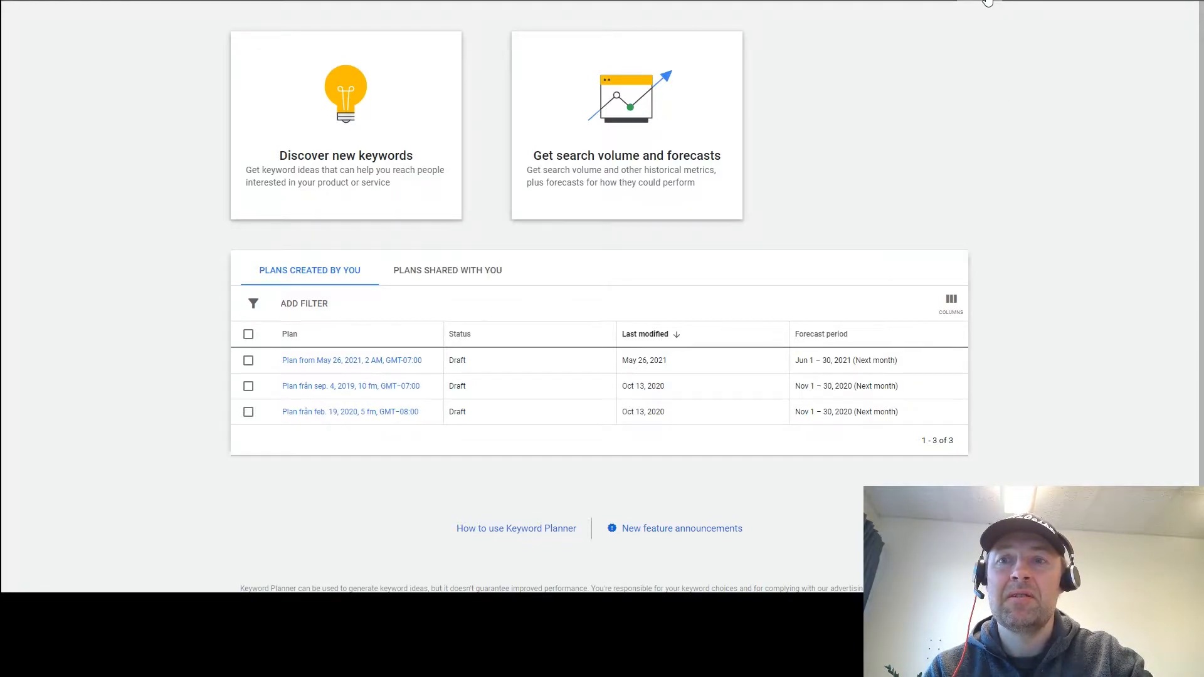
- Open Keyword Planner and start discovering new keywords with "gecko" as the seed keyword
left_click(988, 2)
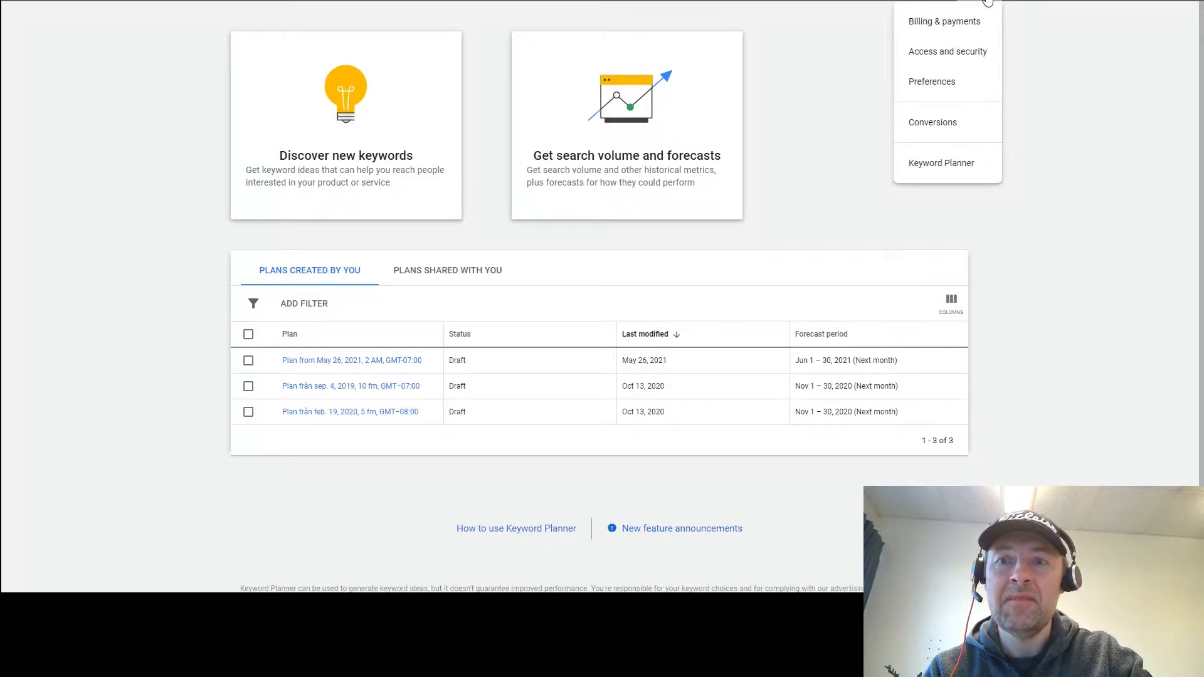
left_click(941, 174)
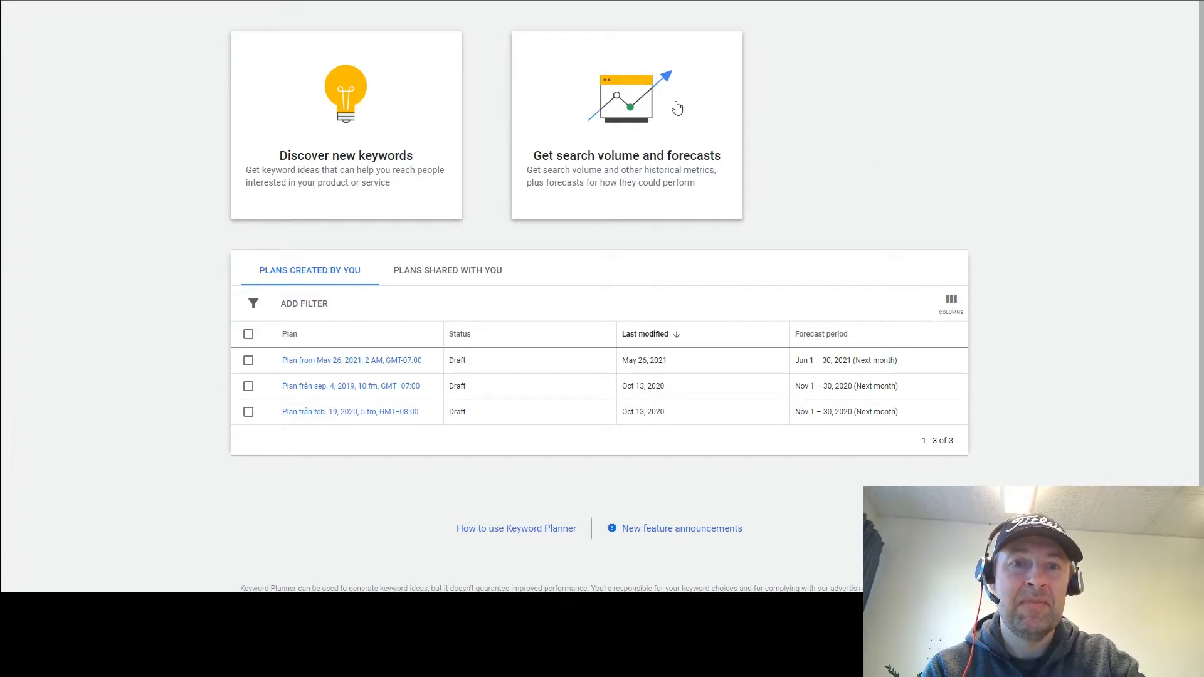
left_click(343, 130)
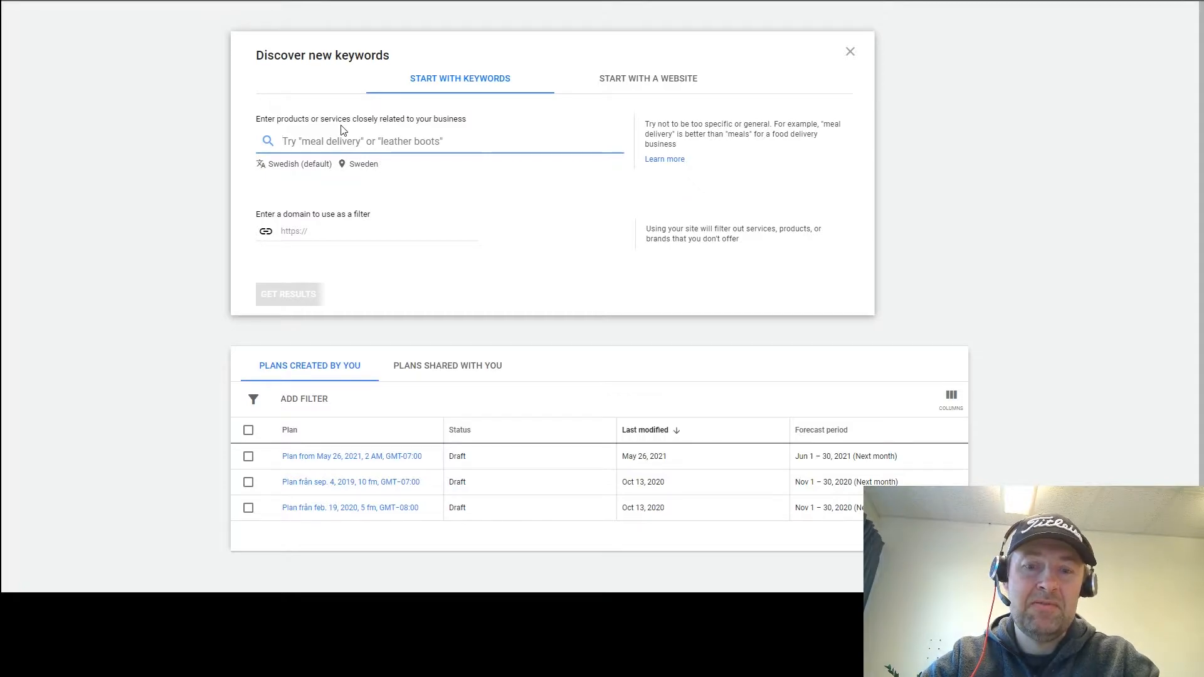
type("gecko")
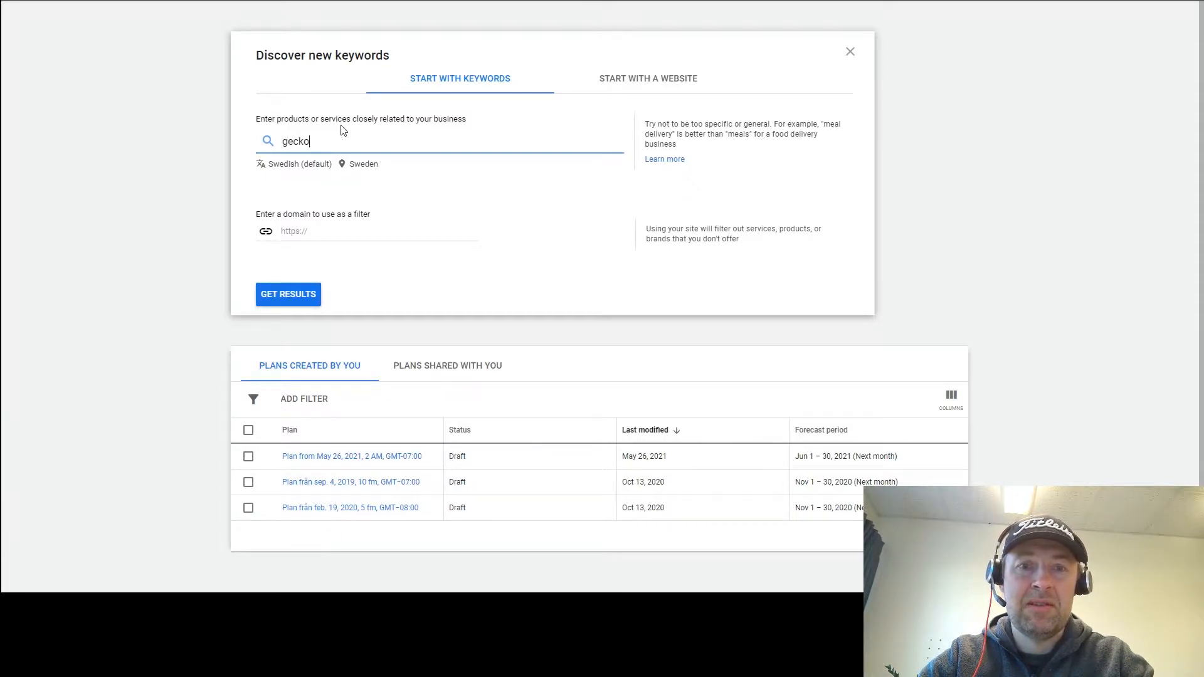
- Set the keyword search language to English
left_click(314, 168)
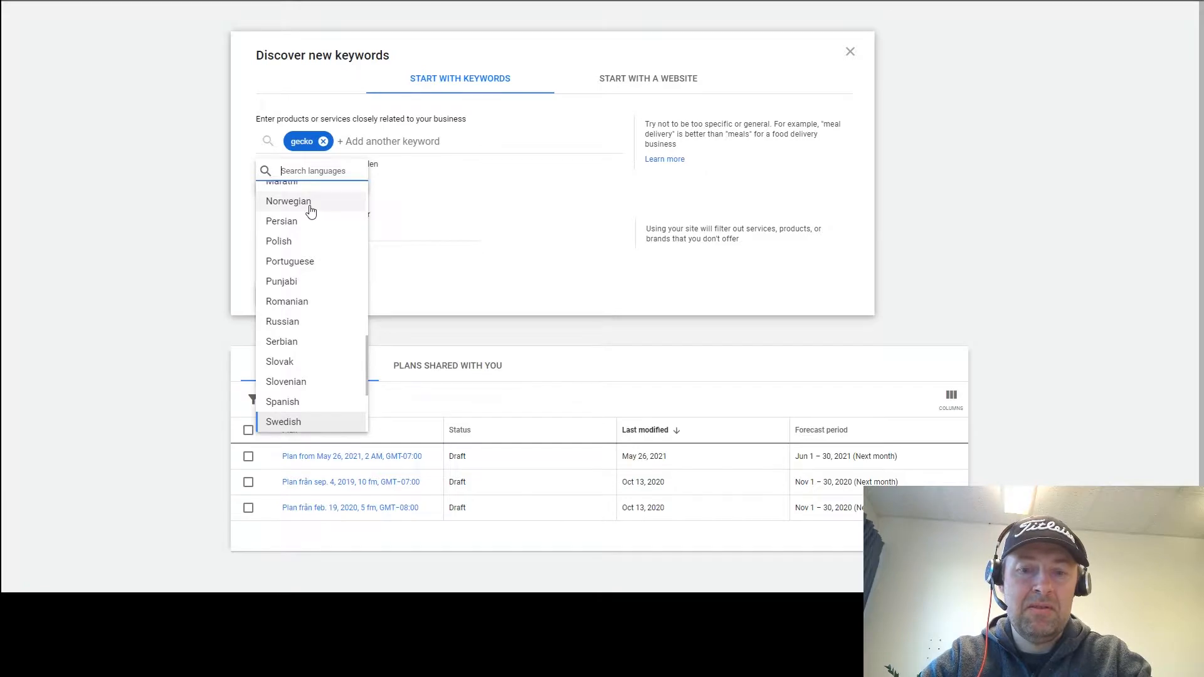
type("engl")
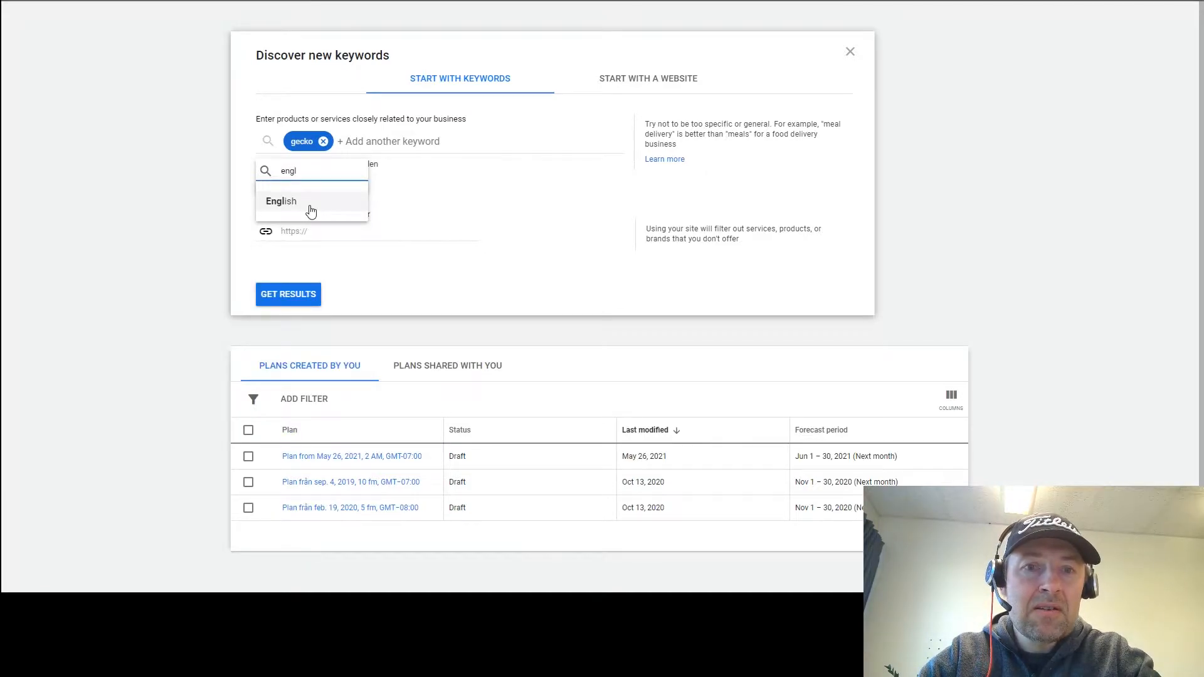
left_click(311, 207)
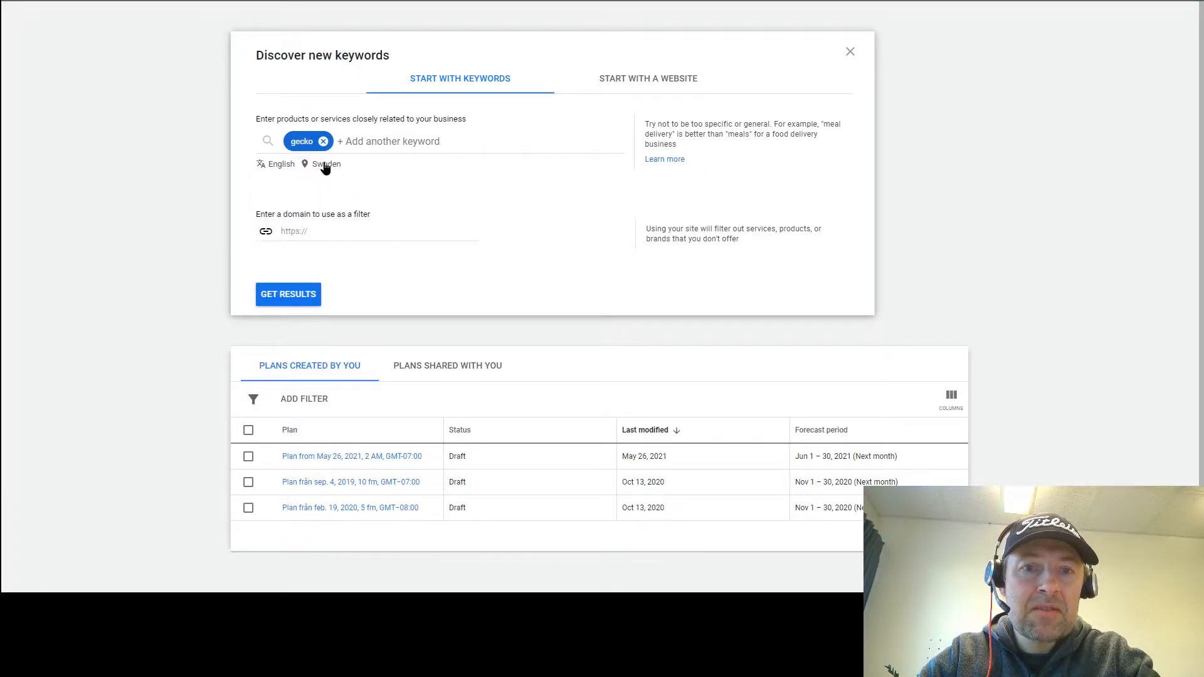
- Replace Sweden with the United Kingdom as the targeted location and get the keyword results
left_click(325, 165)
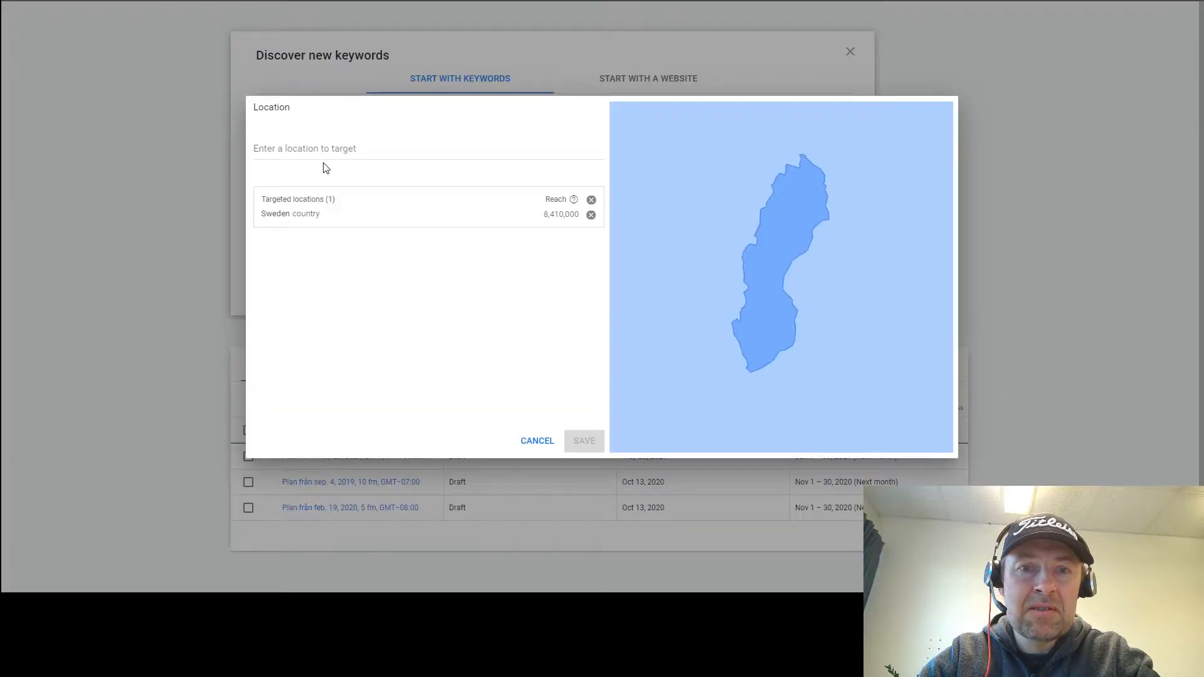
left_click(293, 147)
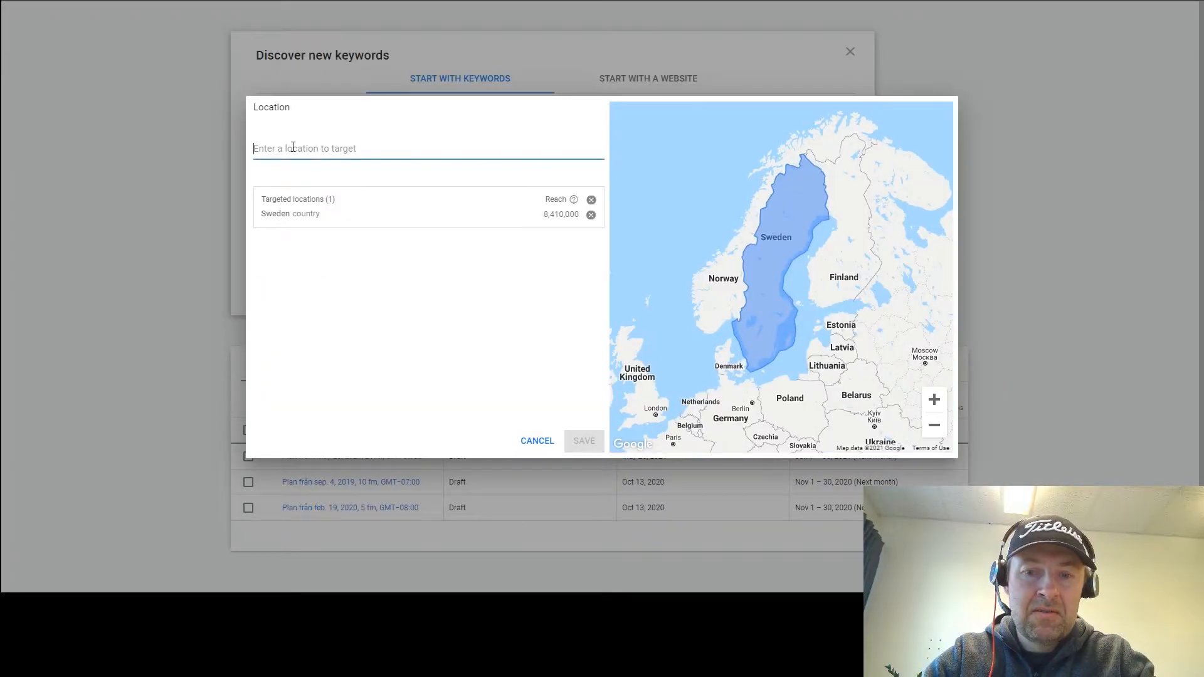
type("uni")
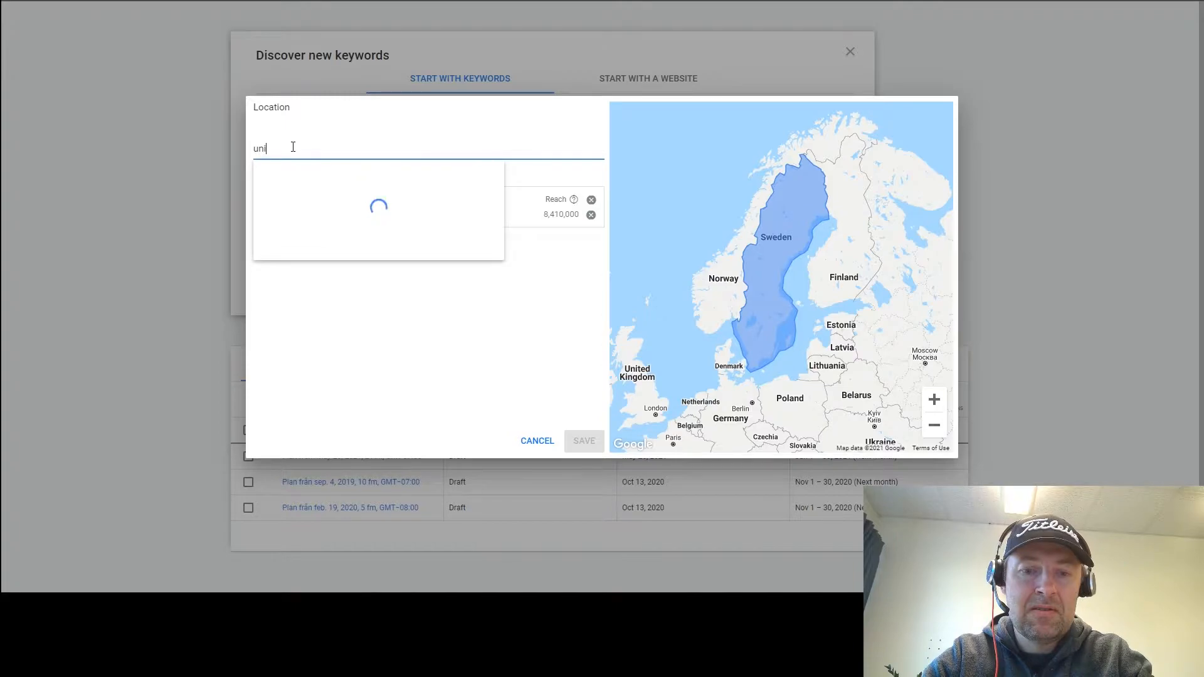
type("ted")
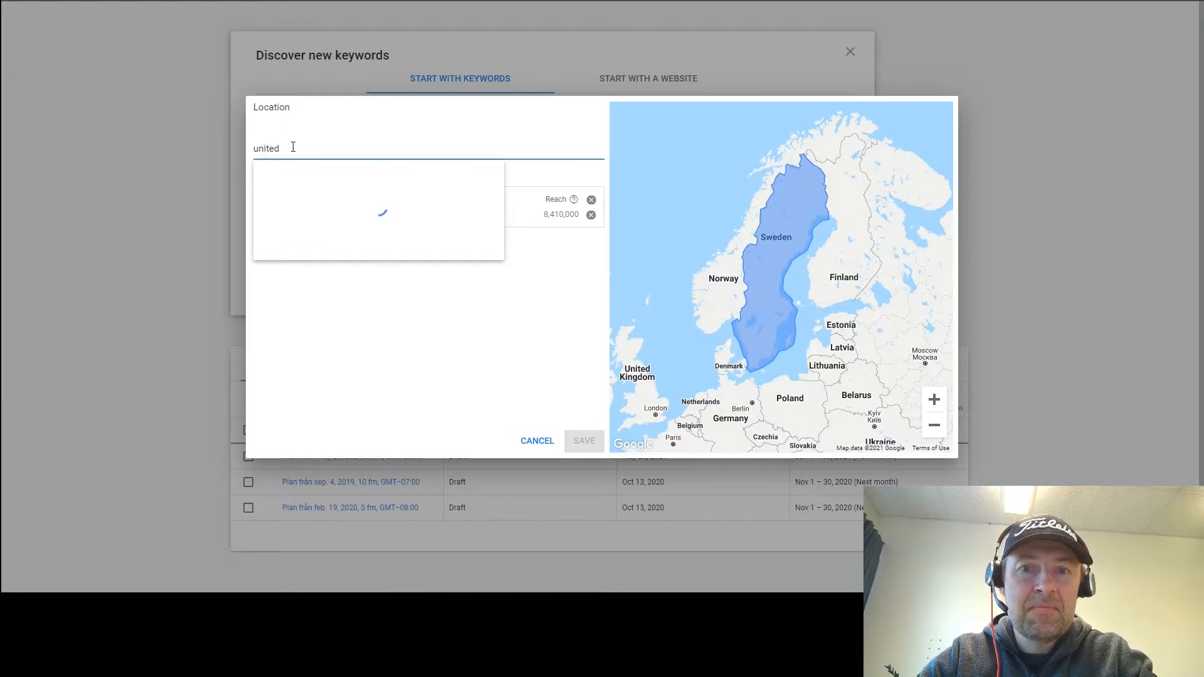
mouse_move(300, 199)
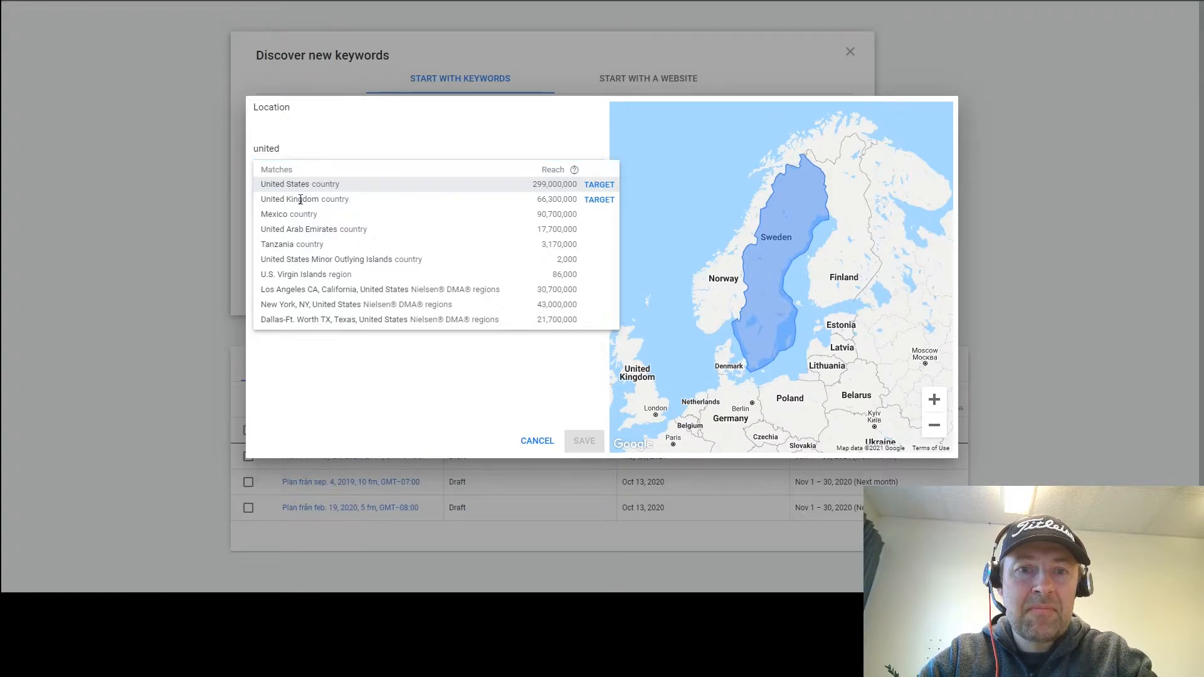
left_click(301, 200)
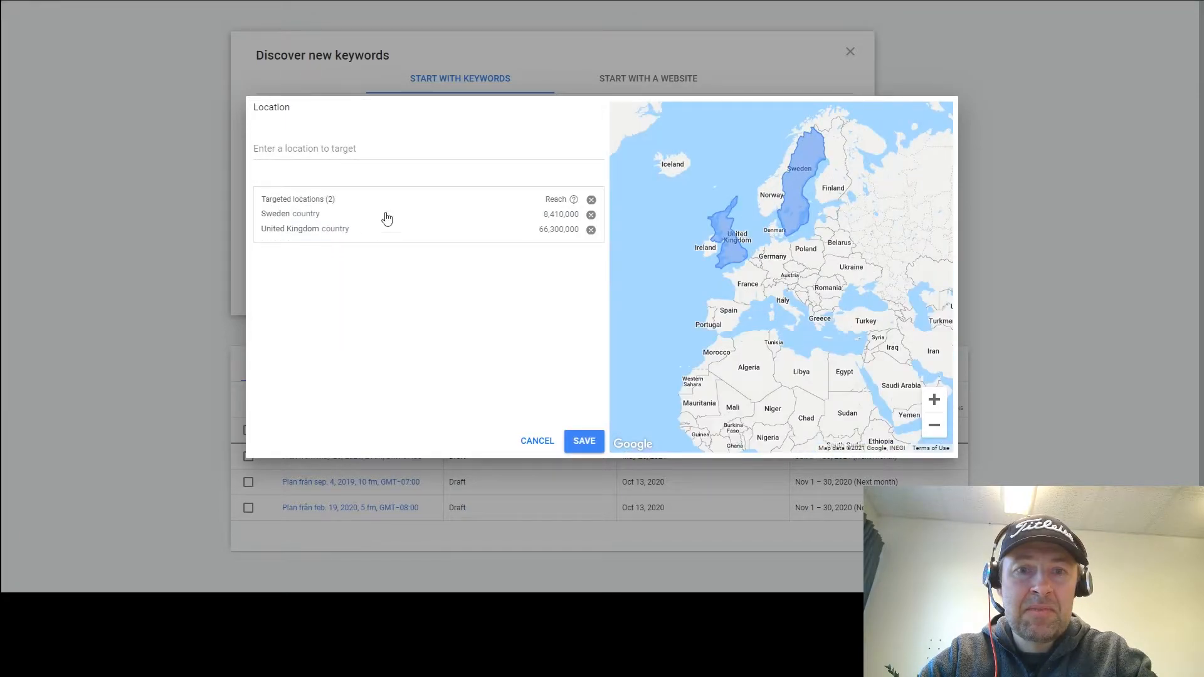
left_click(590, 215)
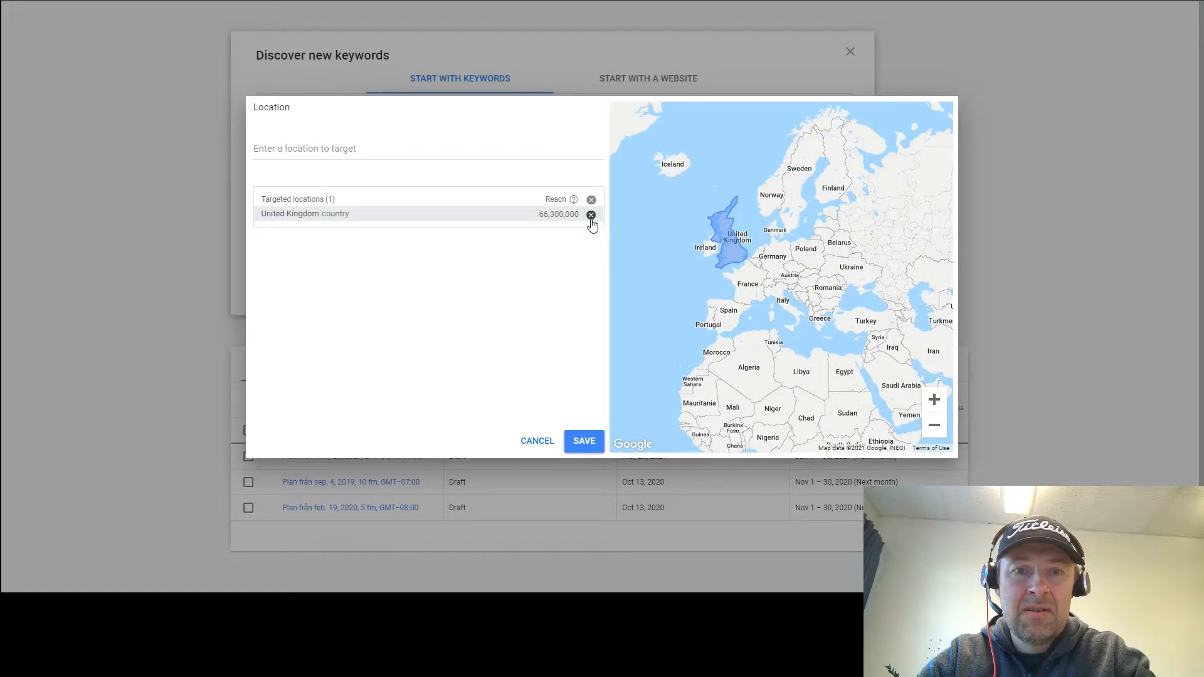
left_click(580, 442)
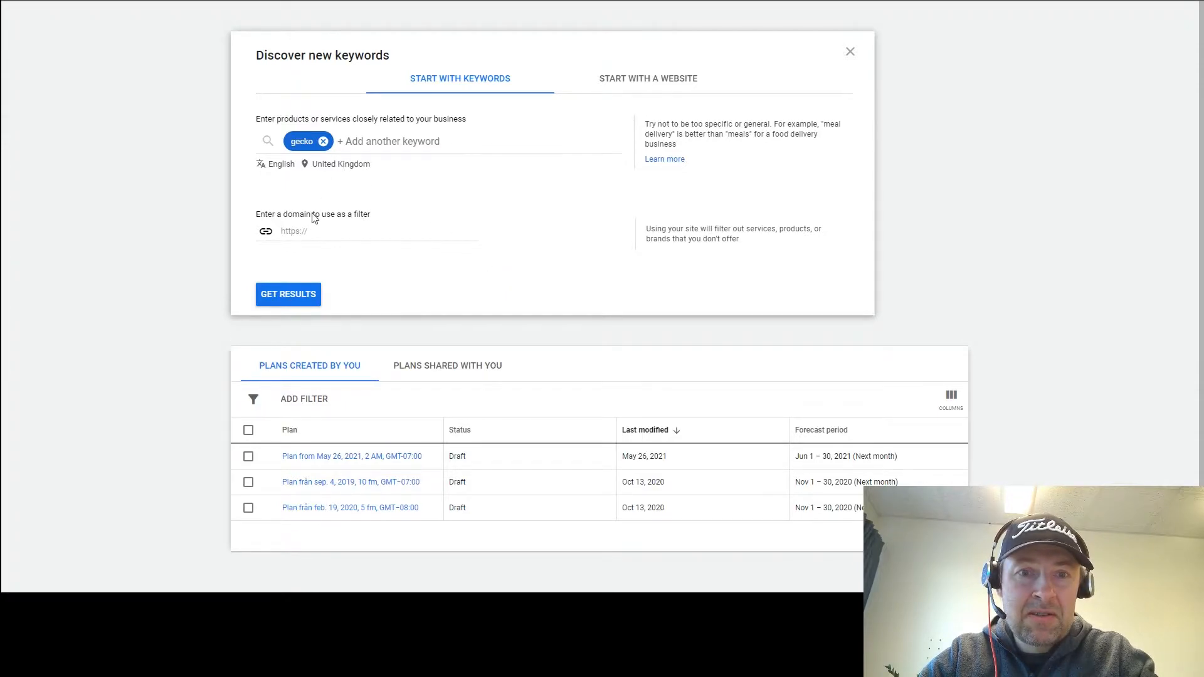
left_click(284, 302)
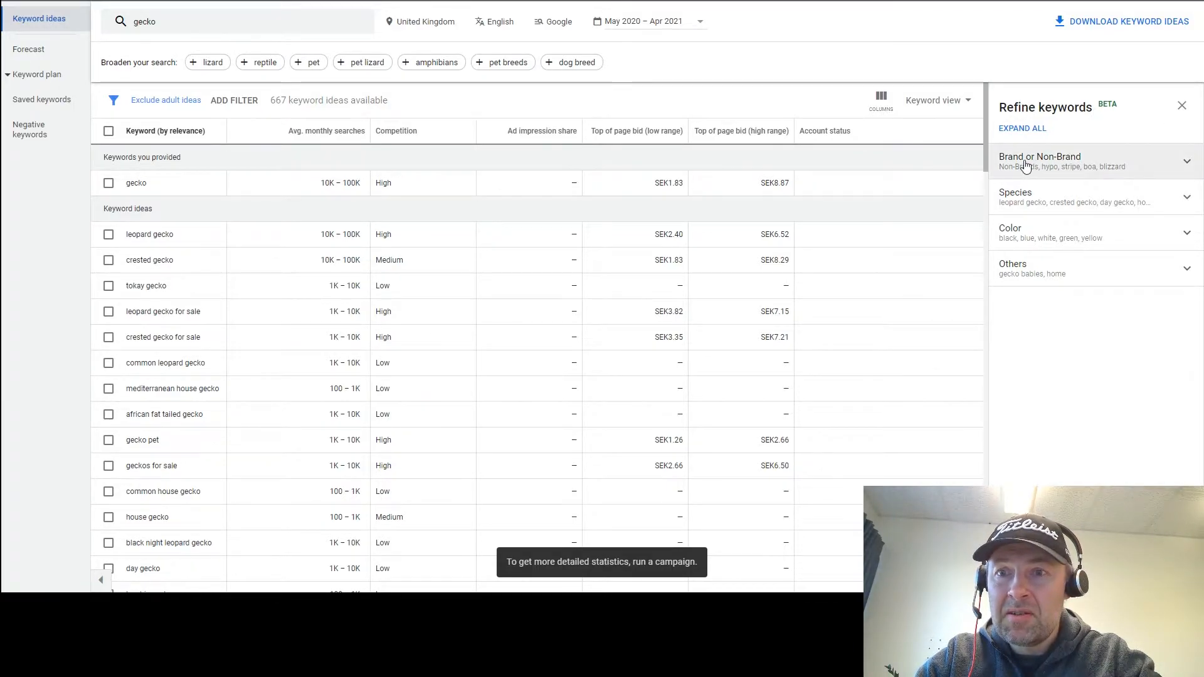
- Examine the Brand or Non-Brand and Species refinement groups and look through the gecko keyword ideas
left_click(1185, 170)
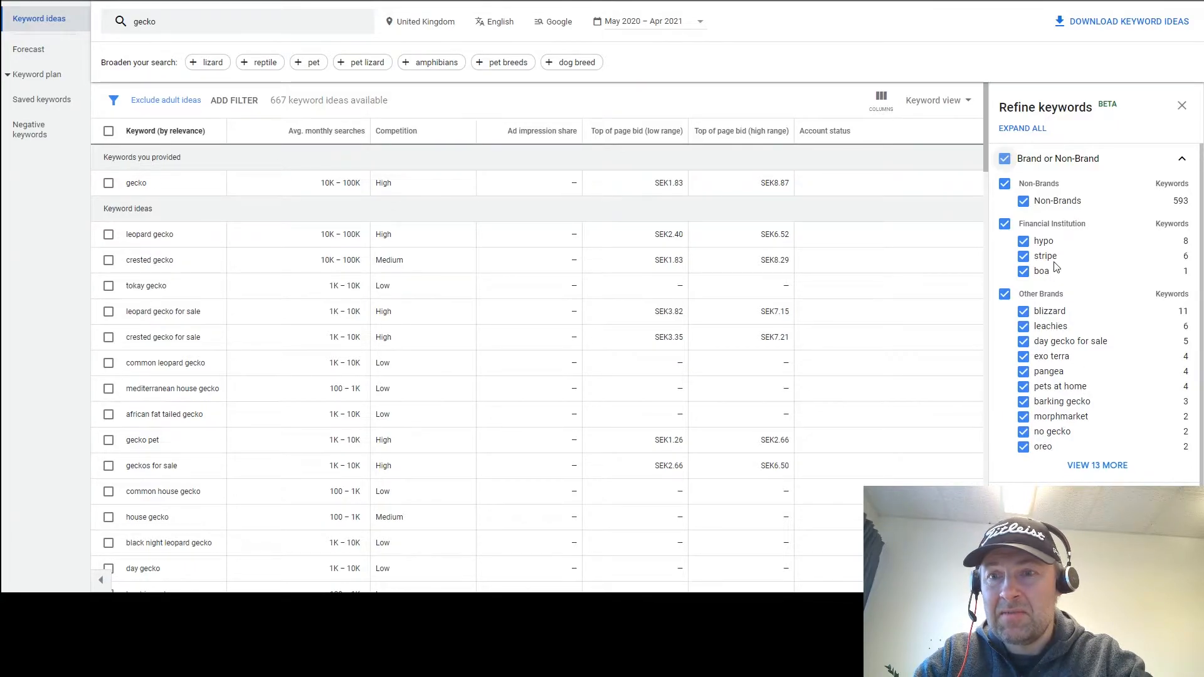
left_click(1136, 166)
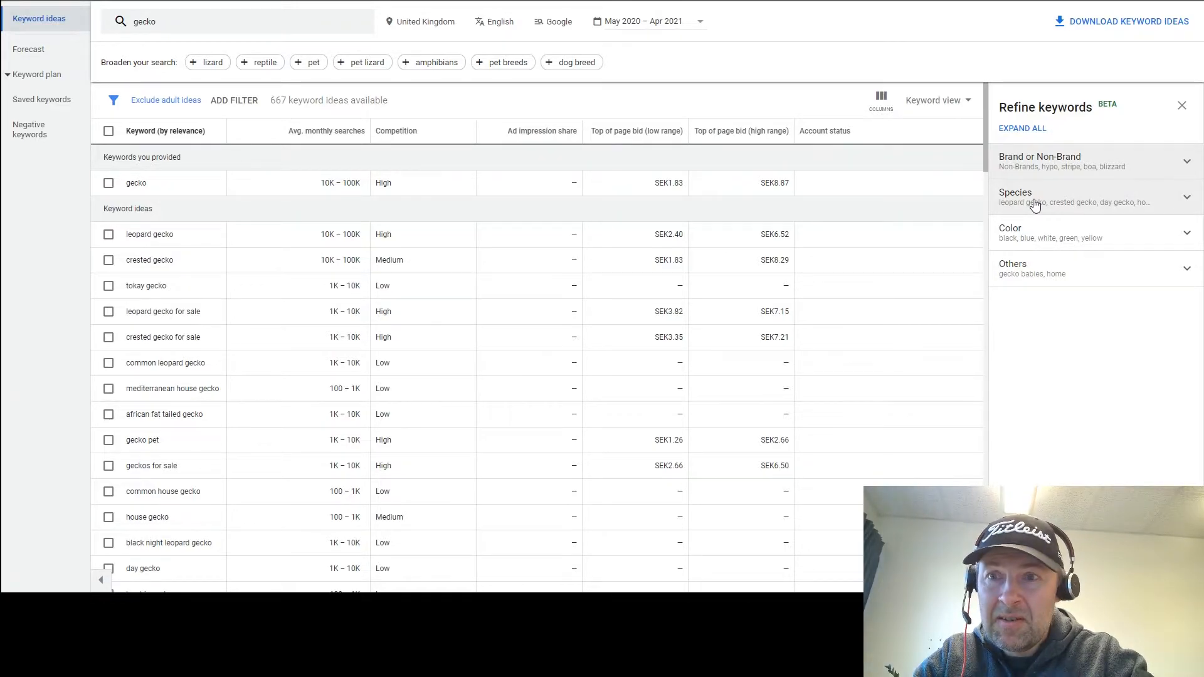
left_click(1035, 202)
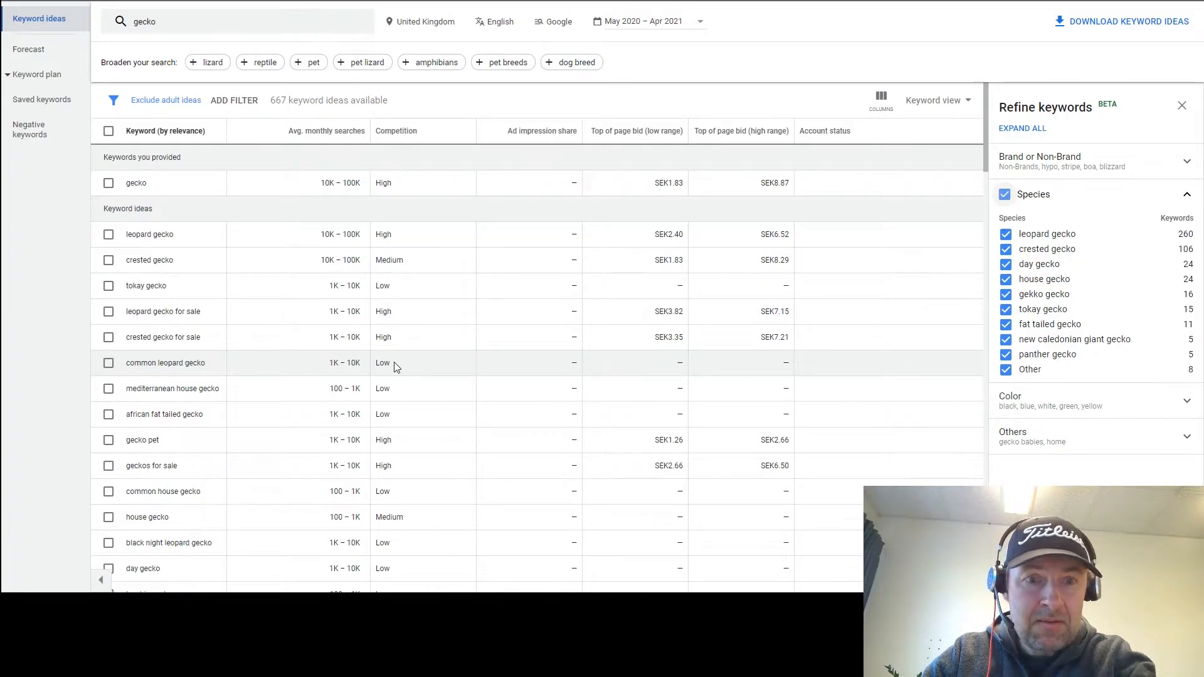
scroll(395, 465, "down", 3)
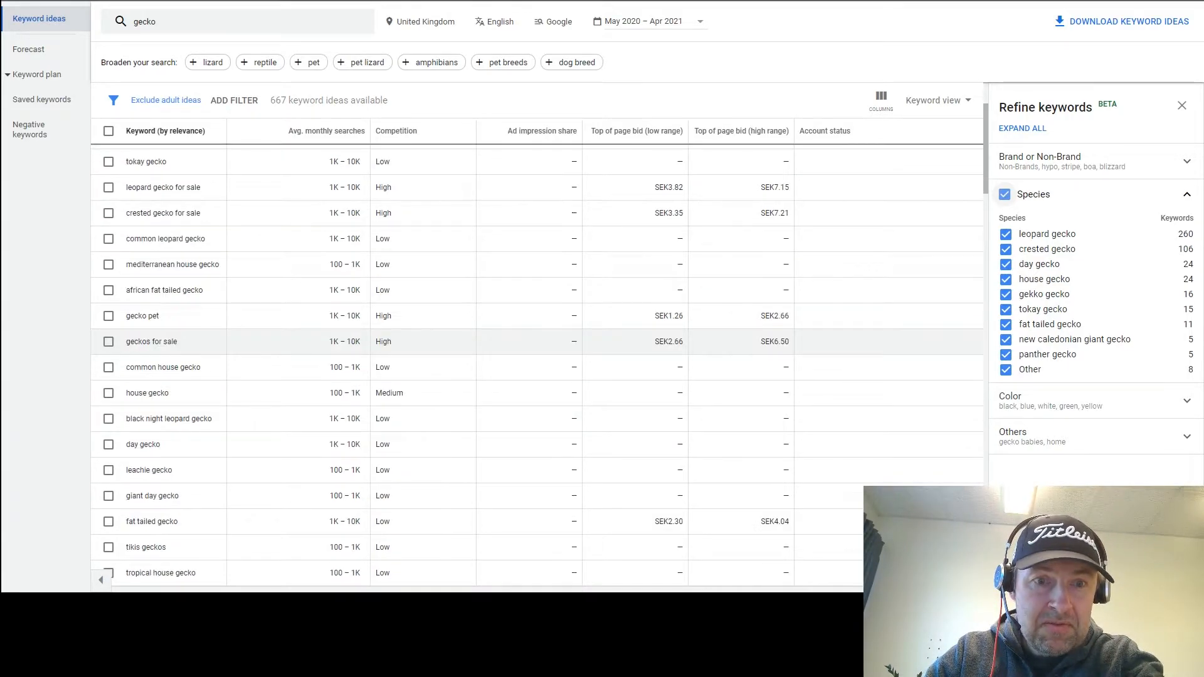
scroll(536, 364, "down", 1)
scroll(537, 301, "down", 1)
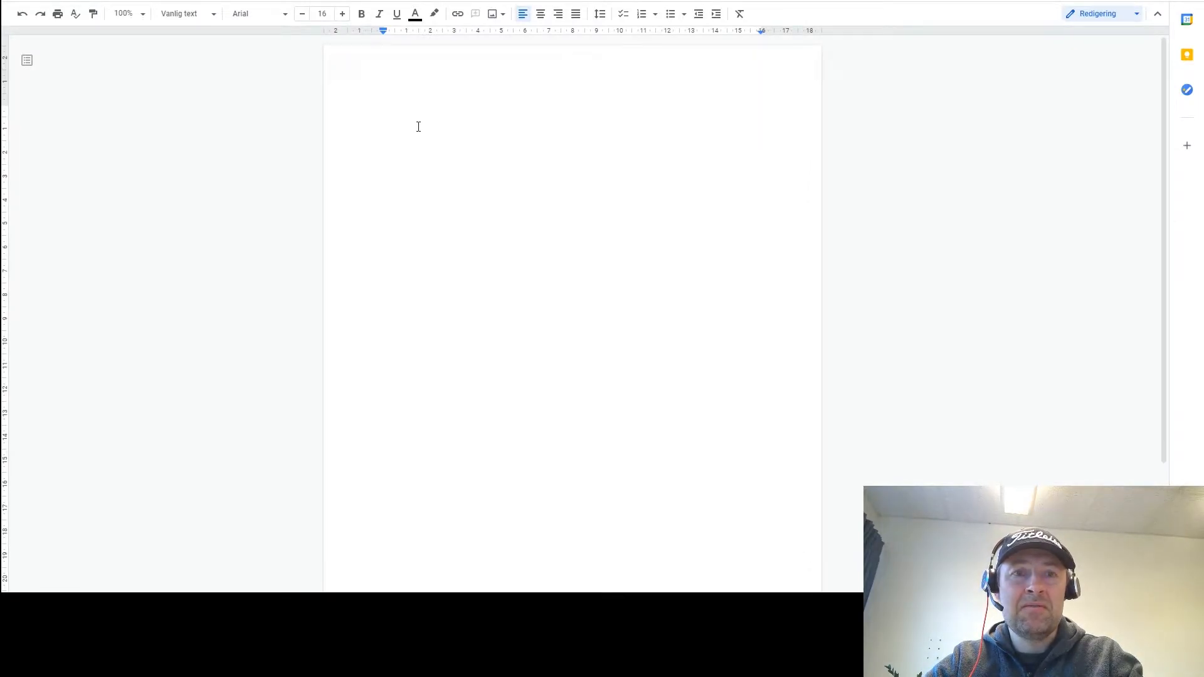
- In the blank Google Docs document, list "leopard gecko" and "crested gecko" on separate lines
type("leop")
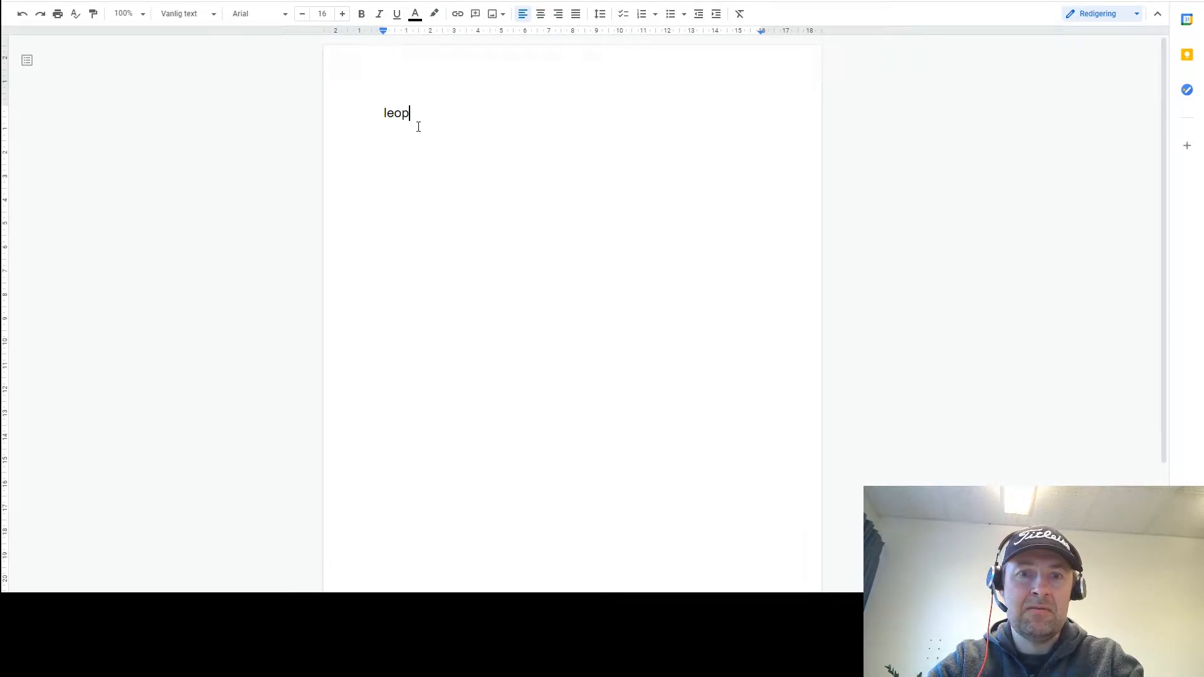
type("ard gecko")
key("Return")
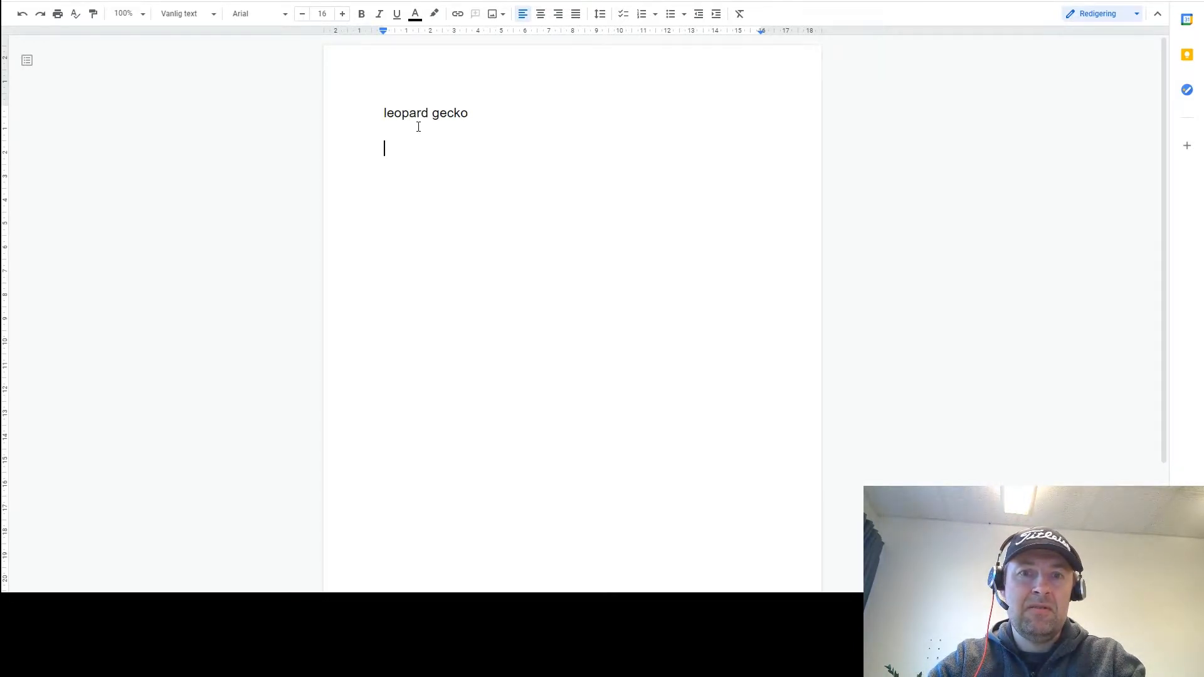
type("cre")
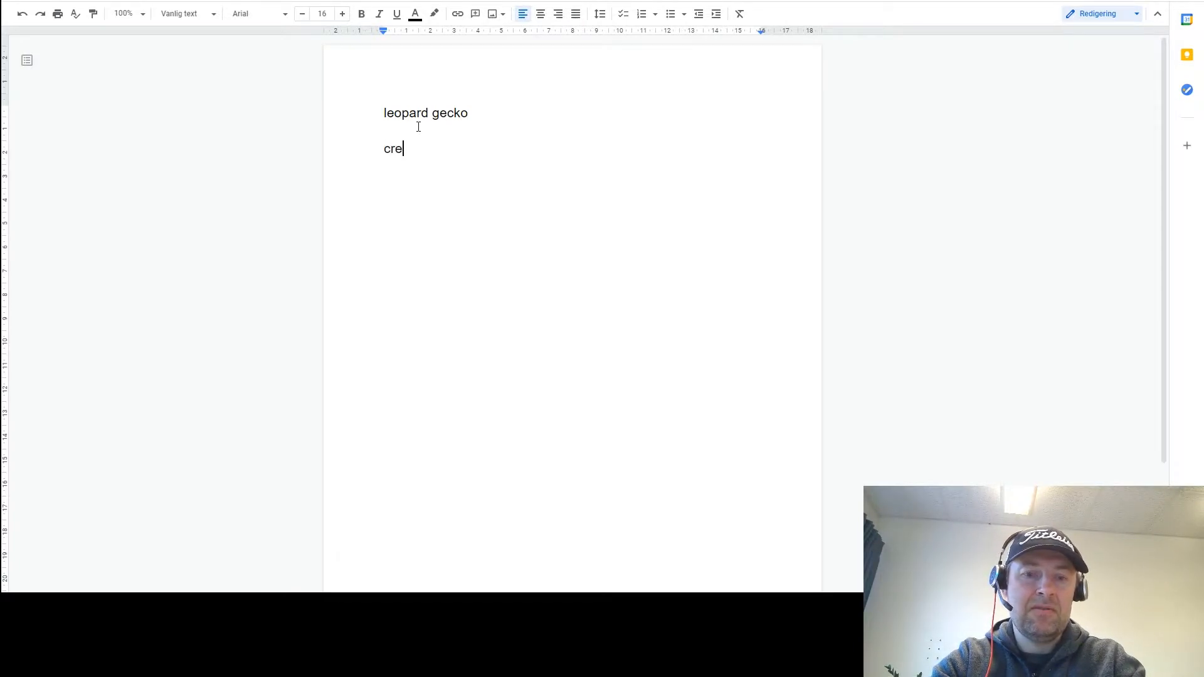
type("sted gecko")
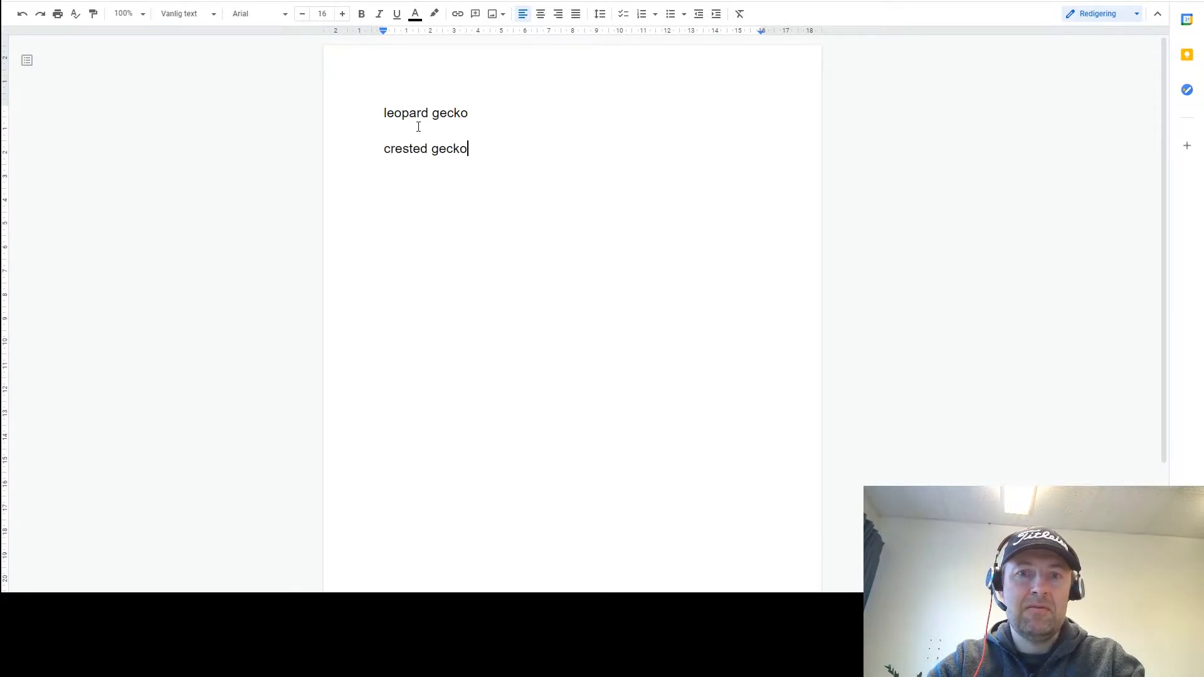
key("Return")
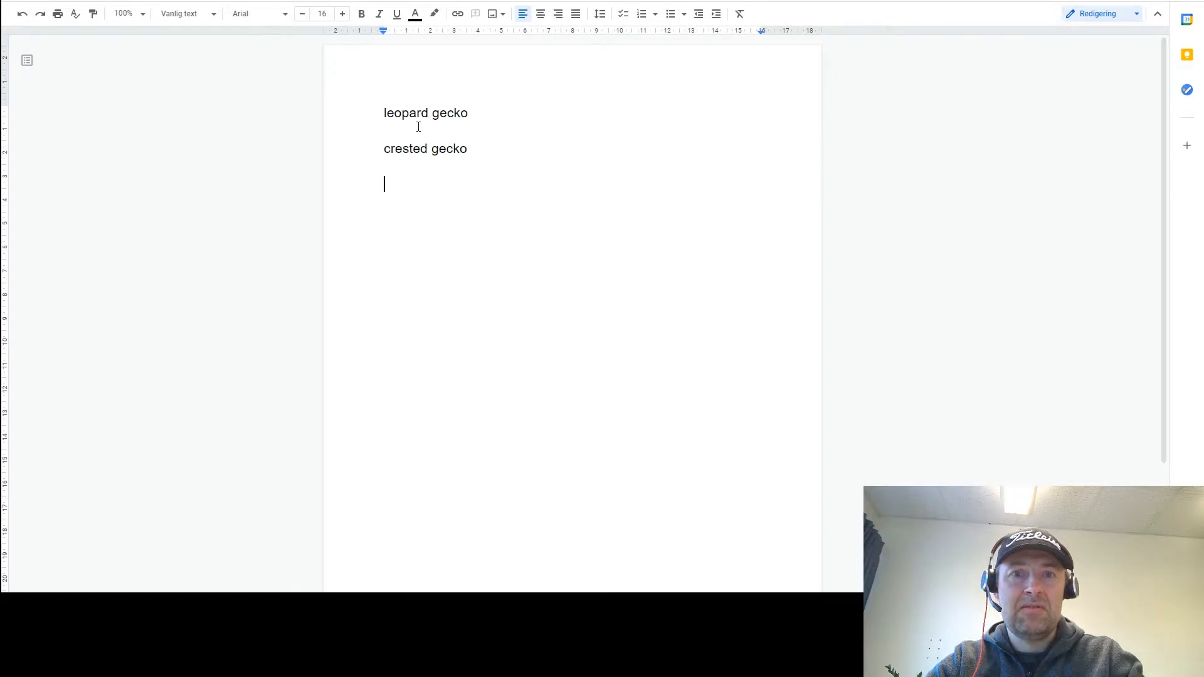
- Switch to Keyword Planner and sort the keyword ideas by average monthly searches, highest first
key("ctrl+Tab")
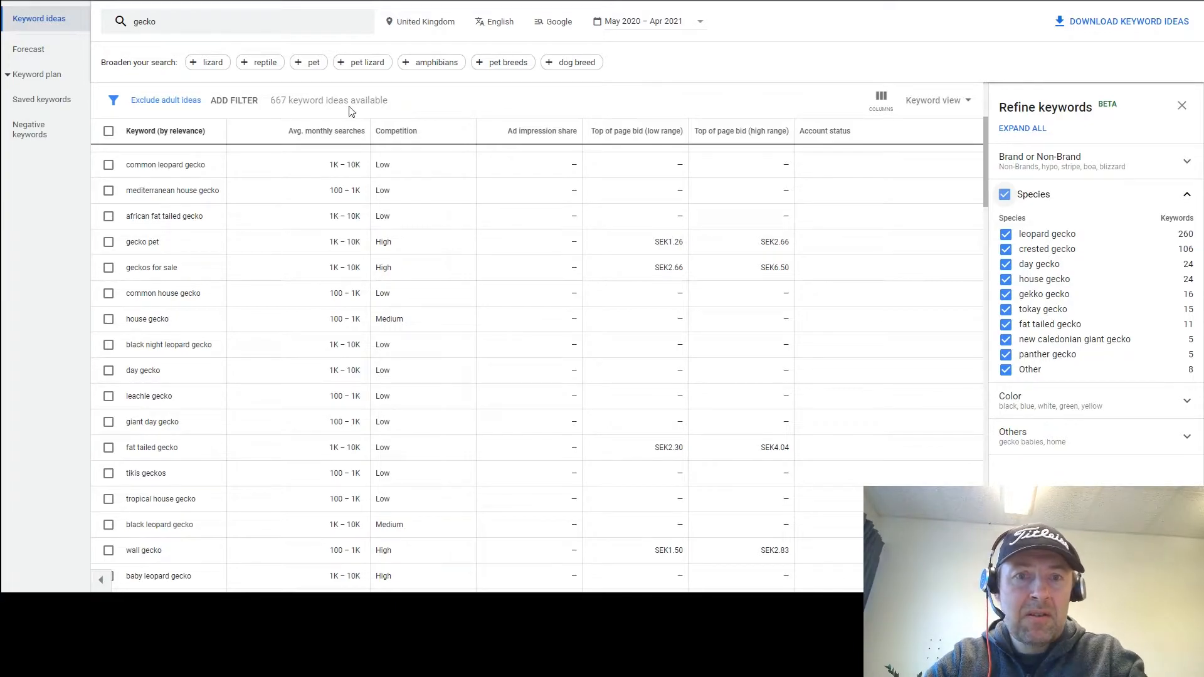
left_click(337, 139)
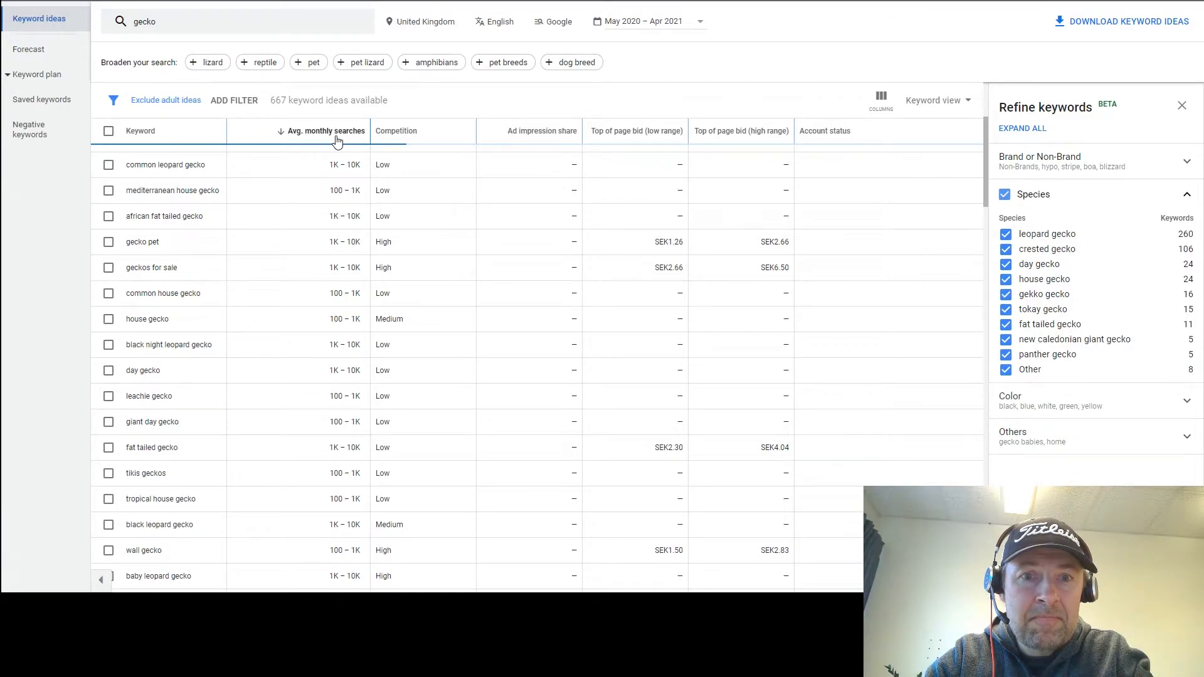
left_click(337, 139)
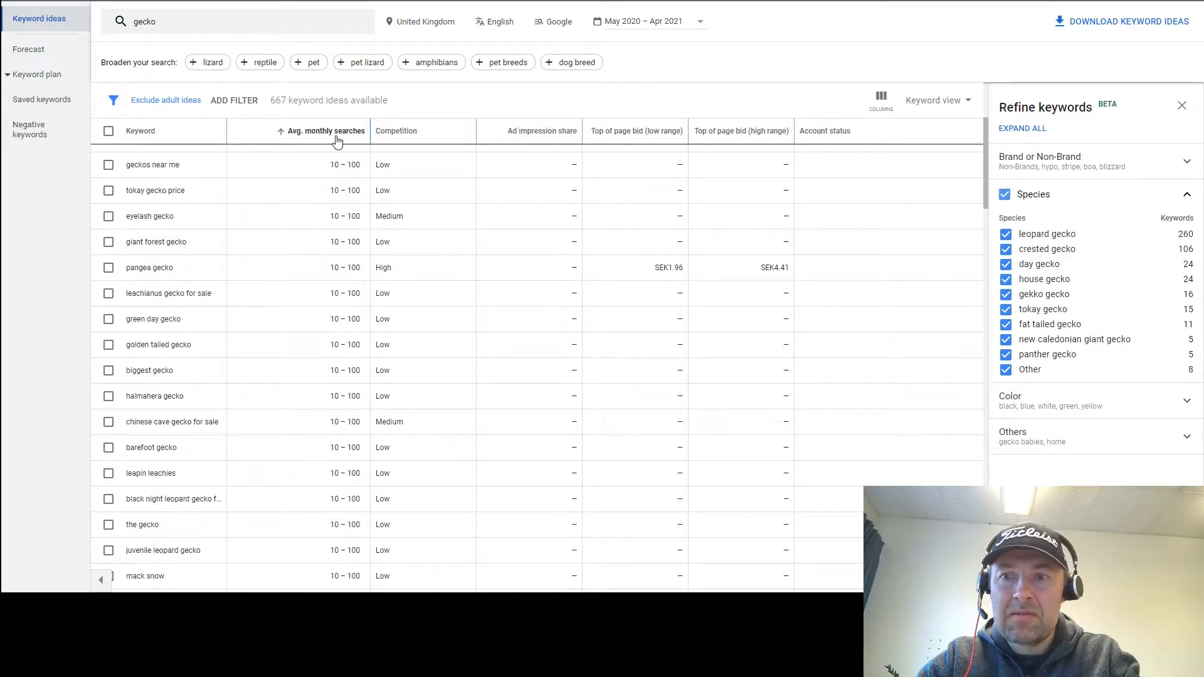
left_click(337, 141)
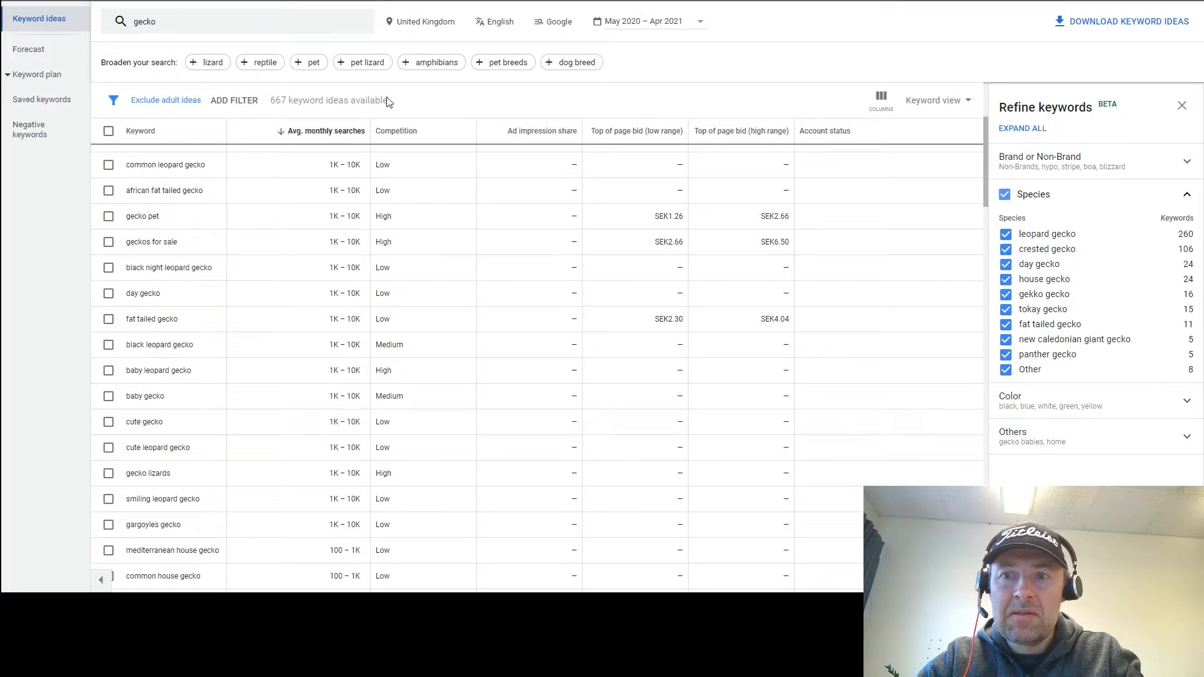
- Switch to the Google Docs document and add "day gecko" as the third entry of the list
key("ctrl+Tab")
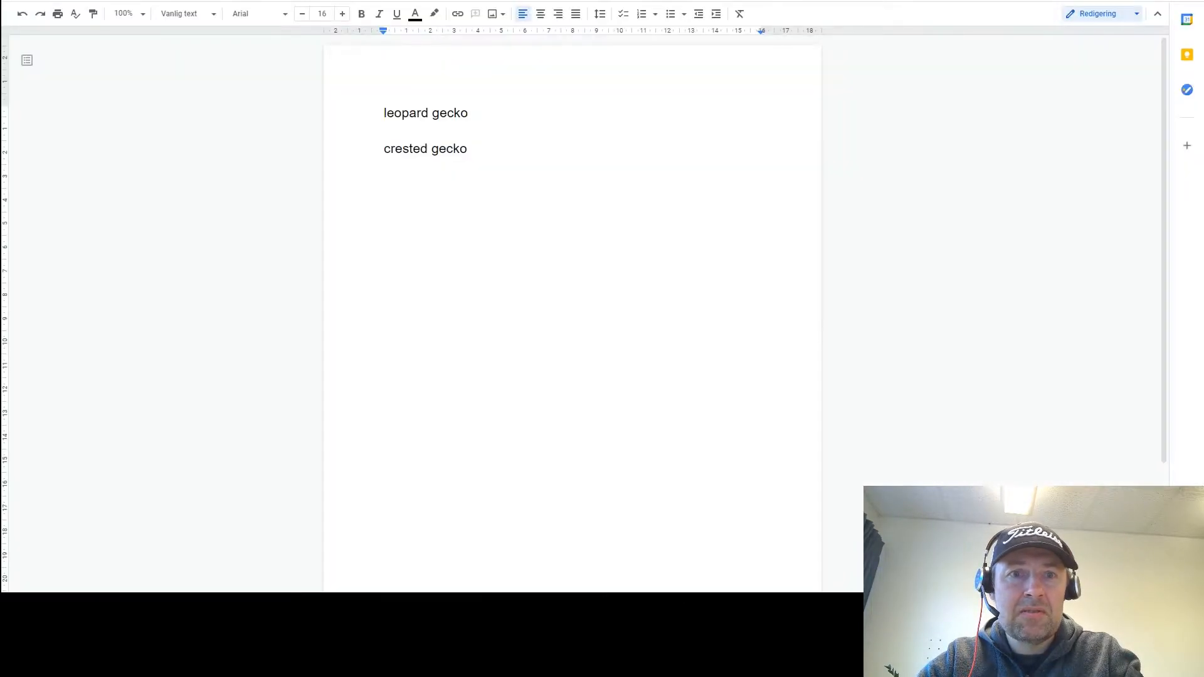
left_click(395, 181)
type("day gecko")
key("Return")
key("Return")
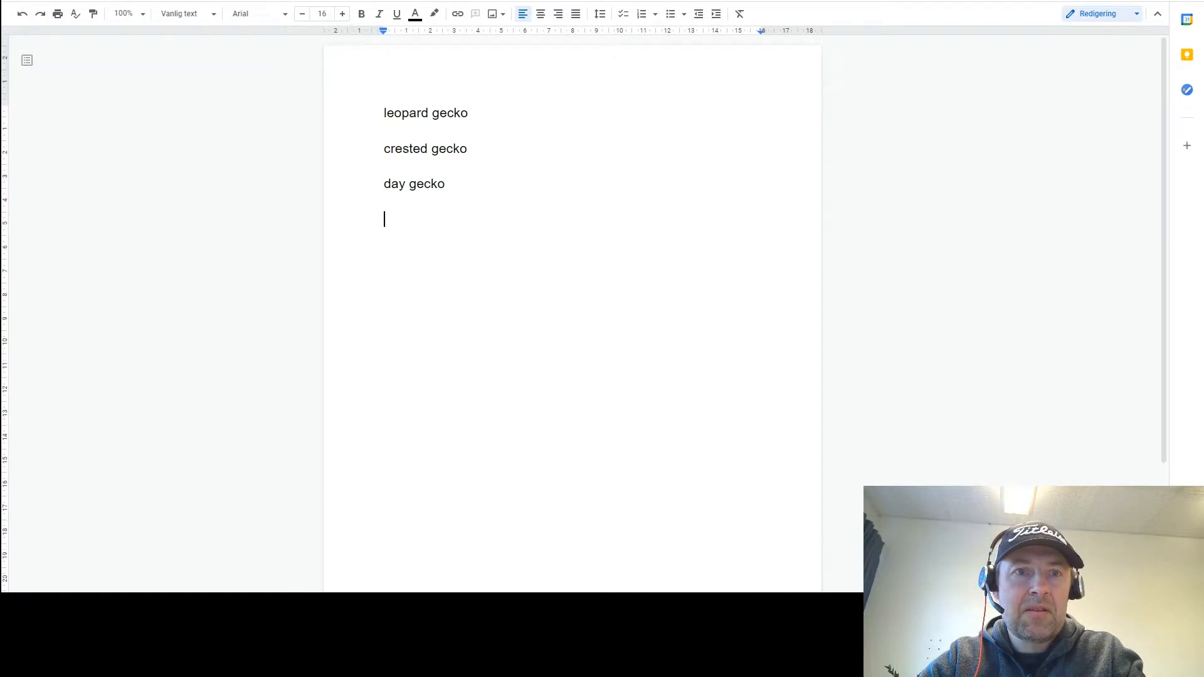
- Check the species names in Keyword Planner, then add "house gecko" and "gekko gecko" as separate lines to the Google Docs list
key("ctrl+Tab")
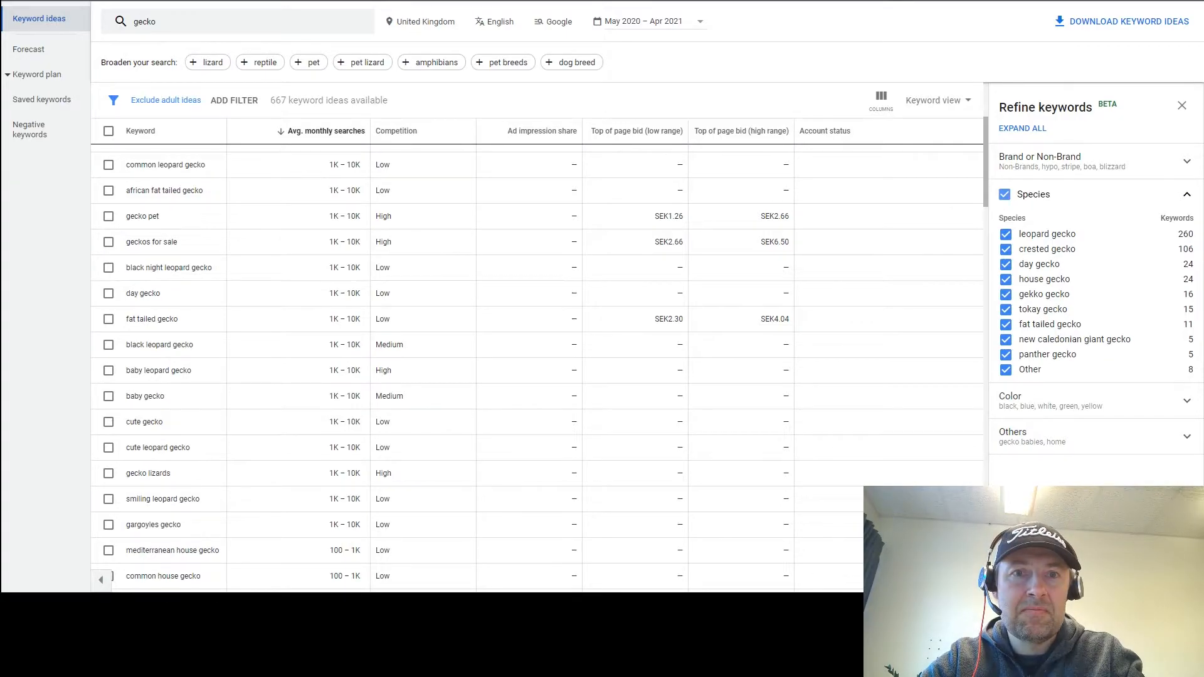
key("ctrl+shift+Tab")
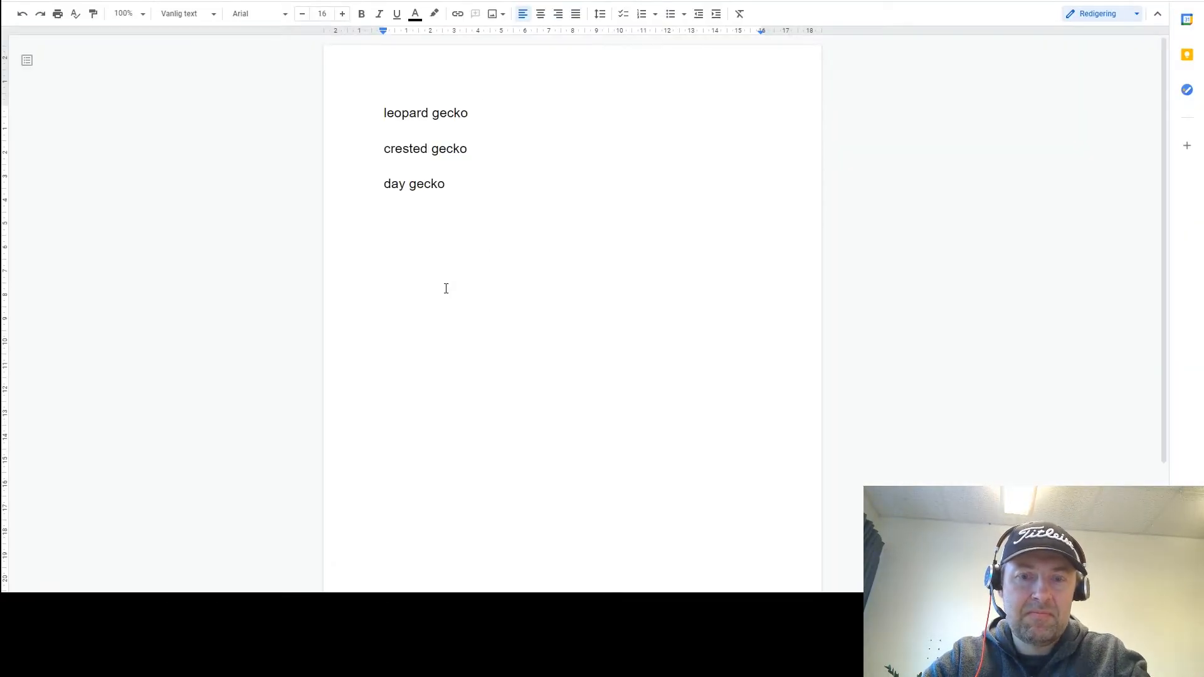
type("hous")
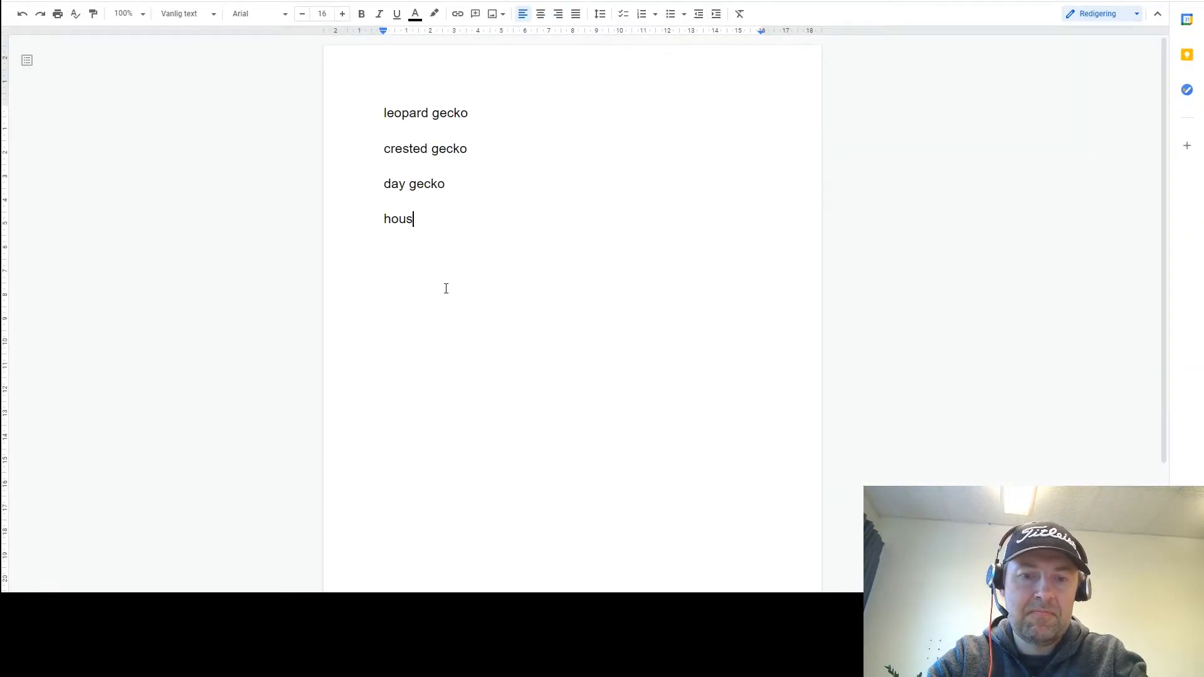
type("e gecko")
key("Return")
type("gekko gec")
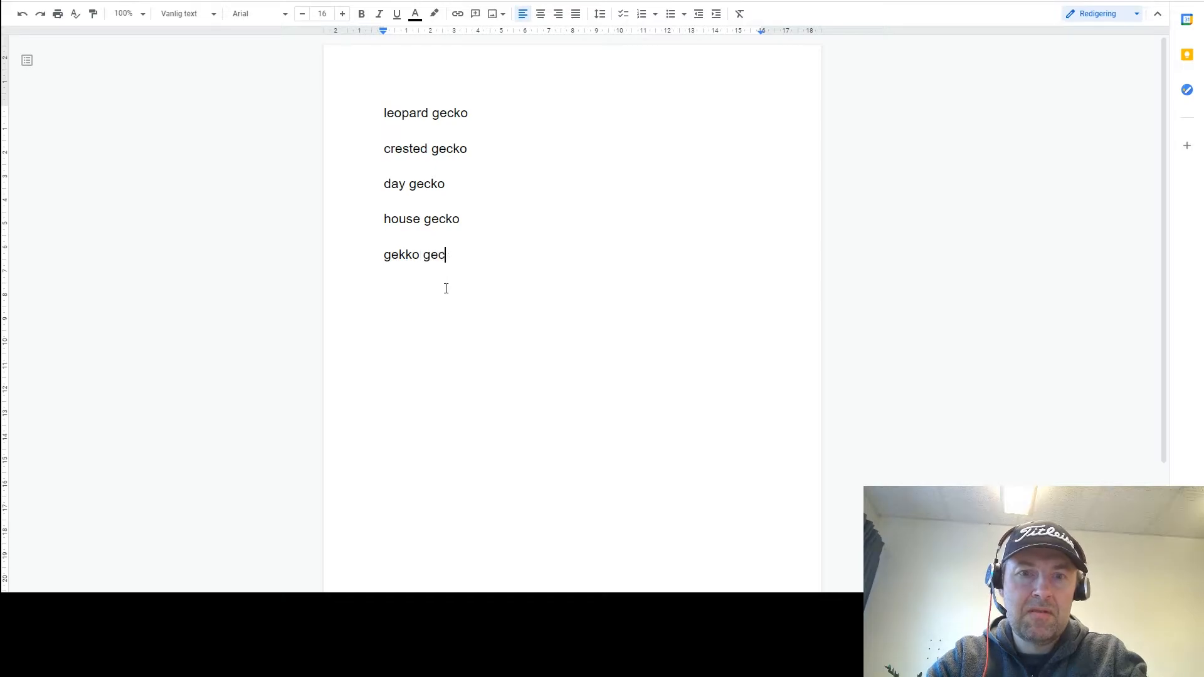
type("ko")
key("Return")
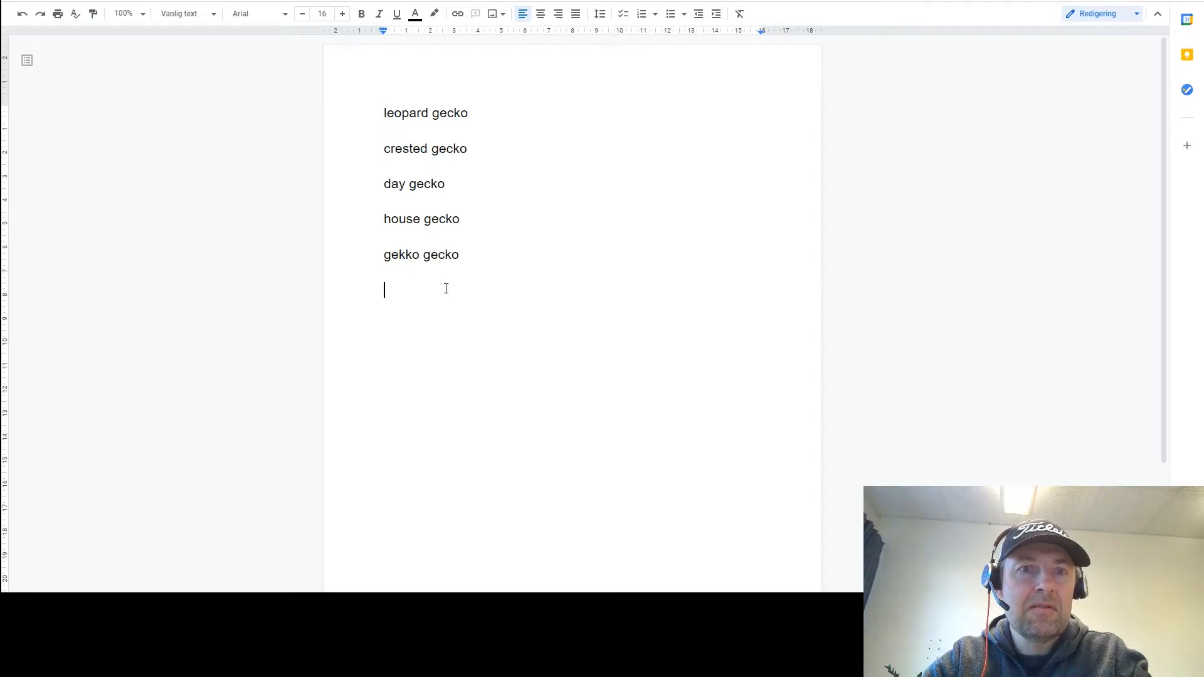
- Check the next species in Keyword Planner and add "tokay gecko" on its own line below "gekko gecko" in the Google Docs list
key("ctrl+Tab")
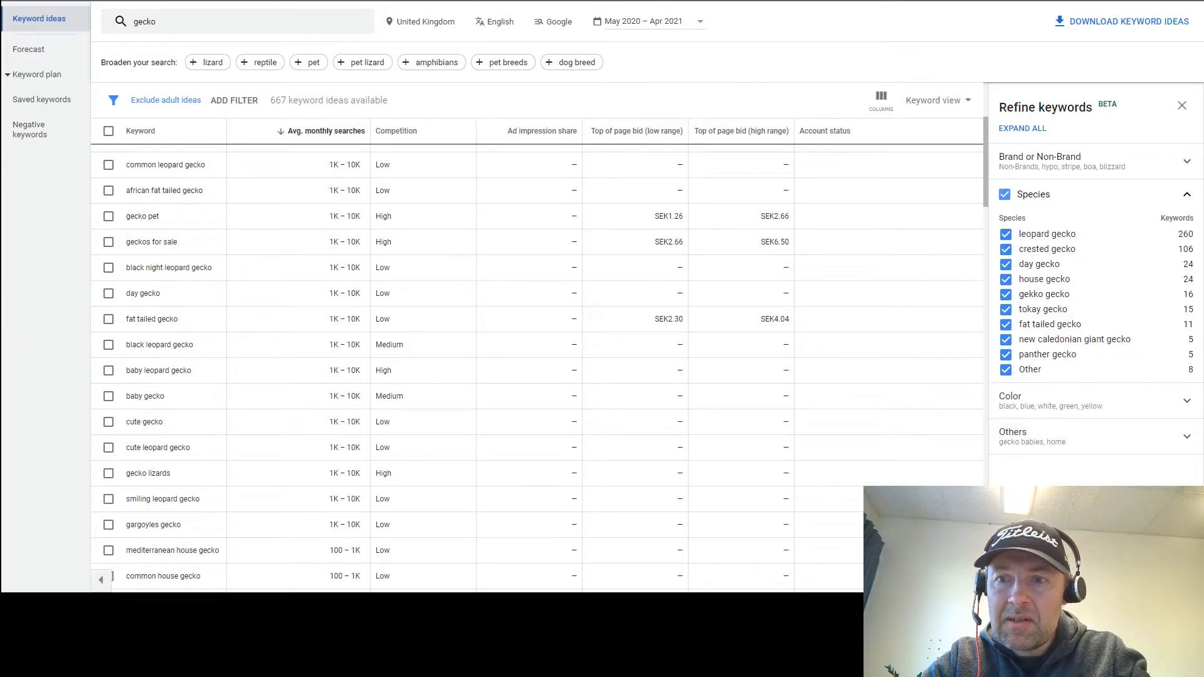
key("ctrl+shift+Tab")
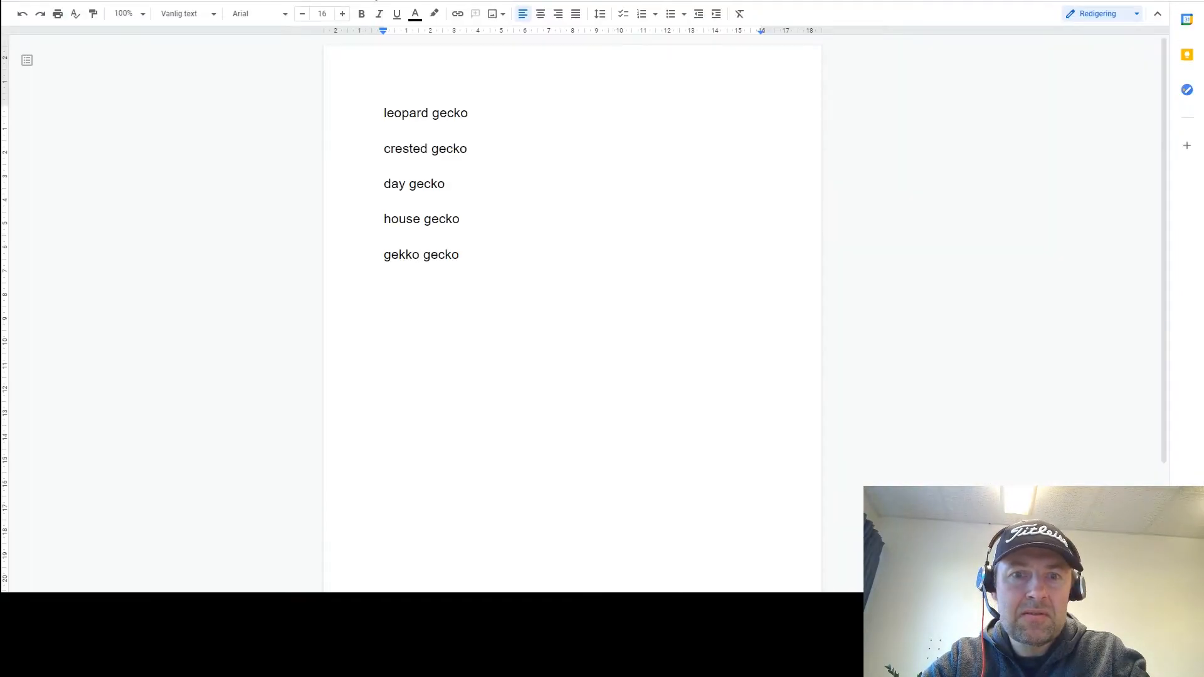
left_click(517, 263)
type("tokay")
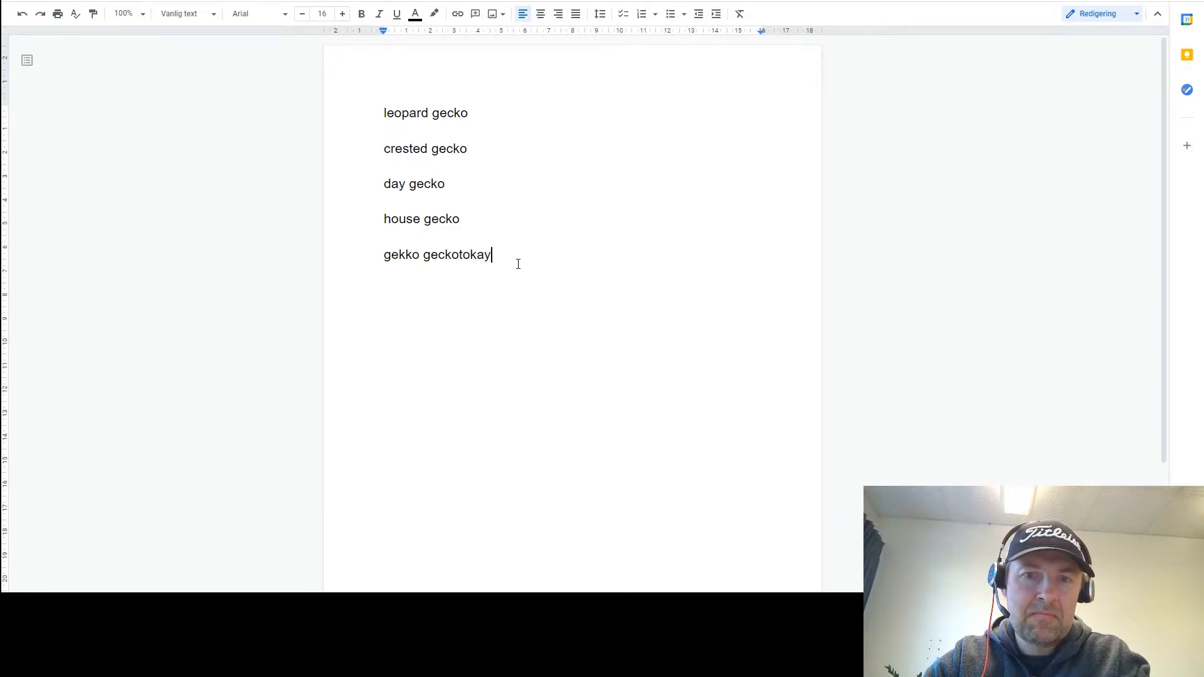
key("Left")
key("Left")
key("Left")
key("Left")
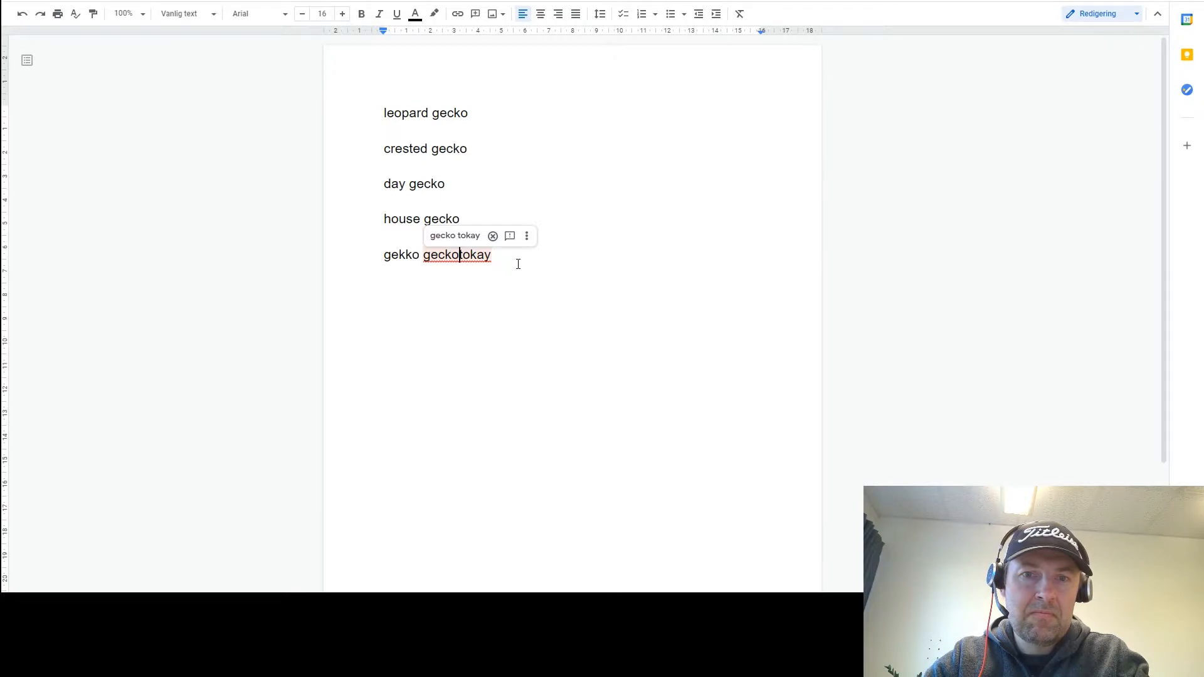
key("Return")
key("Return")
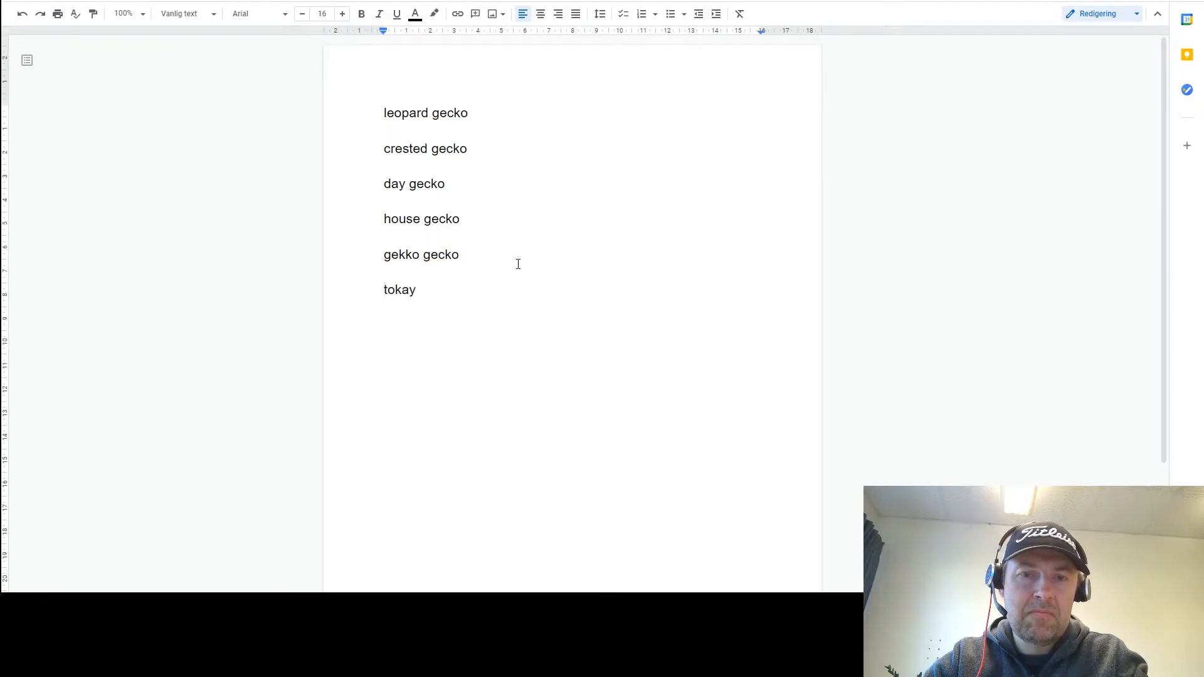
type("gecko")
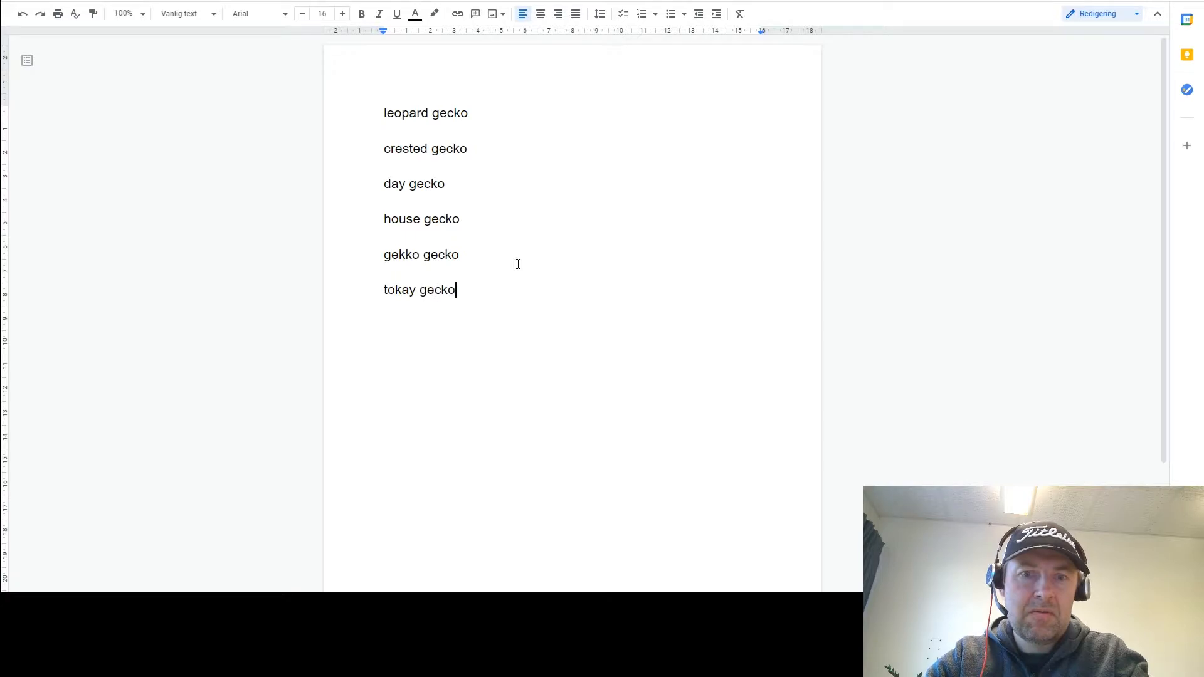
key("Return")
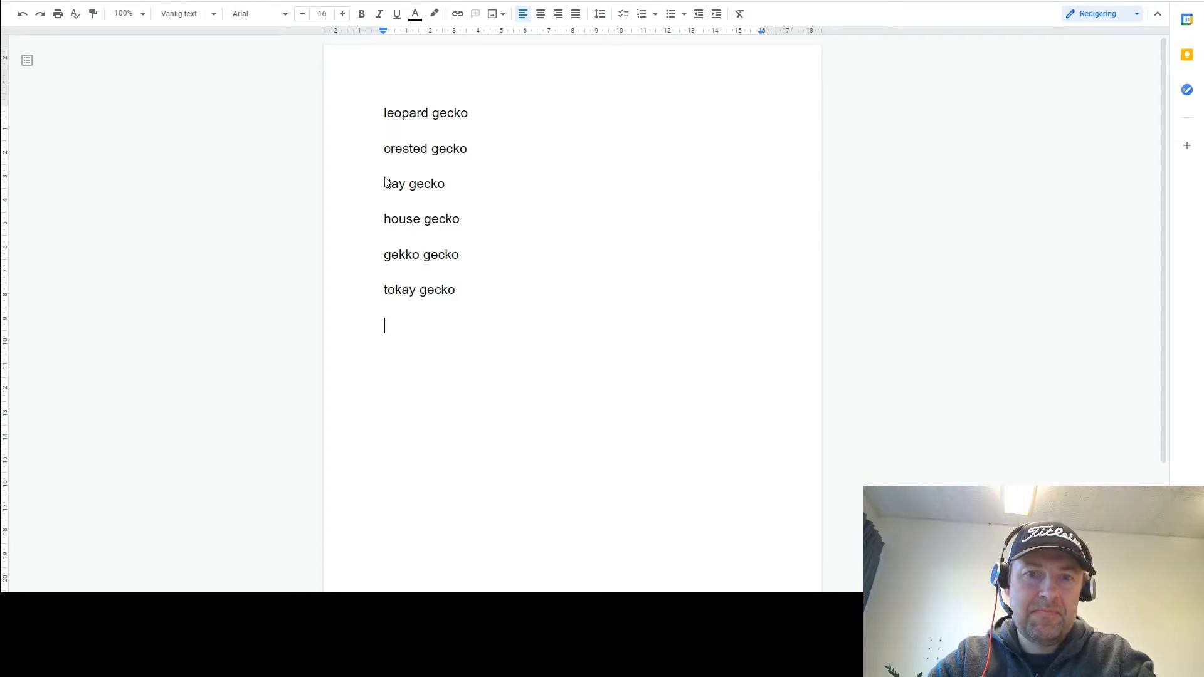
- Add "fat tailed gecko" as the next entry at the end of the list
type("fat ta")
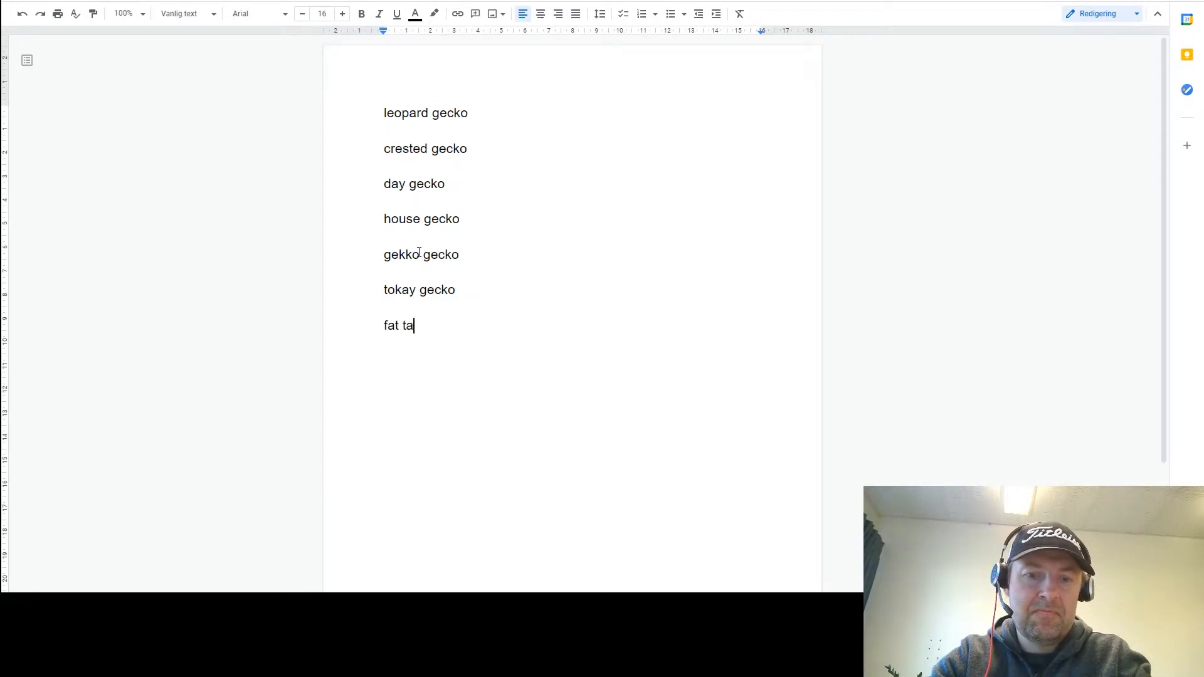
type("iled gecko")
key("Return")
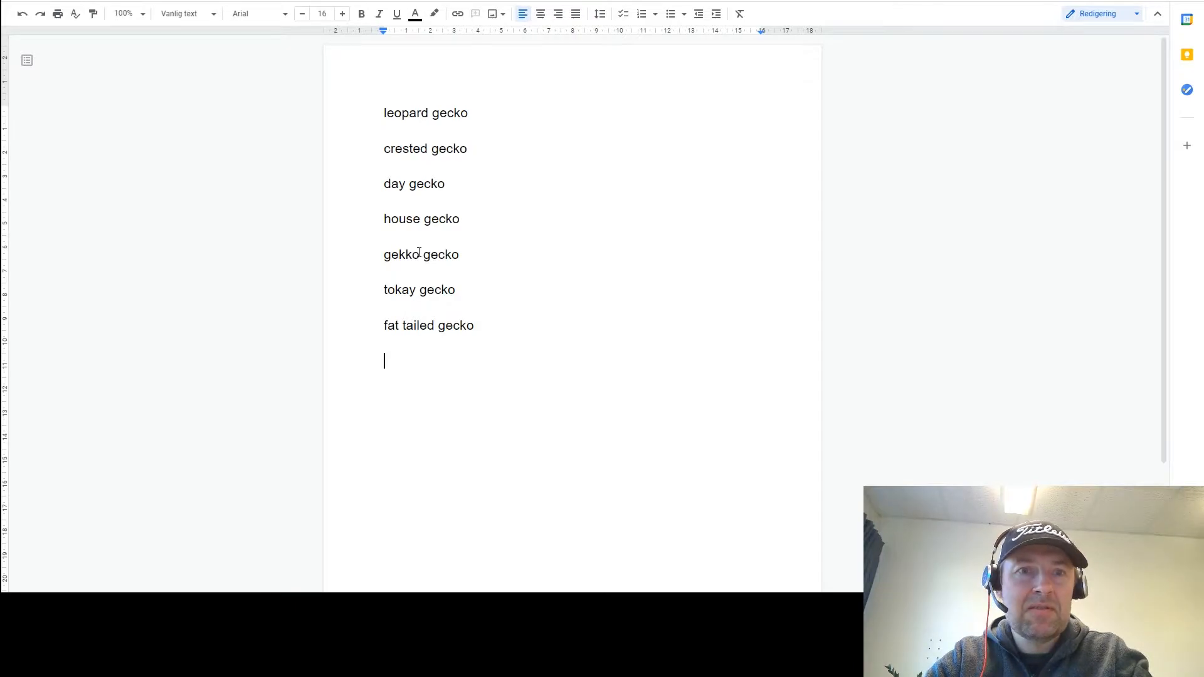
- Review the highest-volume keyword ideas in Keyword Planner, then insert "gecko" as the first line of the Google Docs list
key("ctrl+Tab")
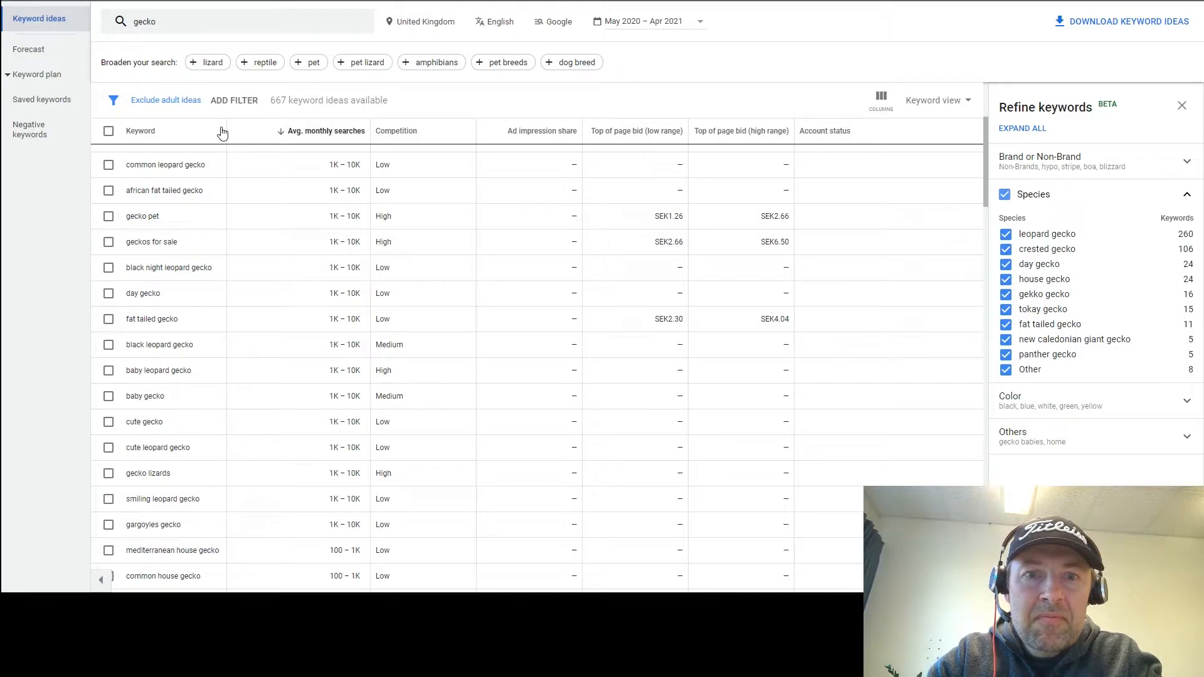
scroll(219, 294, "up", 1)
scroll(537, 370, "up", 3)
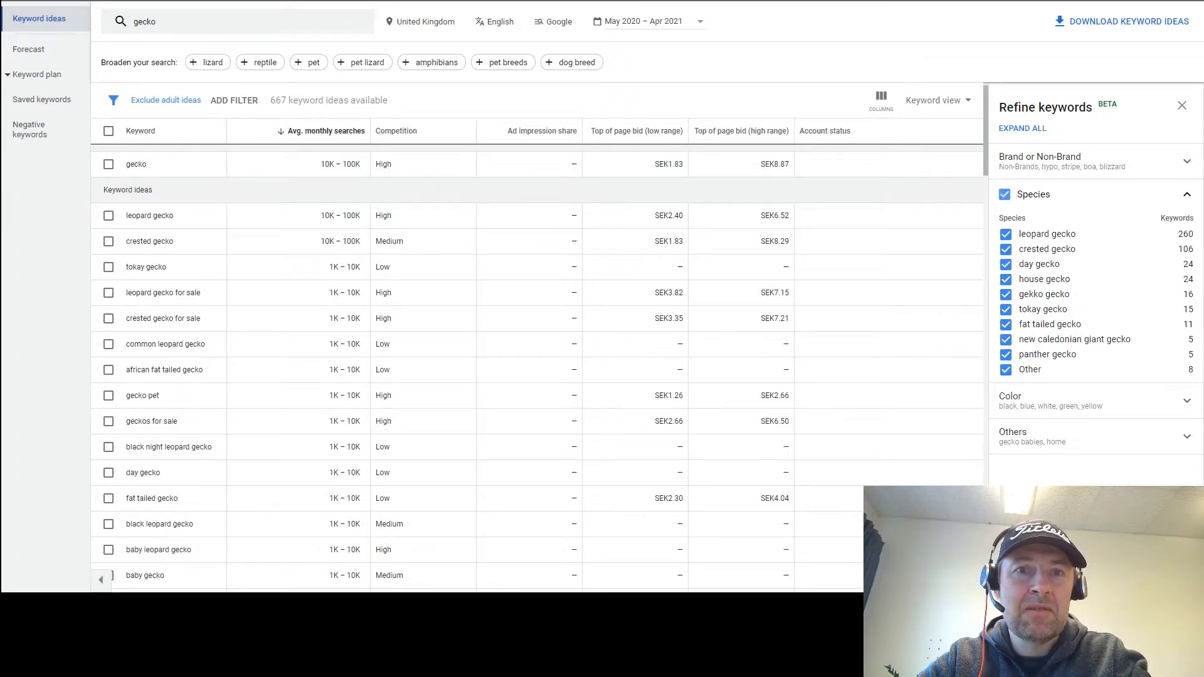
key("ctrl+Tab")
left_click(385, 114)
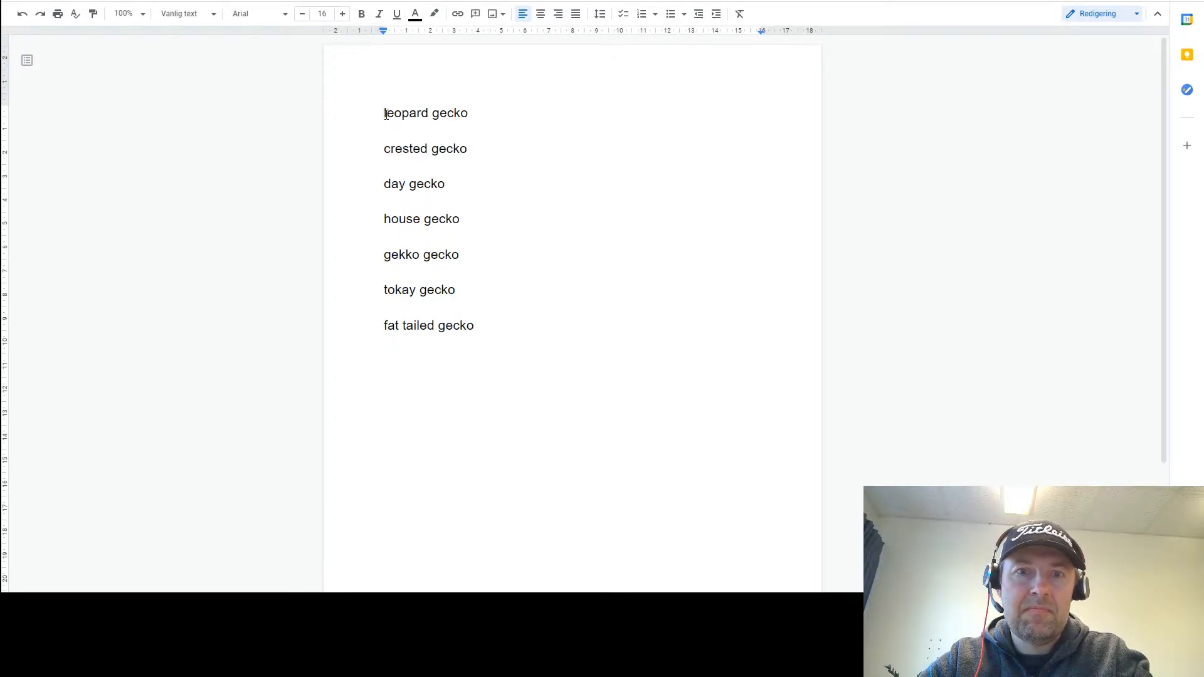
key("Return")
left_click(386, 114)
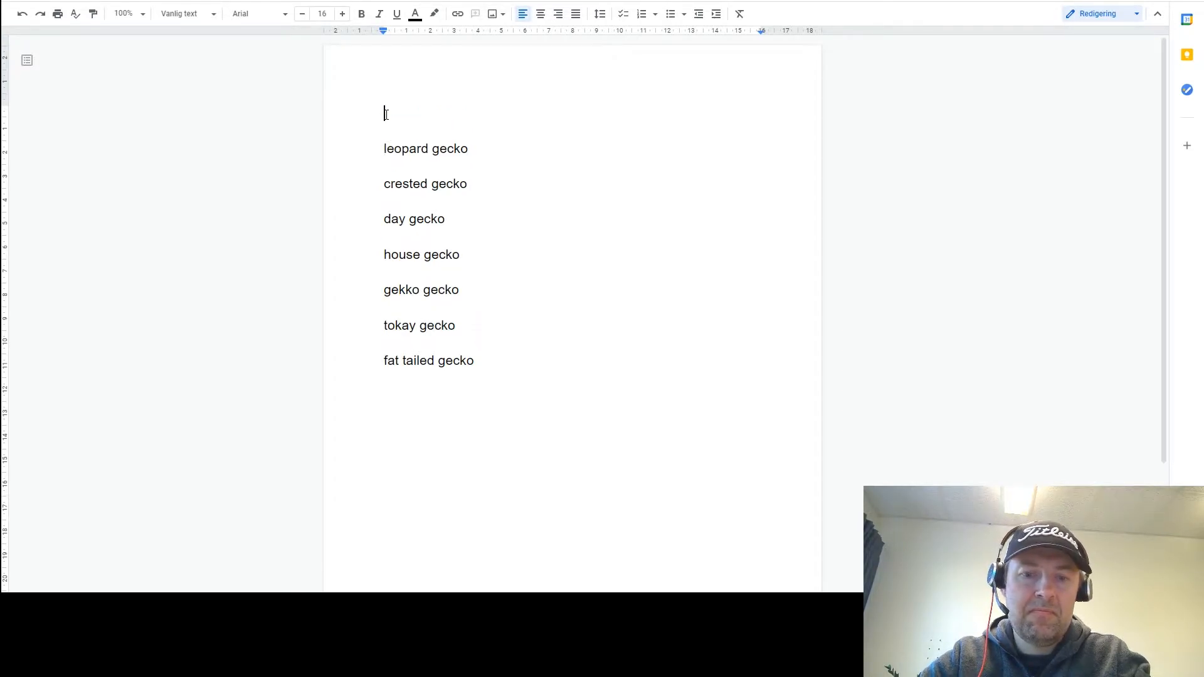
type("gecko")
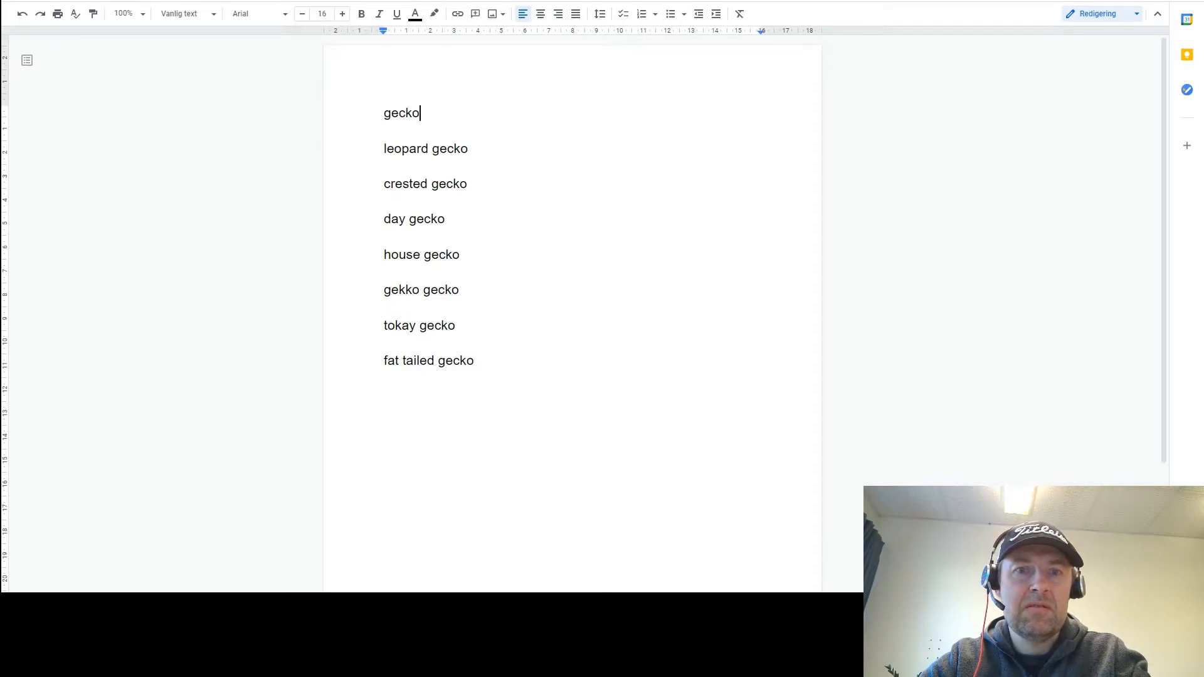
- Add "leopard gecko for sale" as an indented sub-entry beneath "leopard gecko" in the Google Docs list
left_click(150, 2)
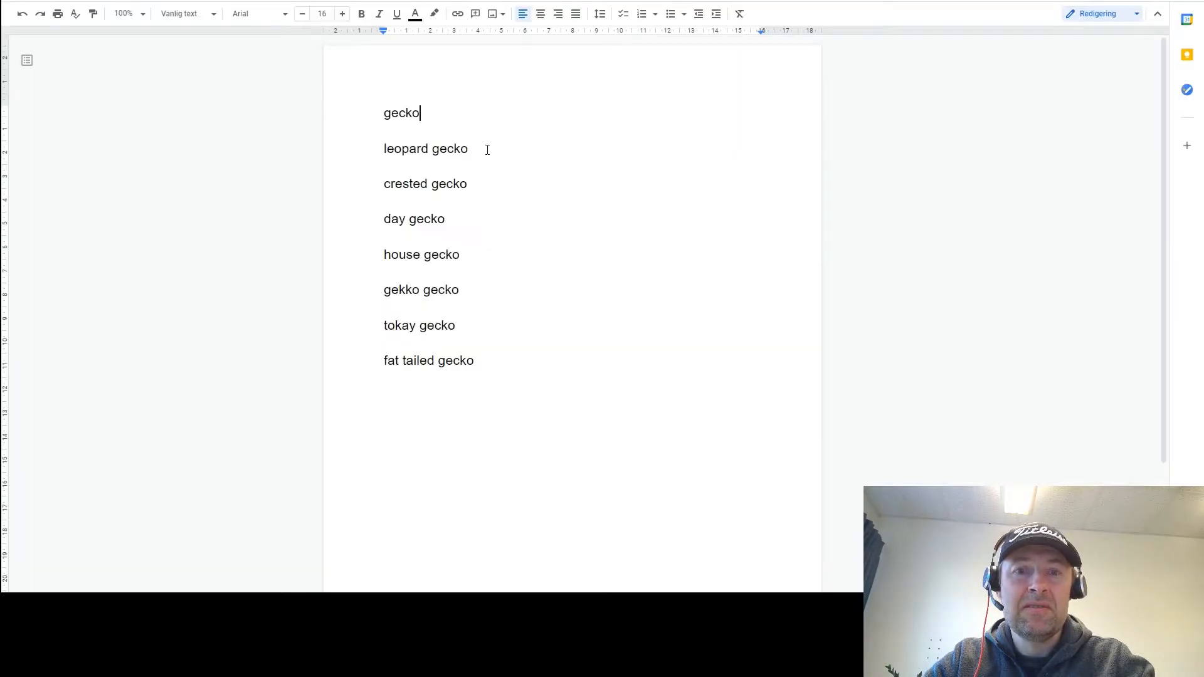
left_click(487, 149)
double_click(487, 150)
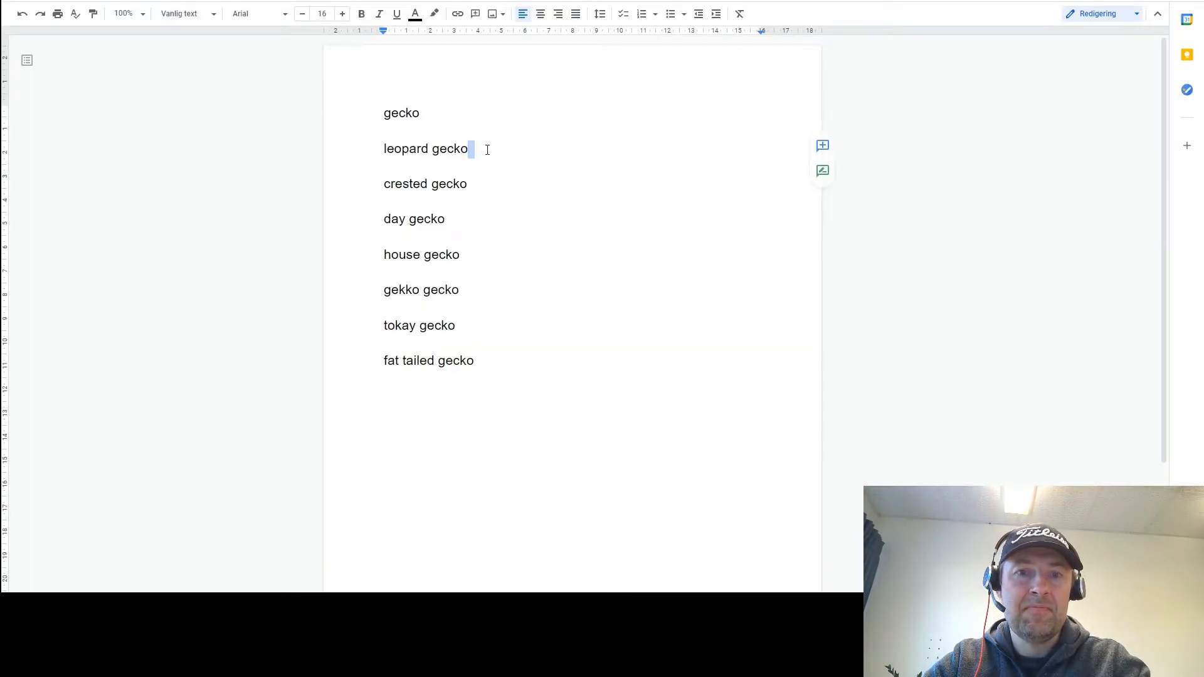
key("Return")
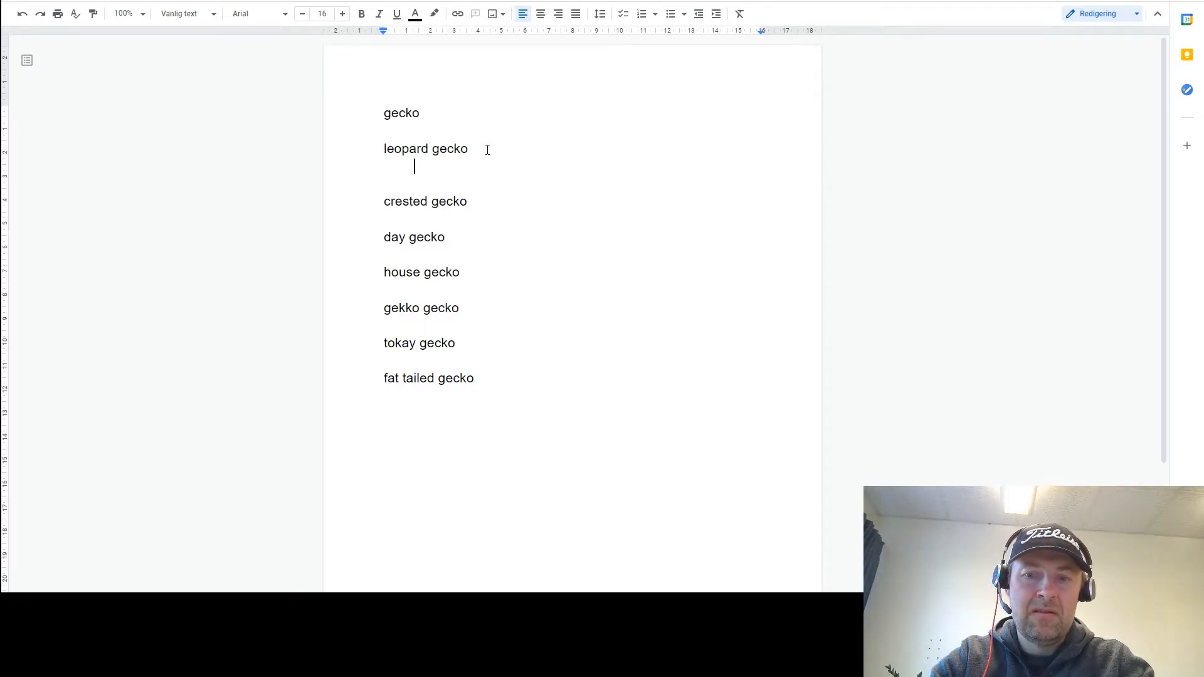
type("leopard")
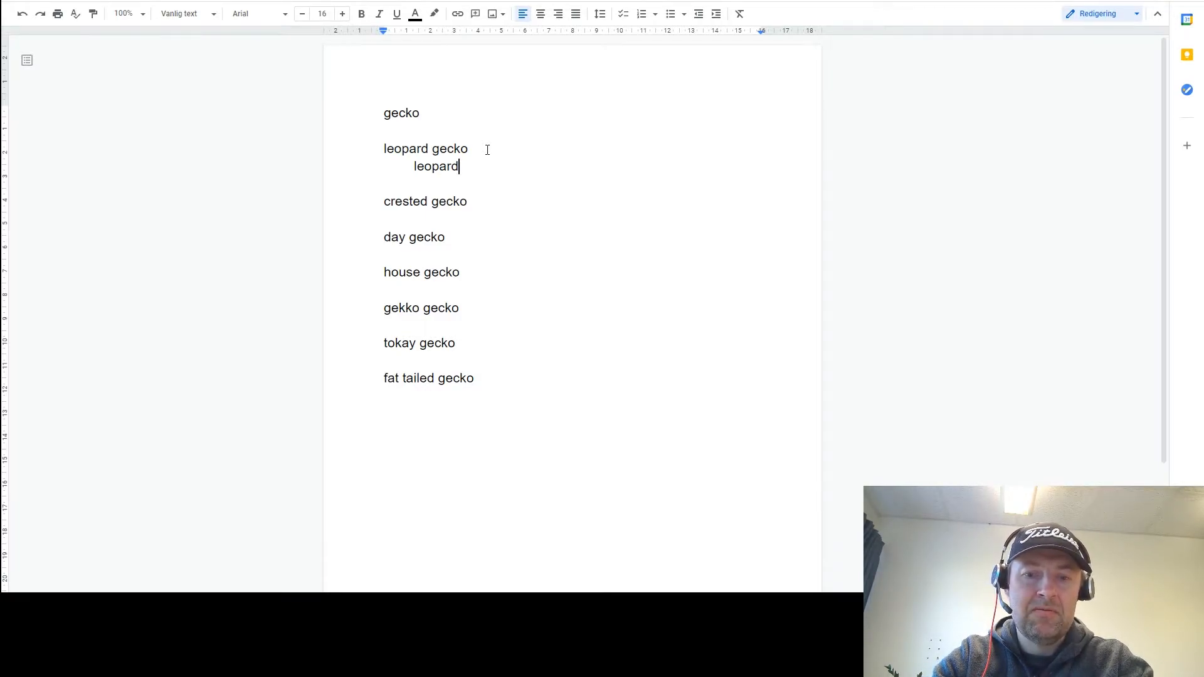
type(" gecko for ")
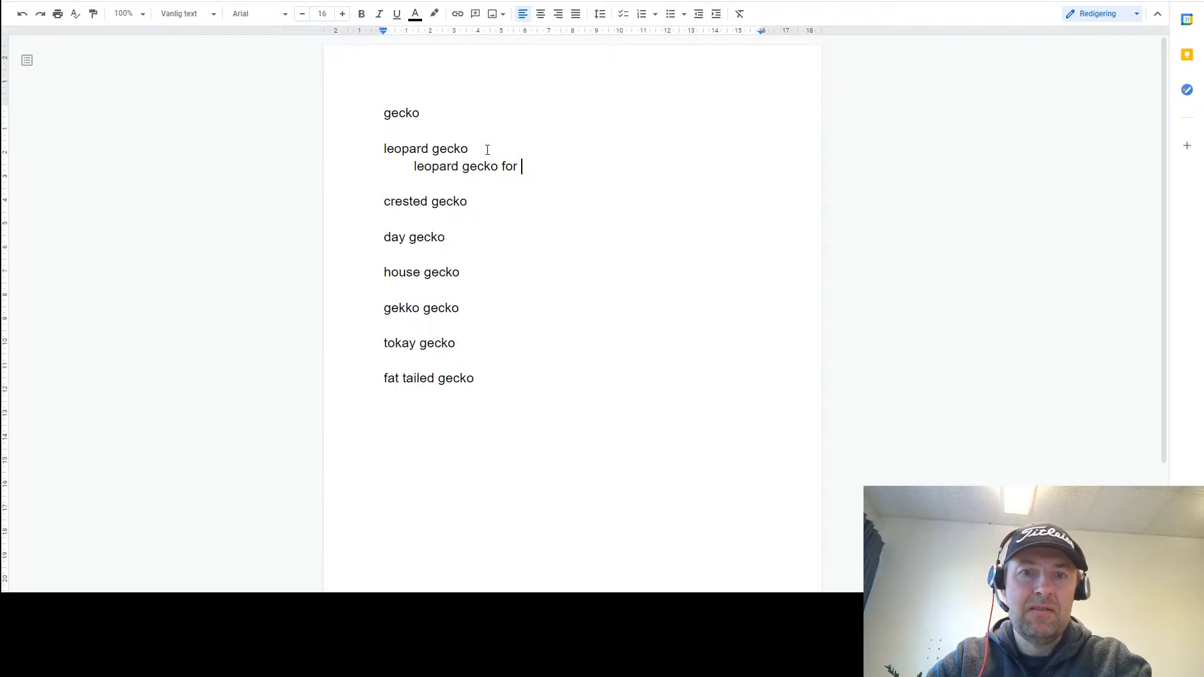
type("sale")
- Add "crested gecko for sale" as an indented sub-entry beneath "crested gecko", followed by a new line
key("Down")
key("Down")
key("End")
key("Down")
key("Up")
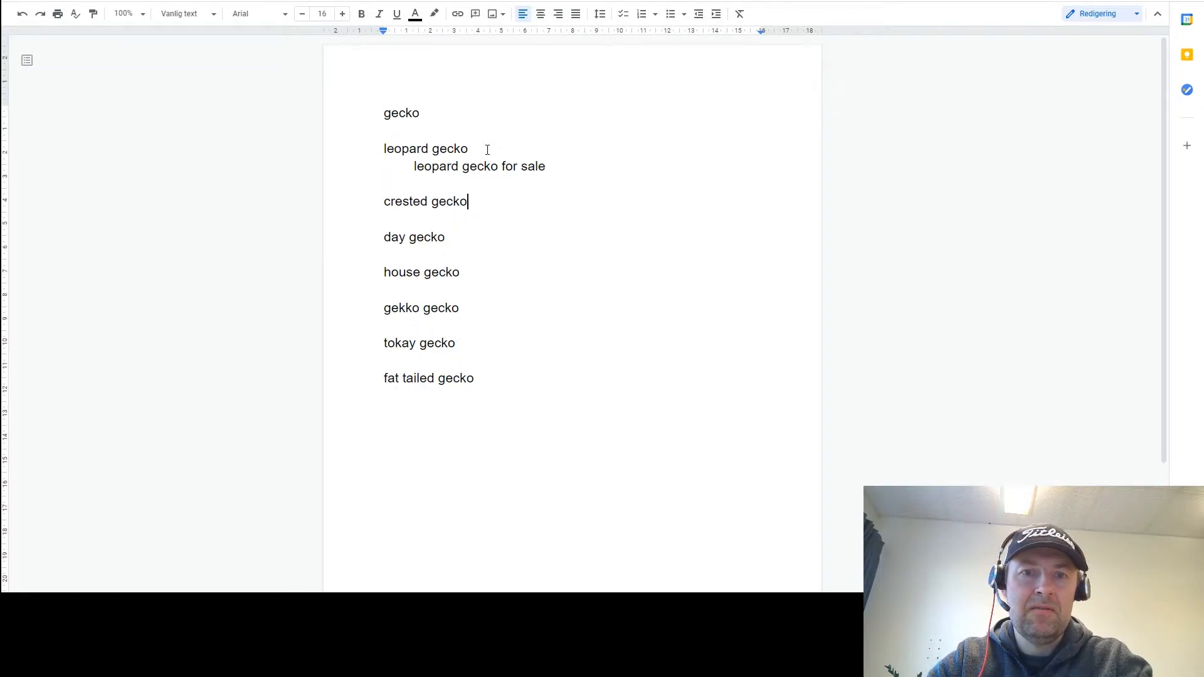
key("Return")
key("Tab")
type("crested gecko")
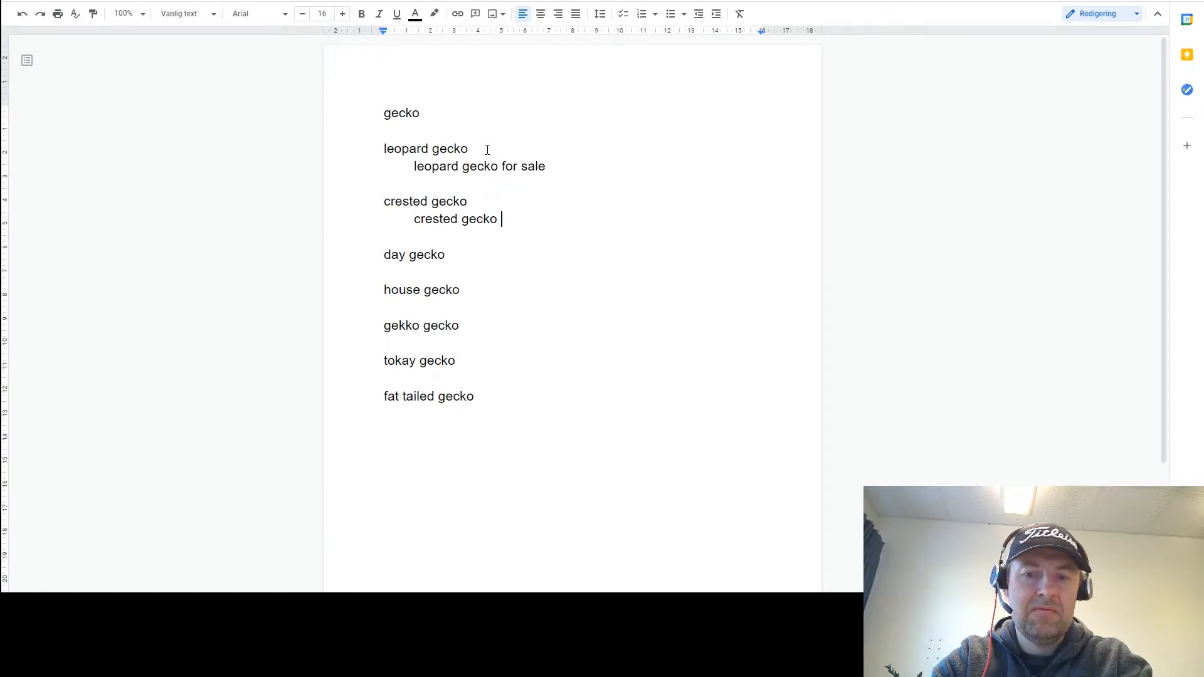
type(" for sale")
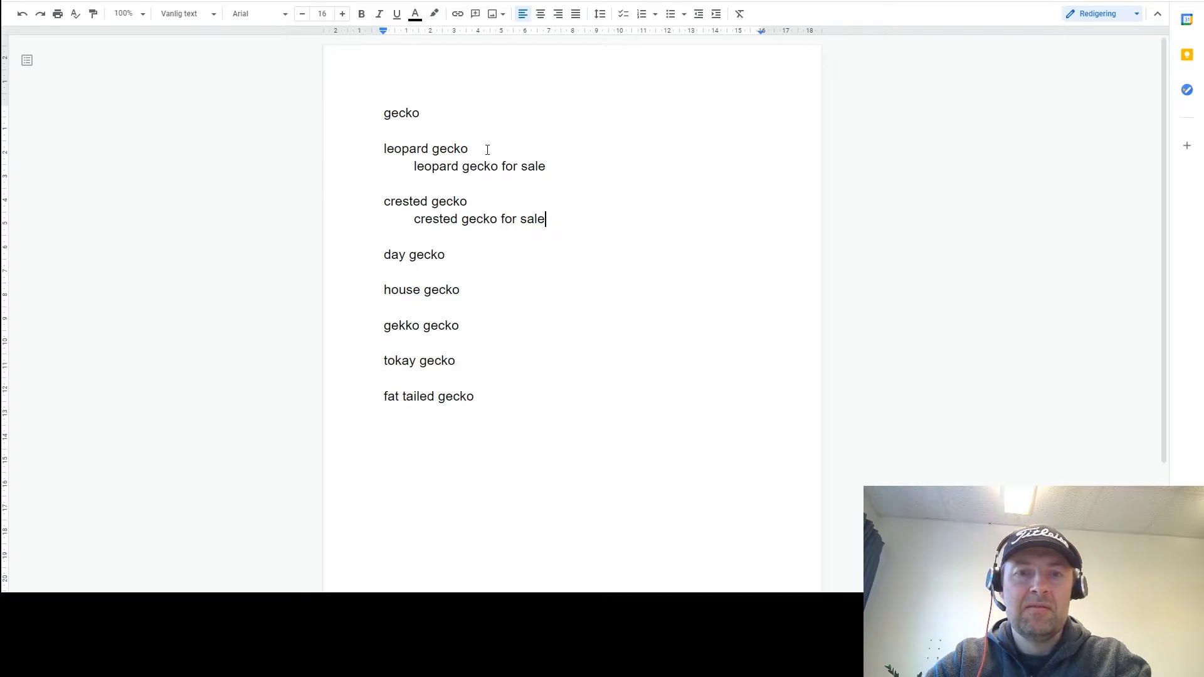
key("Return")
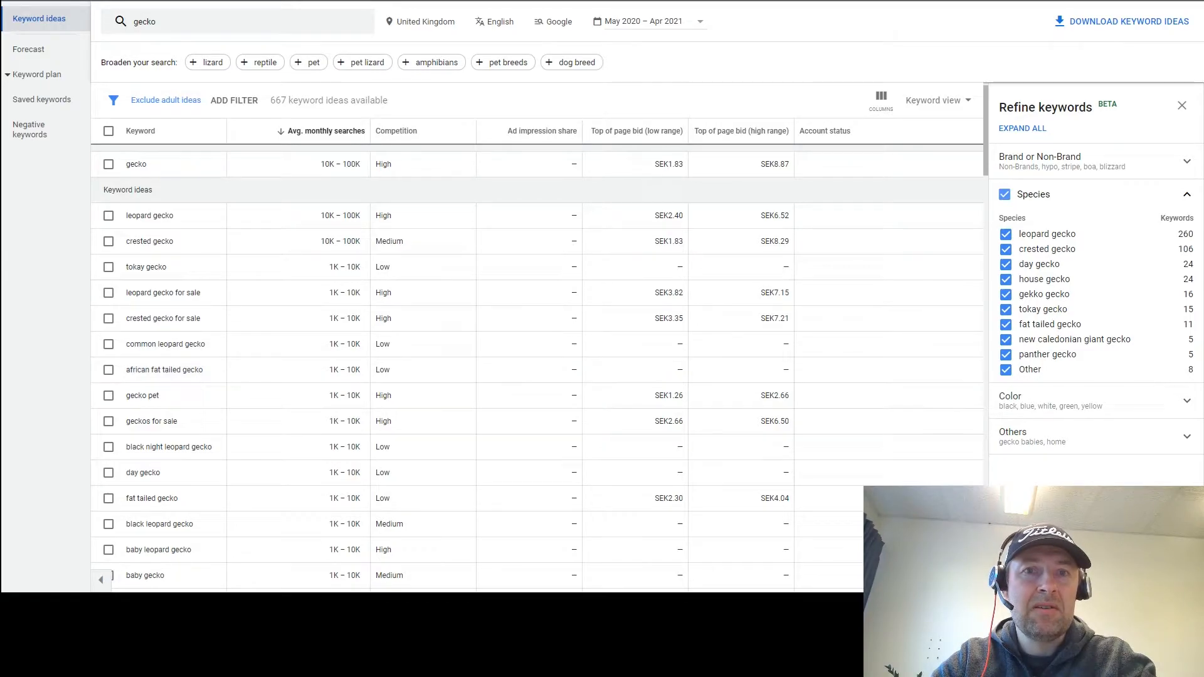
- Return to the Google Docs list and add "common leopard gecko" as an indented sub-entry below "leopard gecko for sale"
left_click(505, 2)
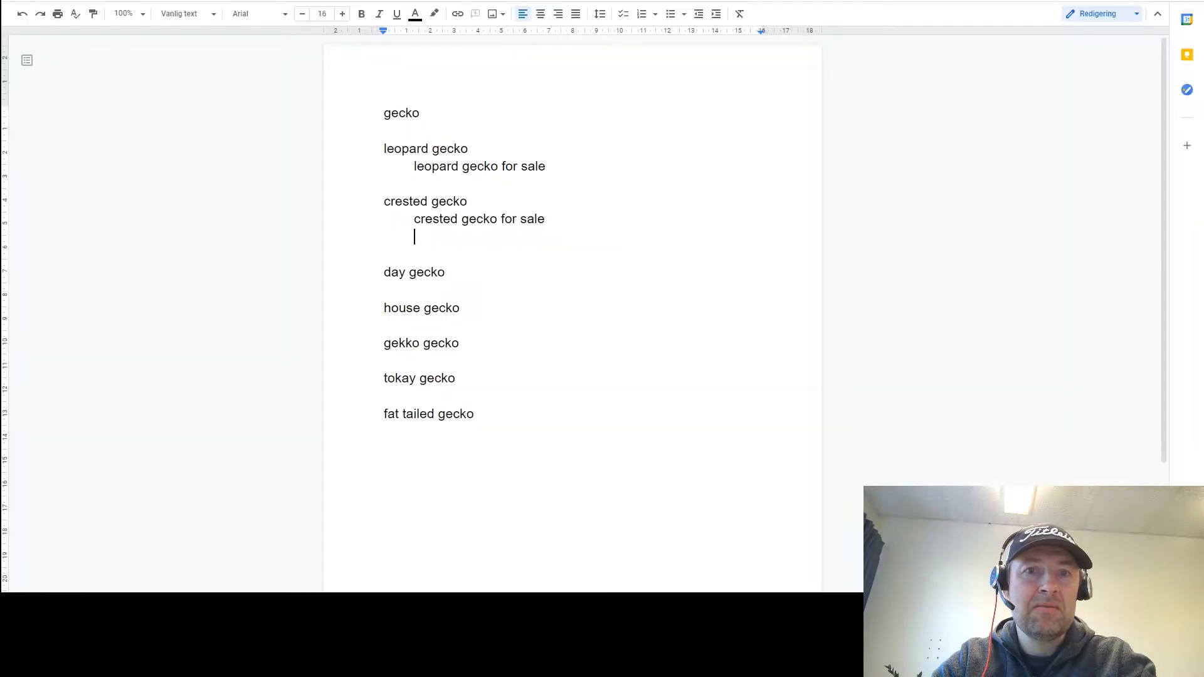
left_click(554, 170)
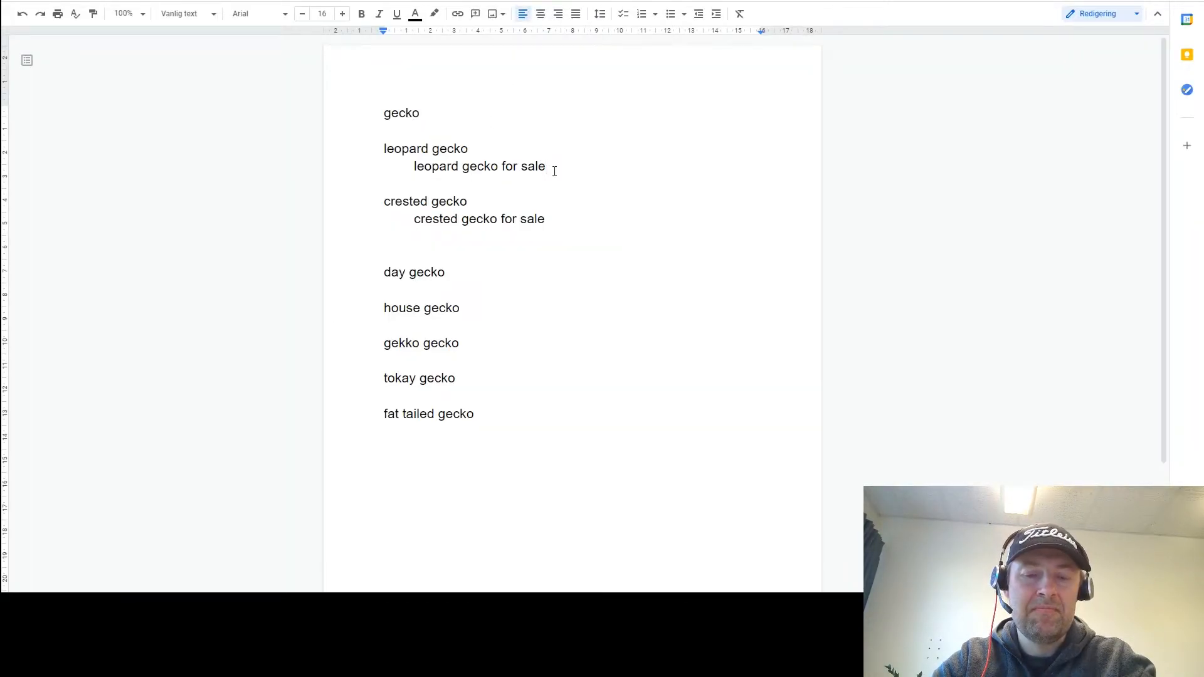
key("Return")
type("common leopa")
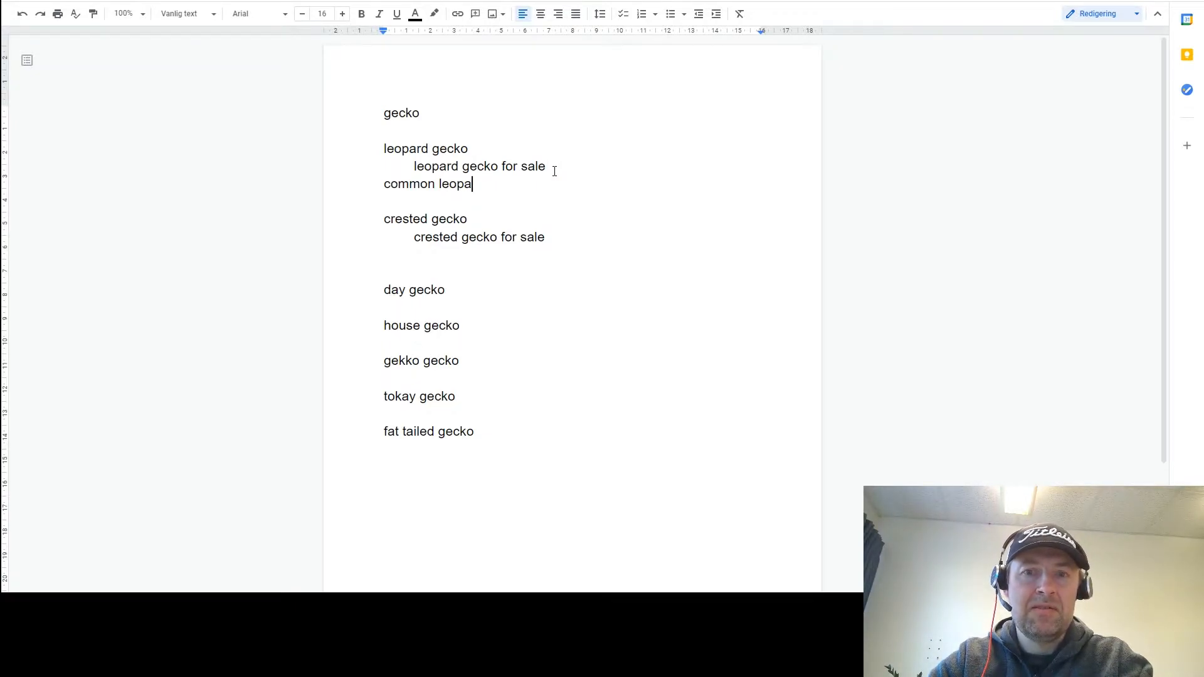
type("rd gecko")
key("Return")
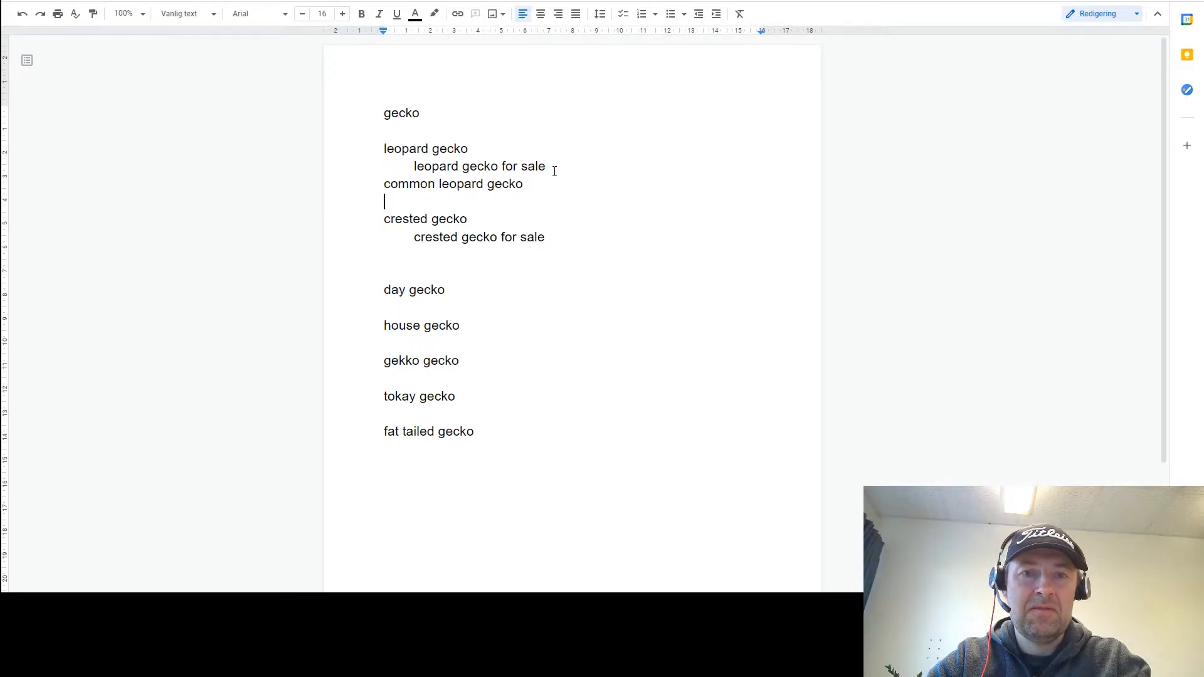
key("Up")
key("Up")
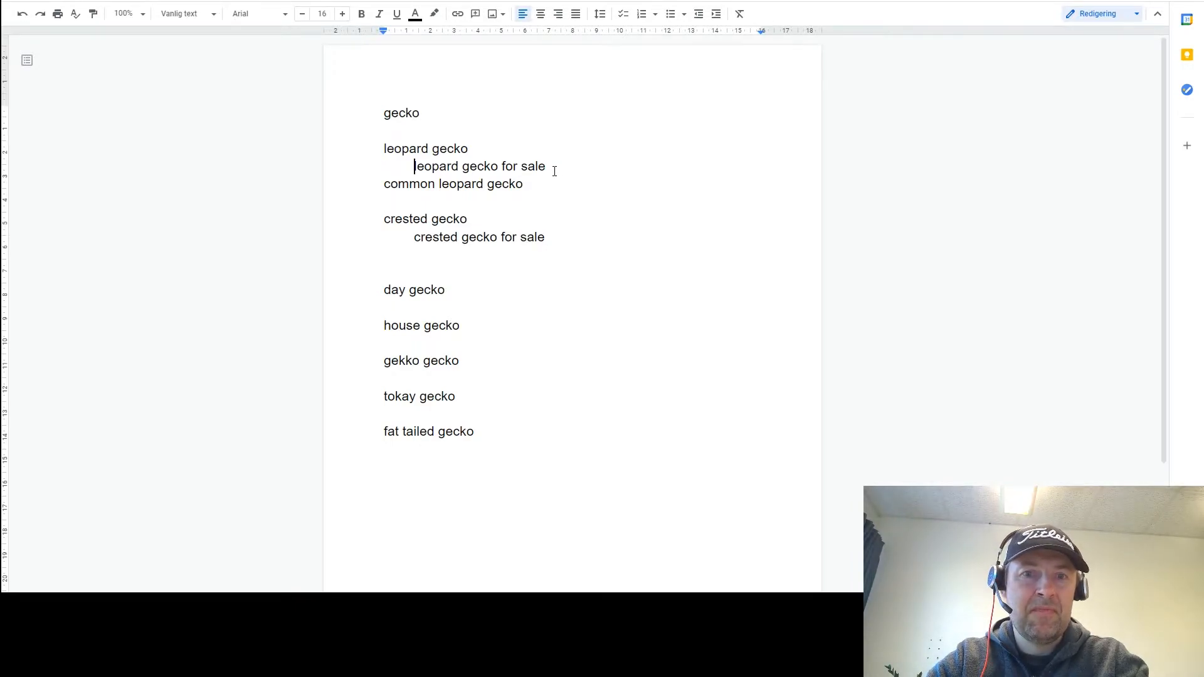
key("Left")
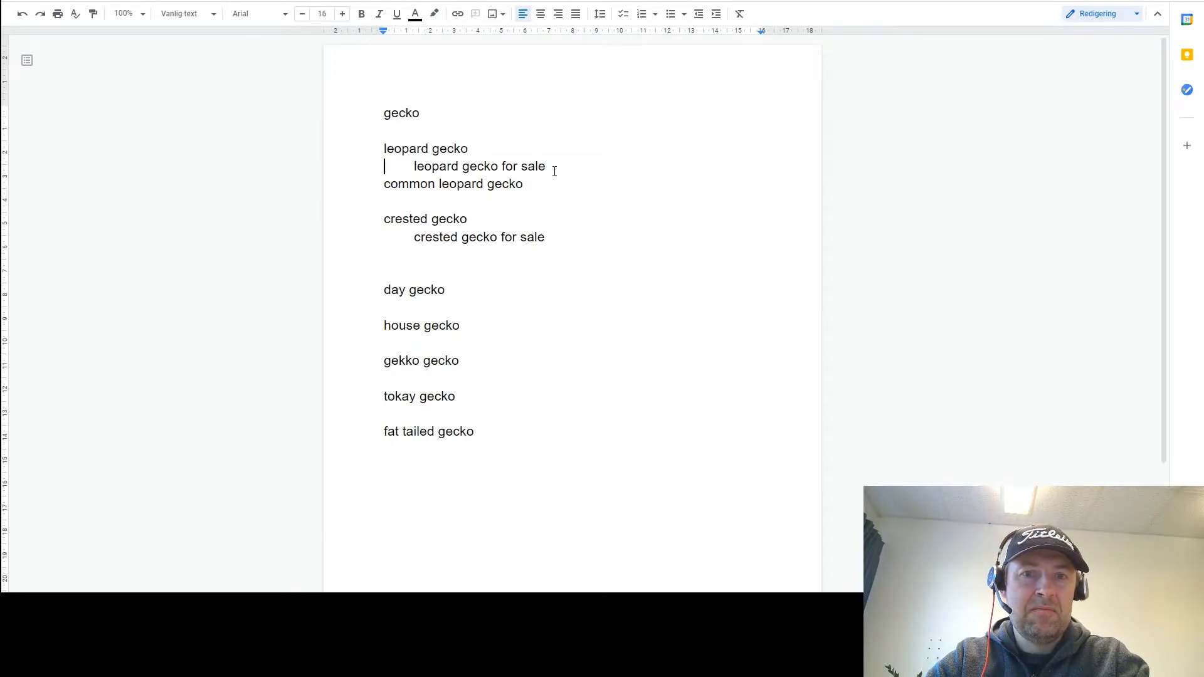
key("Down")
key("Tab")
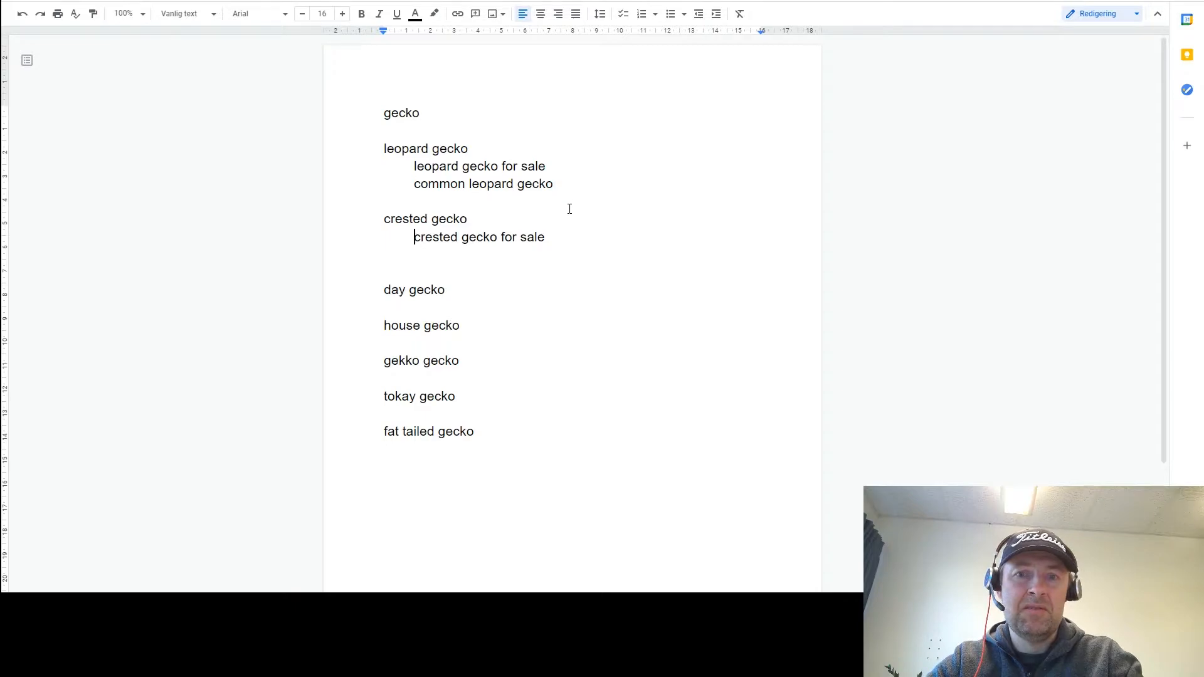
- Start an indented line below "crested gecko for sale", and switch to Keyword Planner to search for "crested gecko" instead of "gecko"
key("Return")
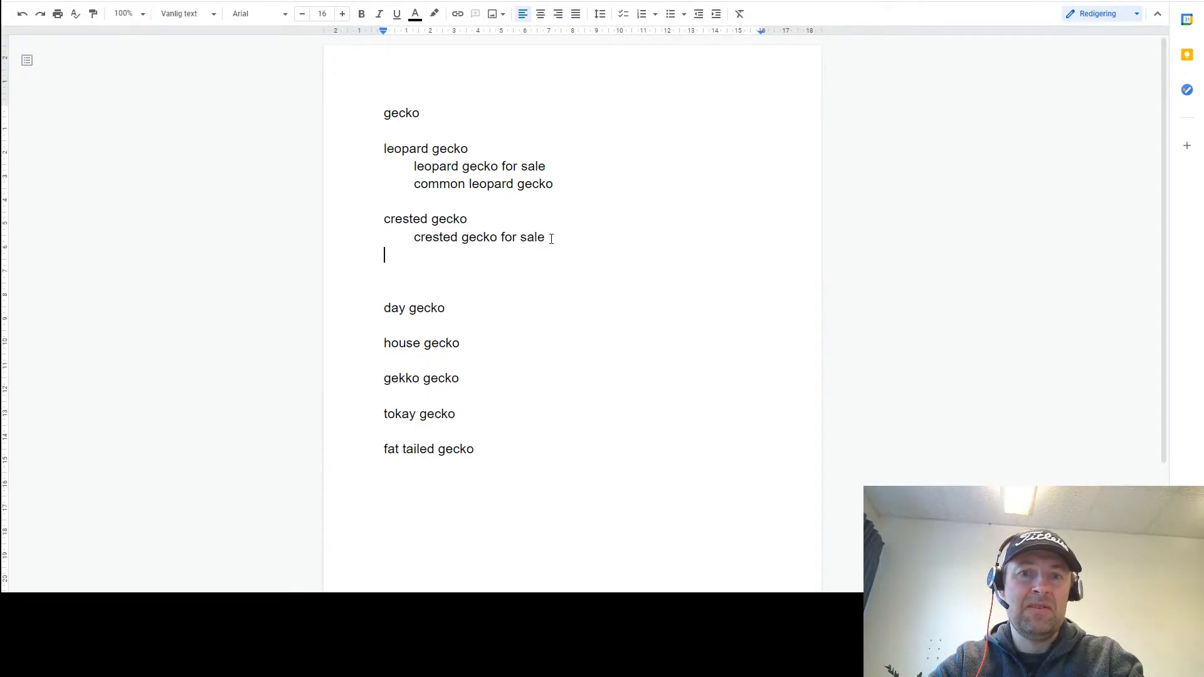
key("Tab")
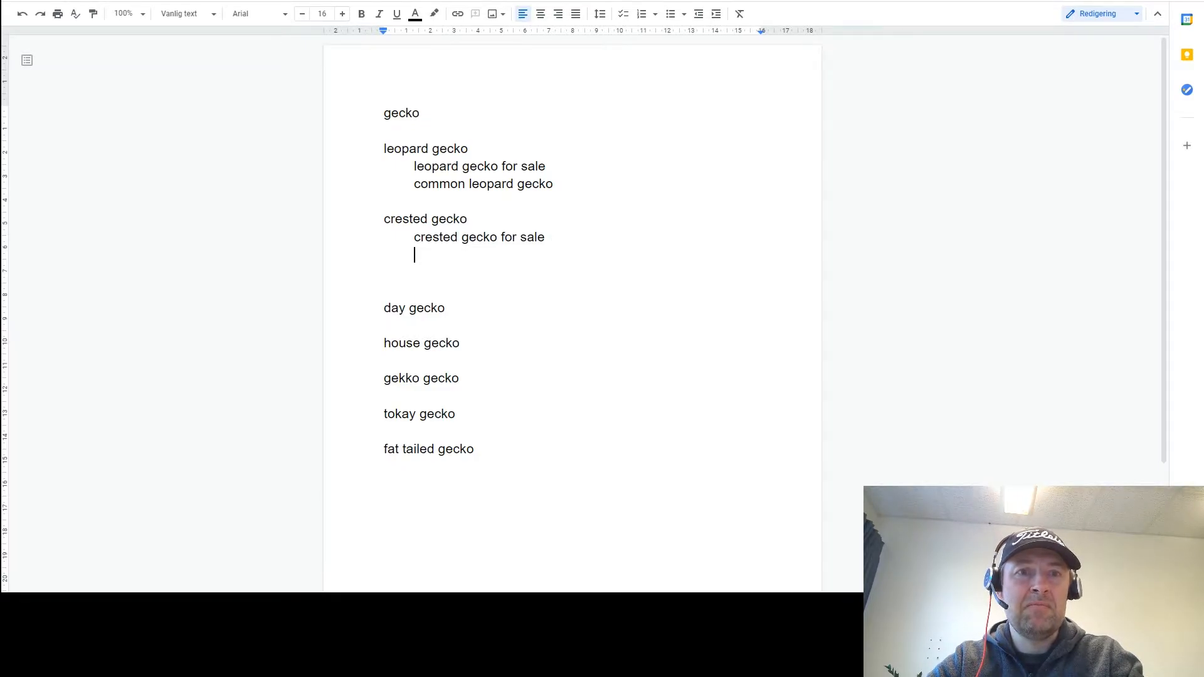
key("alt+Tab")
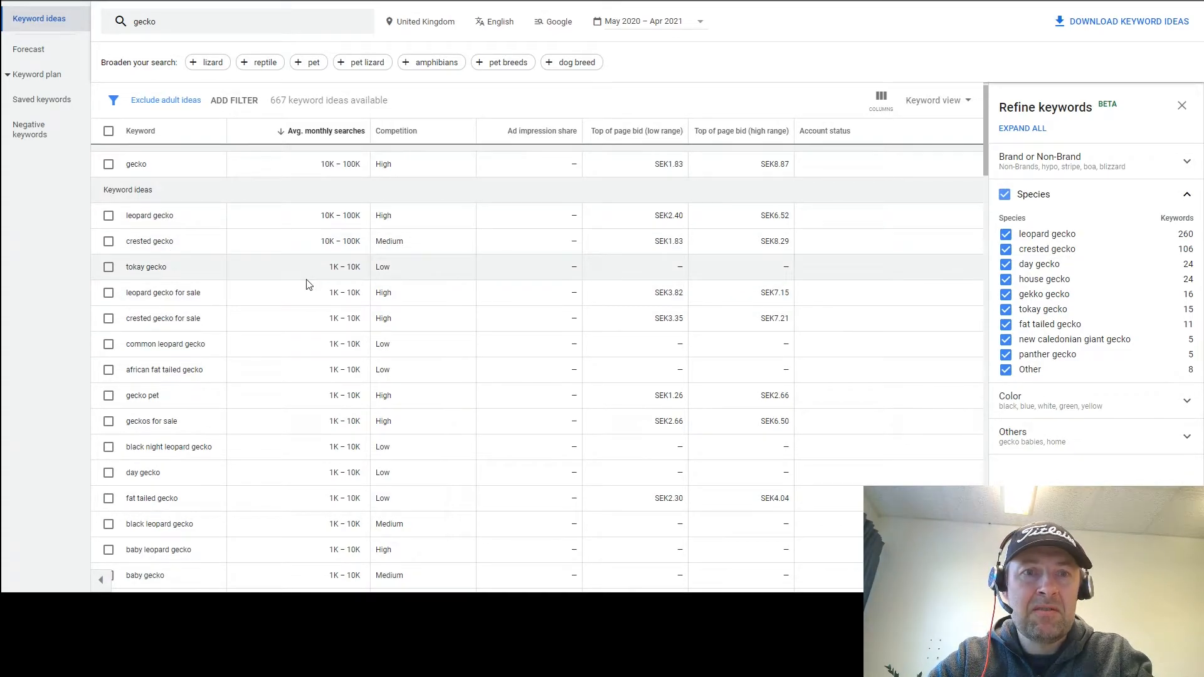
left_click(159, 26)
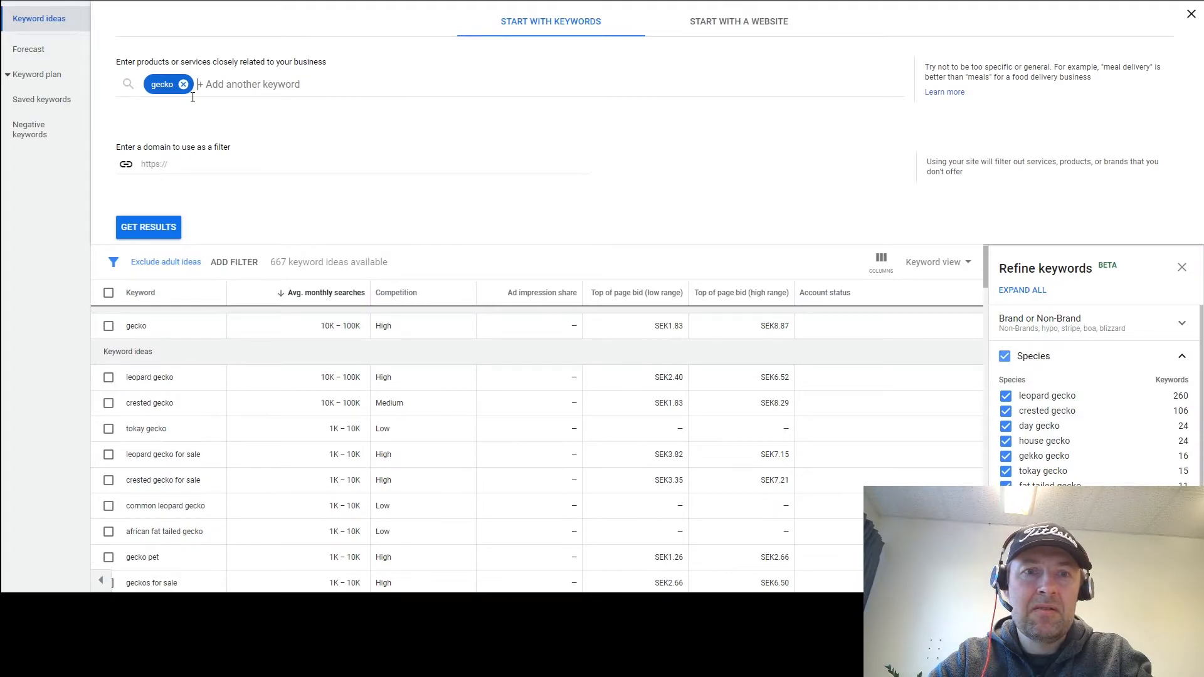
left_click(183, 84)
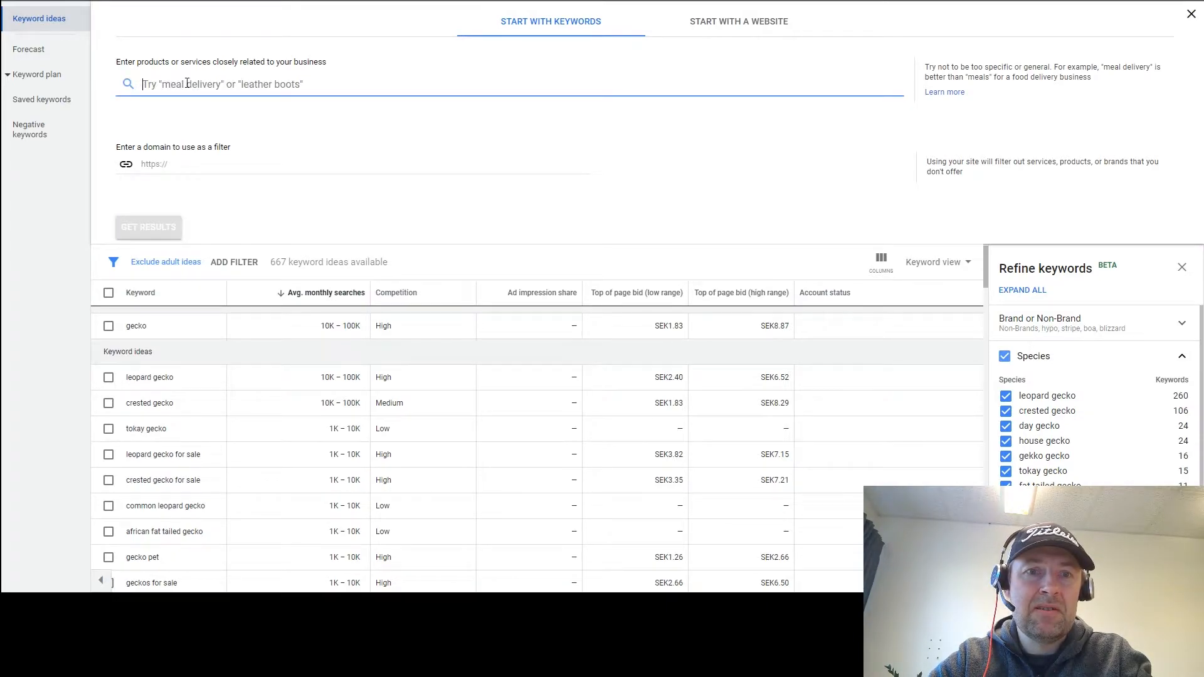
type("c")
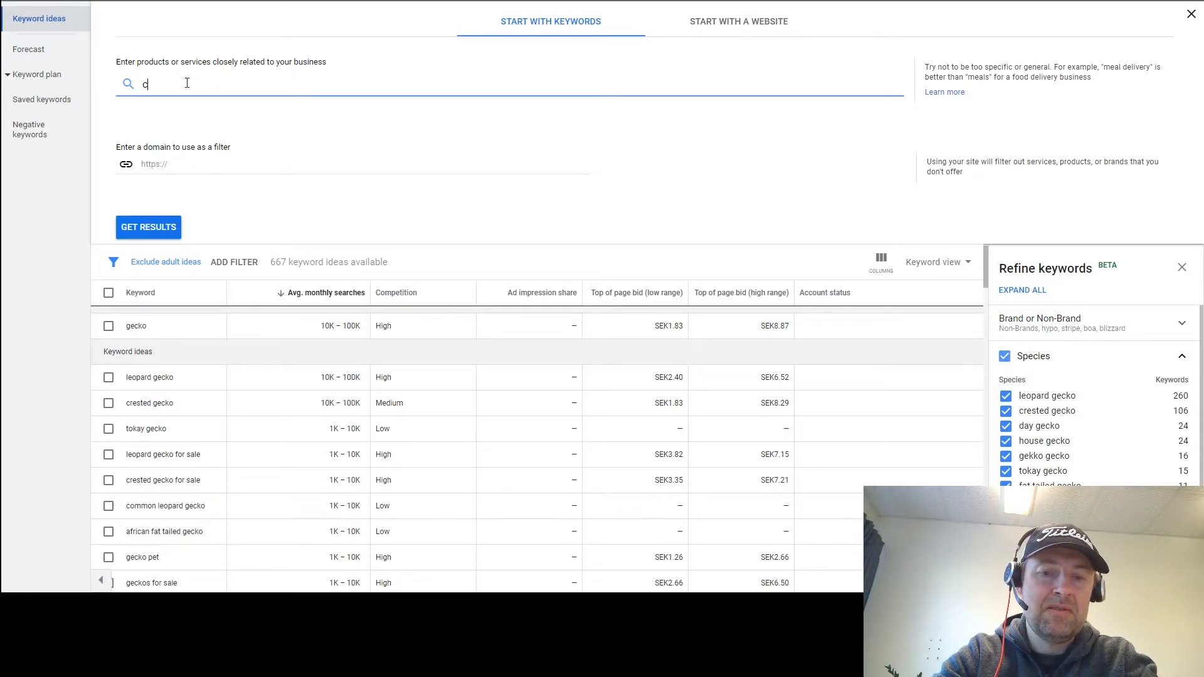
type("rested ")
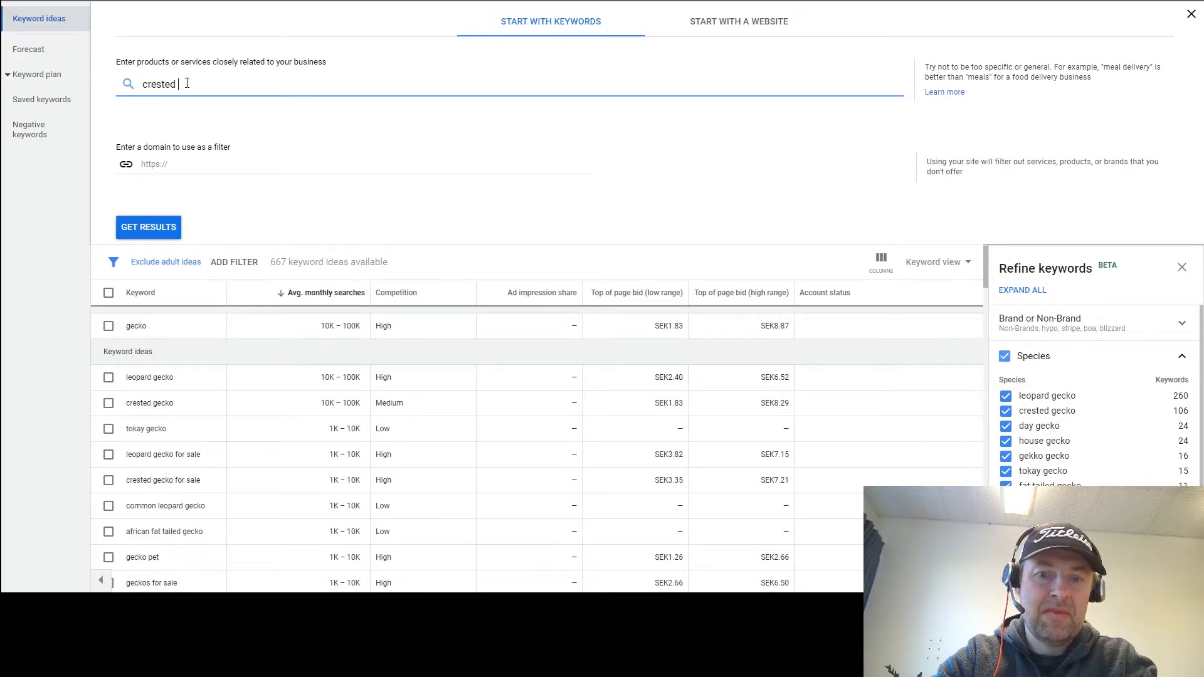
type("gecko")
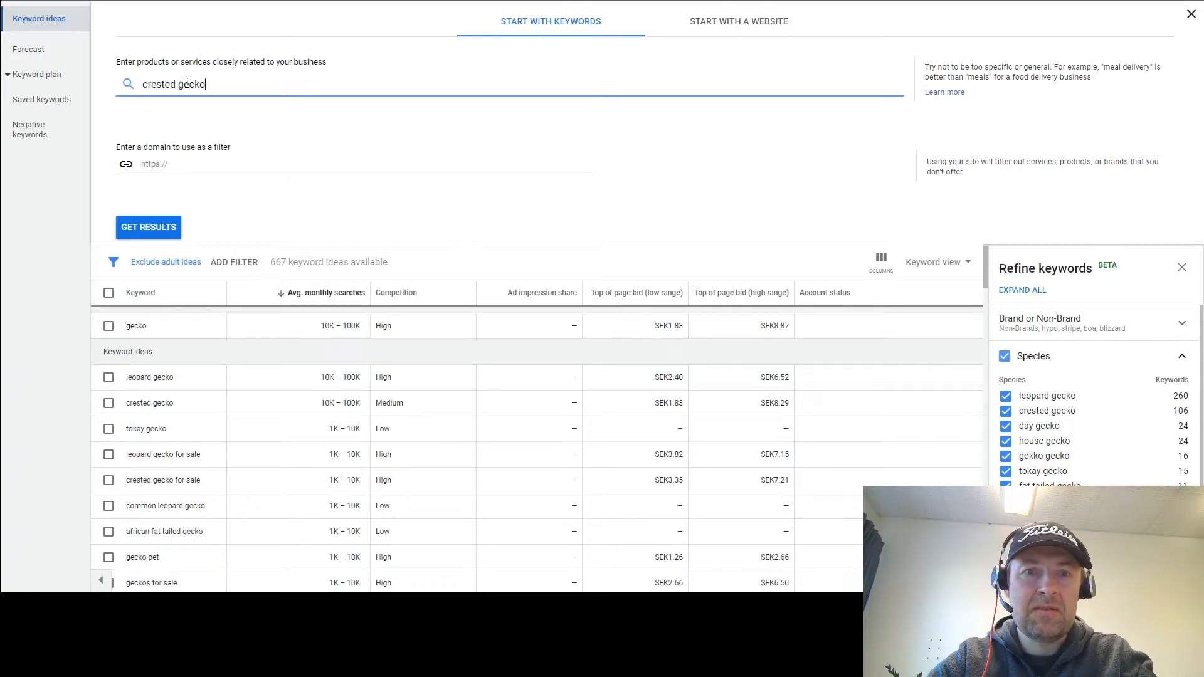
left_click(146, 233)
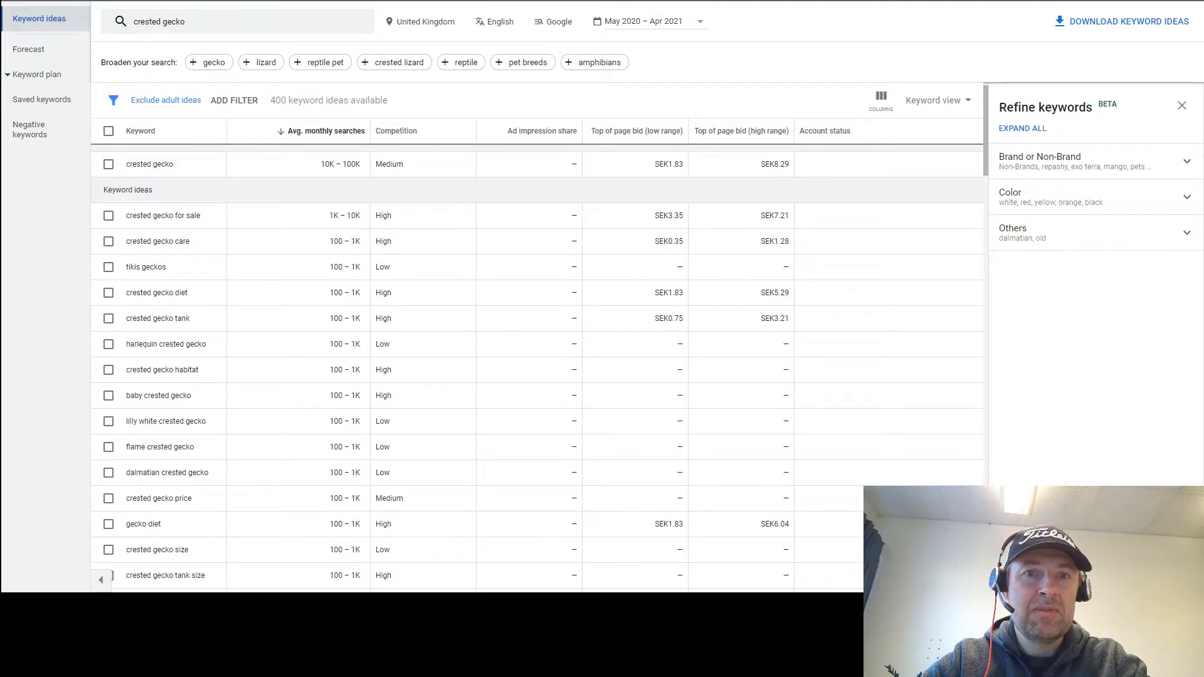
- Return to the Google Docs list and add "crested gecko care" as an indented sub-entry below "crested gecko for sale"
left_click(382, 0)
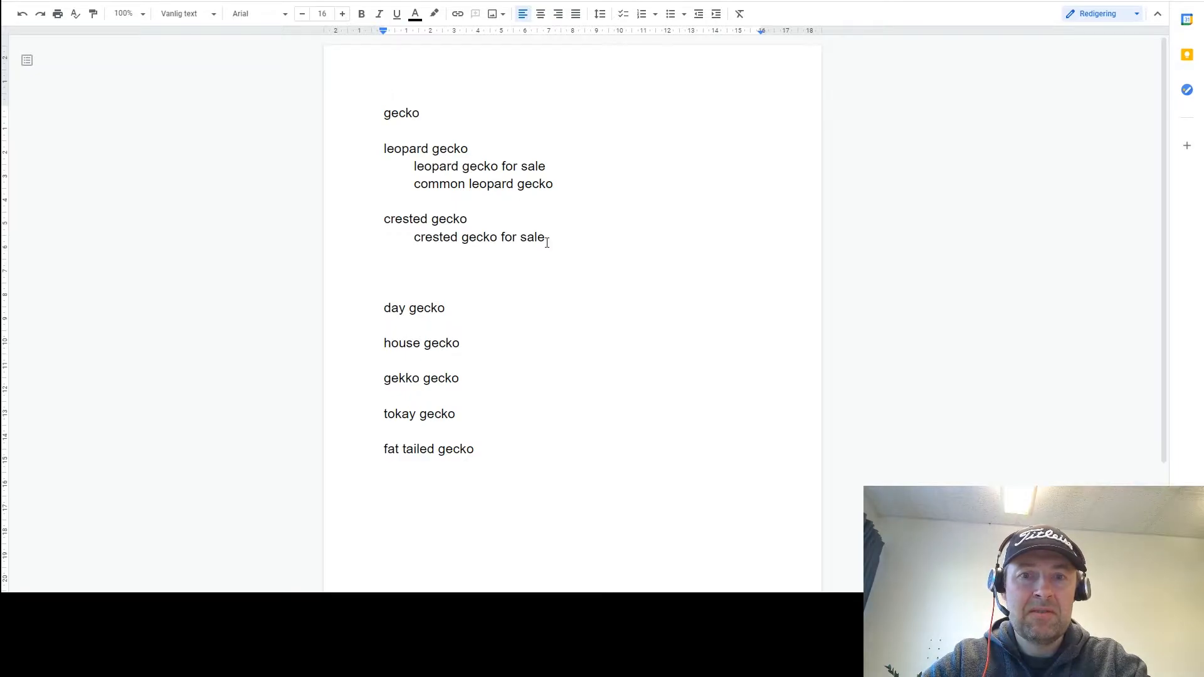
type("cres")
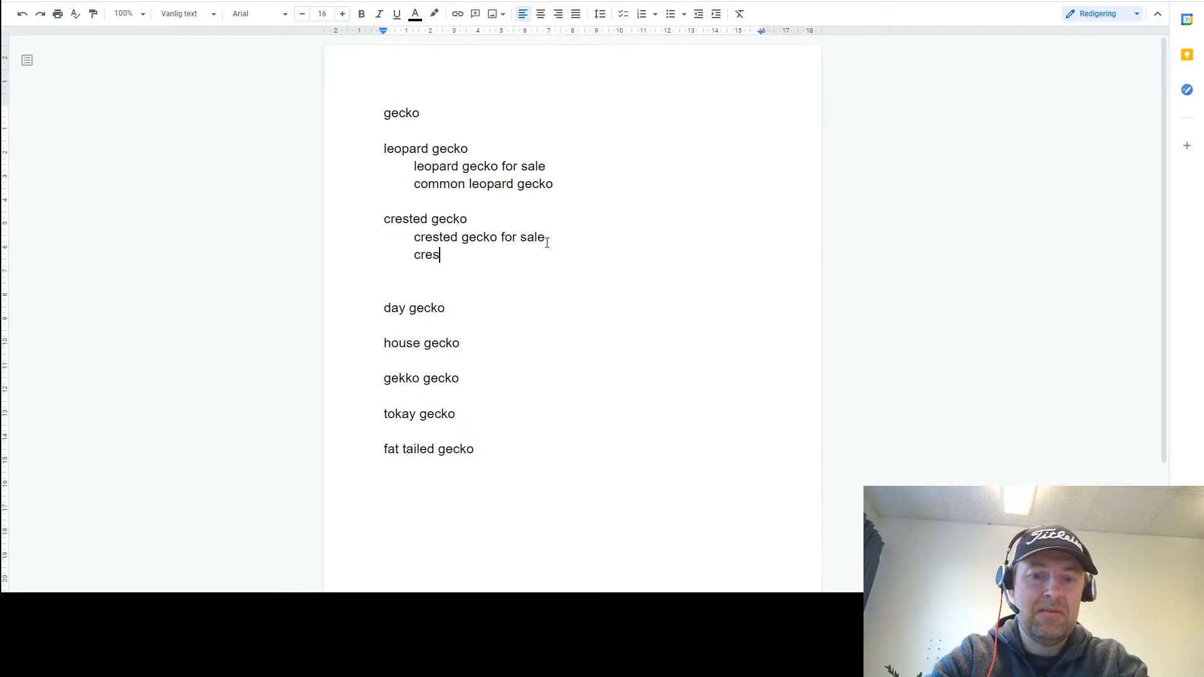
type("ted gecko")
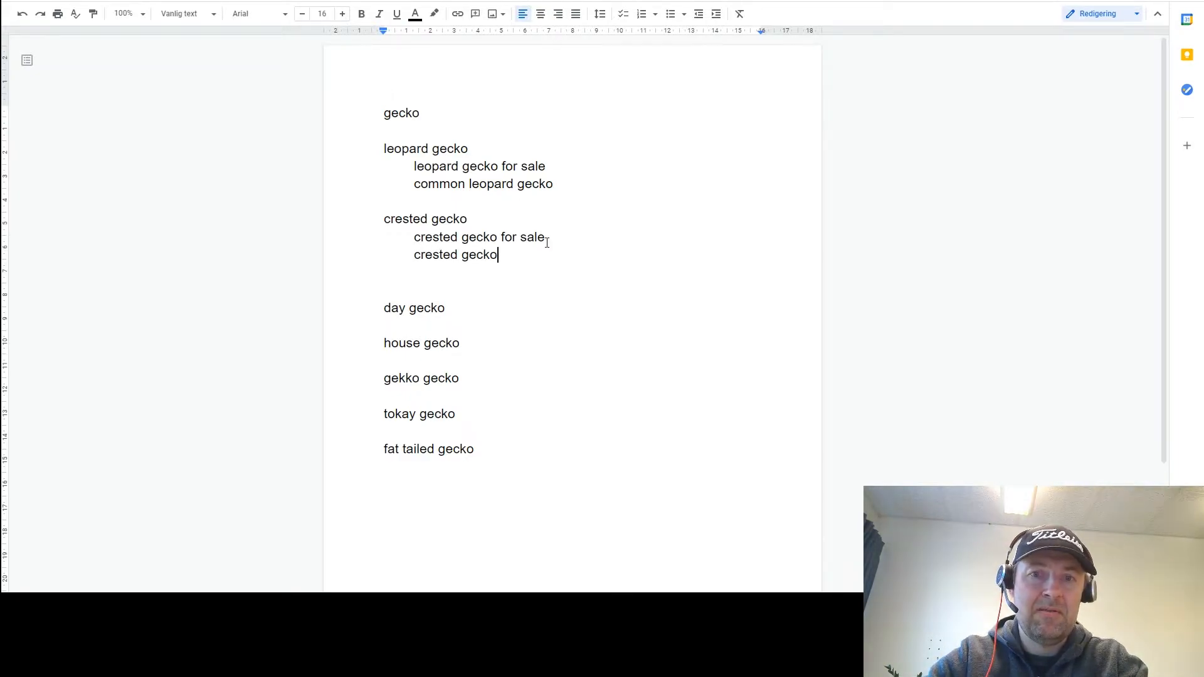
type(" care")
key("Return")
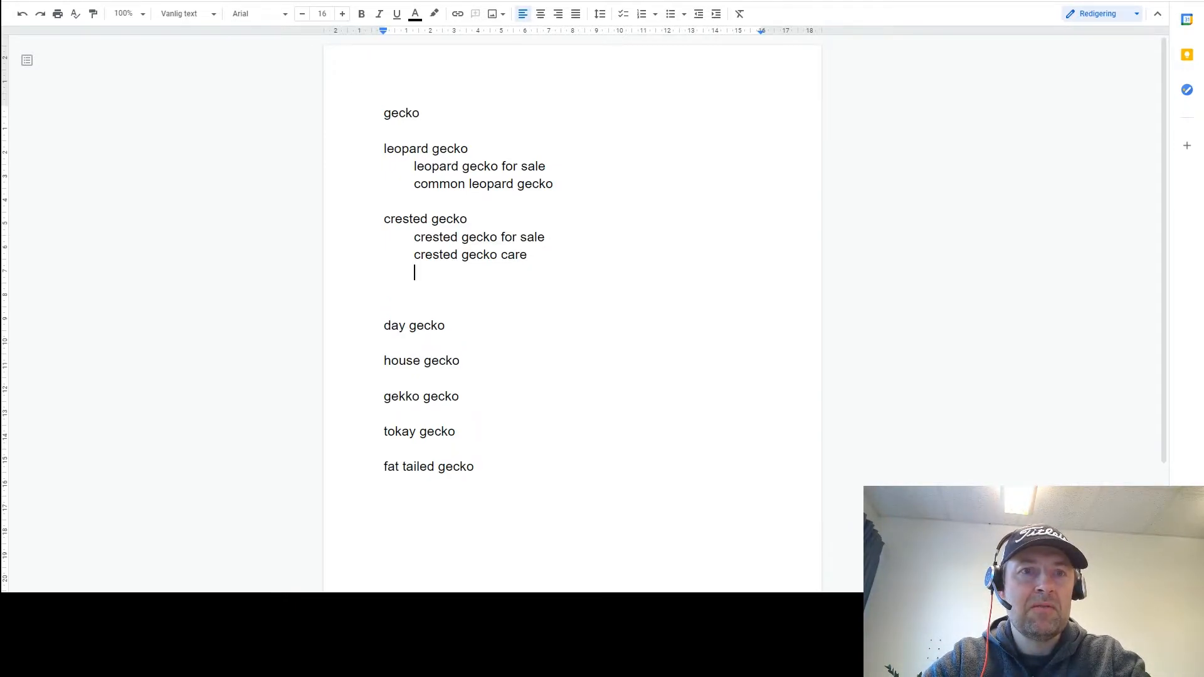
- Check the crested gecko ideas in Keyword Planner and add "crested gecko diet" as the next indented sub-entry in Google Docs
key("alt+Tab")
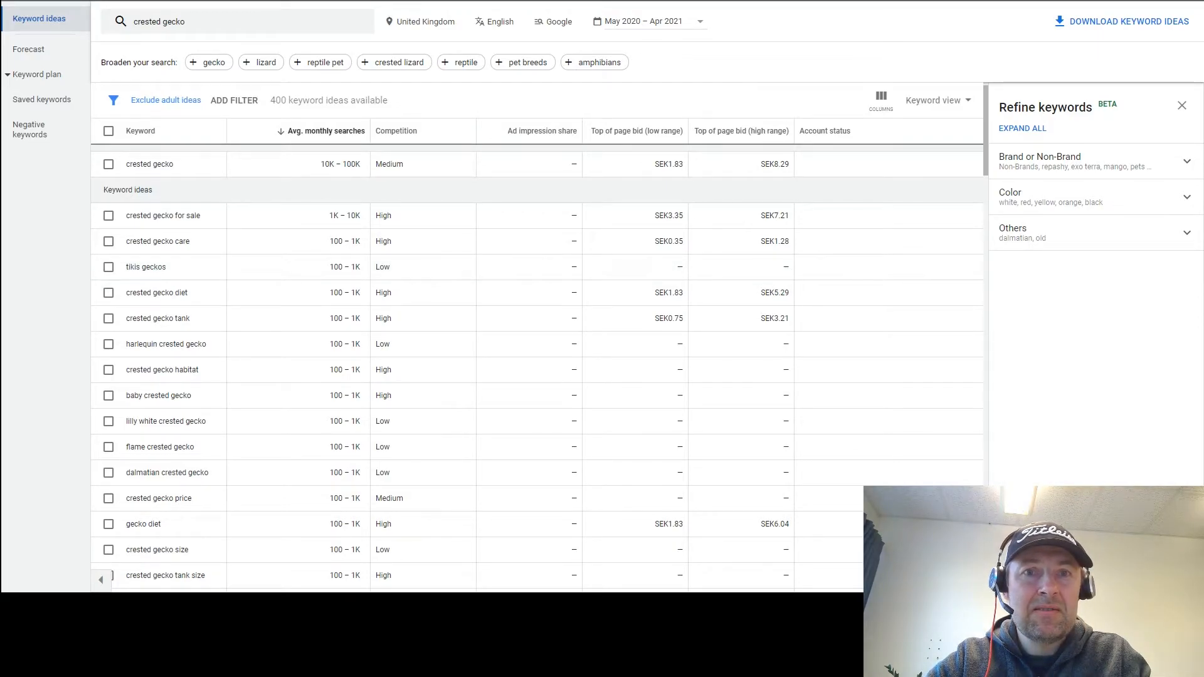
left_click(399, 1)
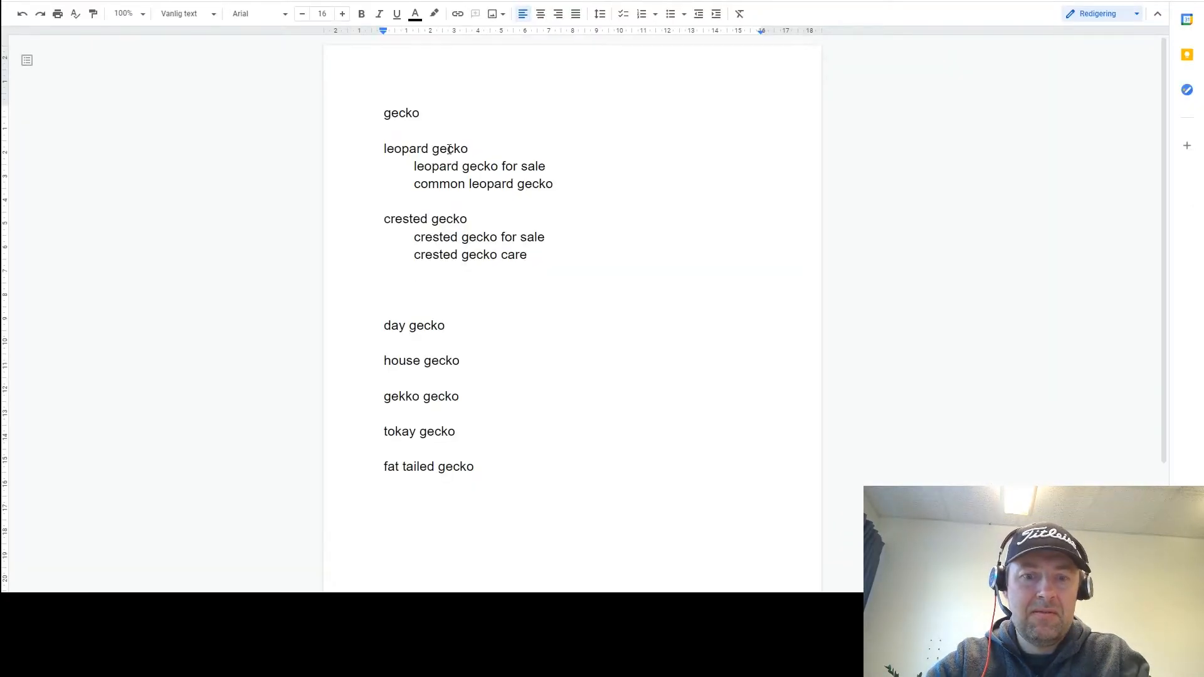
type("crested gecko diet")
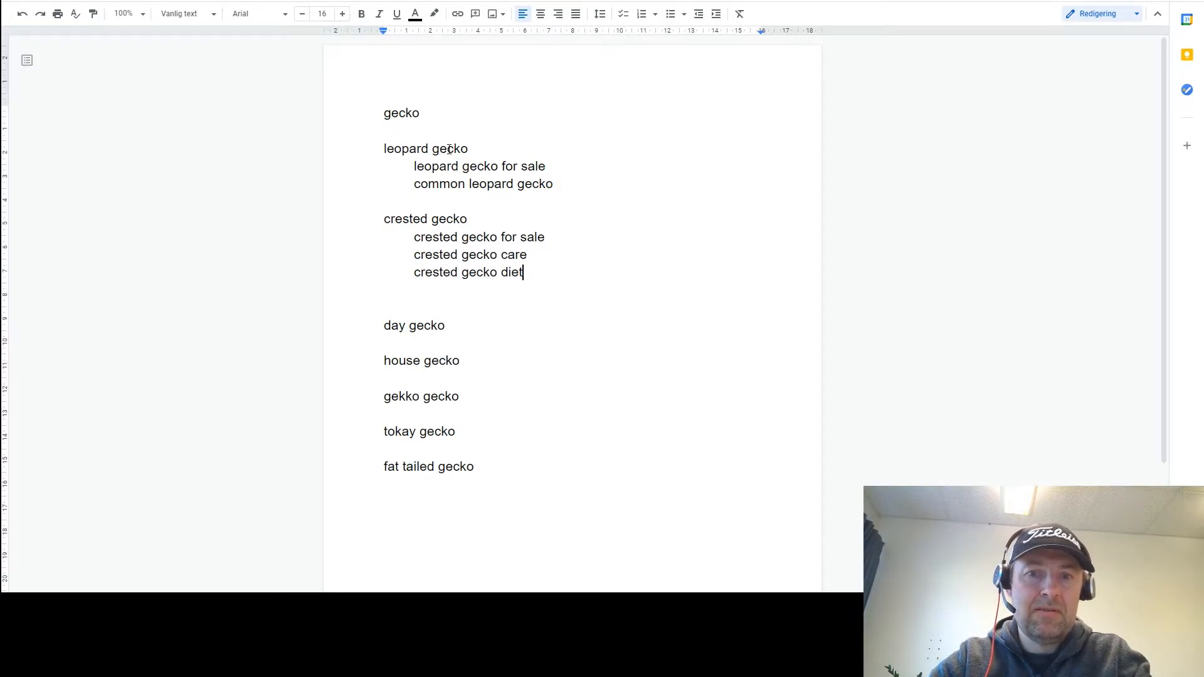
key("Return")
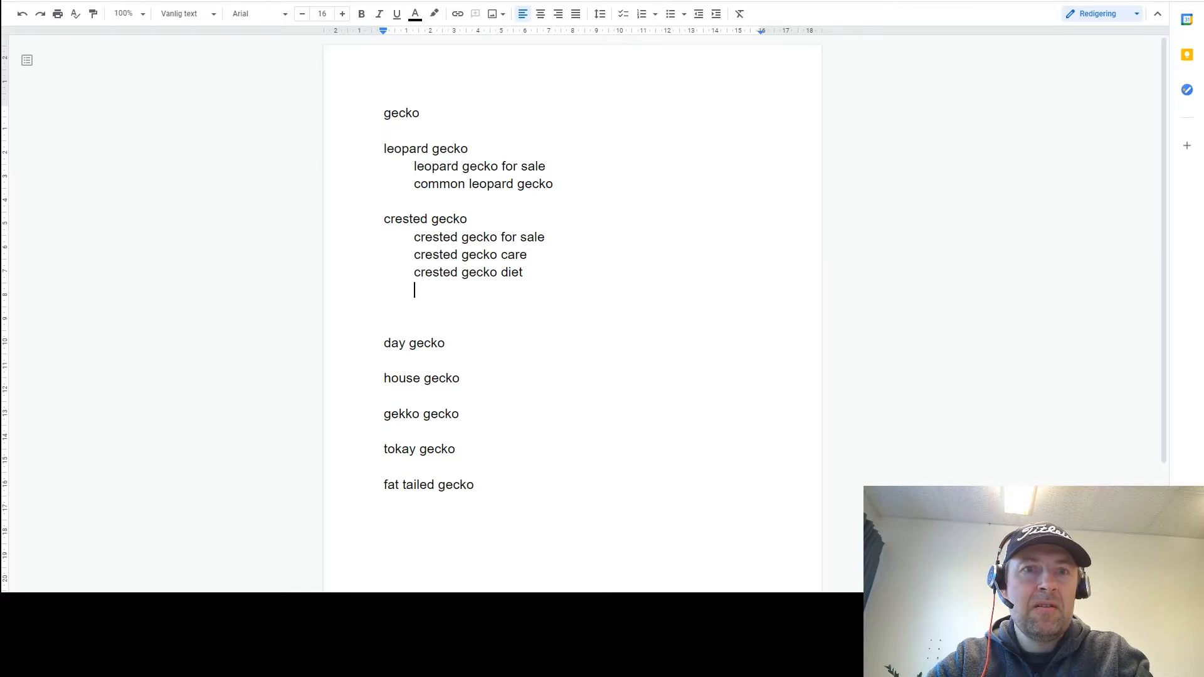
- Consult Keyword Planner again and add "crested gecko tank" below "crested gecko diet" in the Google Docs list
key("alt+Tab")
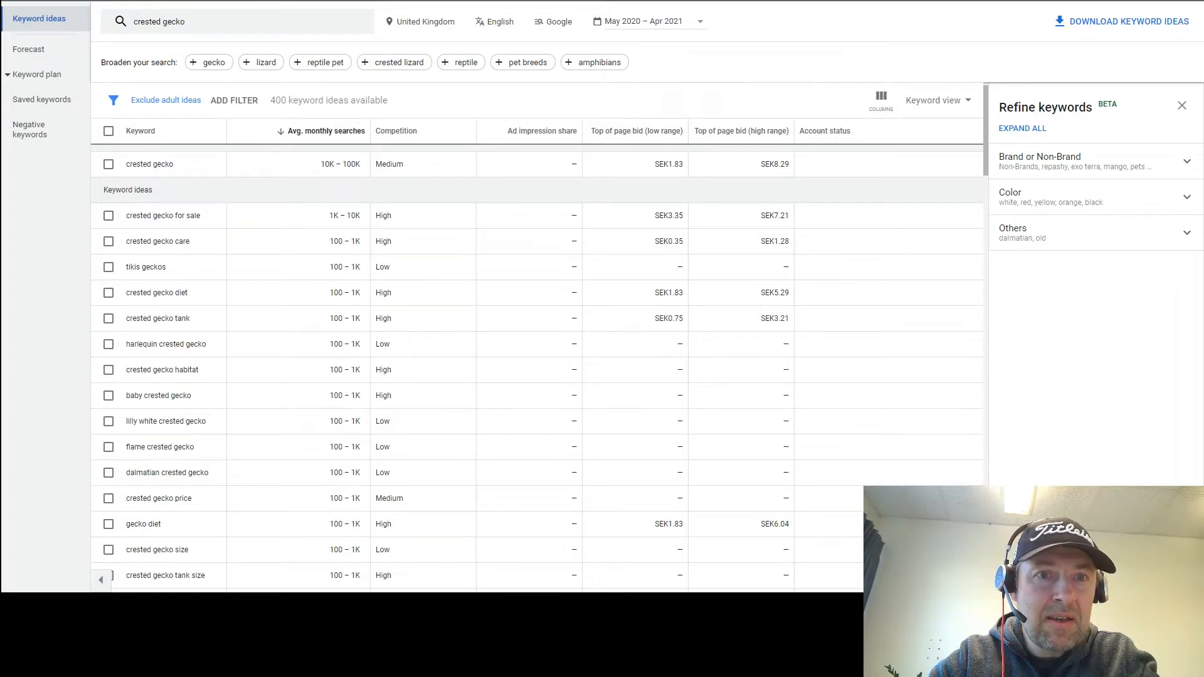
key("alt+Tab")
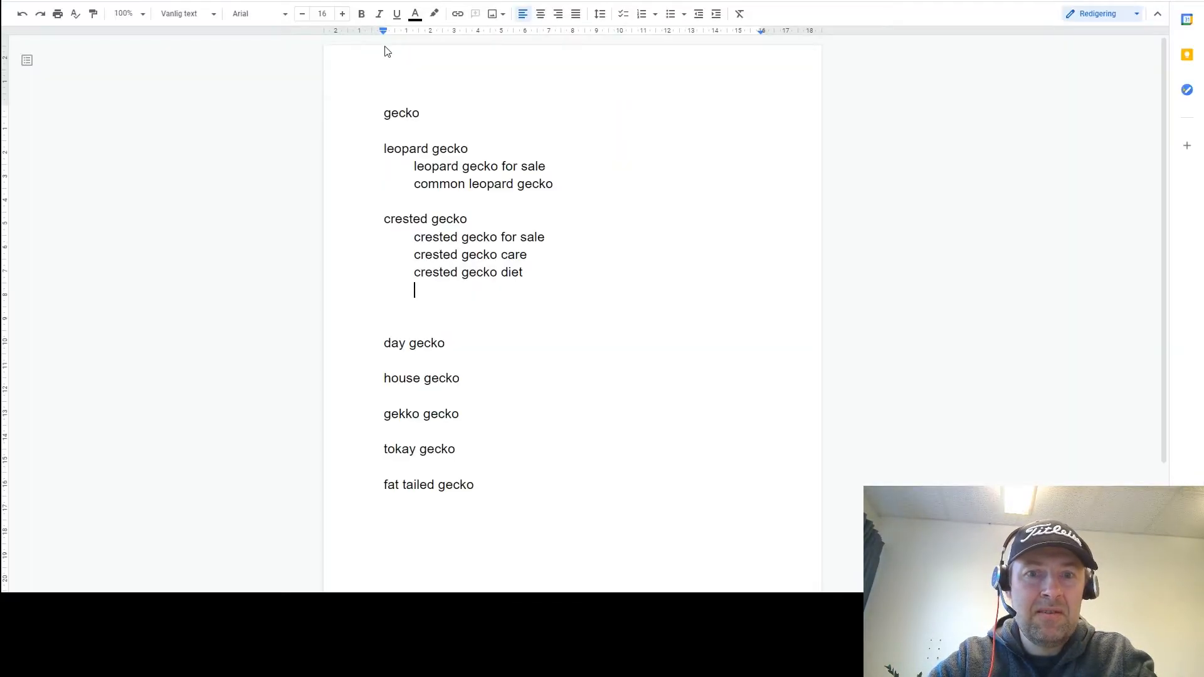
type("creste")
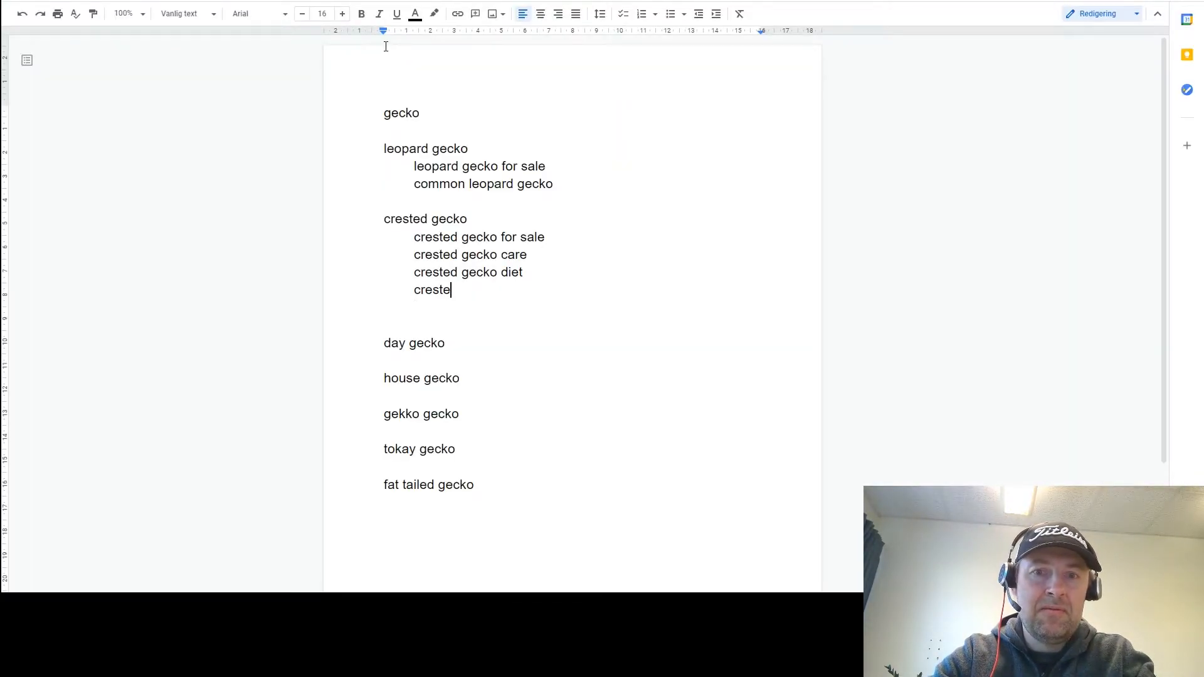
type("d gecko t")
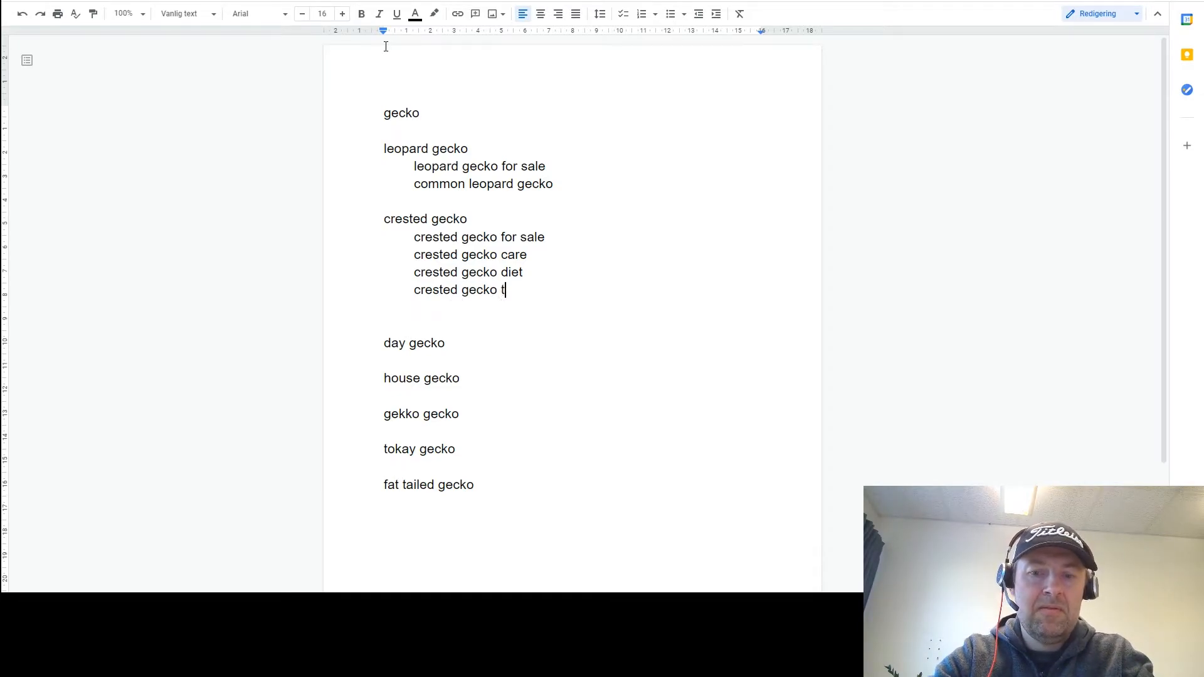
type("ank")
key("Return")
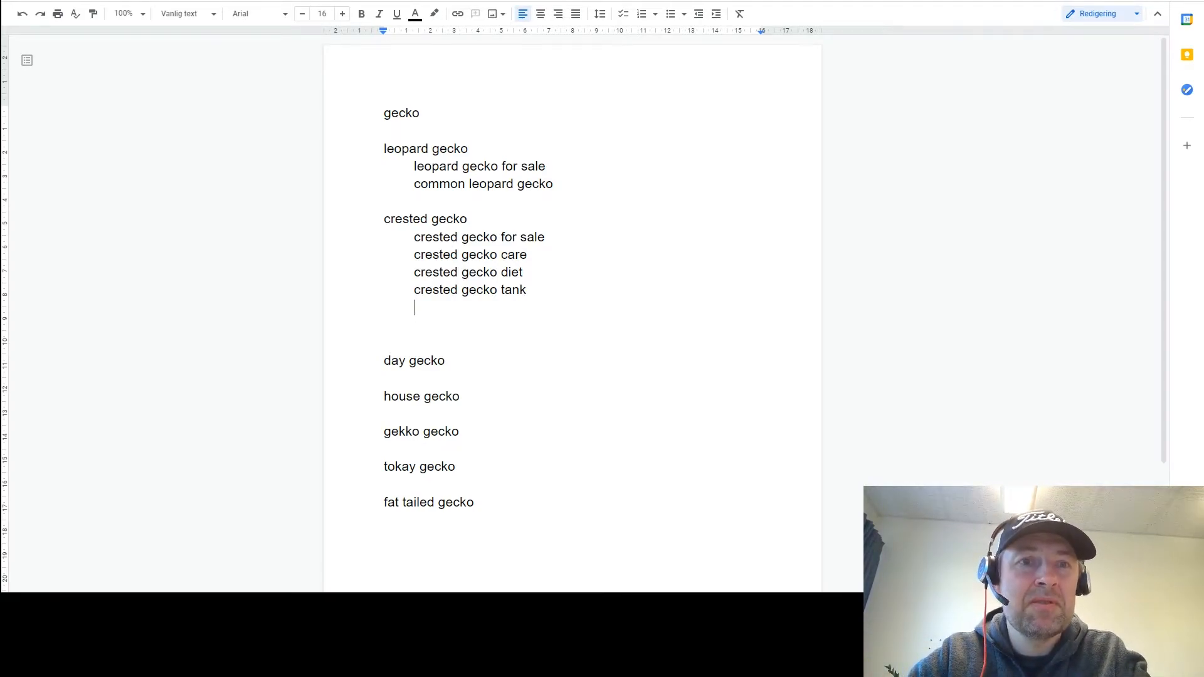
- Consult the Keyword Planner ideas and add "crested gecko habitat" below "crested gecko tank" in the Google Docs list
key("ctrl+Tab")
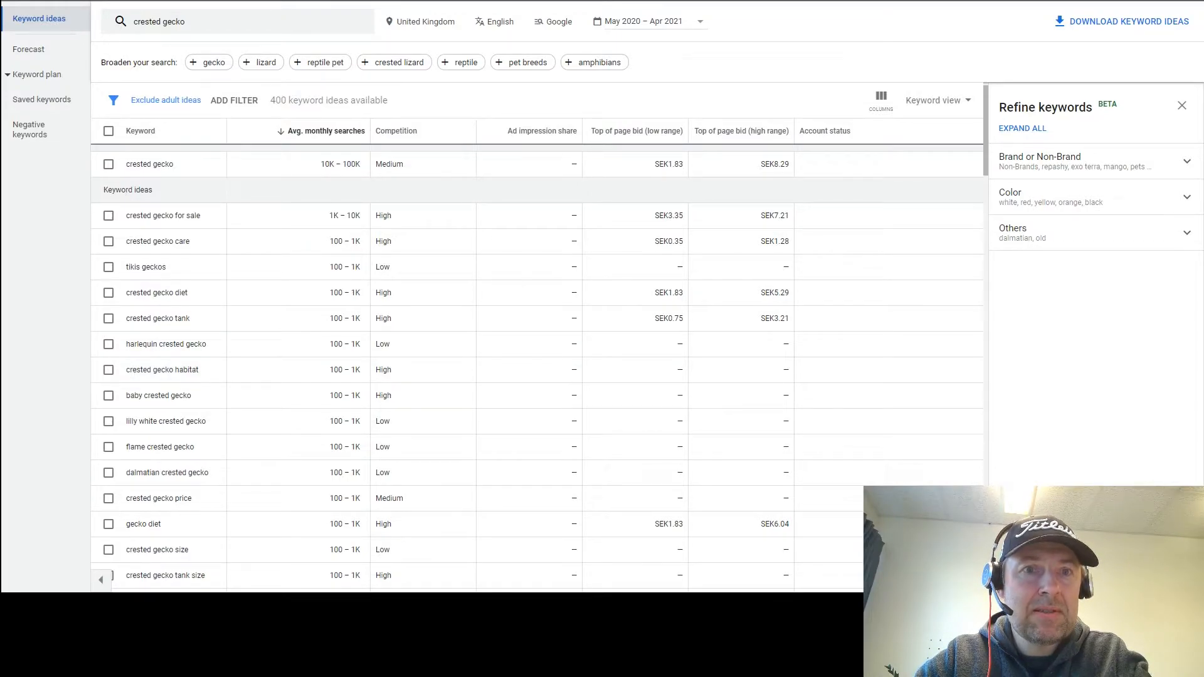
left_click(382, 0)
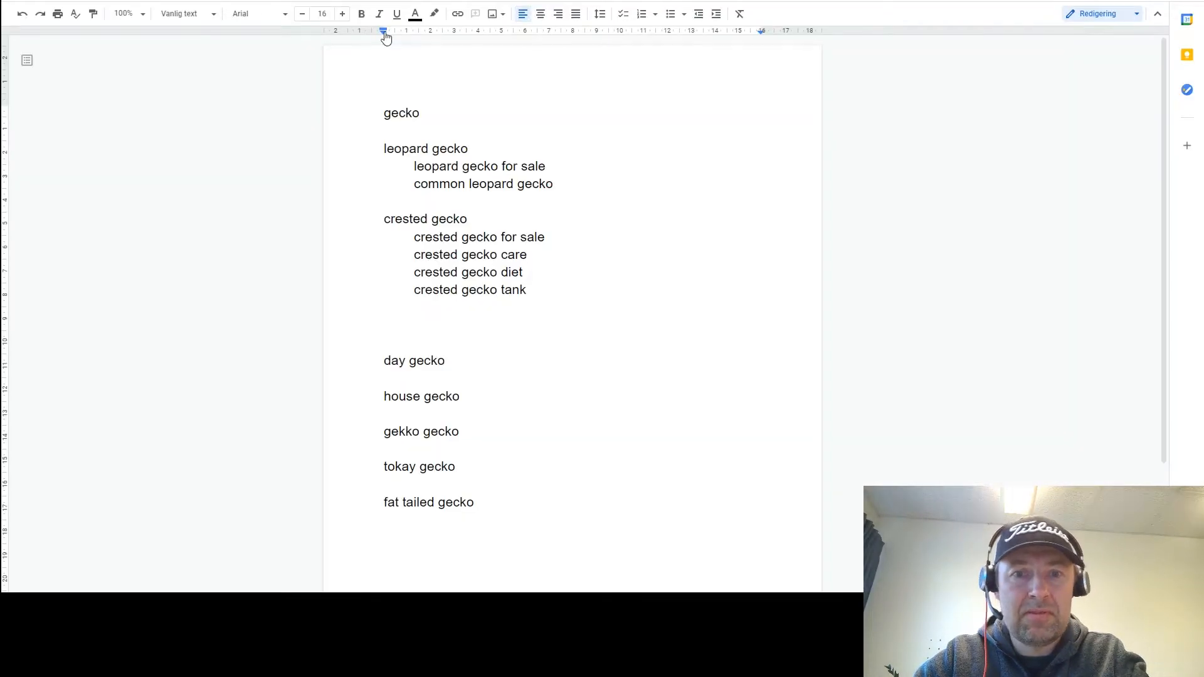
type("creste")
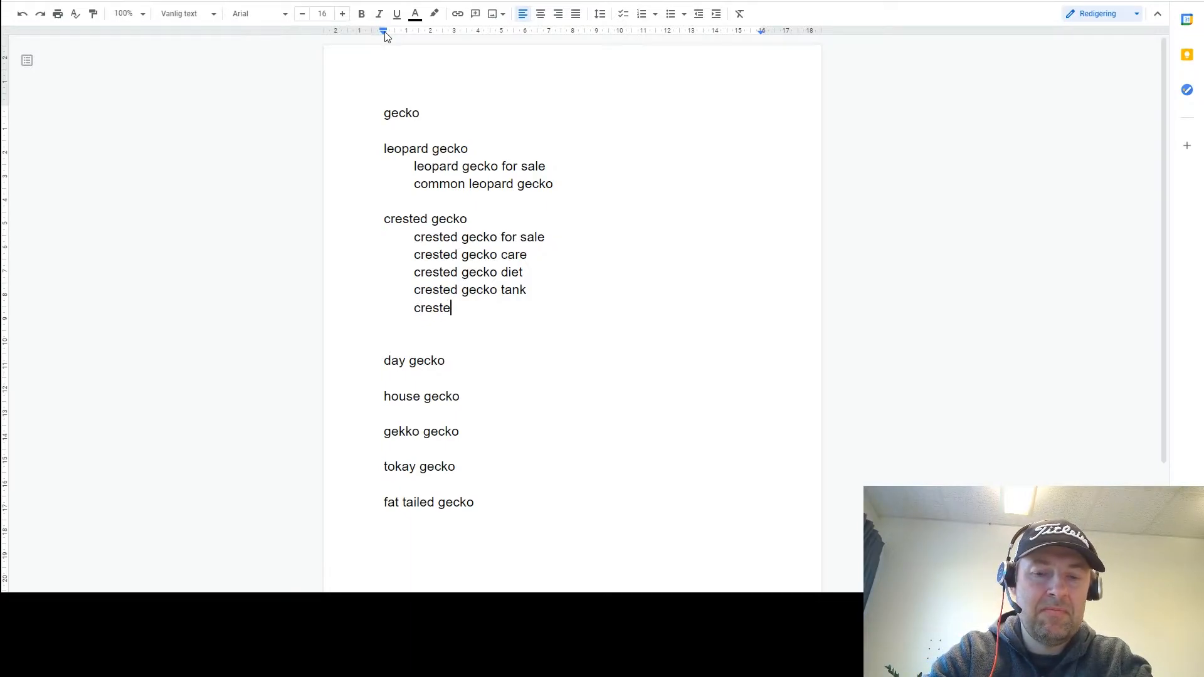
type("d gecko habitat")
key("Return")
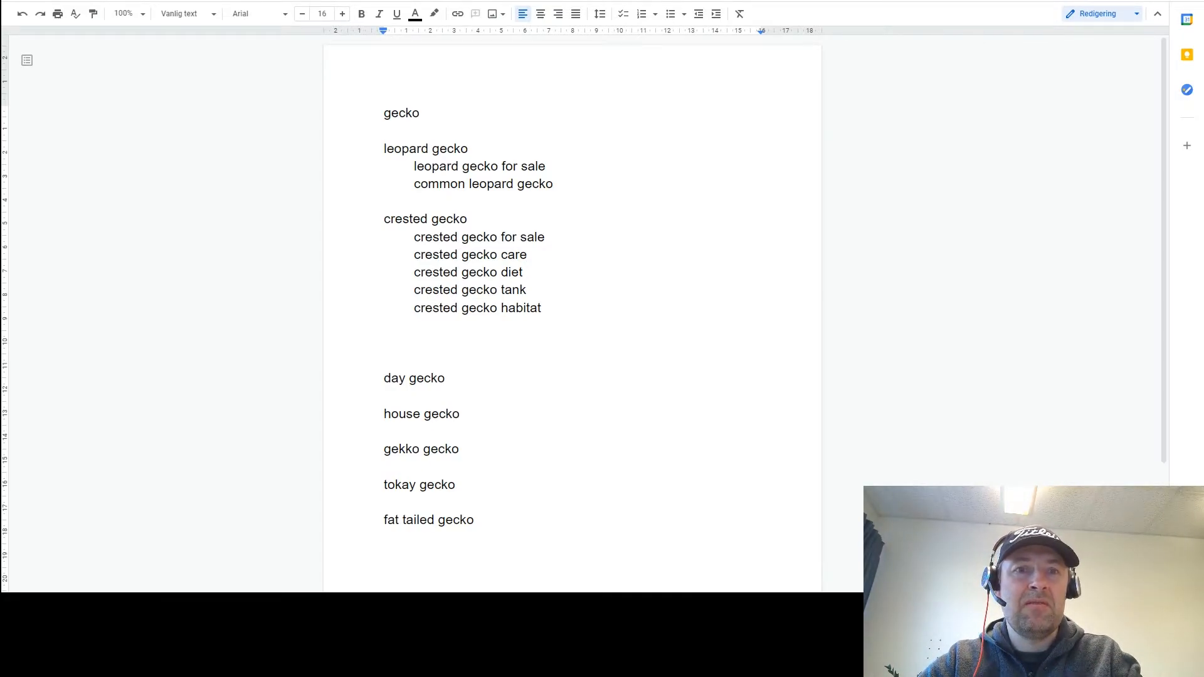
- Recheck the Keyword Planner ideas and add "baby crested gecko" below "crested gecko habitat" in the Google Docs list
key("ctrl+Tab")
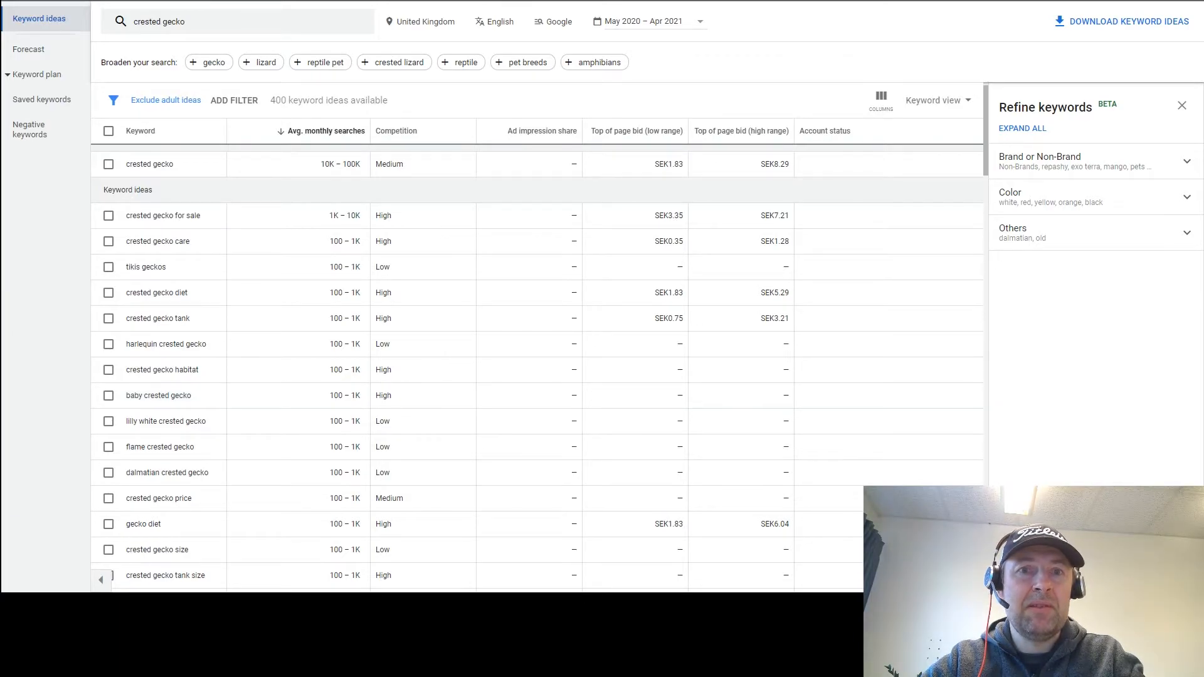
left_click(442, 1)
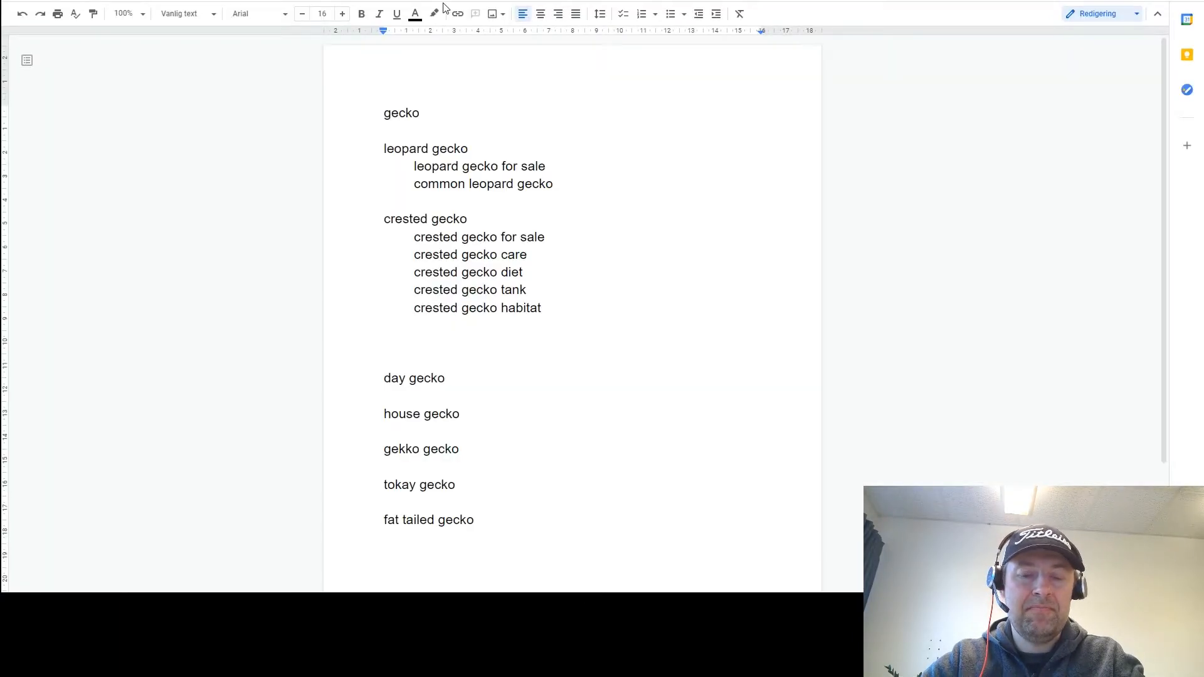
type("baby ")
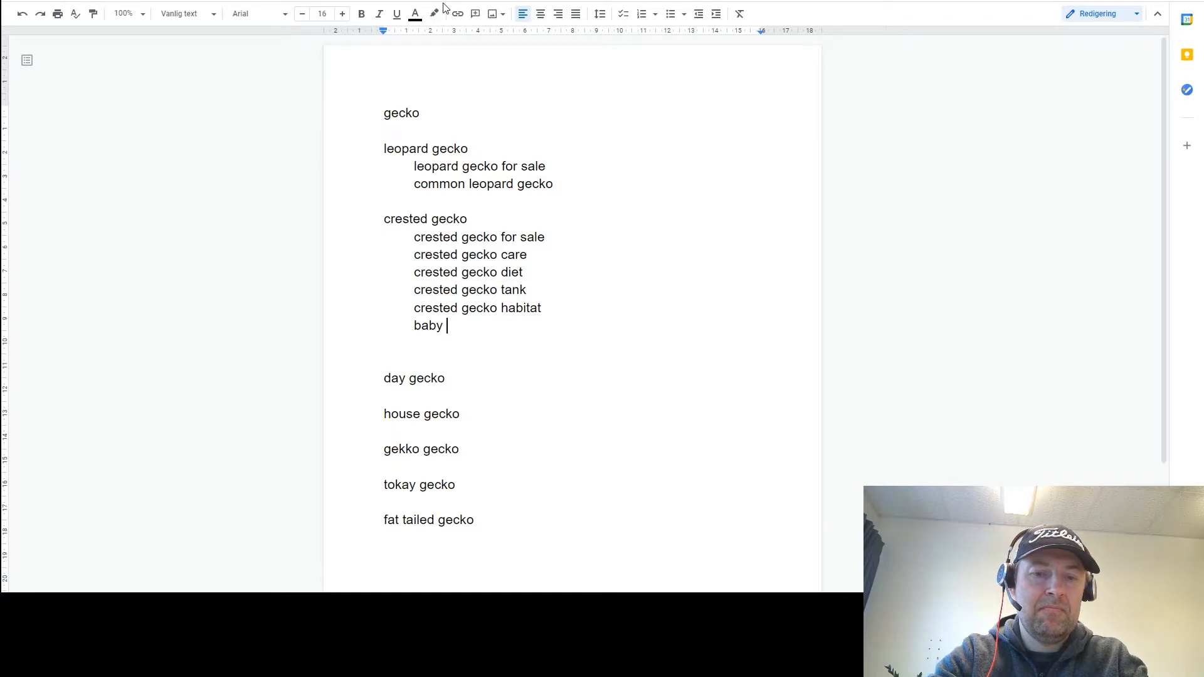
type("crested gecko")
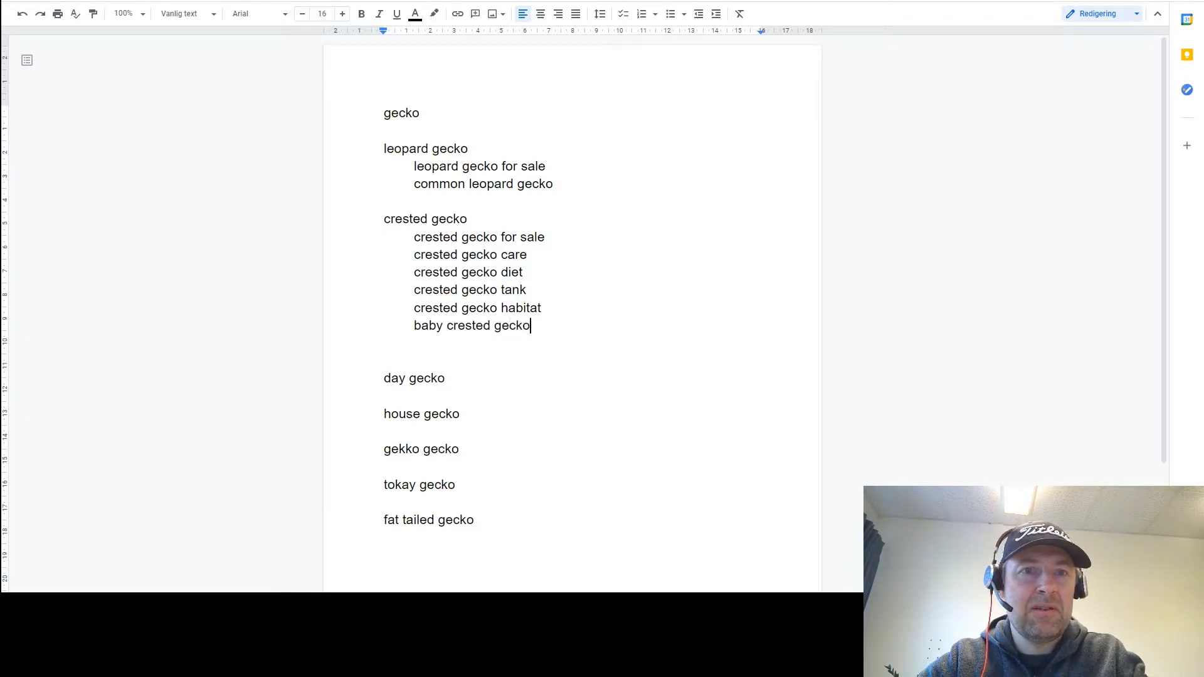
- Switch to Keyword Planner and examine the brand, color and other keyword refinement groups for "crested gecko"
left_click(282, 1)
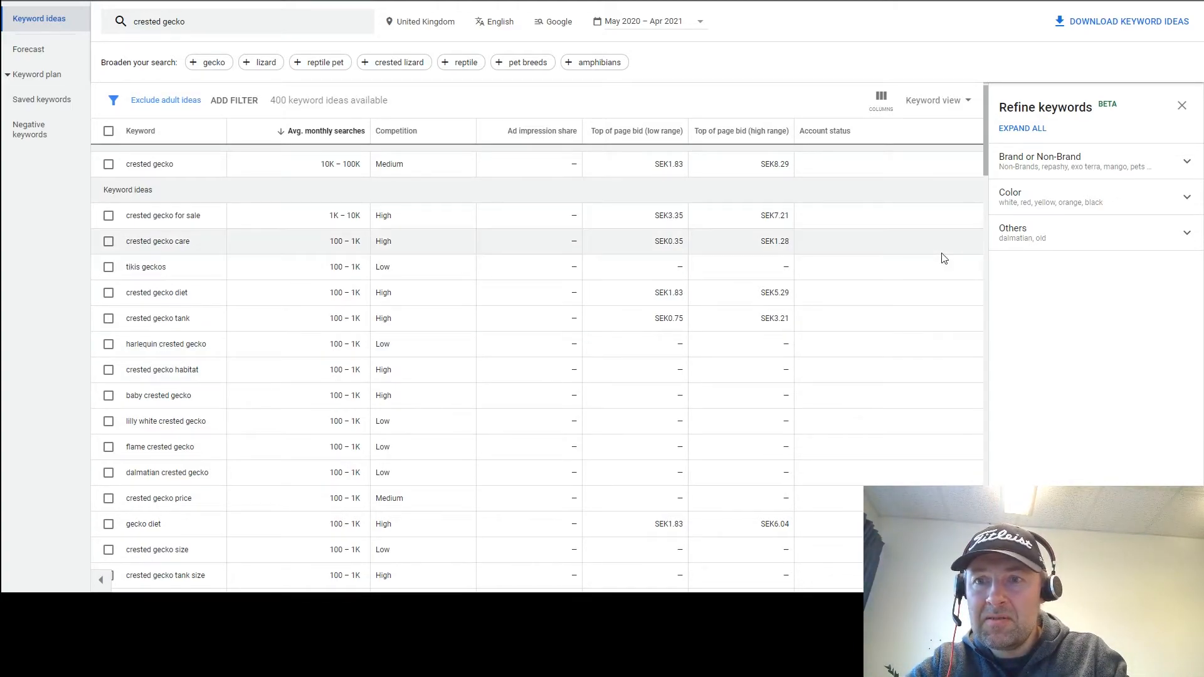
left_click(1036, 167)
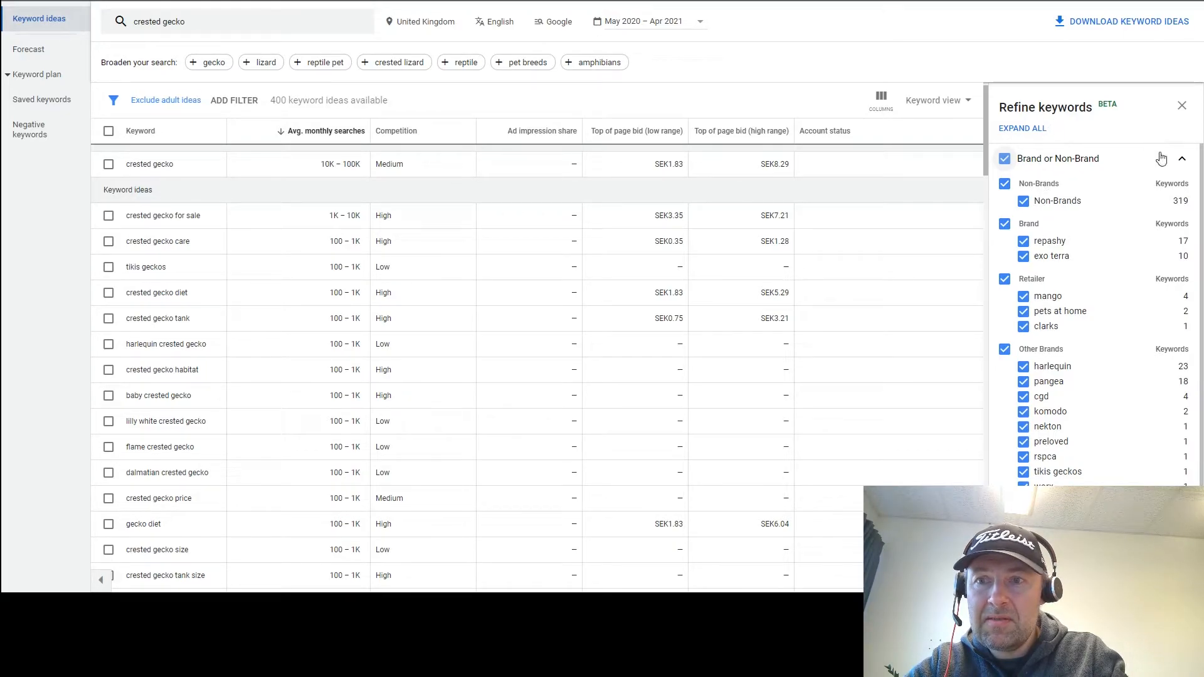
left_click(1181, 159)
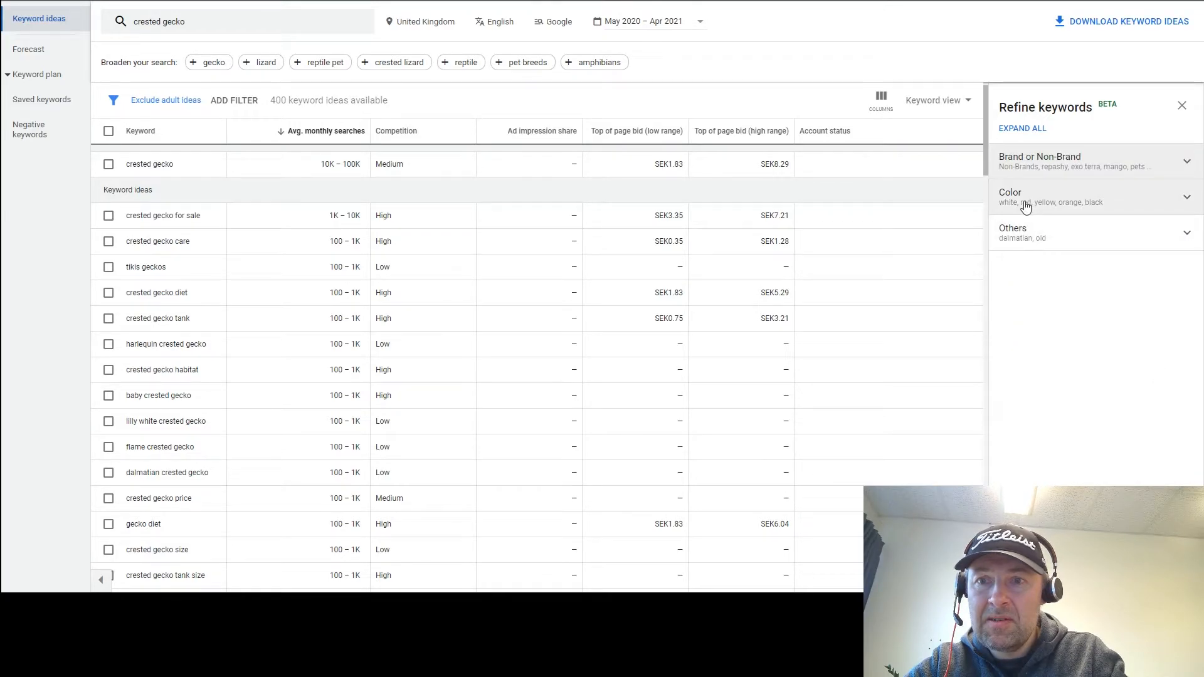
left_click(1025, 200)
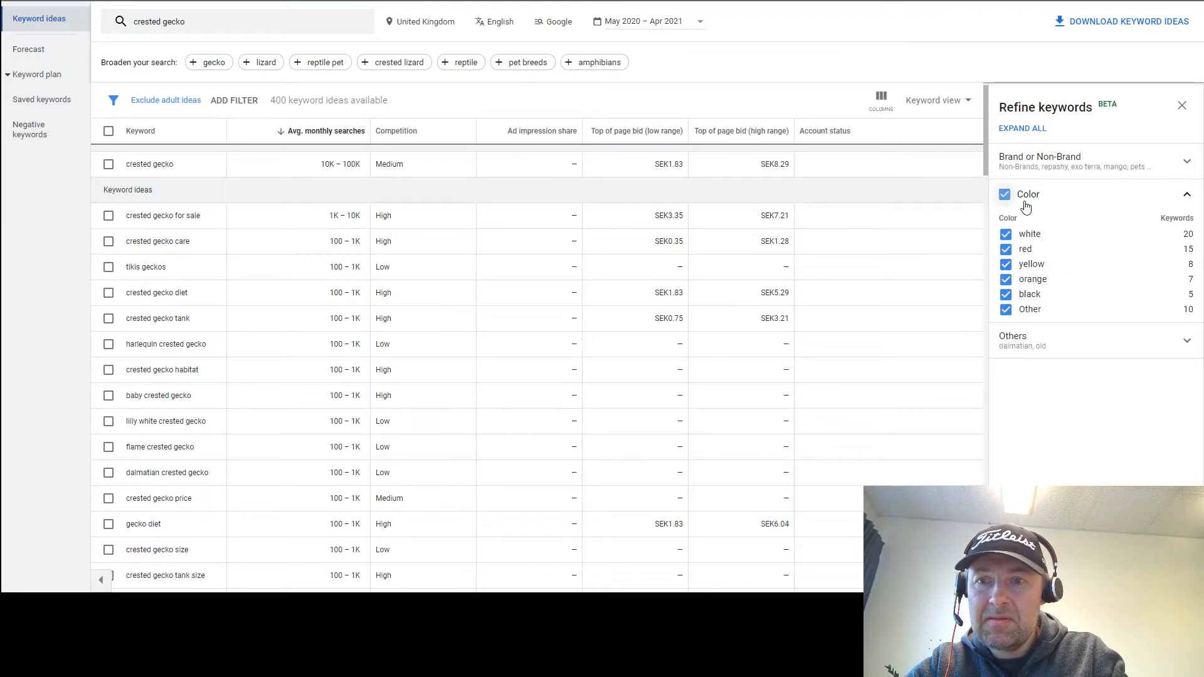
left_click(1025, 345)
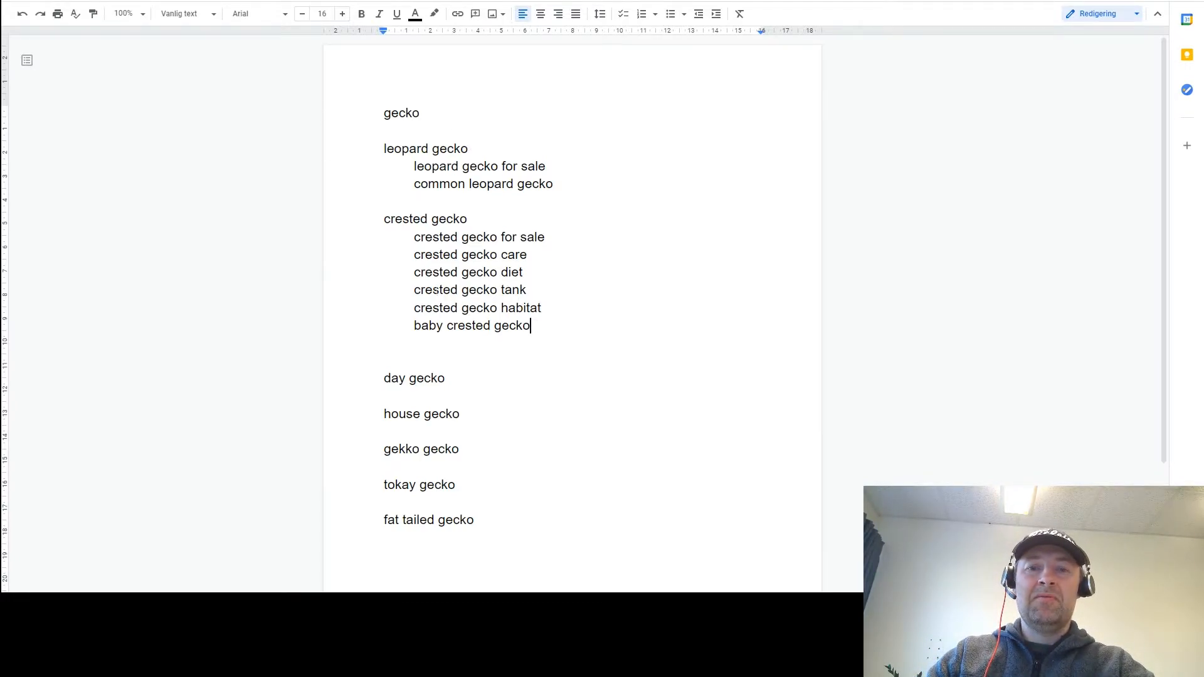
left_click_drag(531, 326, 414, 237)
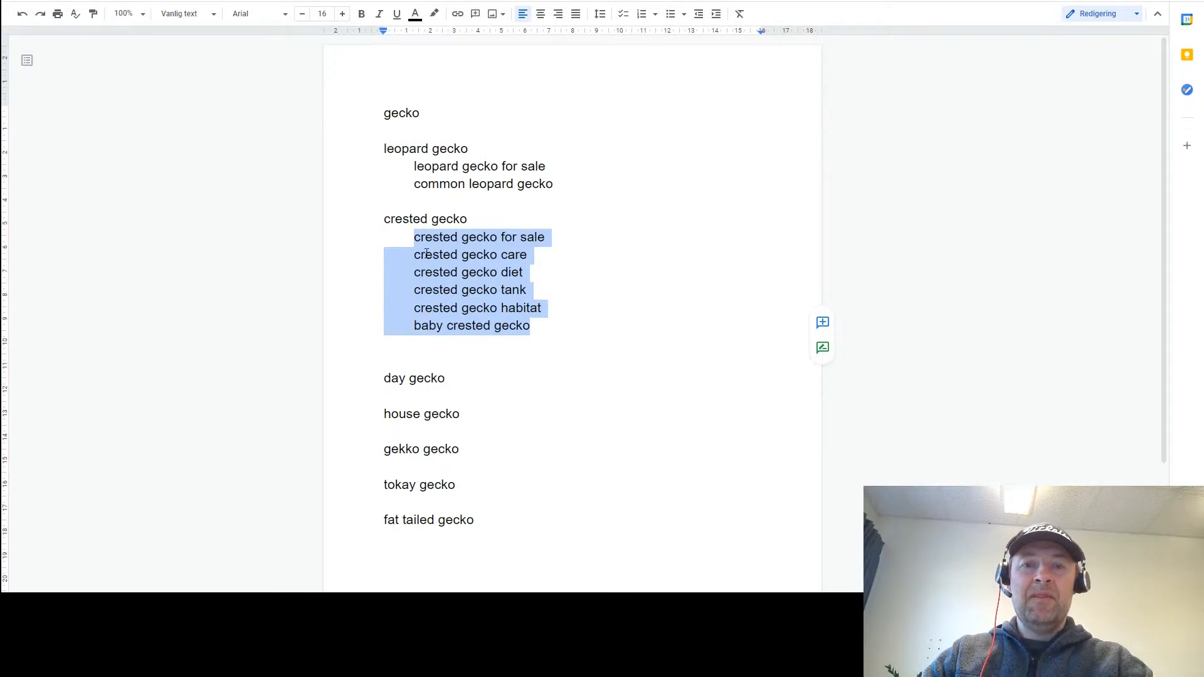
left_click(459, 261)
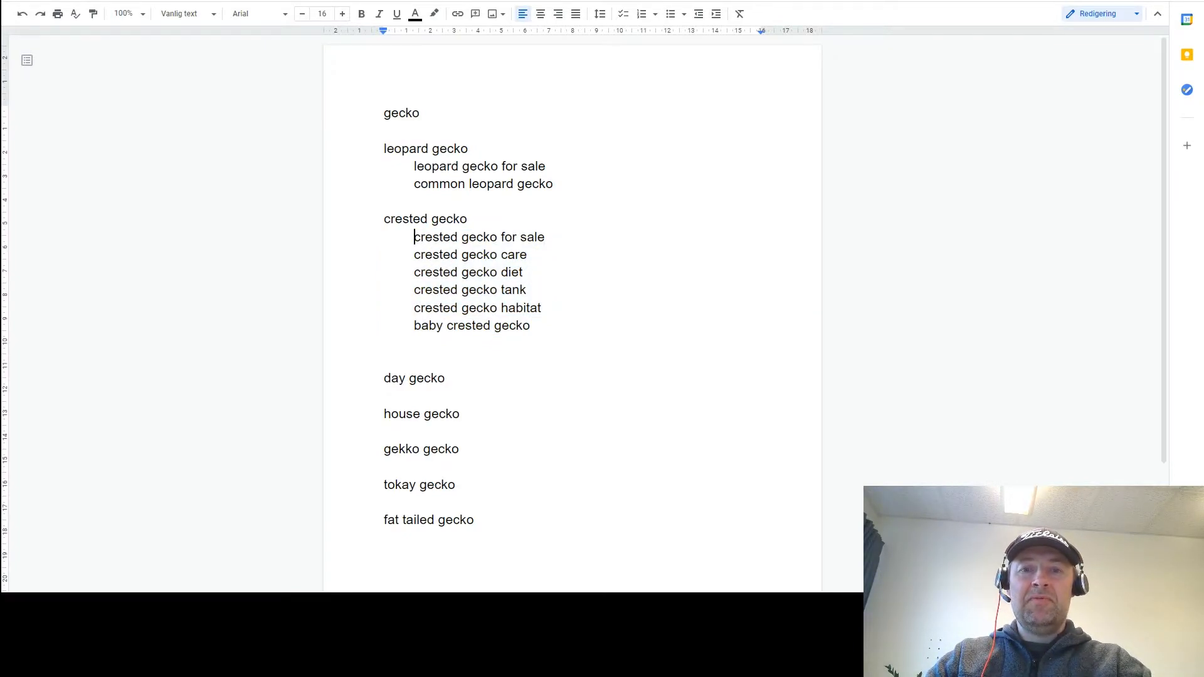
left_click_drag(414, 237, 546, 237)
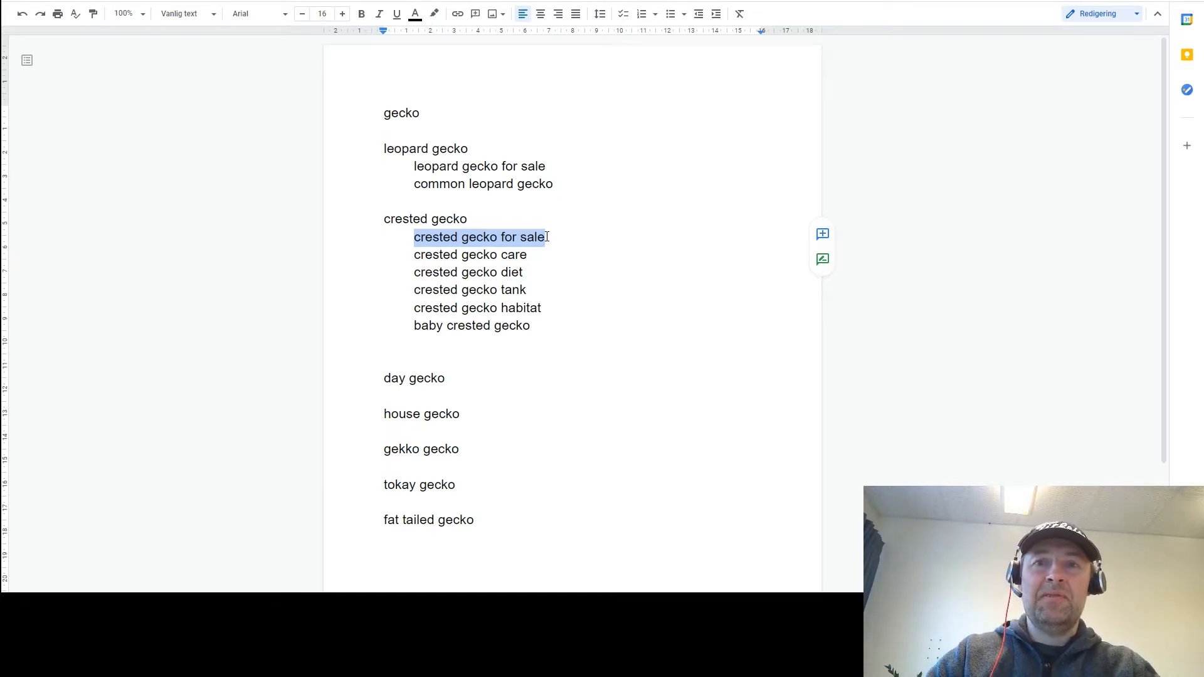
left_click(444, 237)
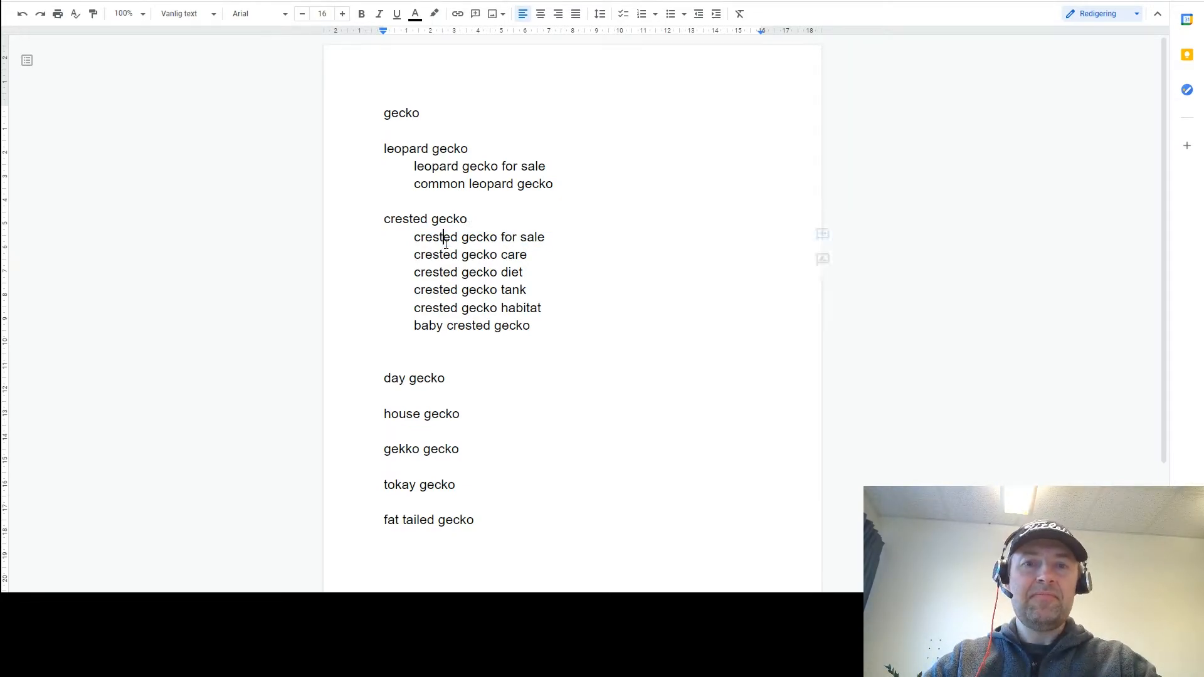
left_click(414, 238)
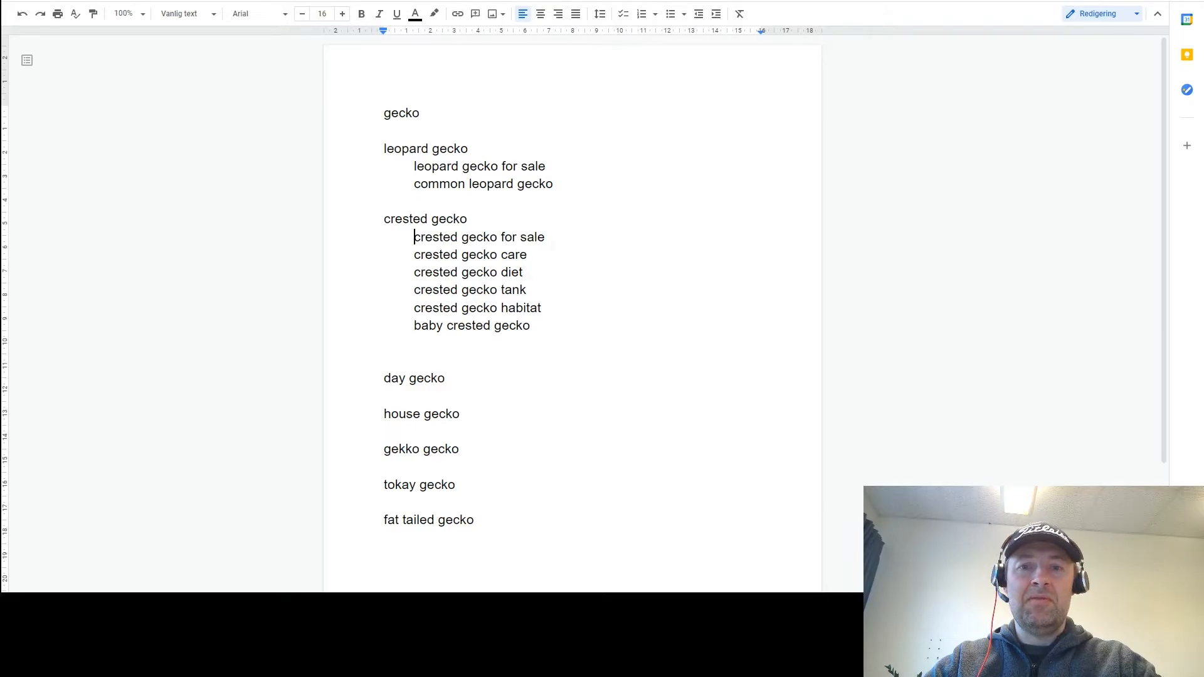
left_click_drag(414, 238, 548, 240)
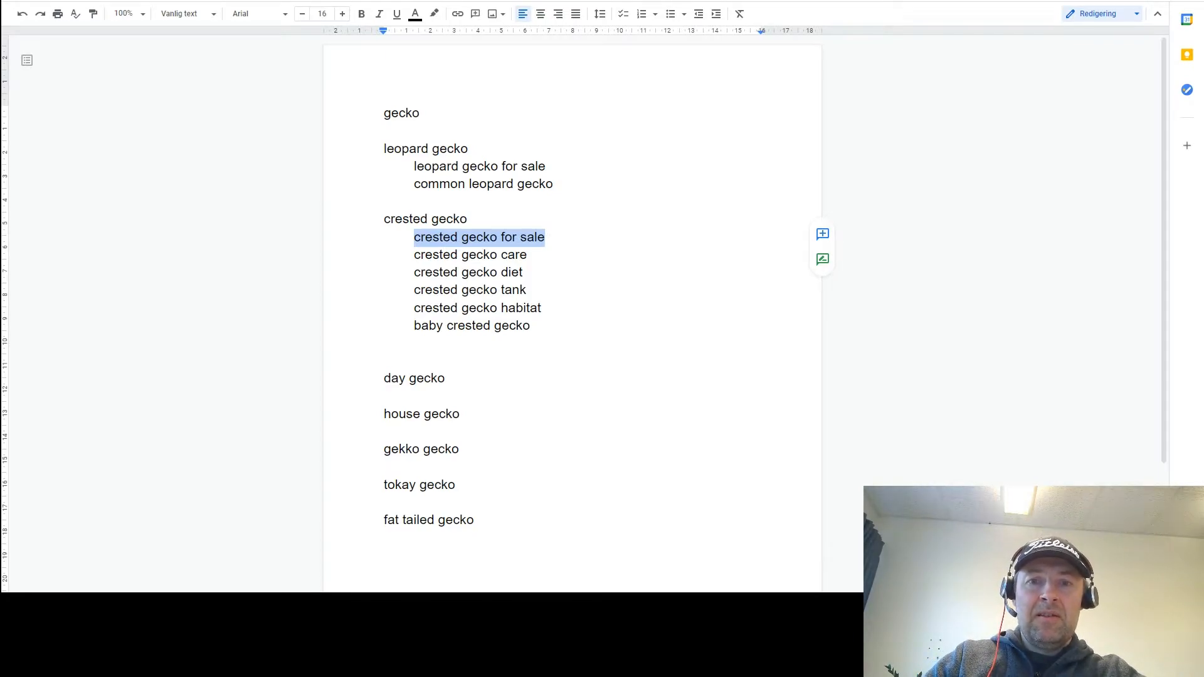
- Add an indented dash bullet "directory" beneath "crested gecko for sale" in the keyword list
left_click_drag(545, 237, 561, 238)
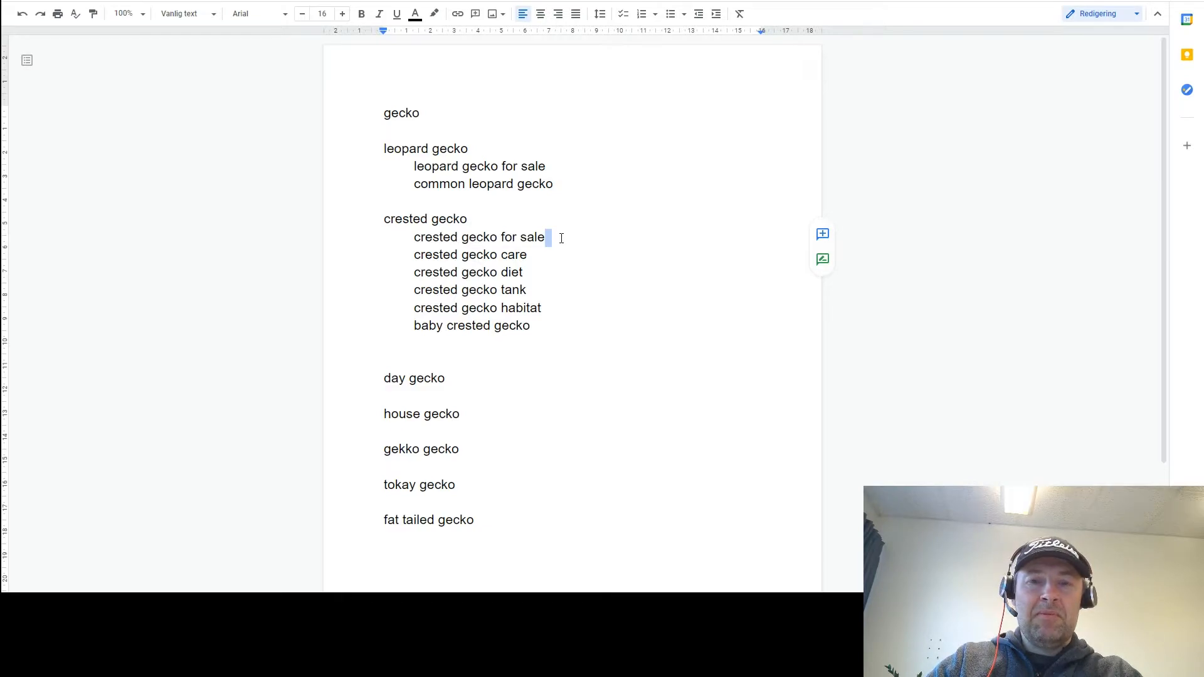
key("Return")
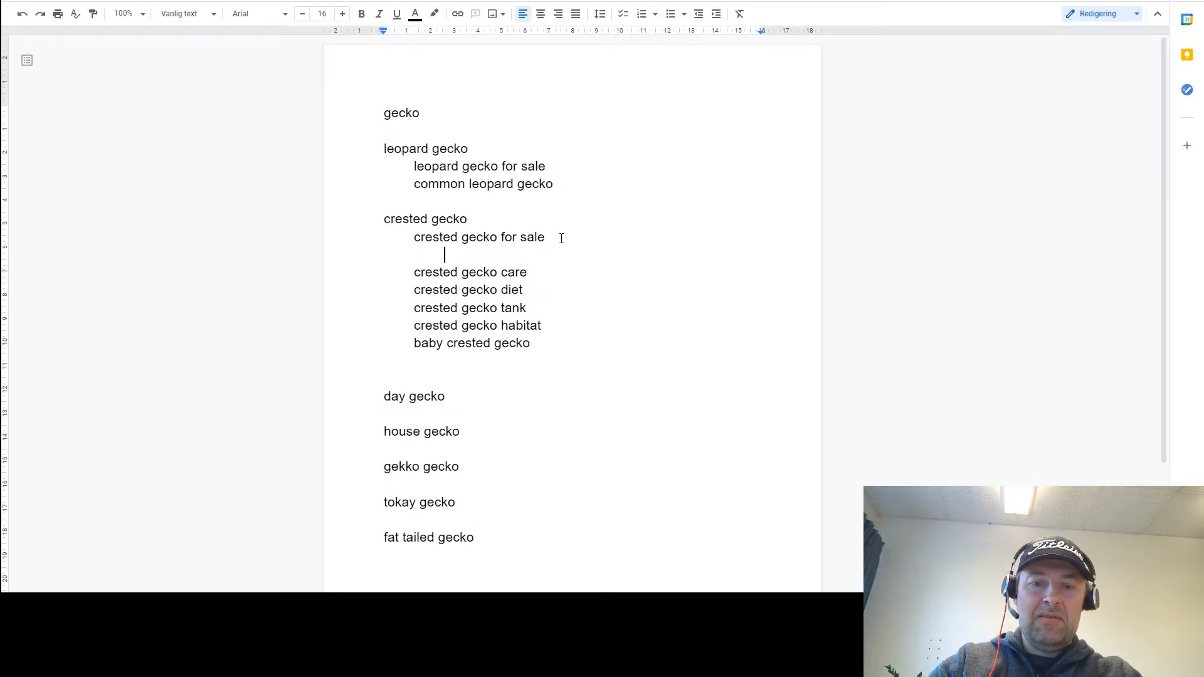
type("-")
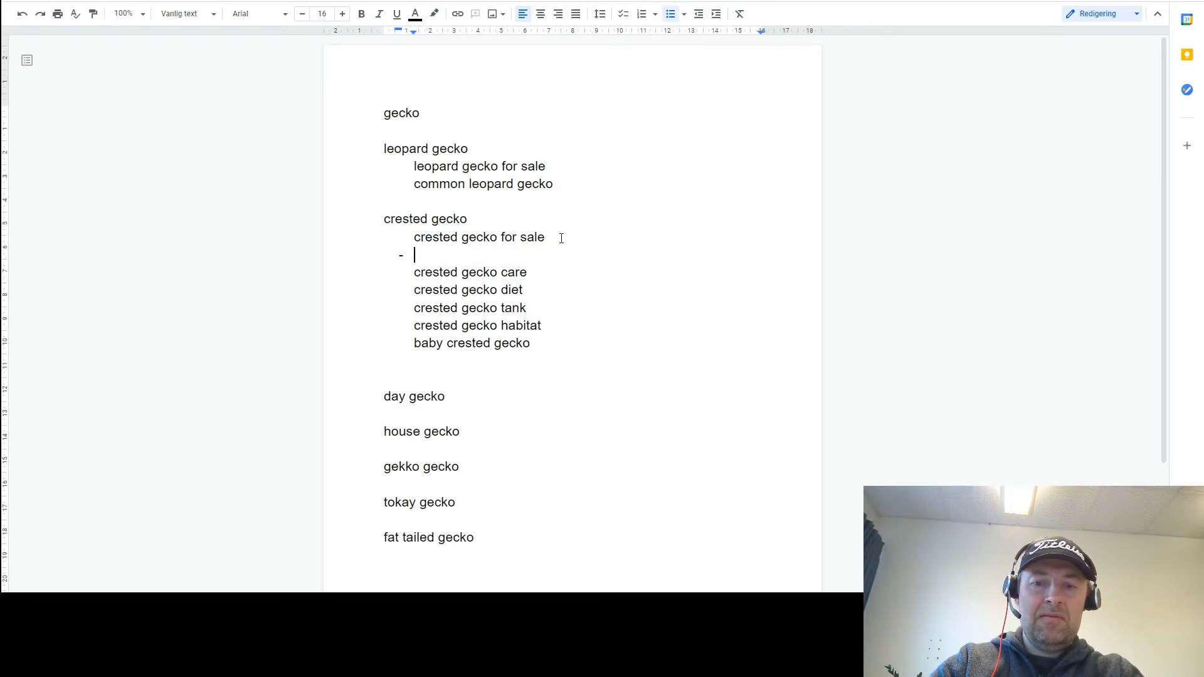
type("directory")
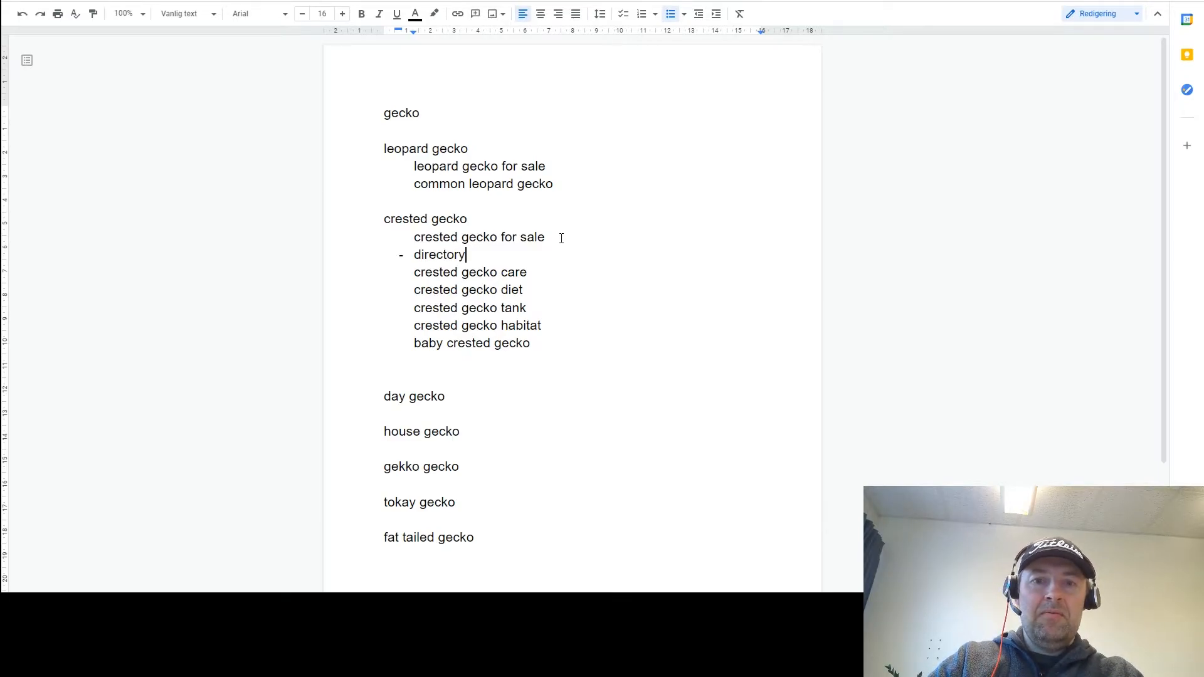
key("Tab")
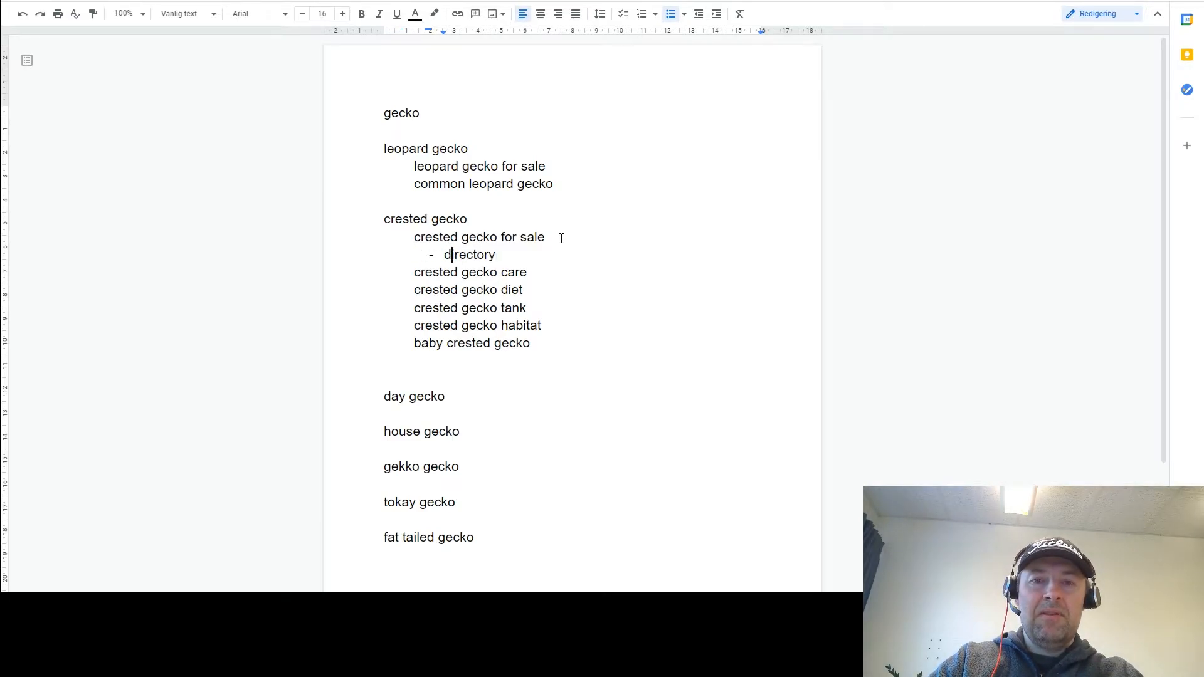
key("Down")
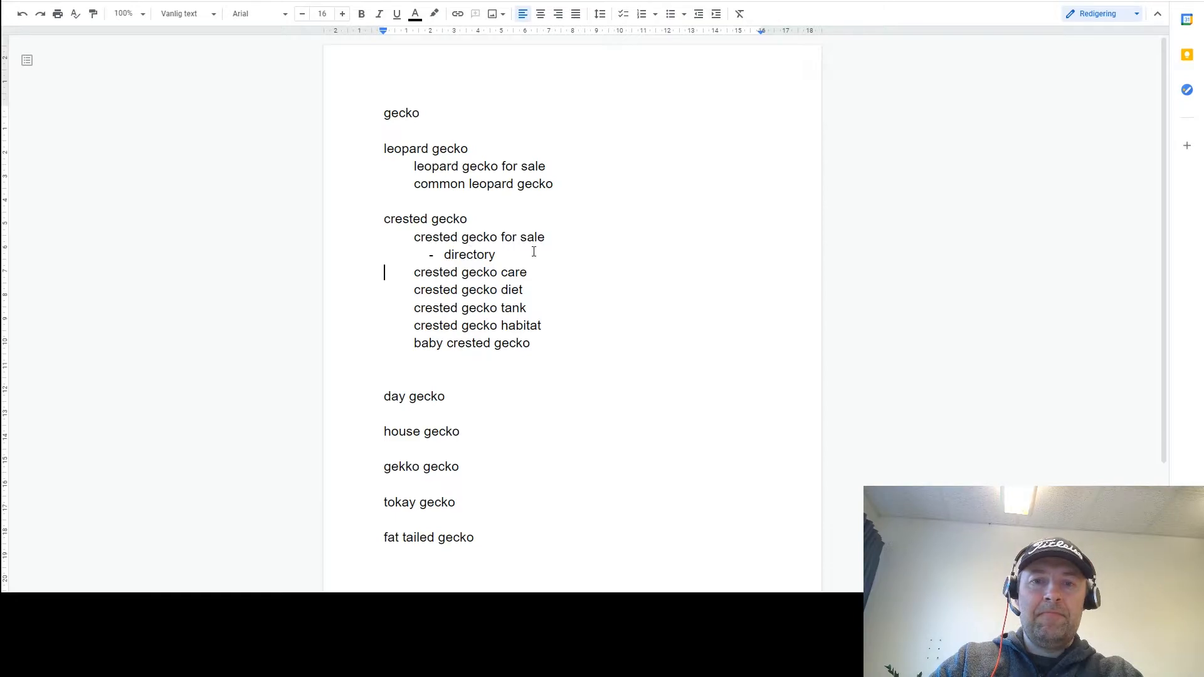
- Add a second dash bullet "prepare / FAQ / think about" below "directory"
left_click(534, 252)
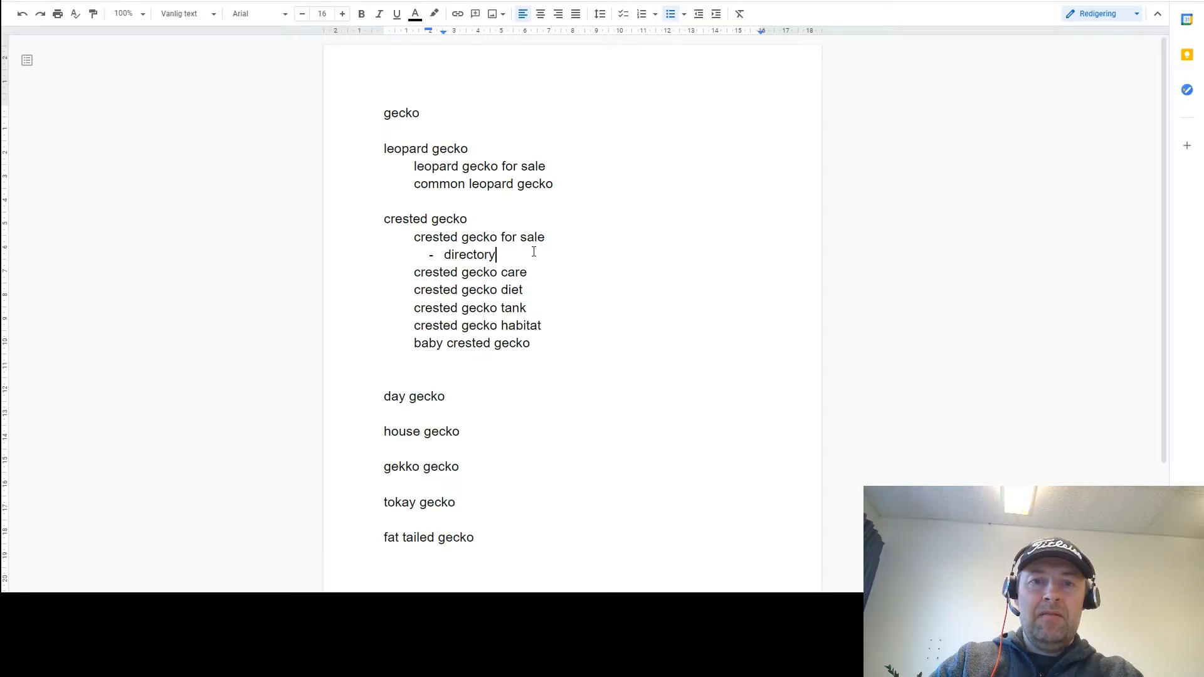
key("Return")
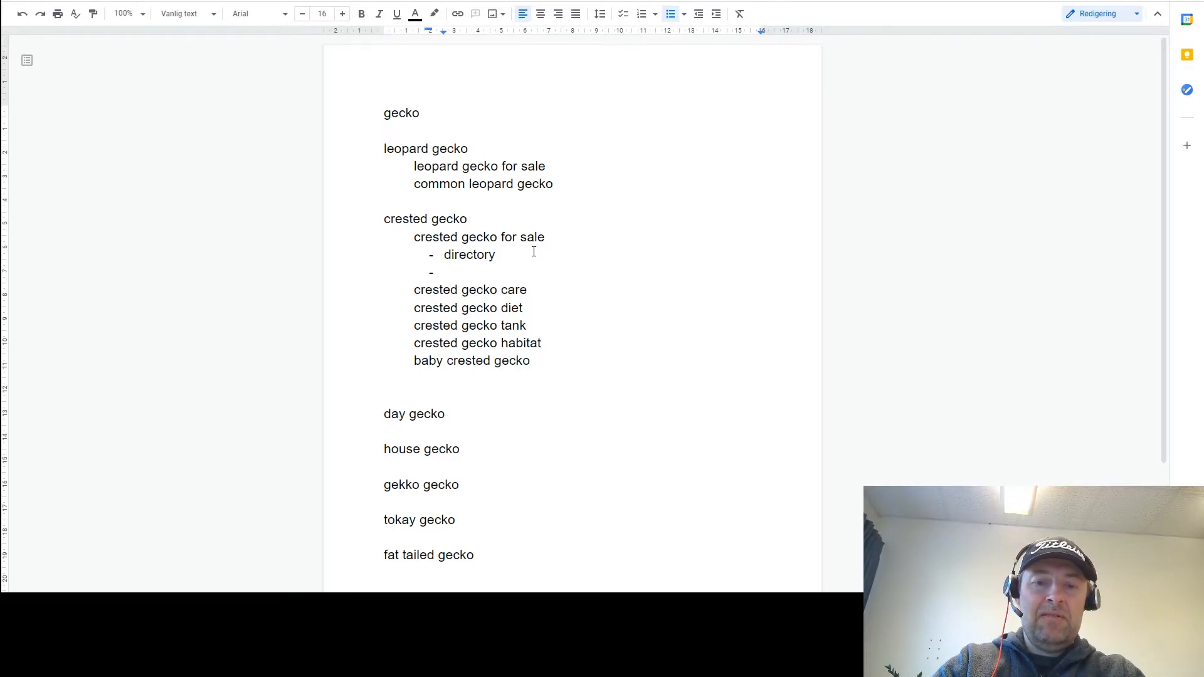
type("prepare ")
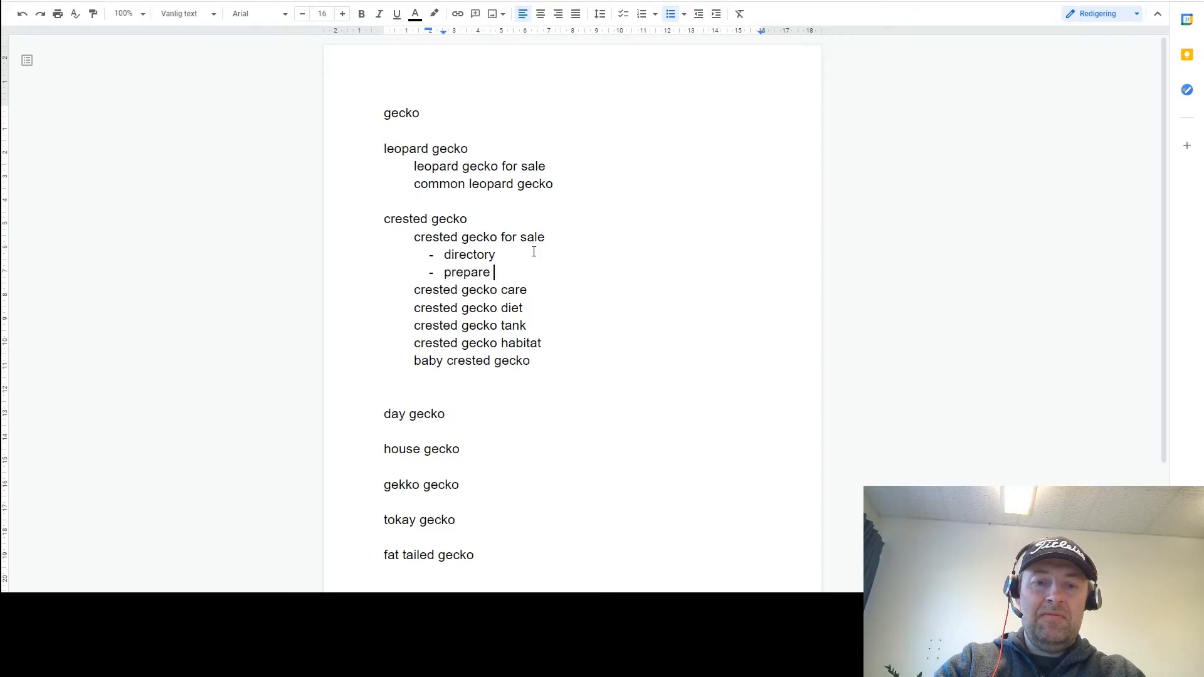
type("/ FAQ /")
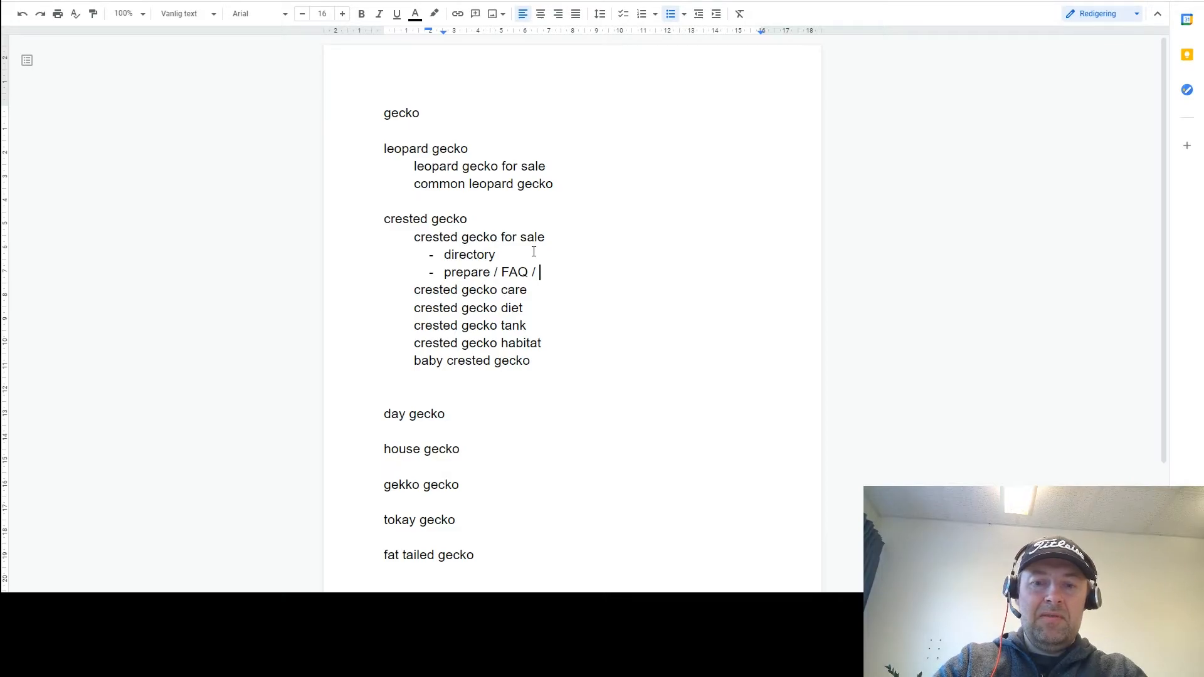
type("think ab")
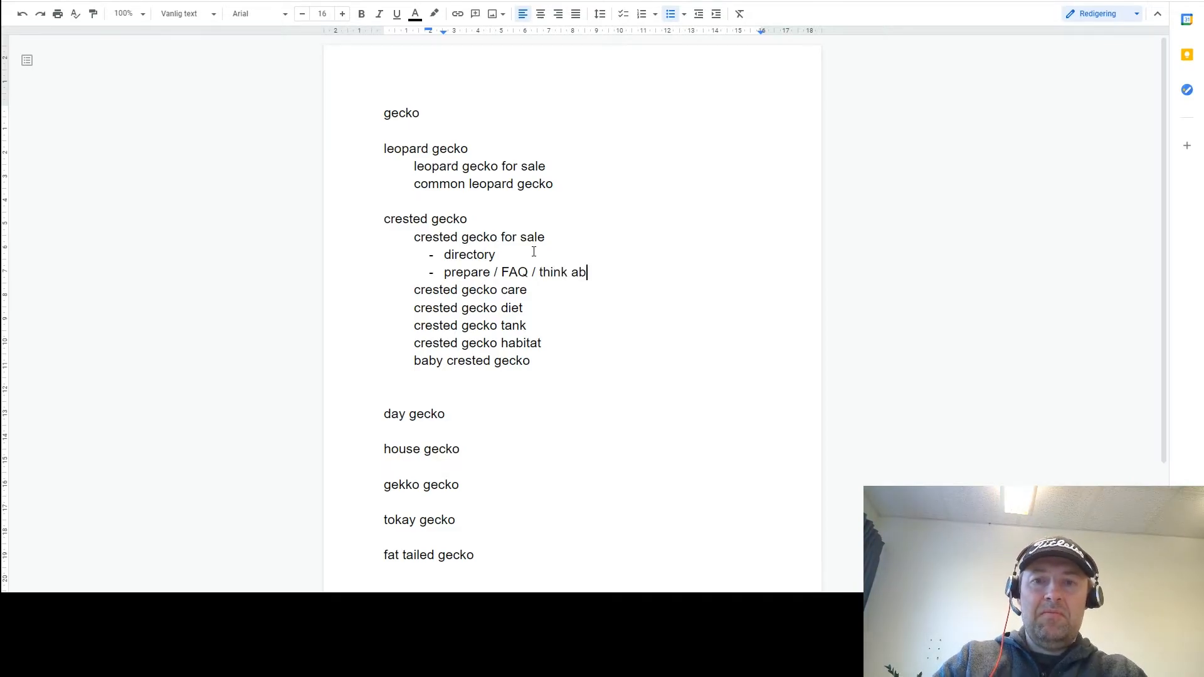
type("out")
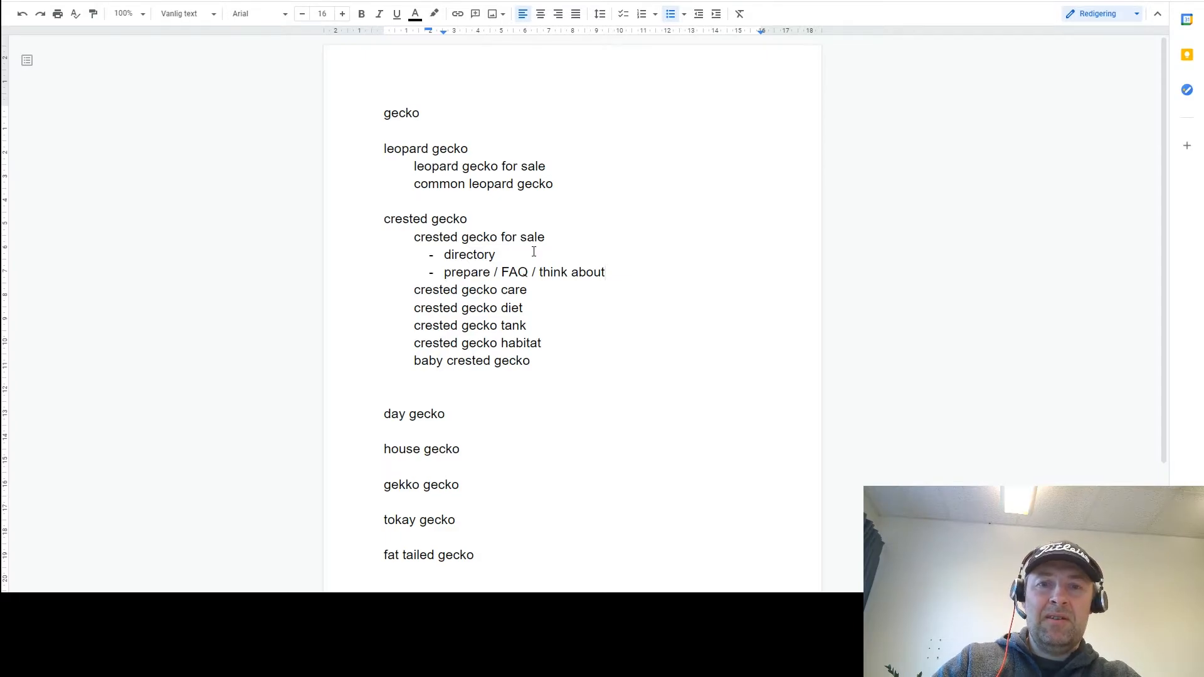
- Insert an empty line below "crested gecko care" and copy that keyword phrase
key("Down")
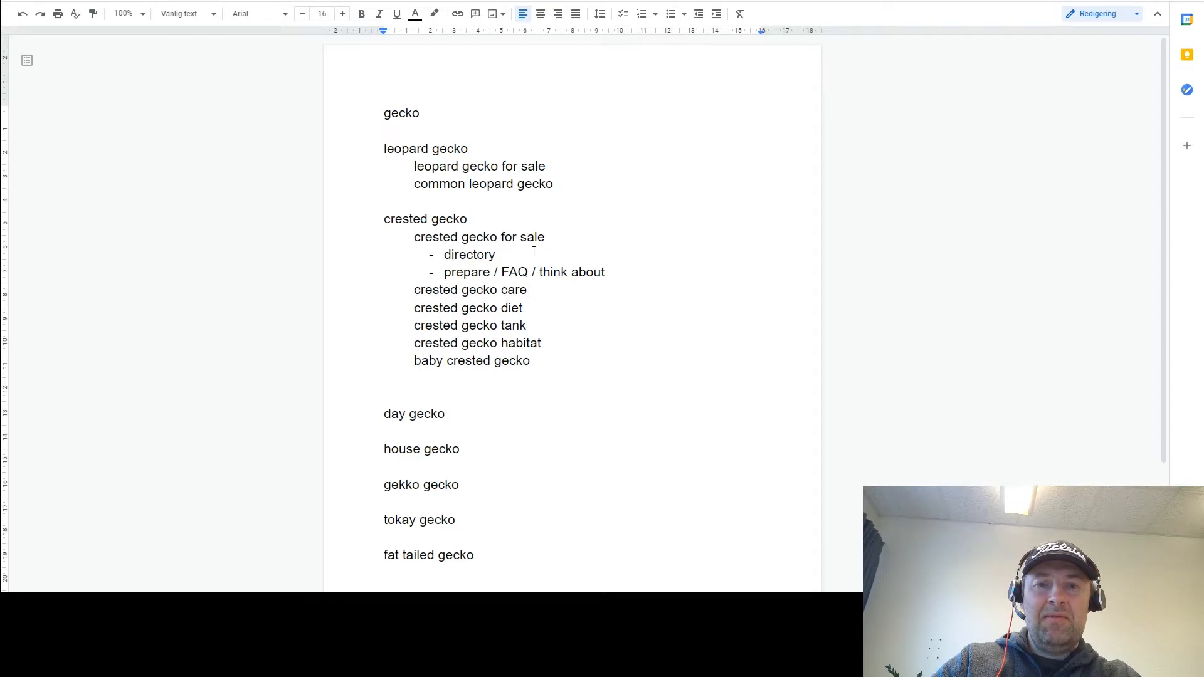
key("Return")
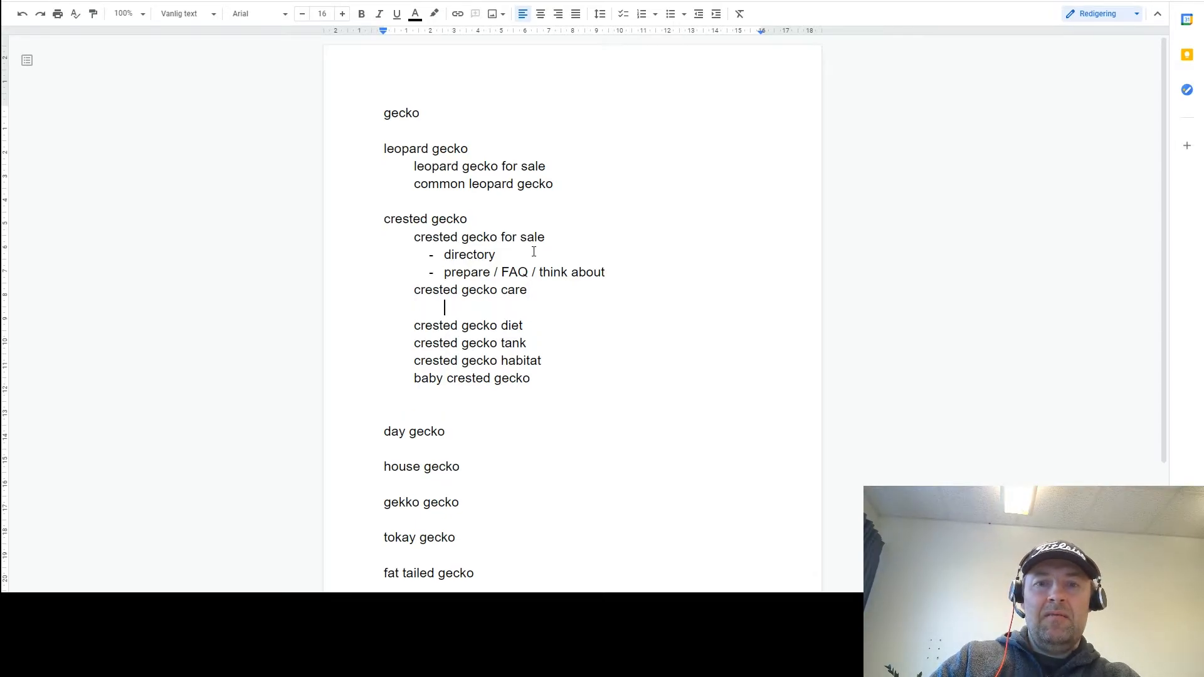
key("Up")
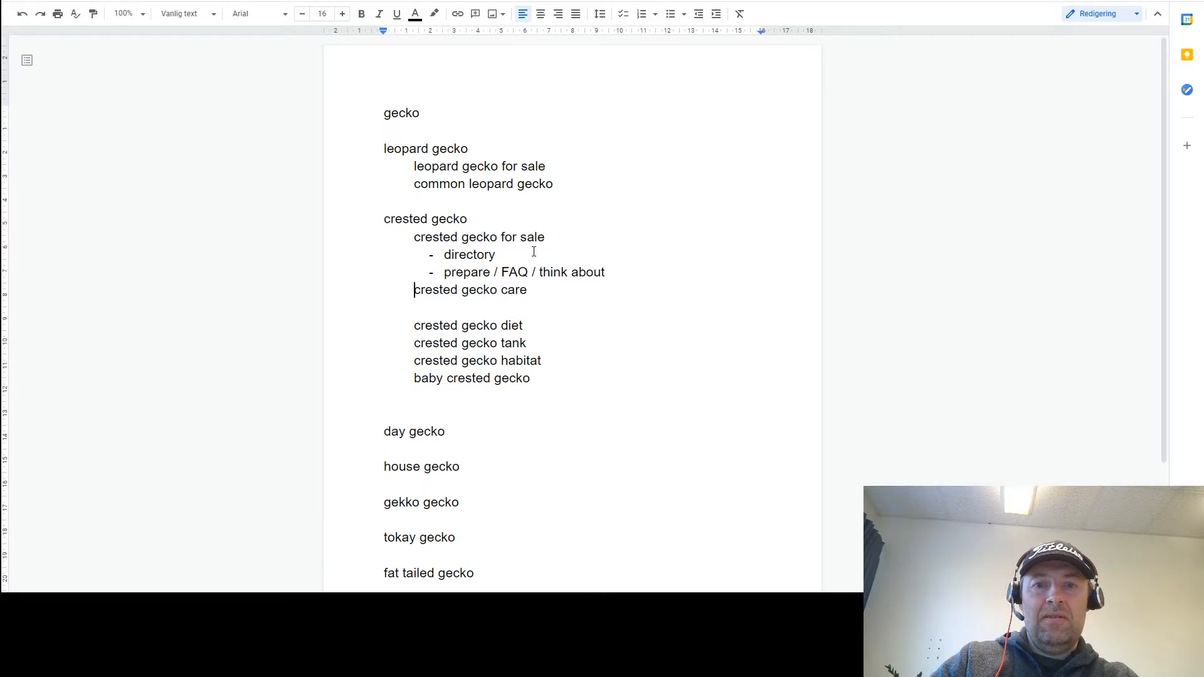
key("shift+End")
key("ctrl+c")
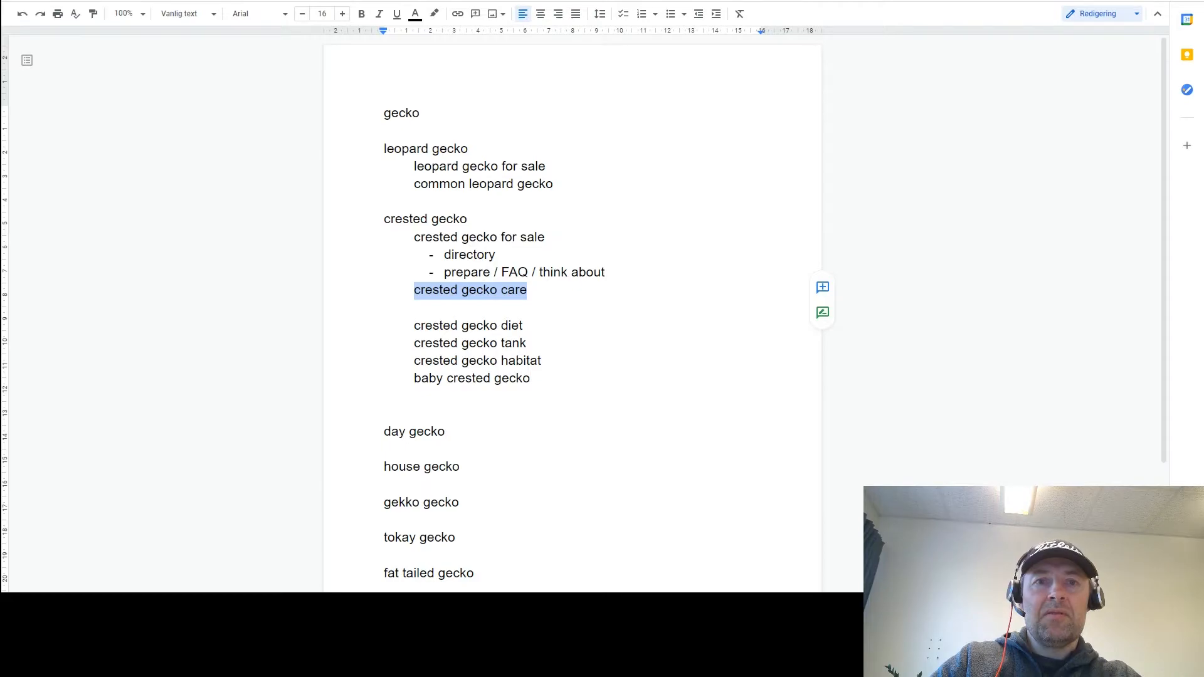
- Switch to Google Search, explore the autocomplete suggestions for "crested gecko care" and search for "baby crested gecko care"
key("alt+Tab")
left_click_drag(146, 0, 69, 7)
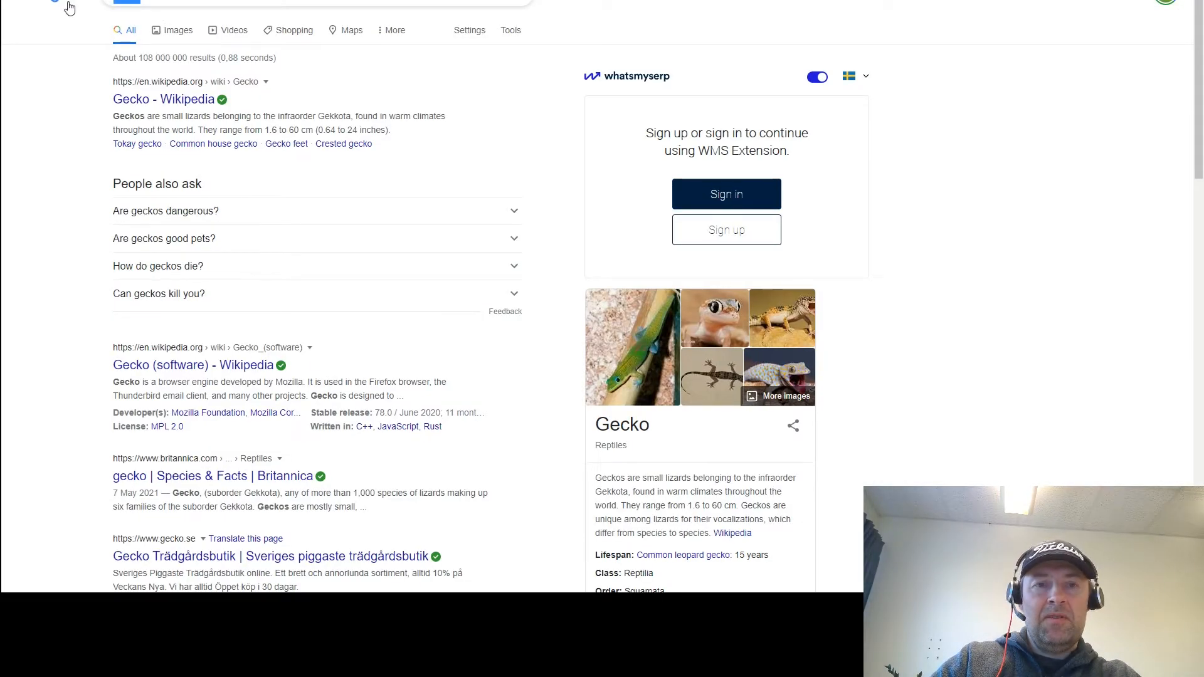
key("ctrl+v")
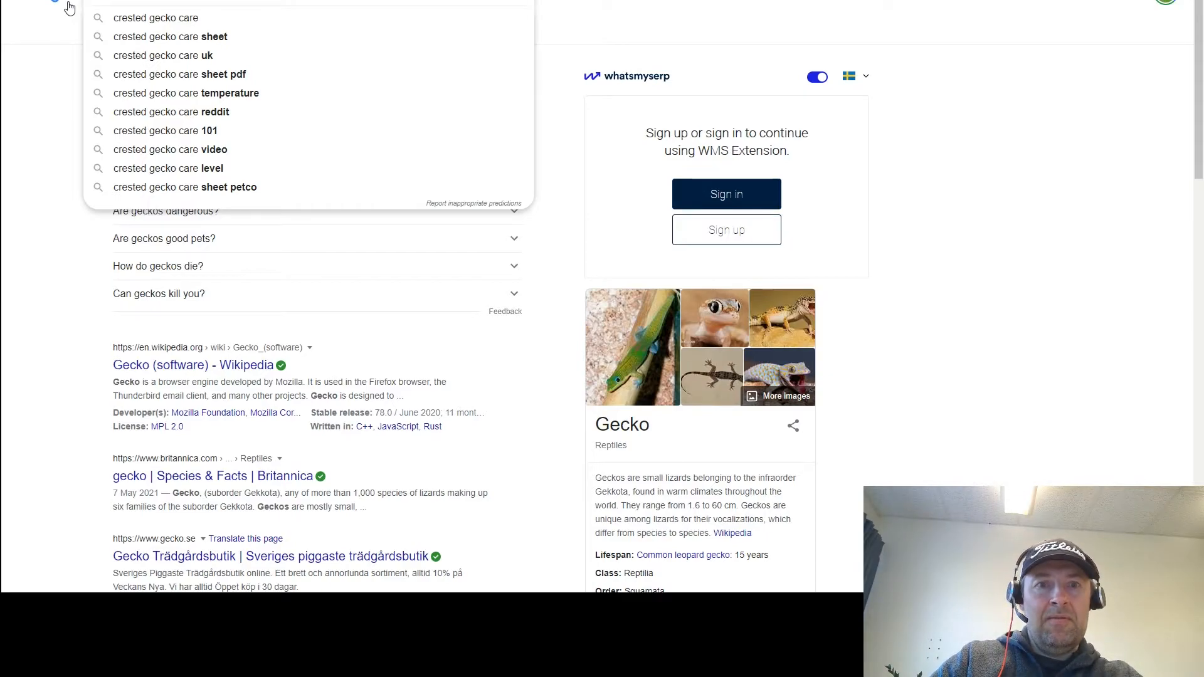
key("BackSpace")
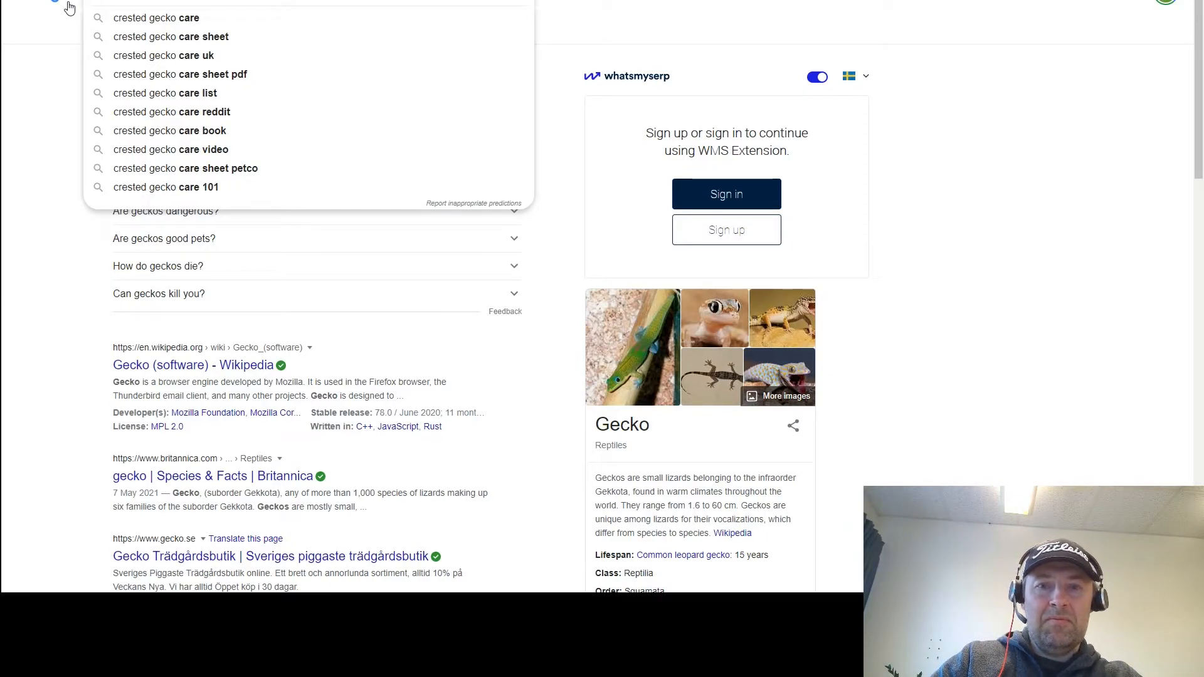
key("Home")
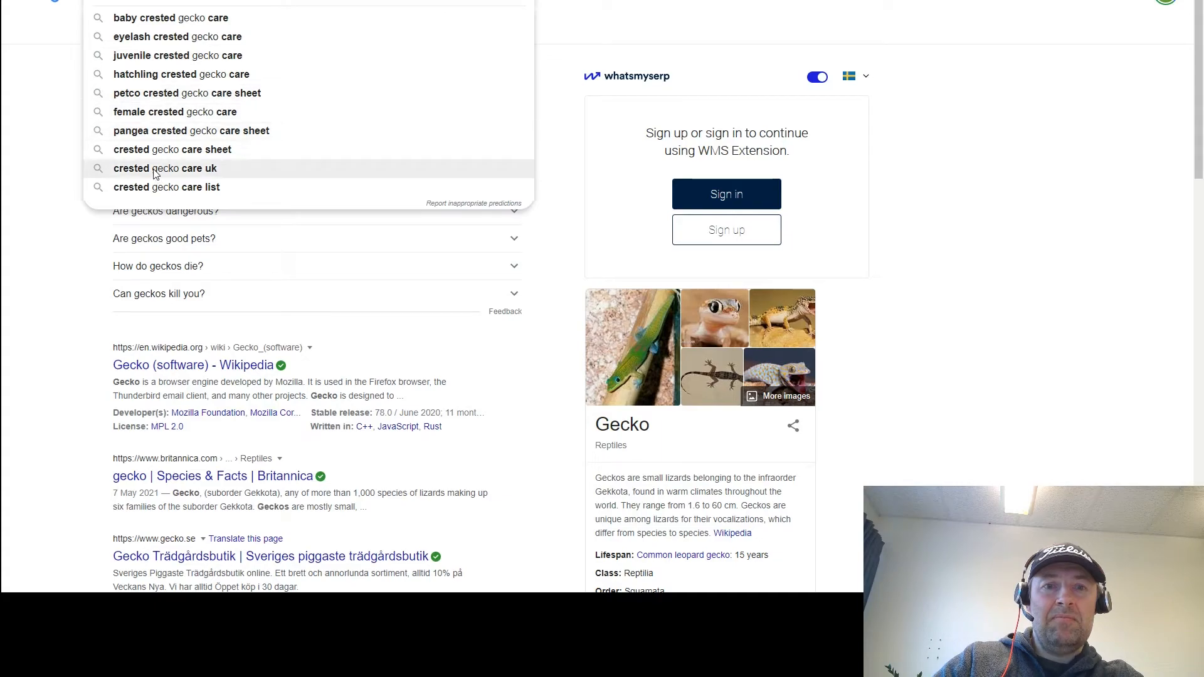
left_click(134, 19)
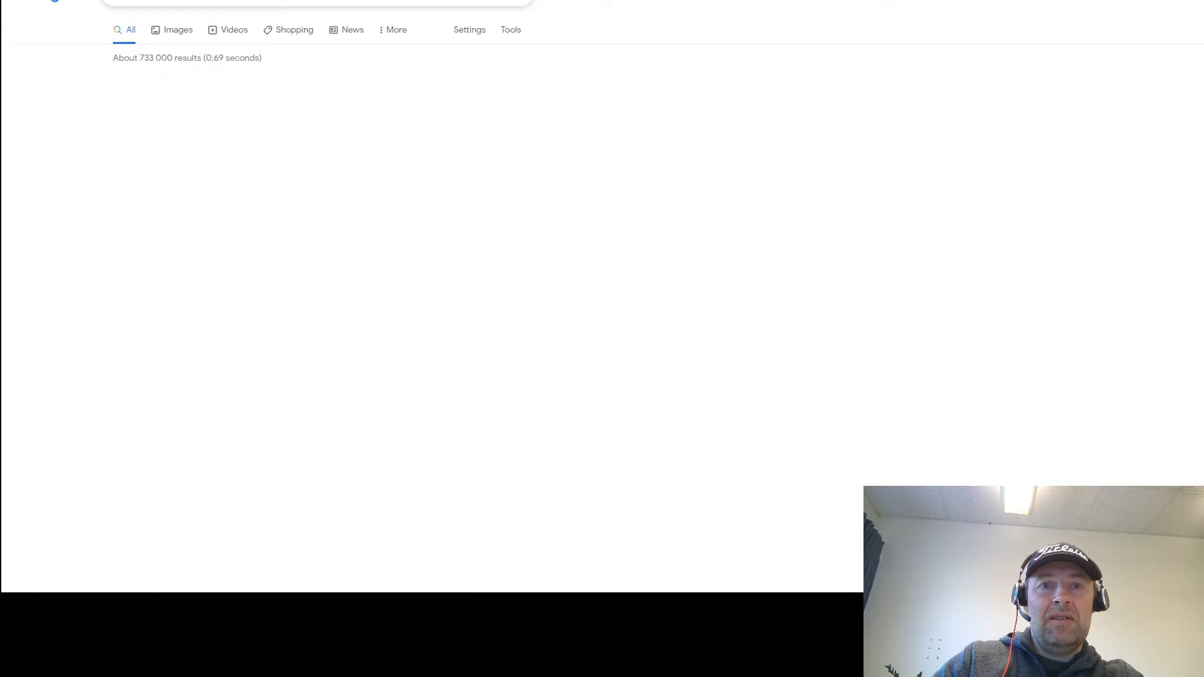
- Copy the query "baby crested gecko care" into the Google Docs list as an indented entry beneath "crested gecko care", followed by a new line
left_click_drag(223, 1, 107, 1)
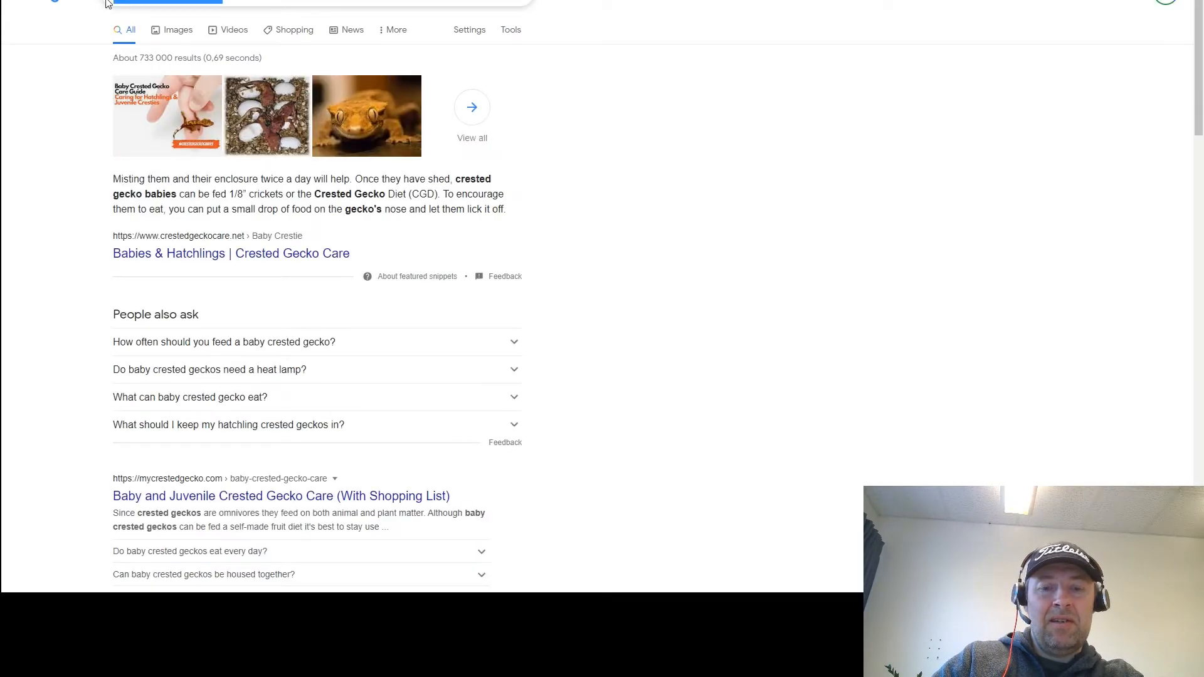
left_click(370, 0)
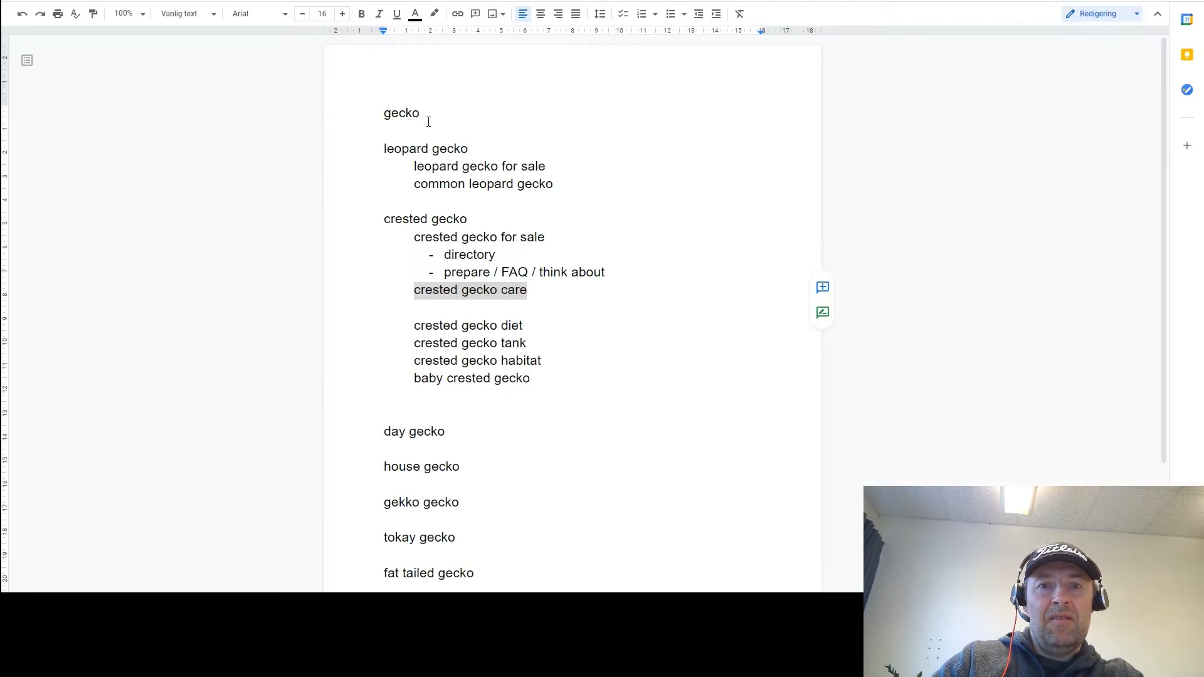
left_click(552, 296)
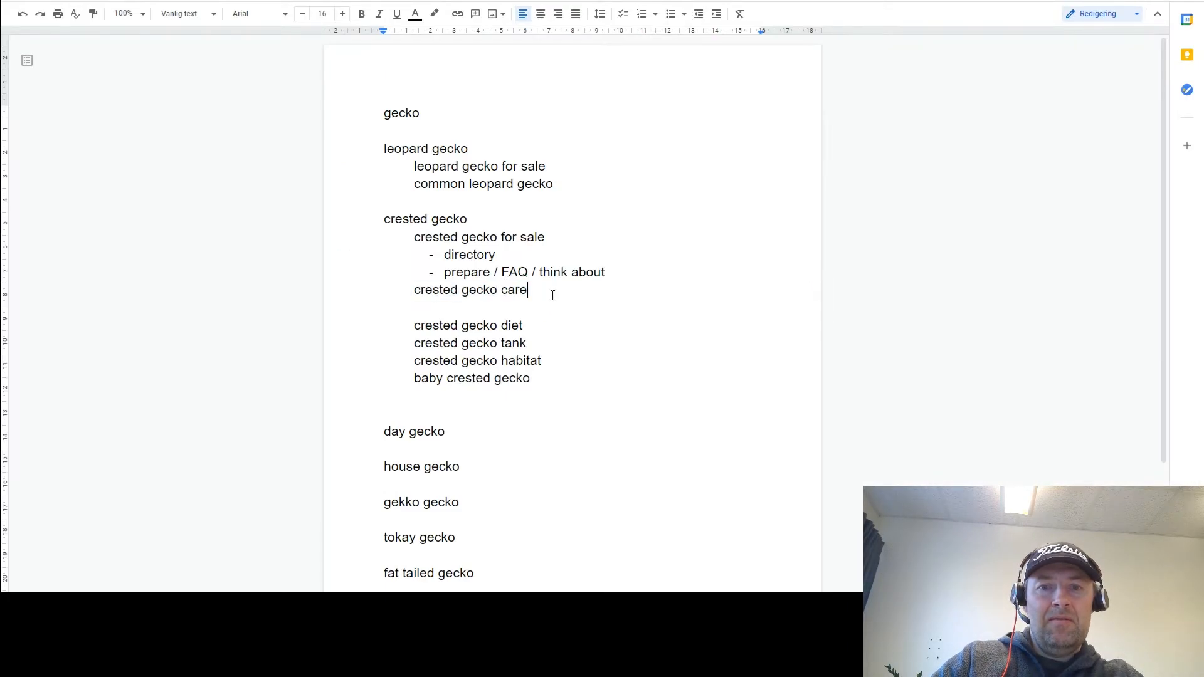
key("Return")
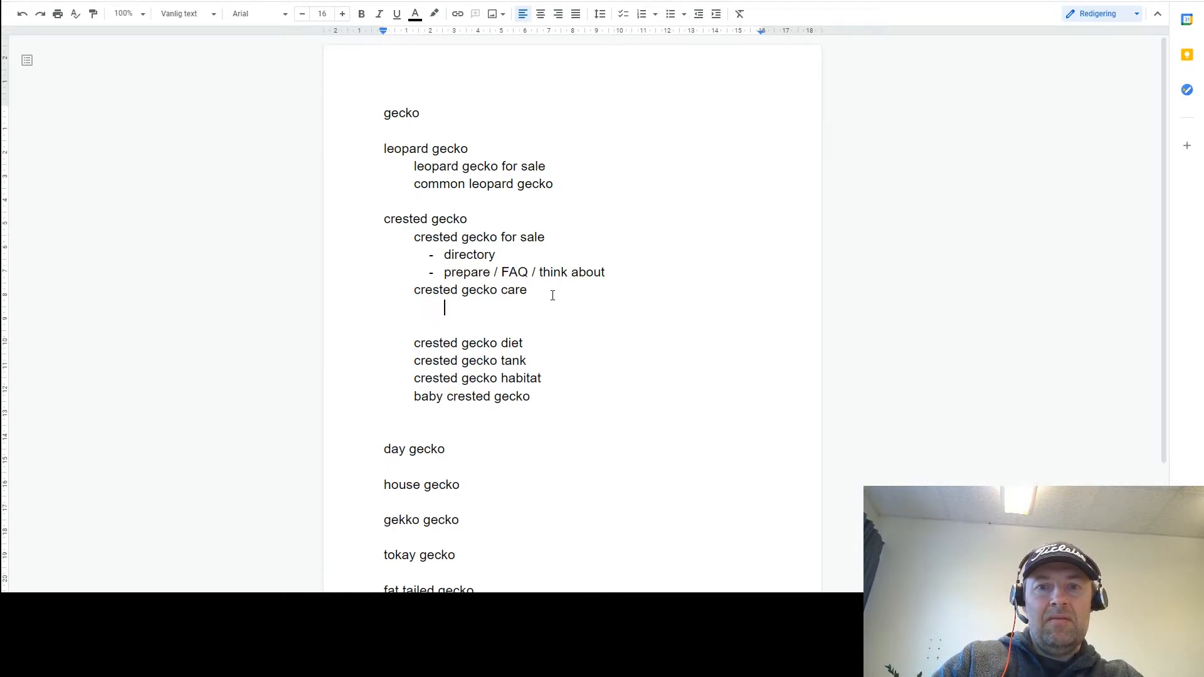
type("baby crested gecko care")
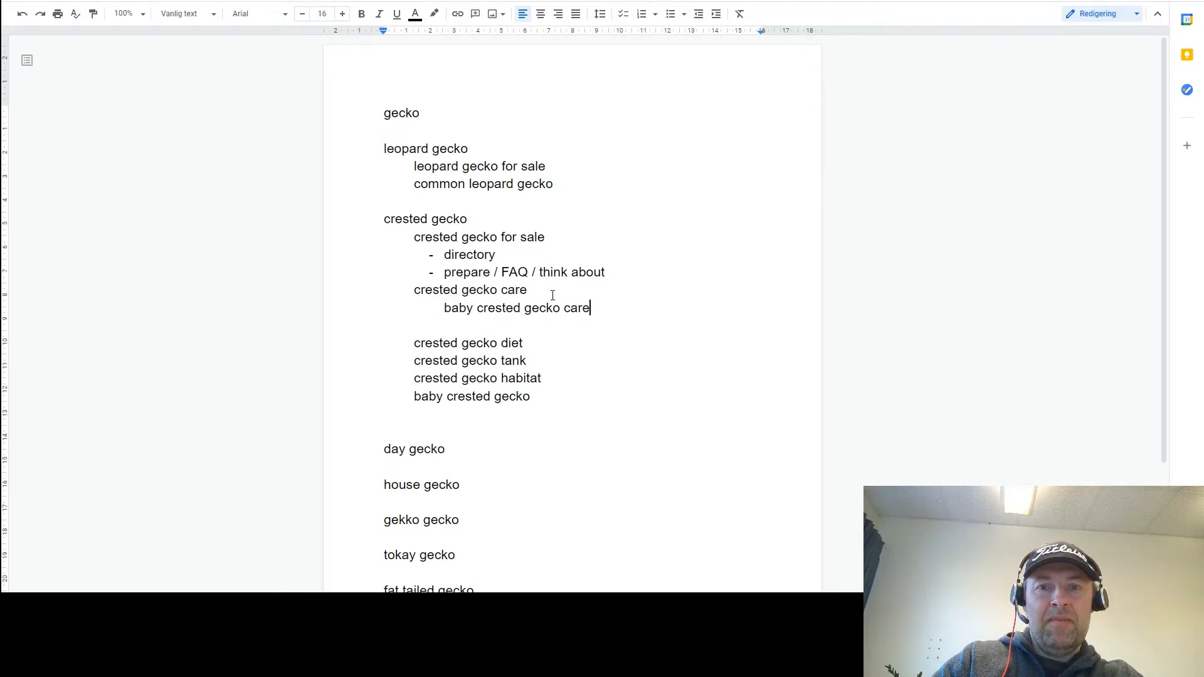
key("Return")
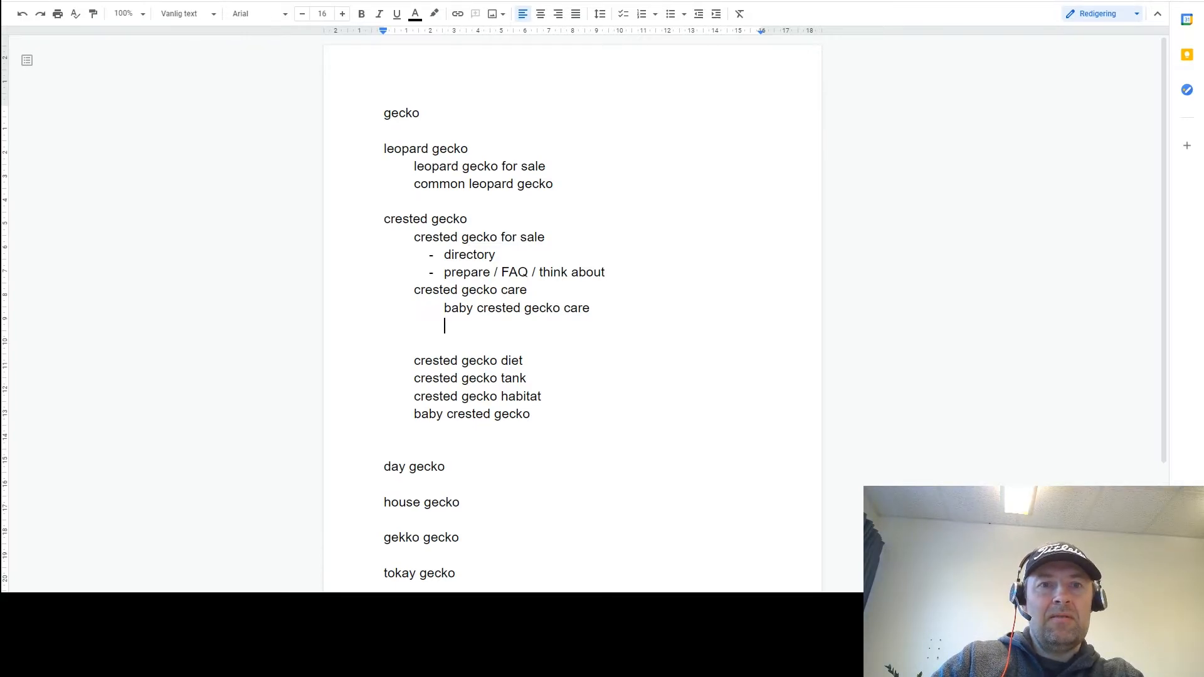
- Switch to Google Search, look up autocomplete suggestions for gecko with a wildcard, search for "crested gecko care uk" and copy that query
left_click(174, 0)
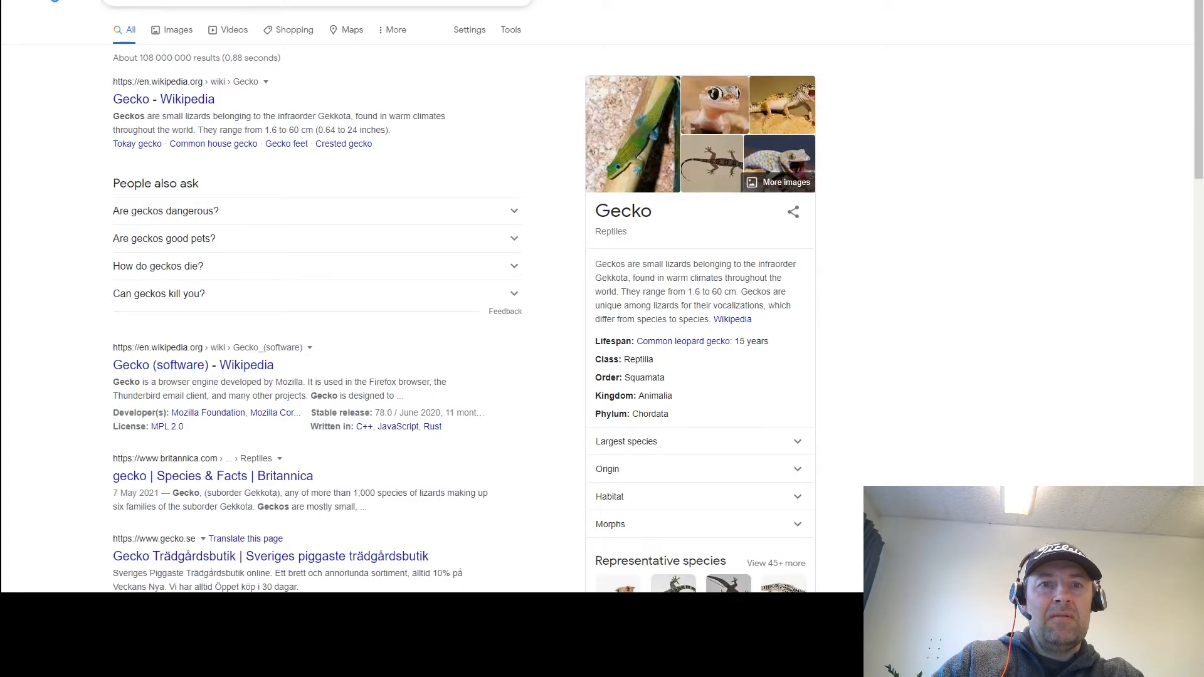
left_click_drag(143, 1, 107, 4)
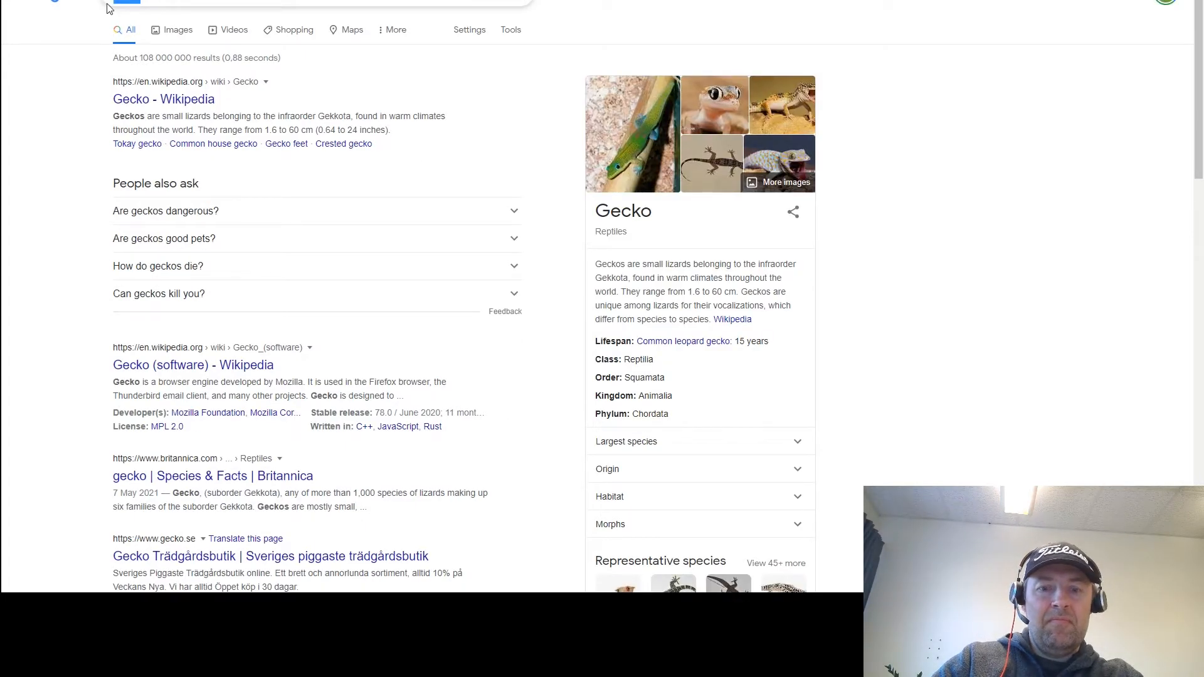
type("*crea")
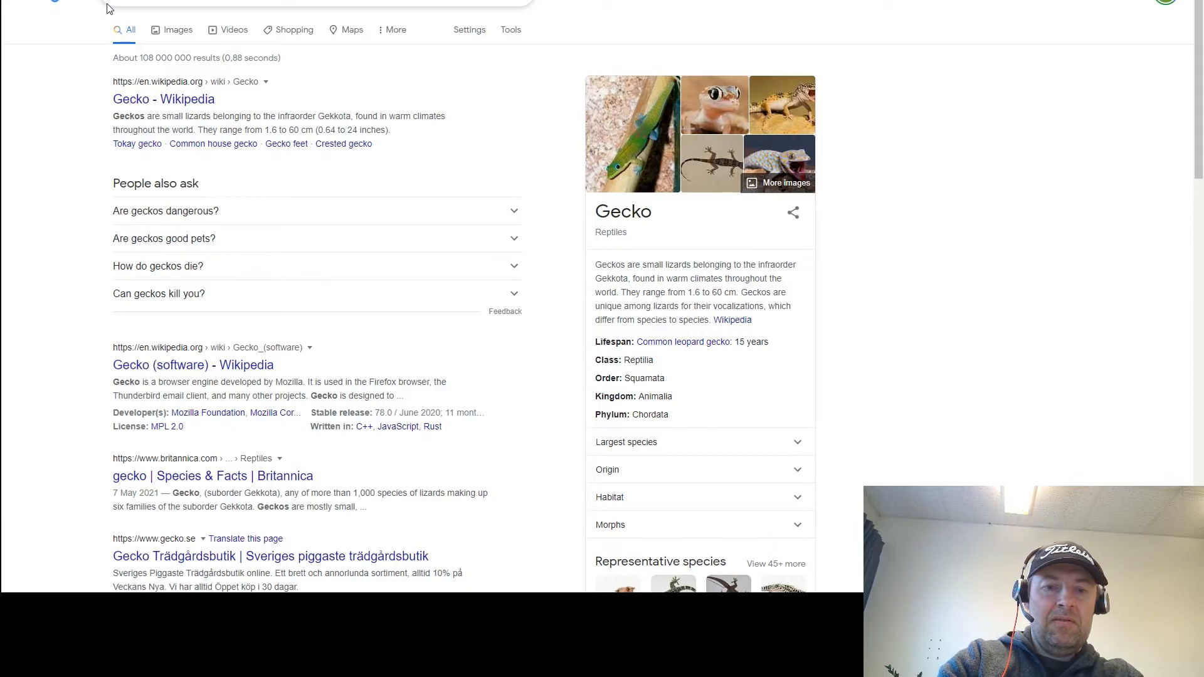
key("BackSpace")
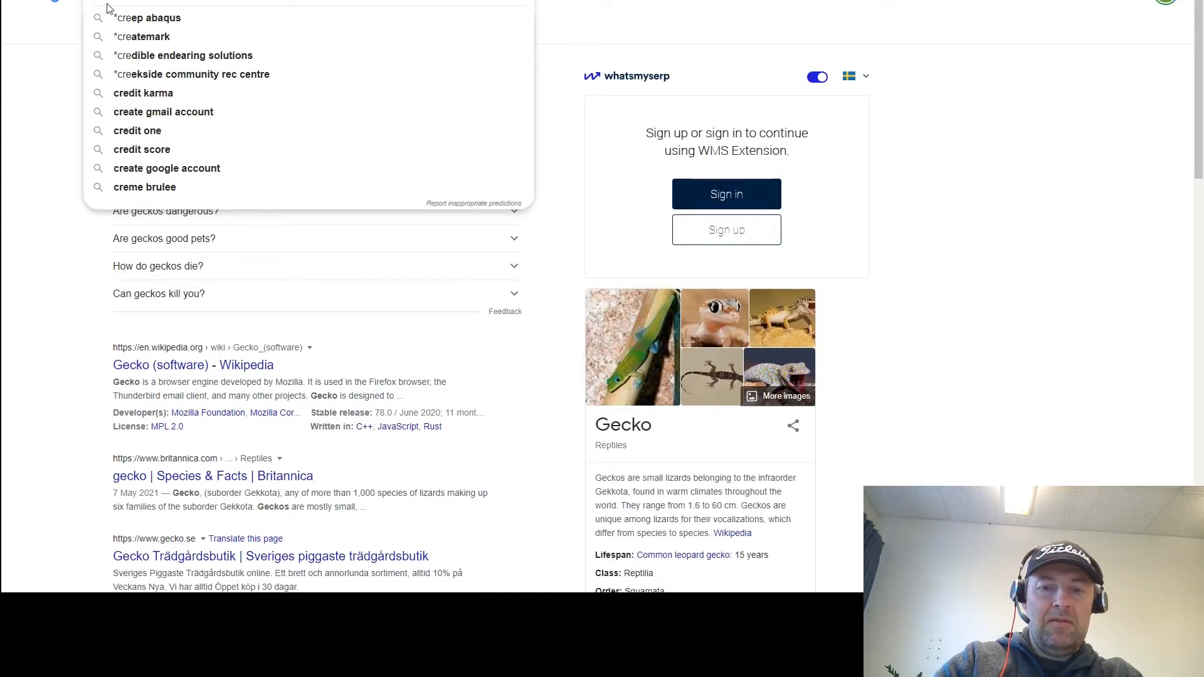
type("gecko")
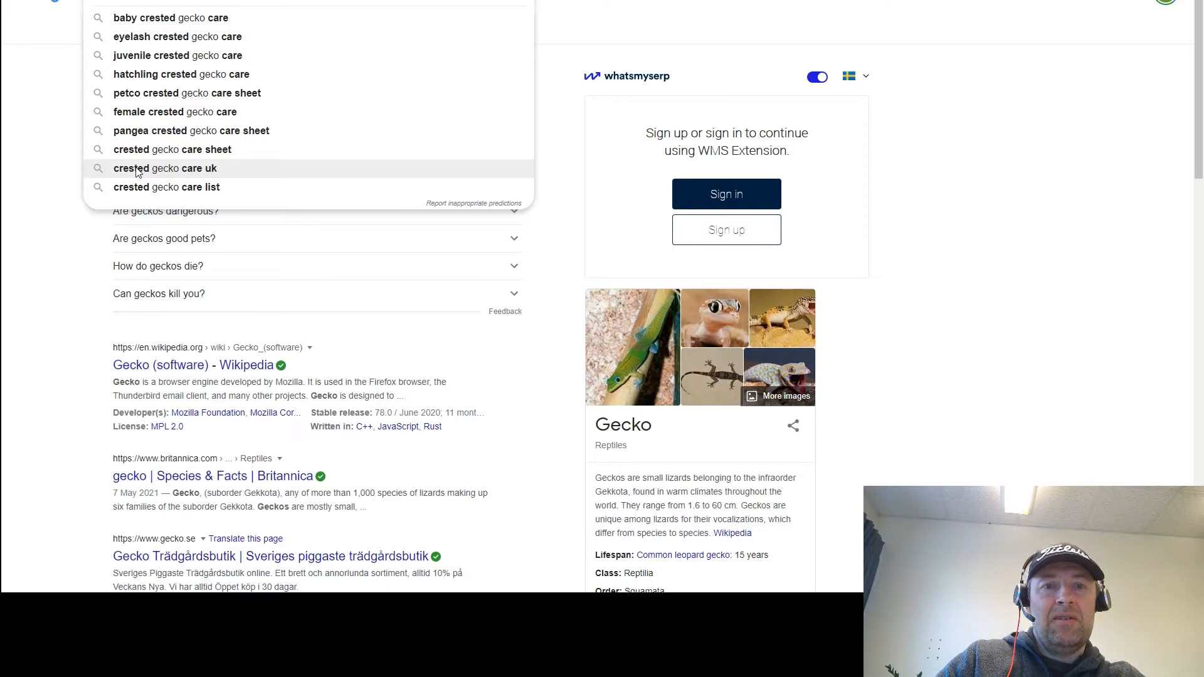
left_click(137, 169)
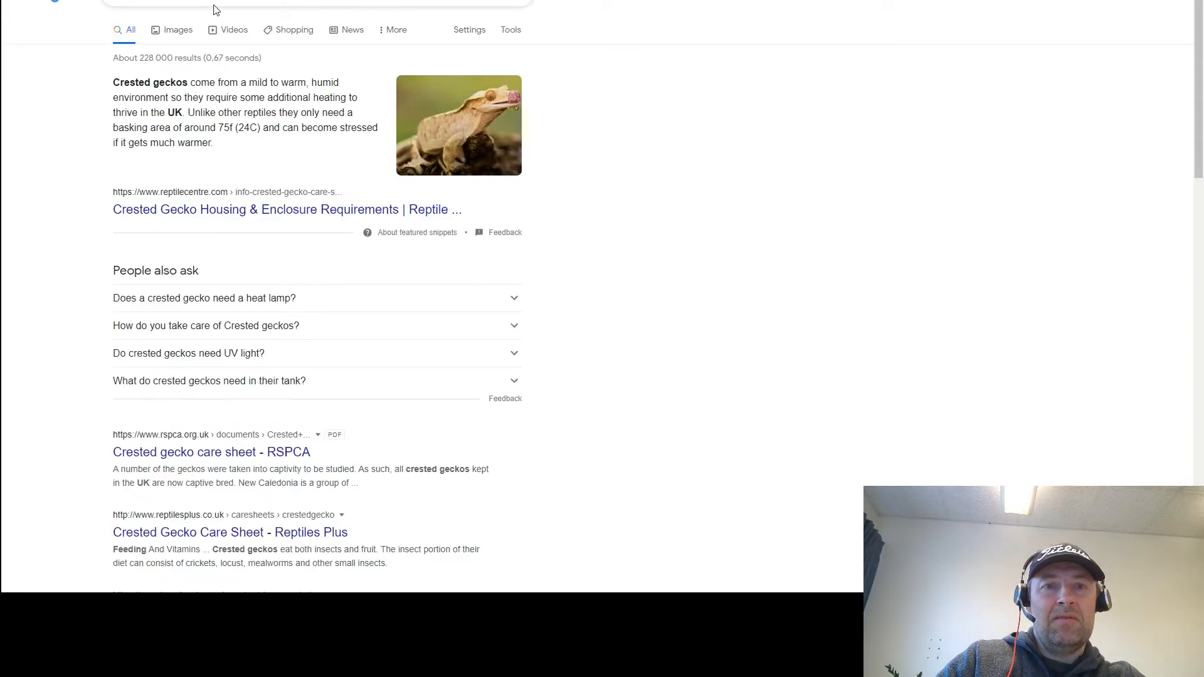
left_click_drag(213, 0, 107, 3)
key("ctrl+c")
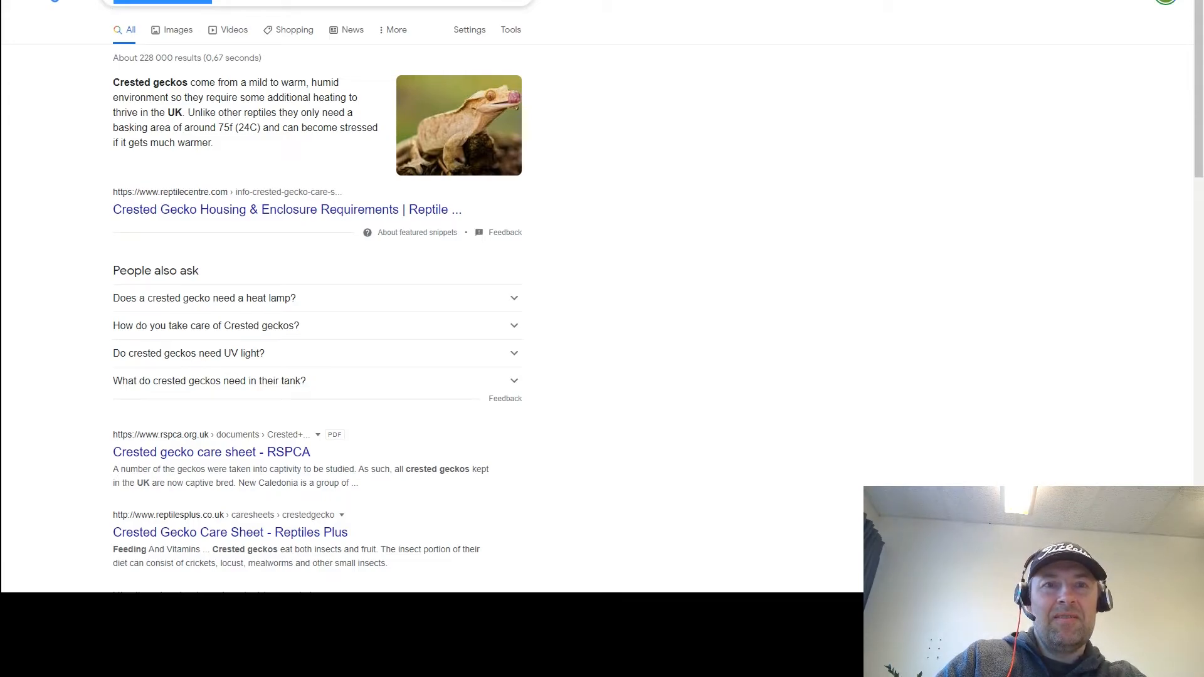
- Paste "crested gecko care uk" into the Google Docs list beneath "baby crested gecko care", followed by a new line
left_click(313, 1)
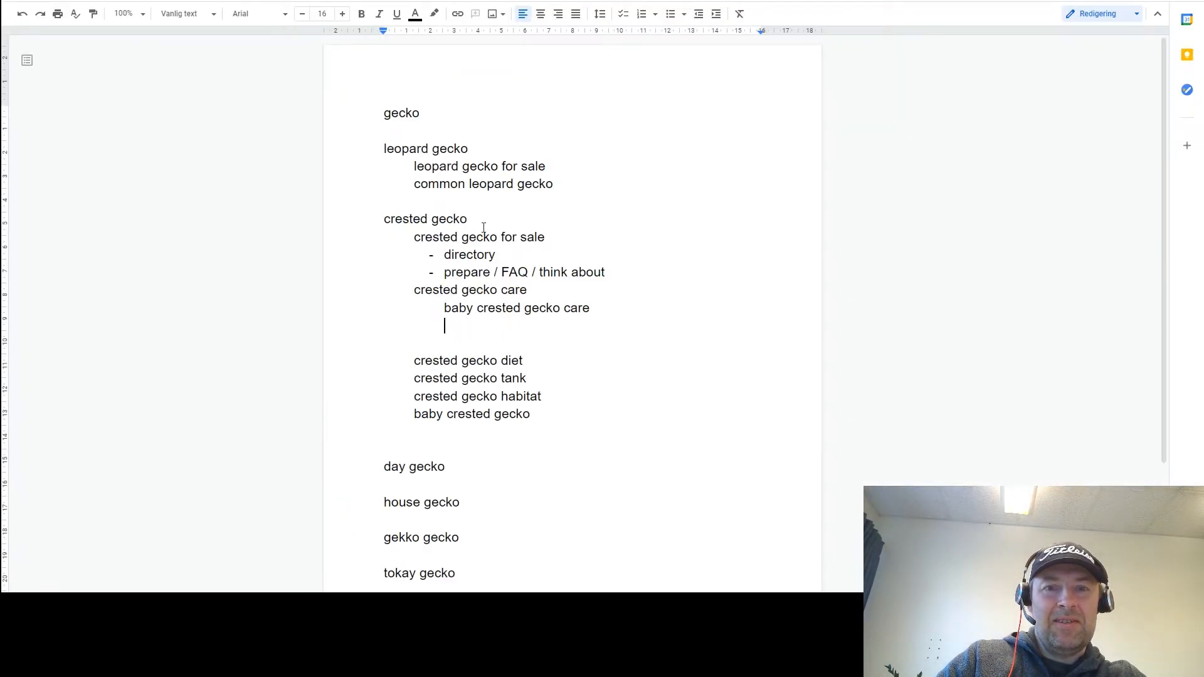
key("ctrl+v")
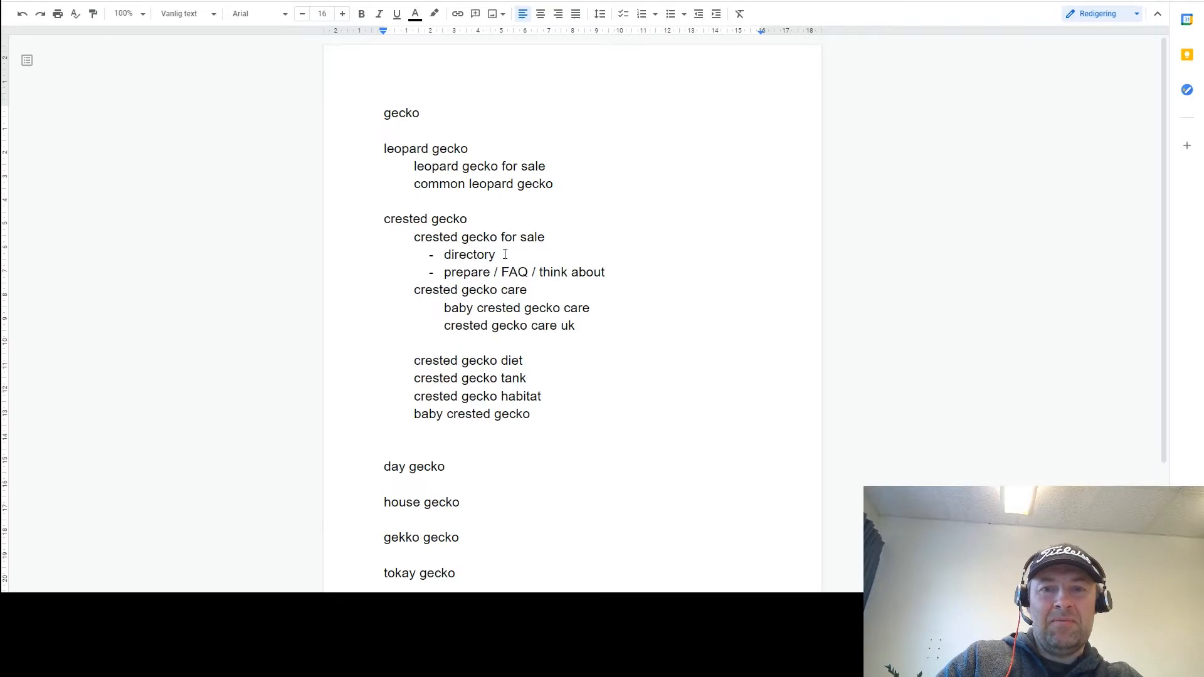
key("Return")
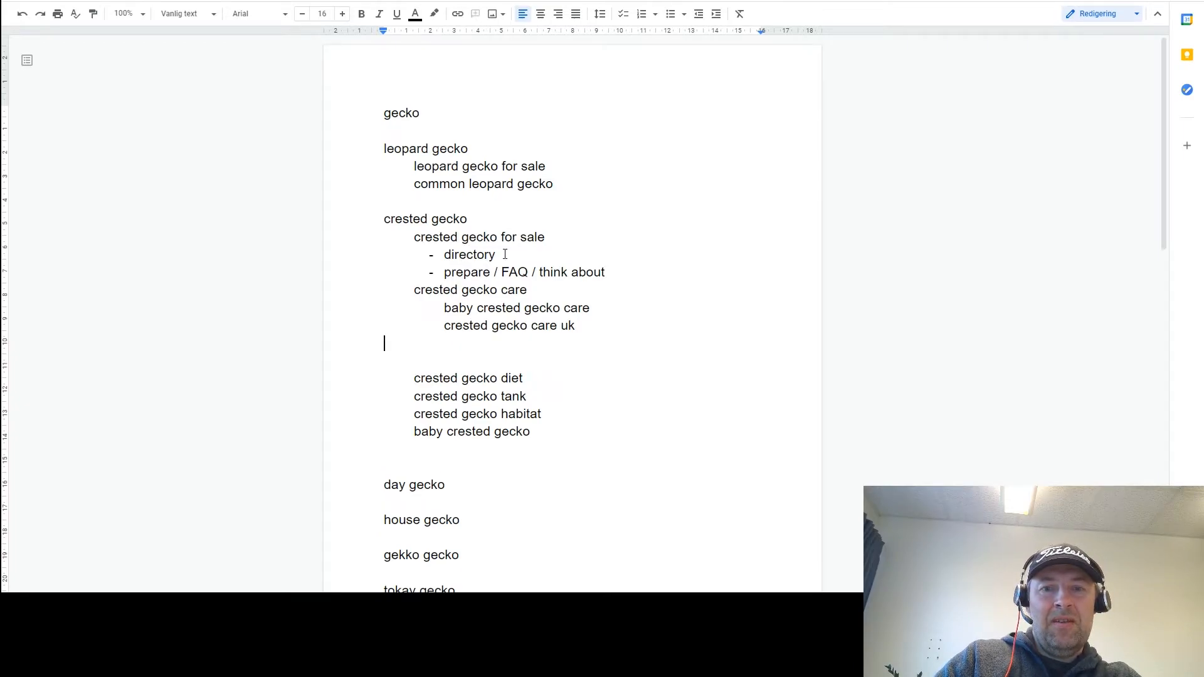
- Add the indented keyword "crested gecko care sheet" beneath "crested gecko care uk", followed by a new line
type("cres")
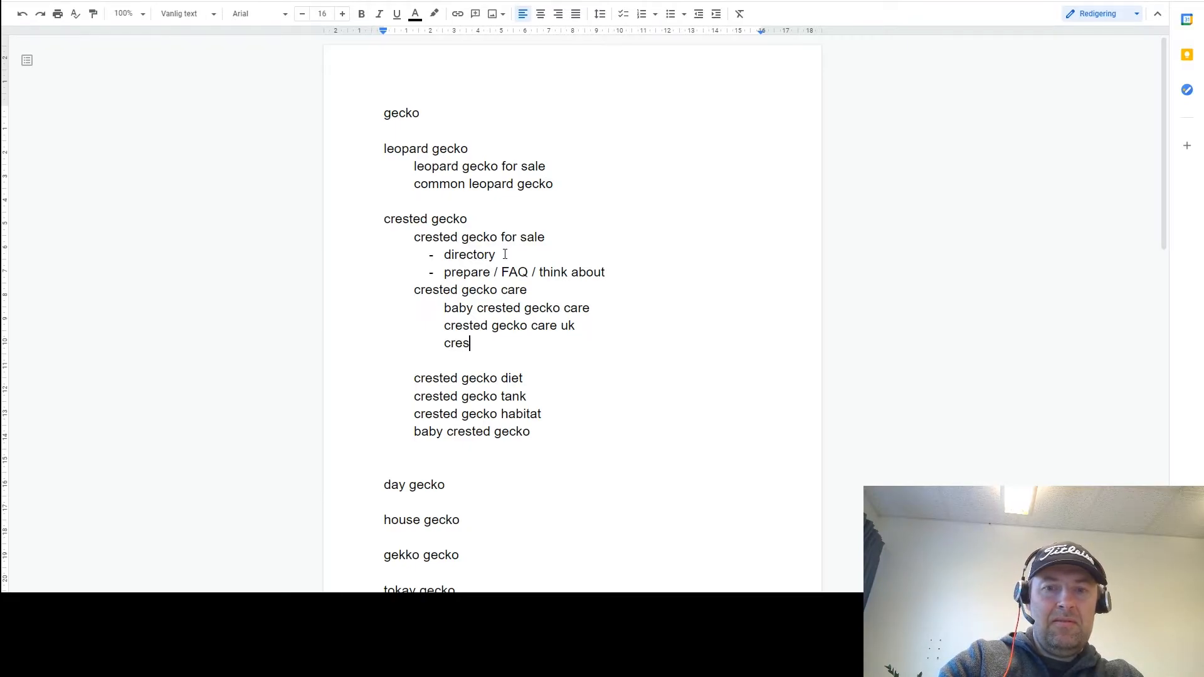
type("ted ")
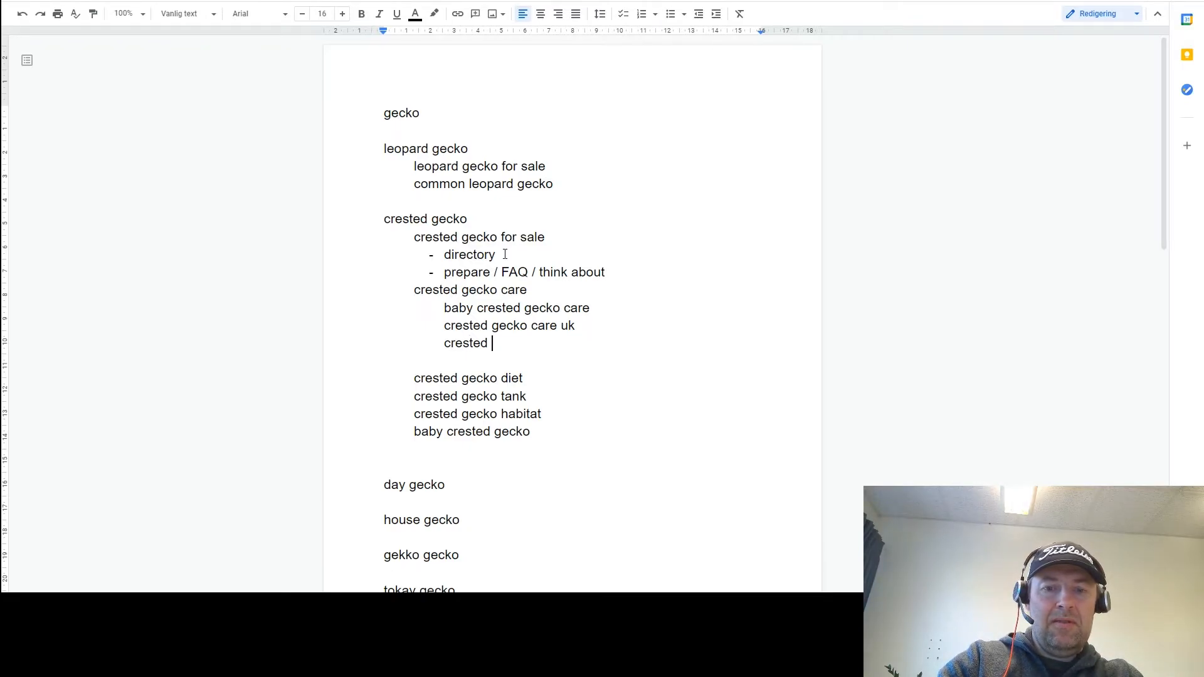
type("gecko care sheet")
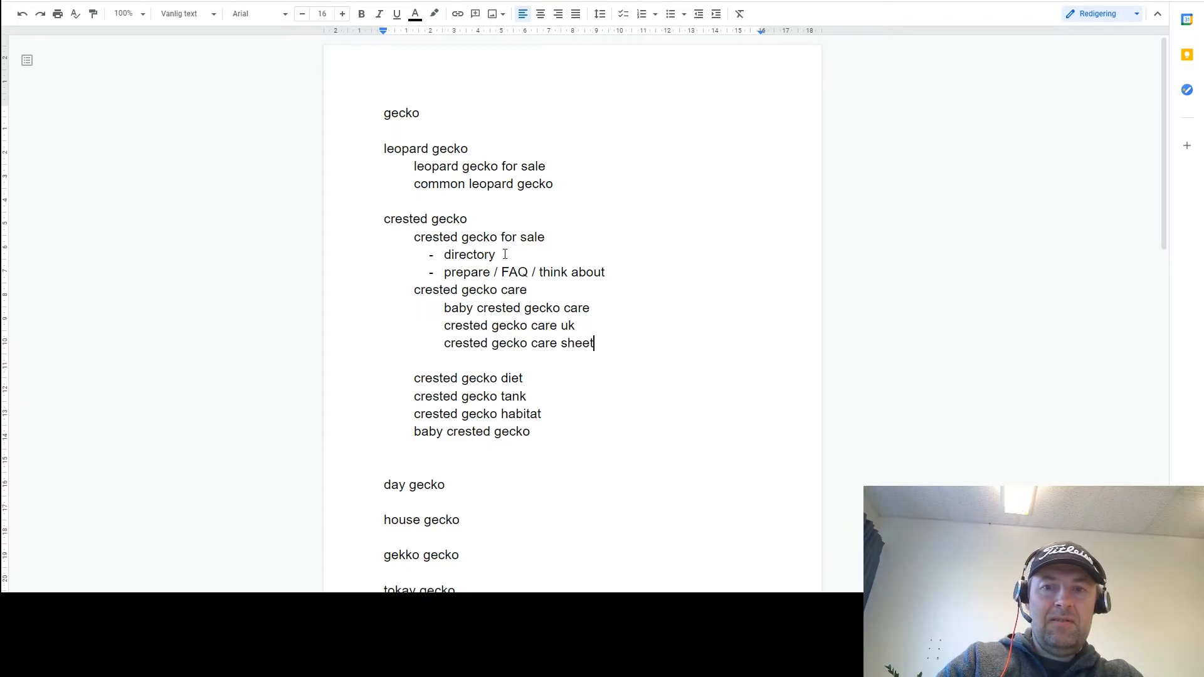
key("Return")
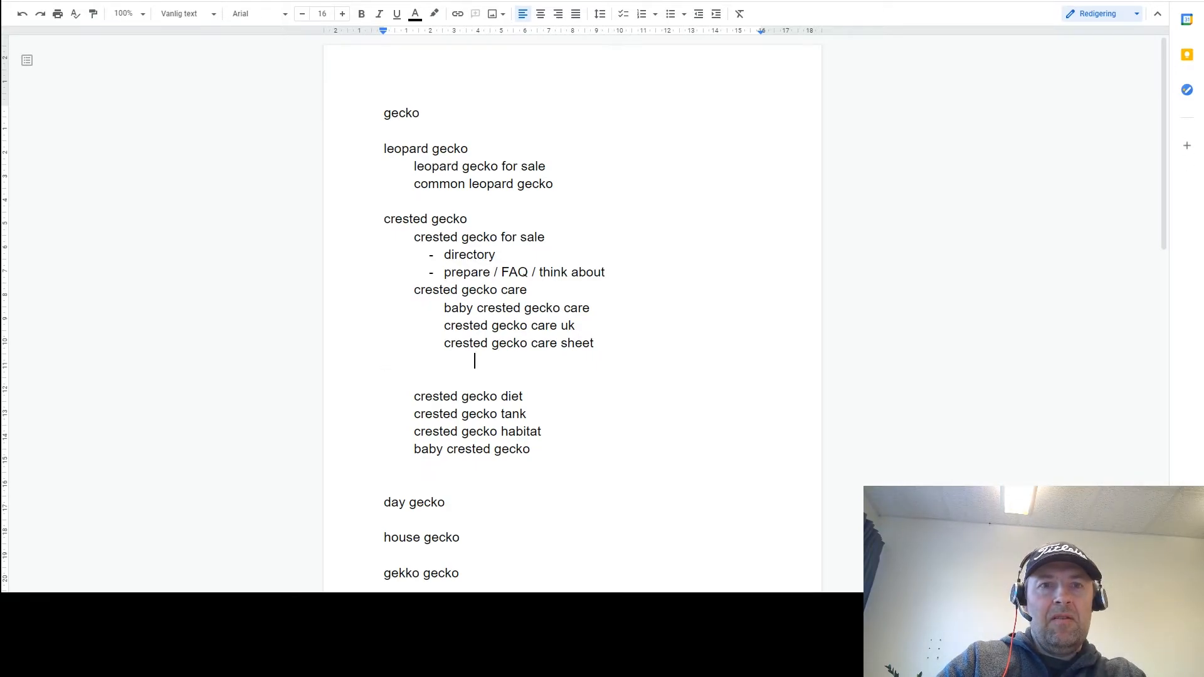
- Switch to Google Search, bring up the wildcard gecko suggestions again, search for "female crested gecko care" and select the query text
key("ctrl+Tab")
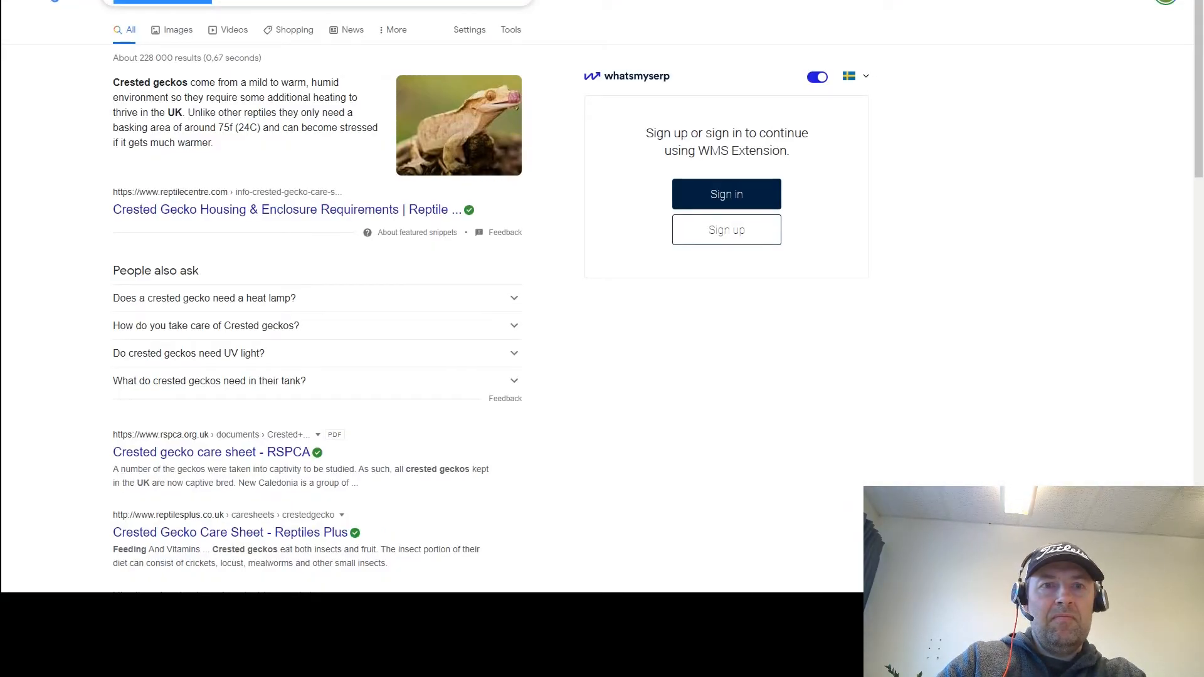
left_click(213, 1)
key("BackSpace")
key("BackSpace")
key("BackSpace")
key("BackSpace")
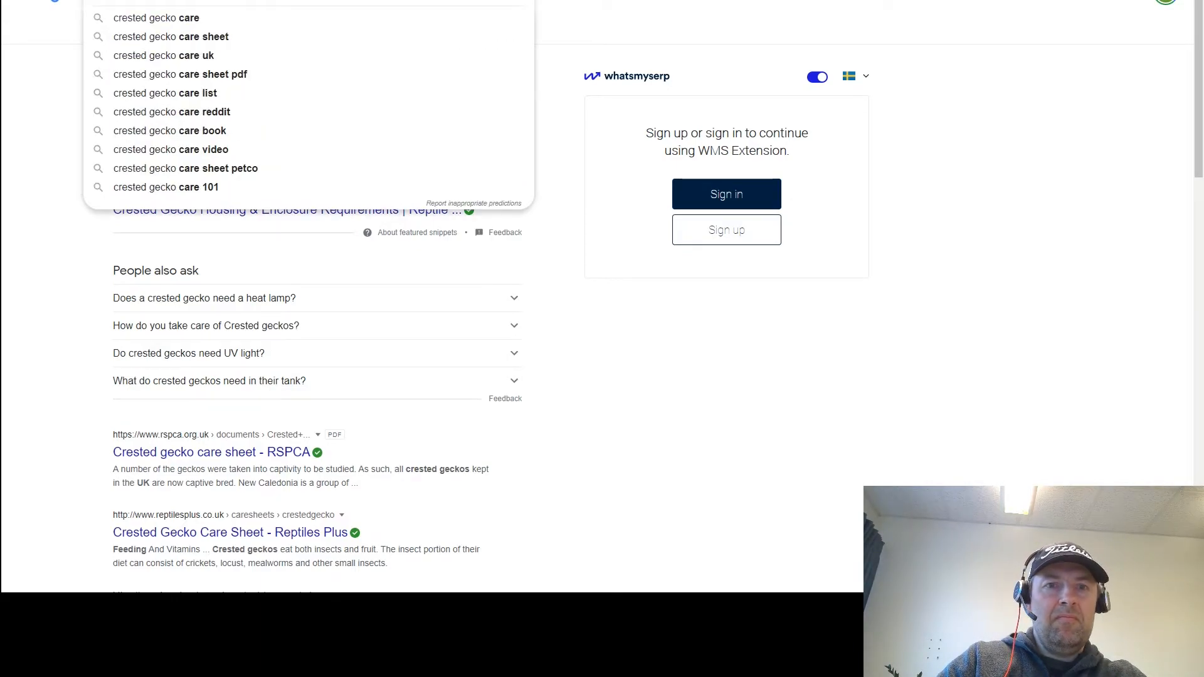
type("_")
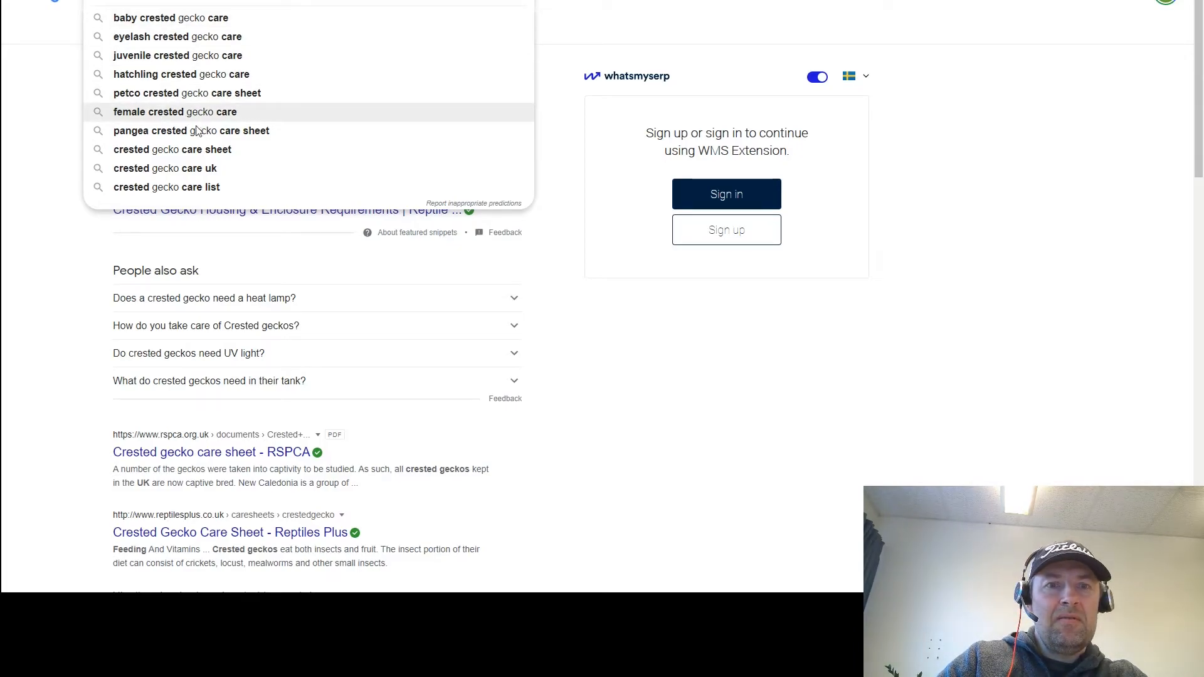
left_click(189, 118)
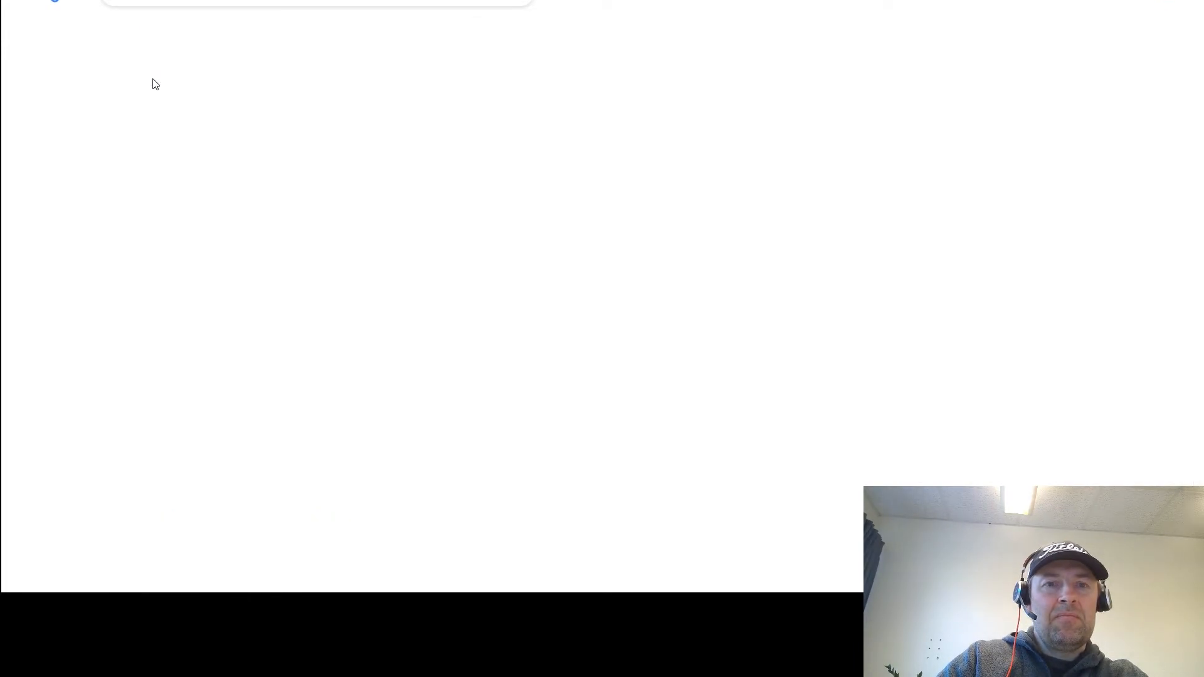
left_click_drag(233, 1, 81, 11)
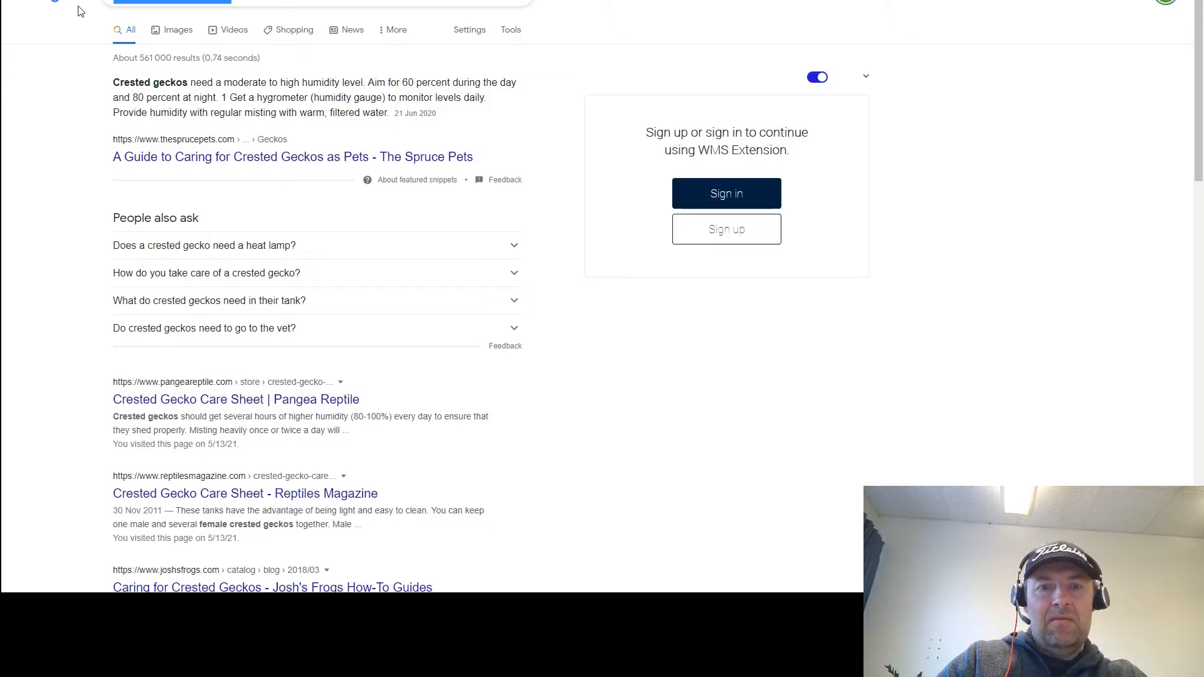
- Add "female crested gecko care" to the Google Docs list beneath "crested gecko care sheet", followed by a new line
key("ctrl+Tab")
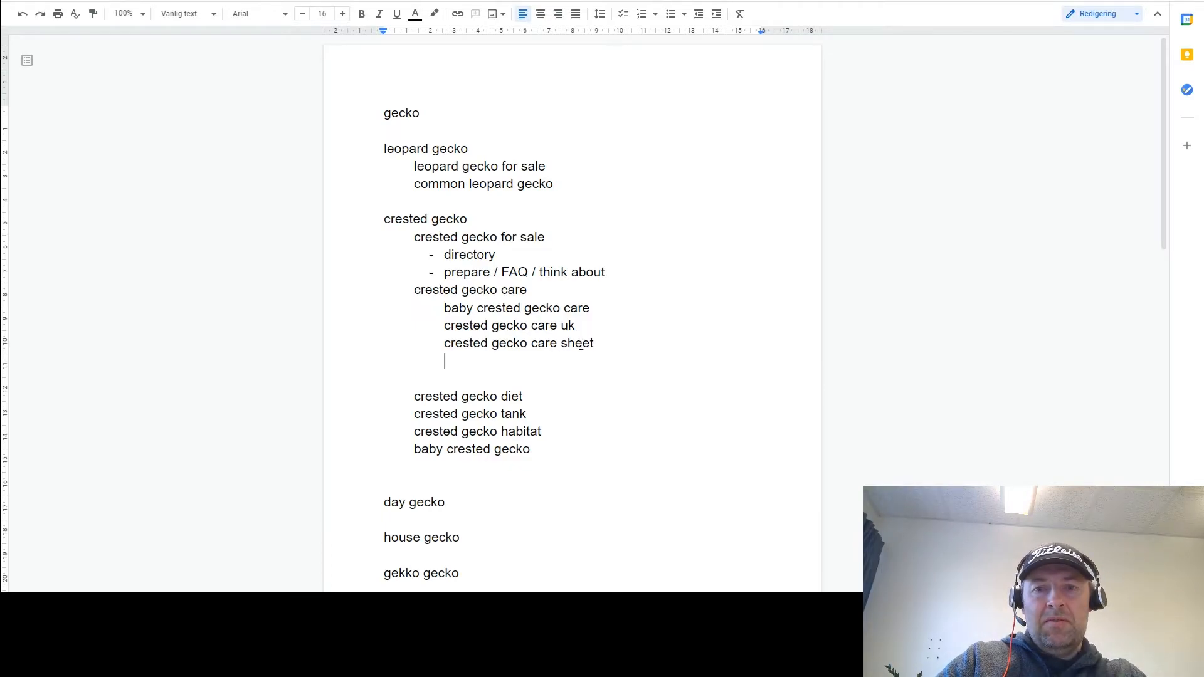
type("female crested gecko care")
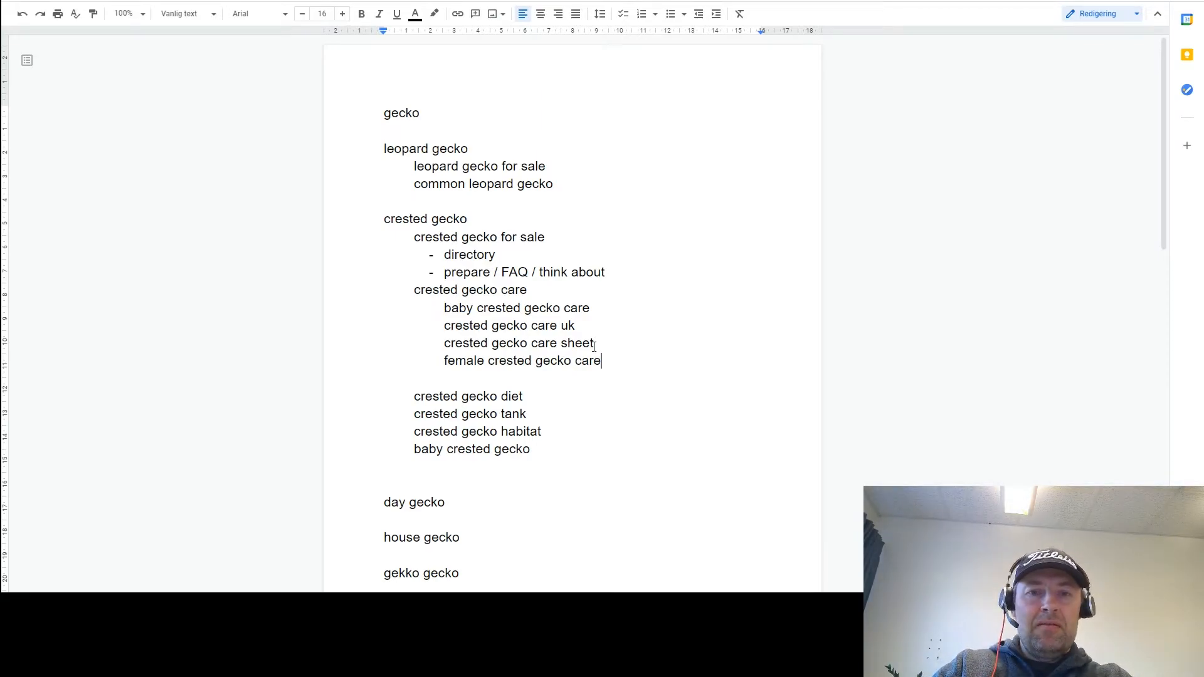
key("Return")
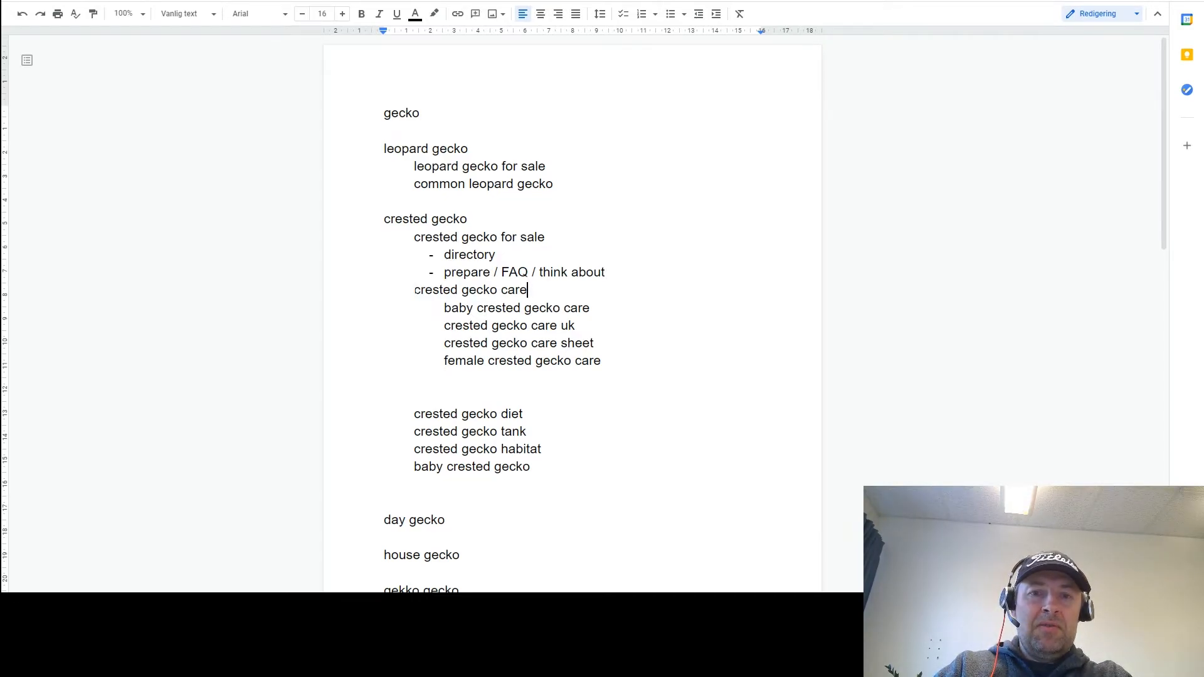
- Switch to Google Search, expand and collapse the "People also ask" questions about heat lamps and taking care of a crested gecko, and review the results
left_click_drag(529, 289, 414, 290)
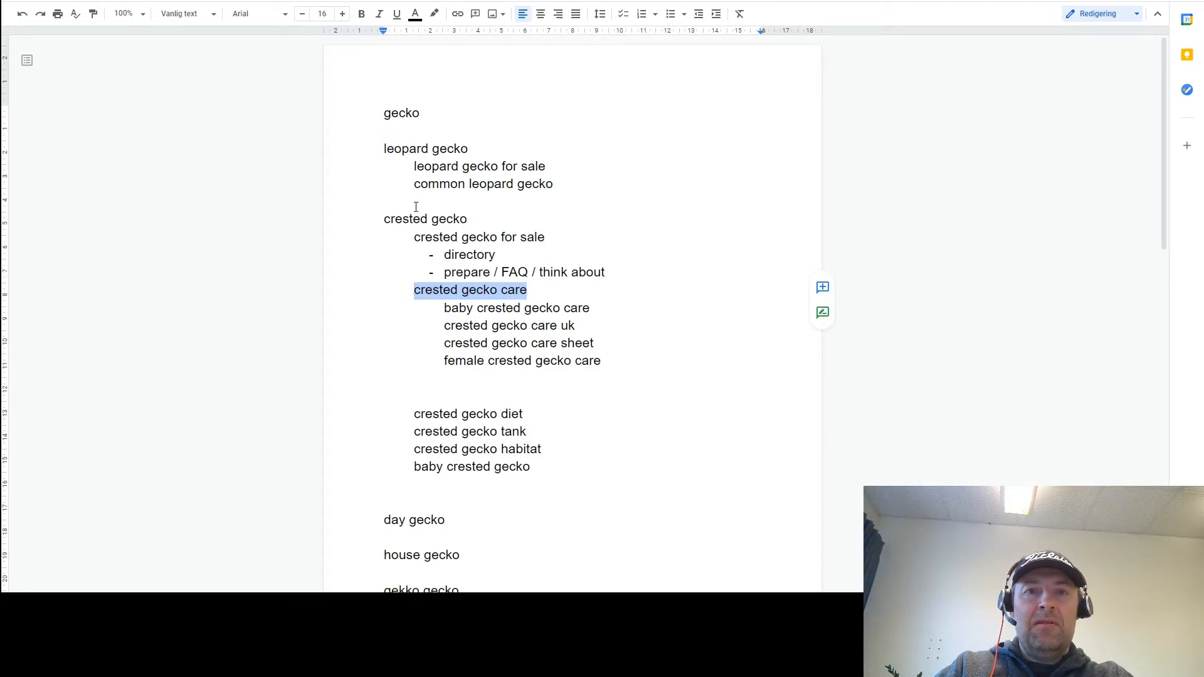
key("ctrl+Tab")
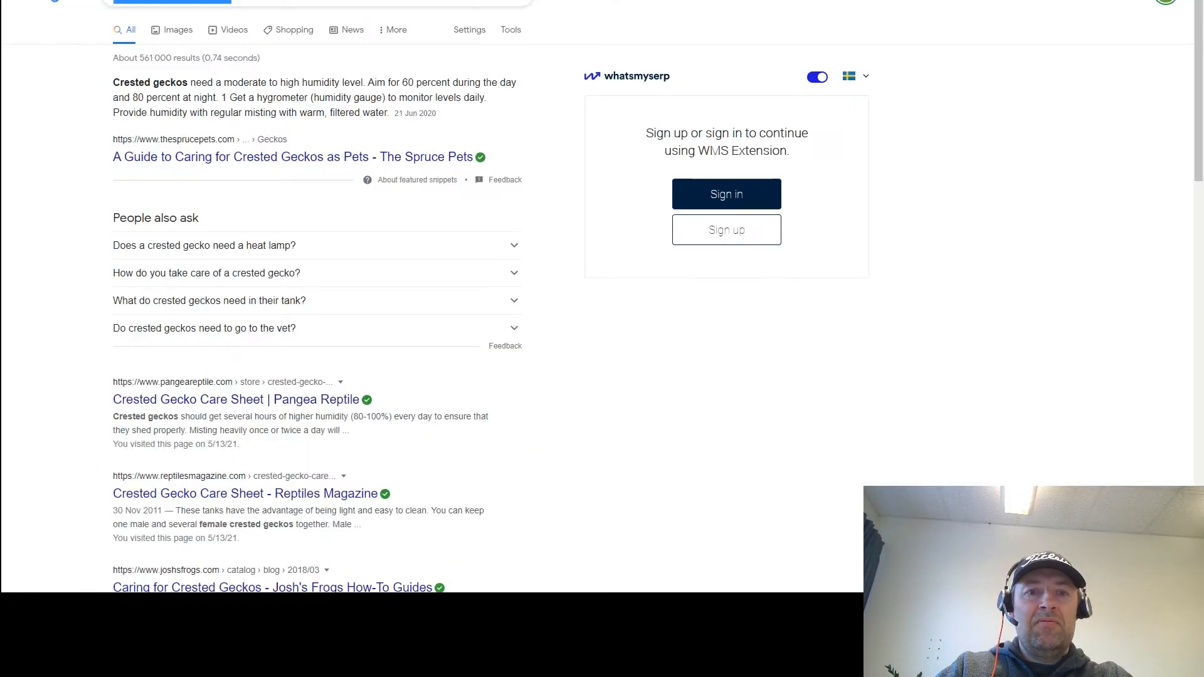
left_click(127, 253)
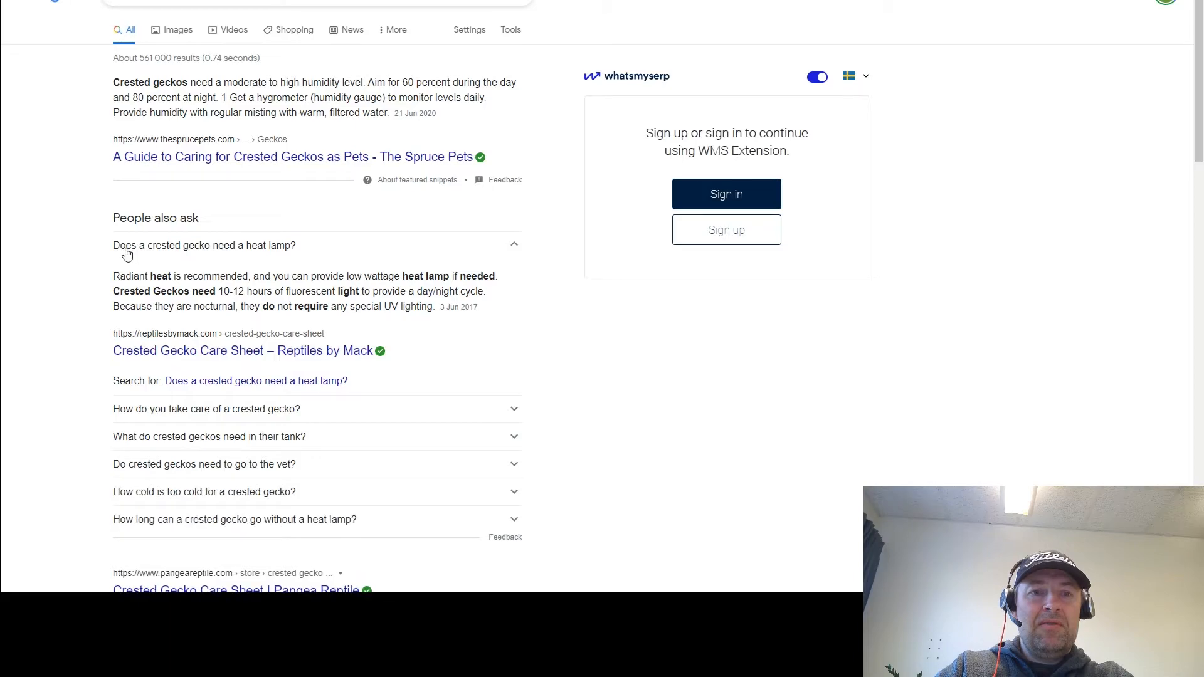
left_click(128, 251)
left_click(130, 284)
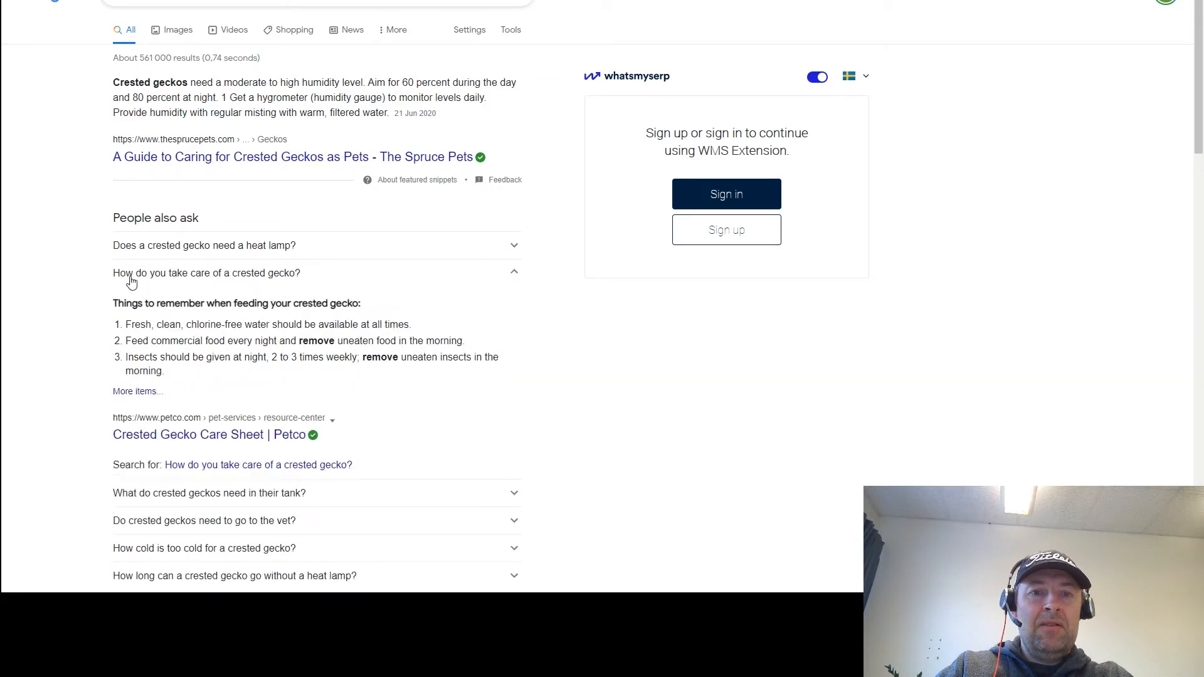
left_click(131, 282)
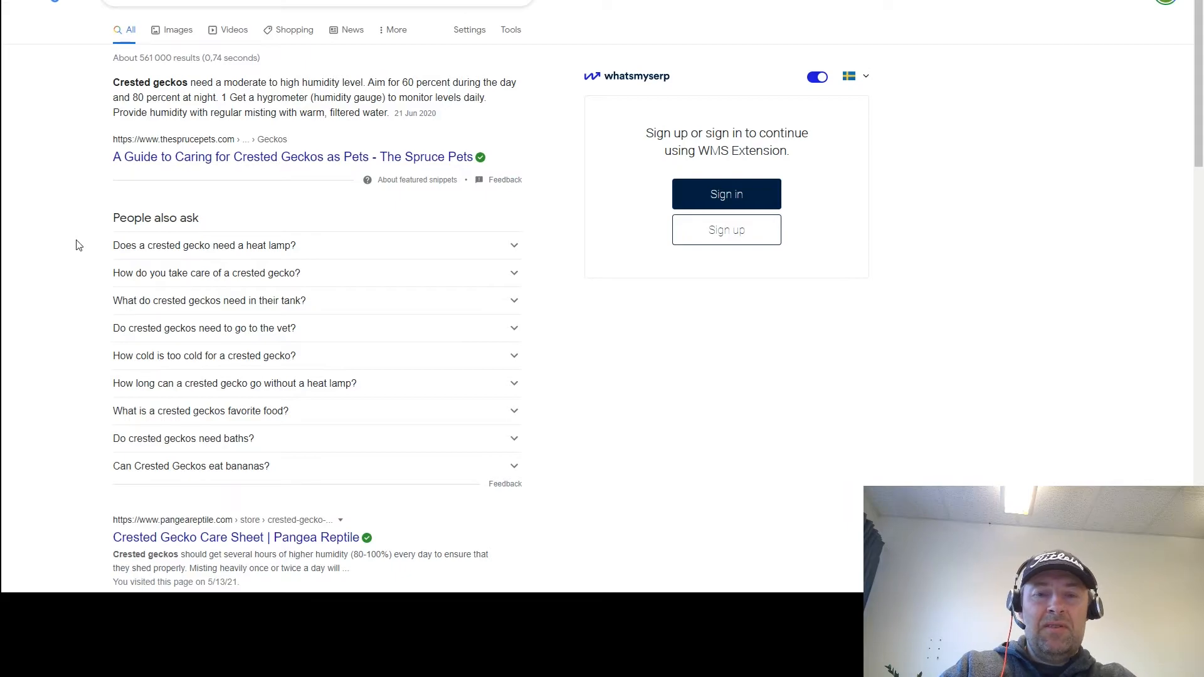
scroll(78, 245, "down", 15)
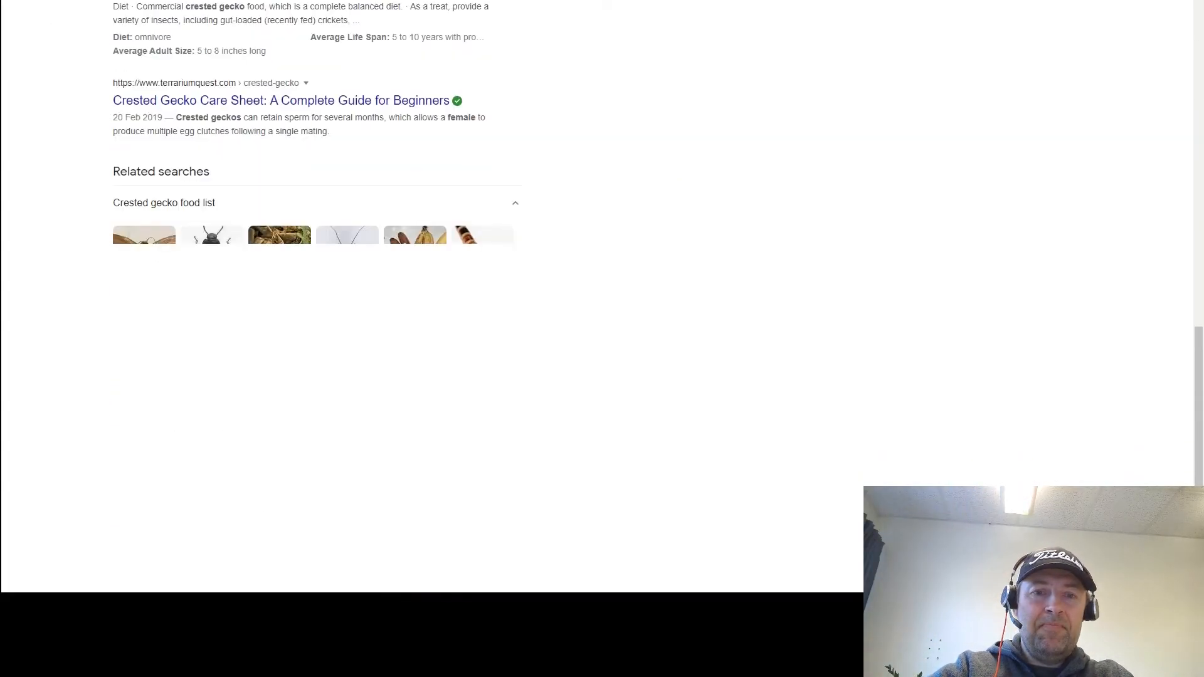
scroll(432, 295, "up", 15)
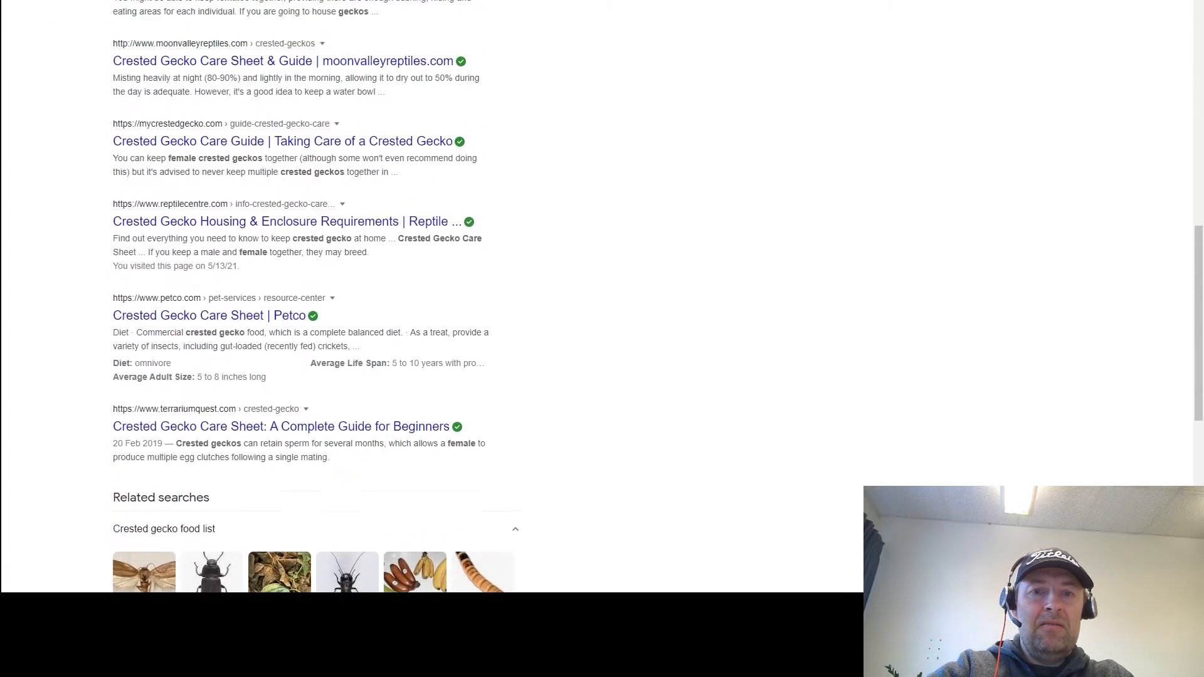
scroll(257, 414, "down", 1)
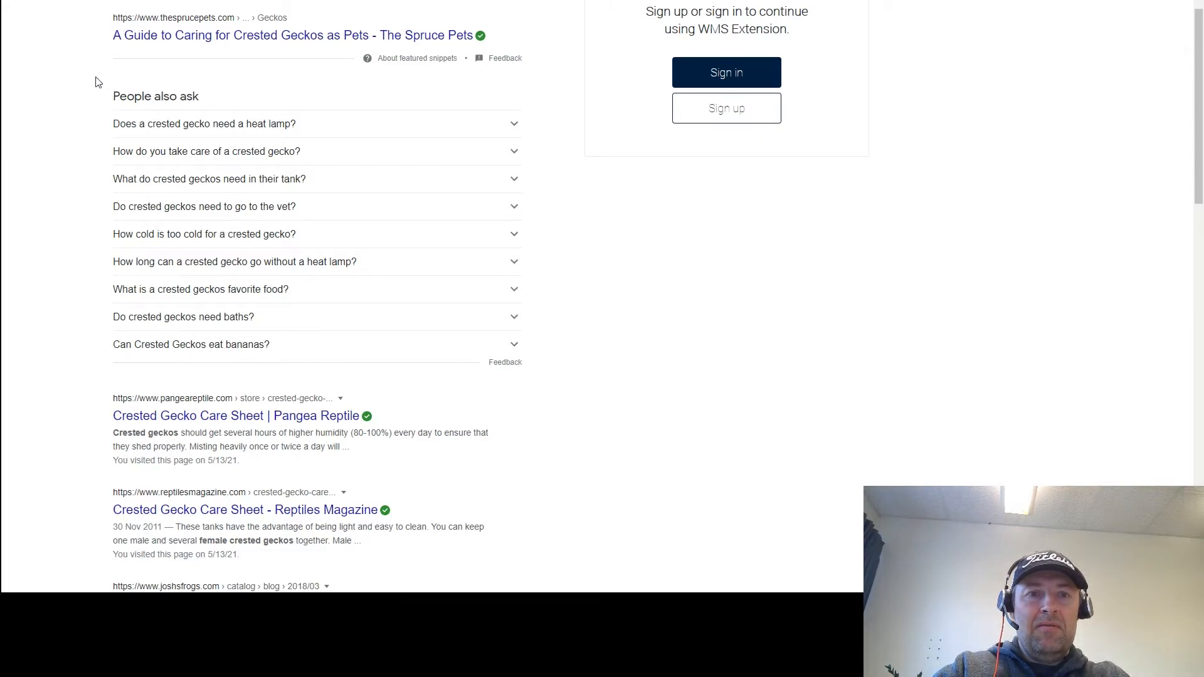
- Copy the whole "People also ask" question list into Google Docs, a few lines below "female crested gecko care"
left_click_drag(97, 83, 290, 178)
left_click_drag(368, 222, 310, 348)
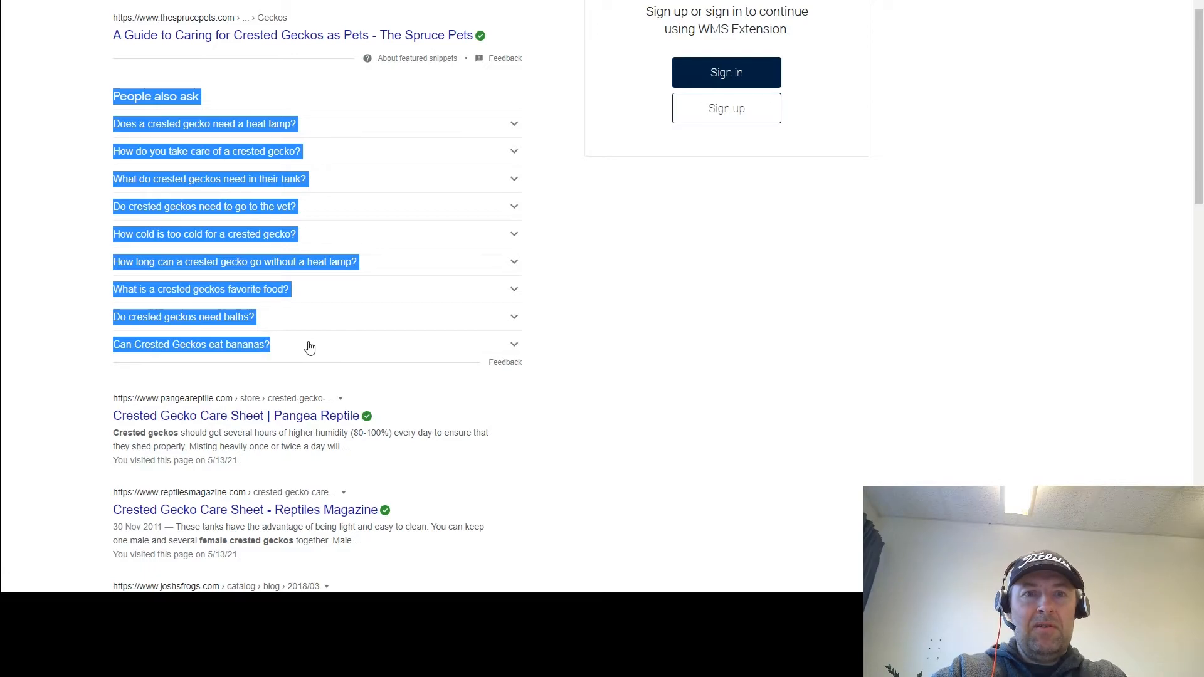
key("alt+Tab")
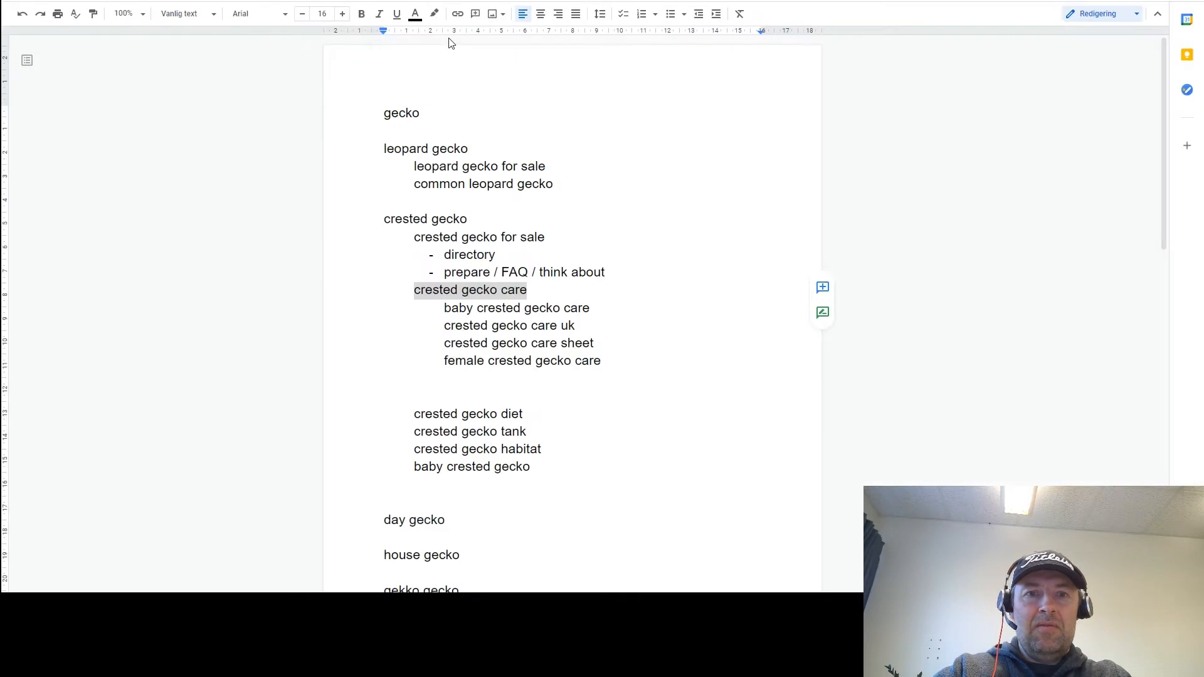
left_click(633, 357)
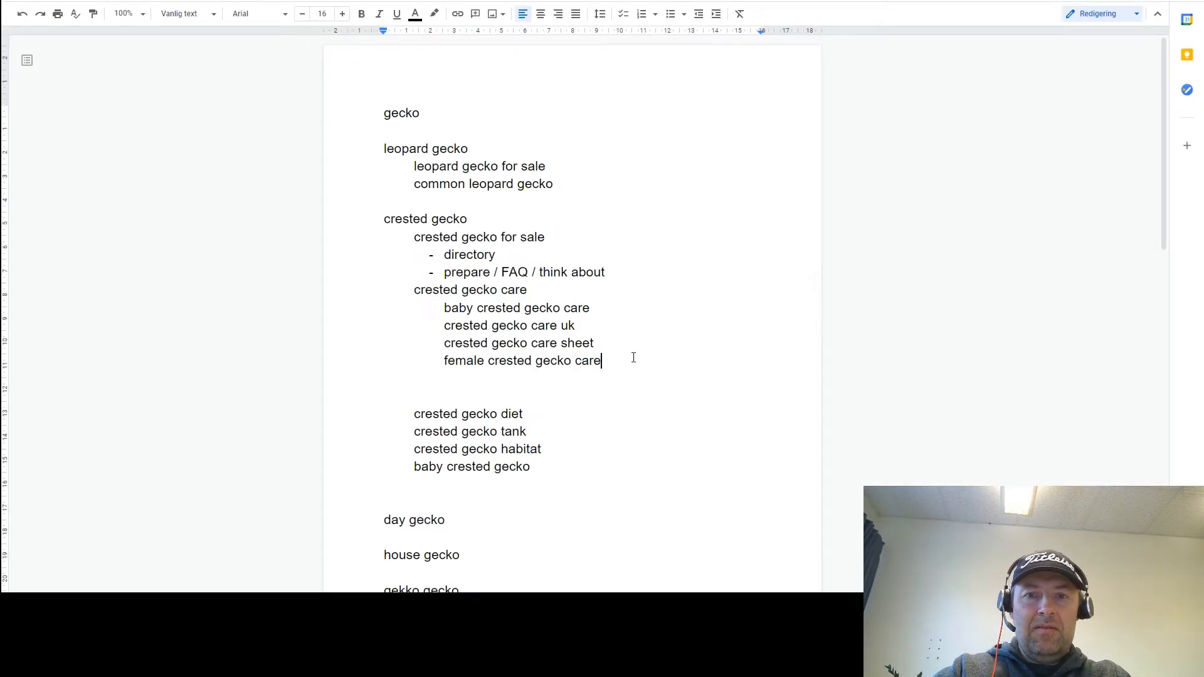
key("Return")
key("Return")
key("Return")
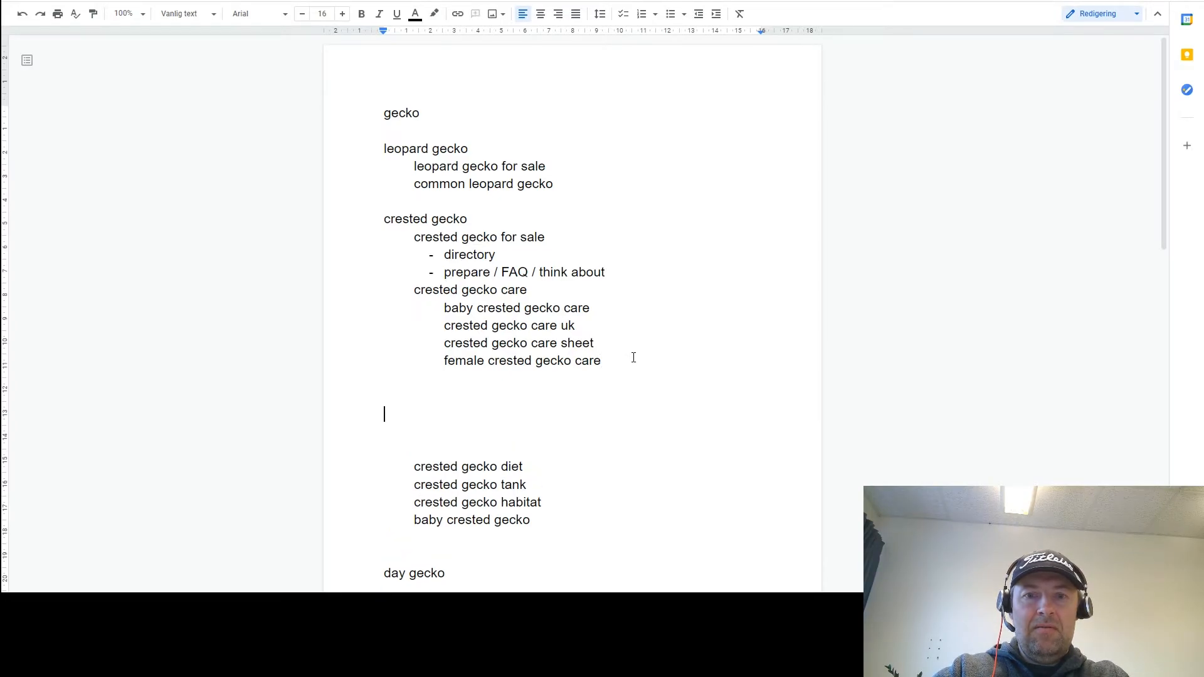
key("ctrl+v")
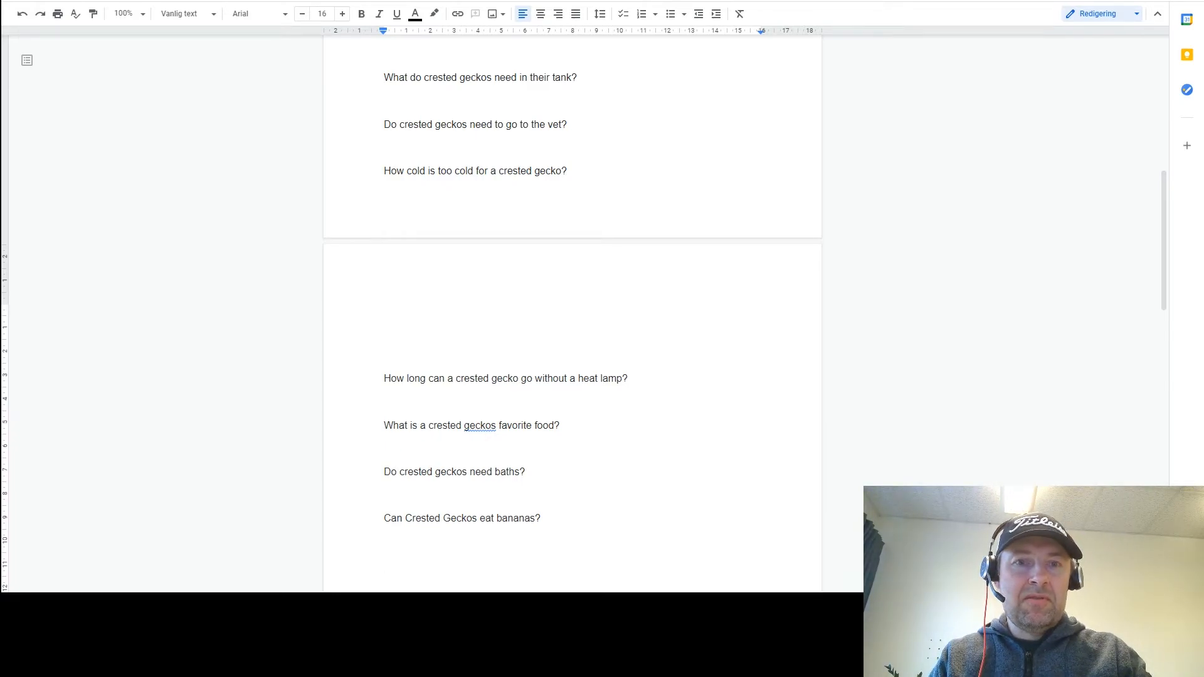
- Switch to Google Search, search for "crested gecko care" and go to the related searches at the end of the results
key("ctrl+shift+Tab")
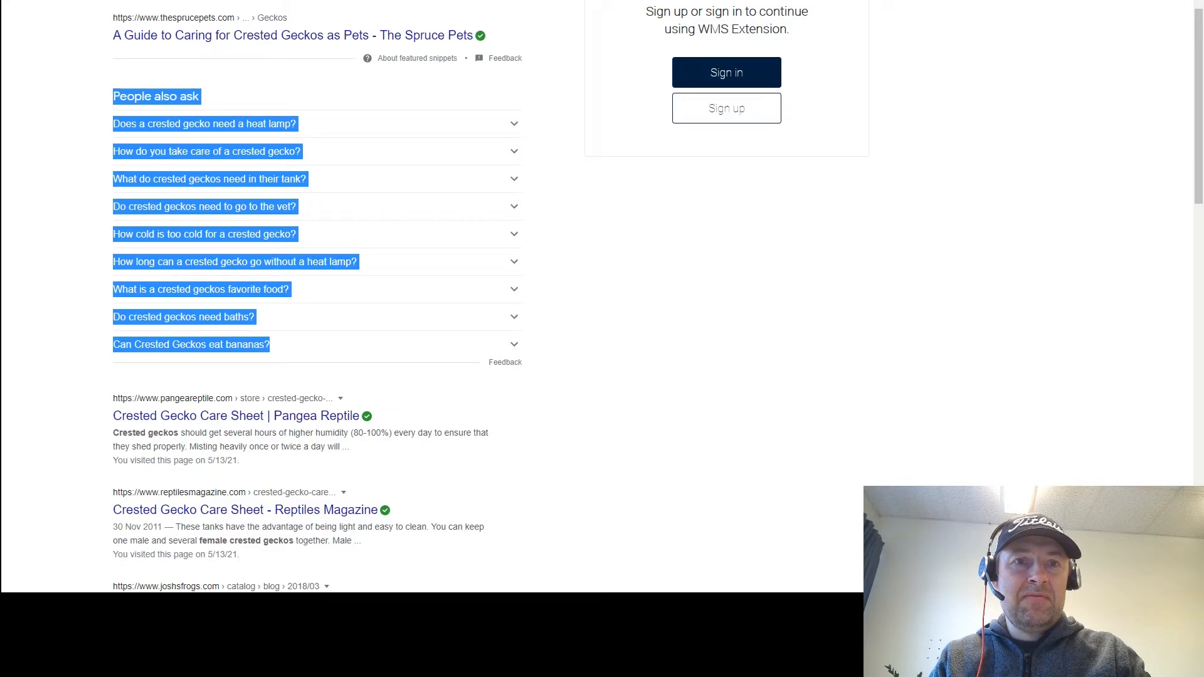
left_click(307, 2)
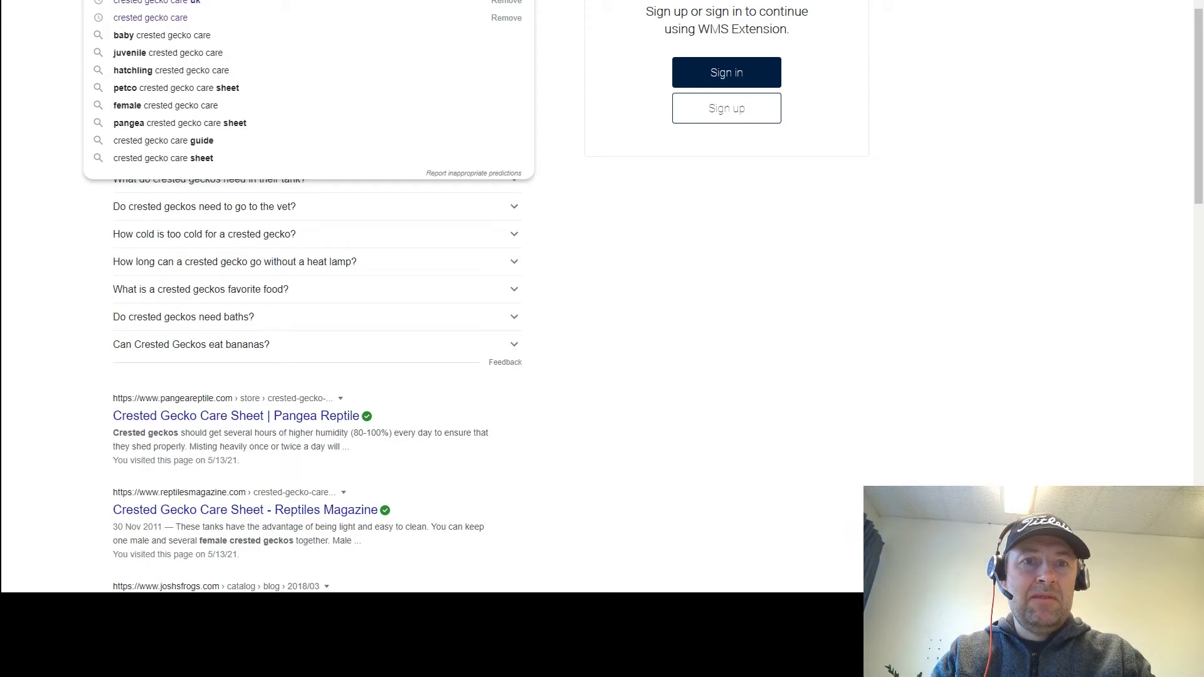
key("Return")
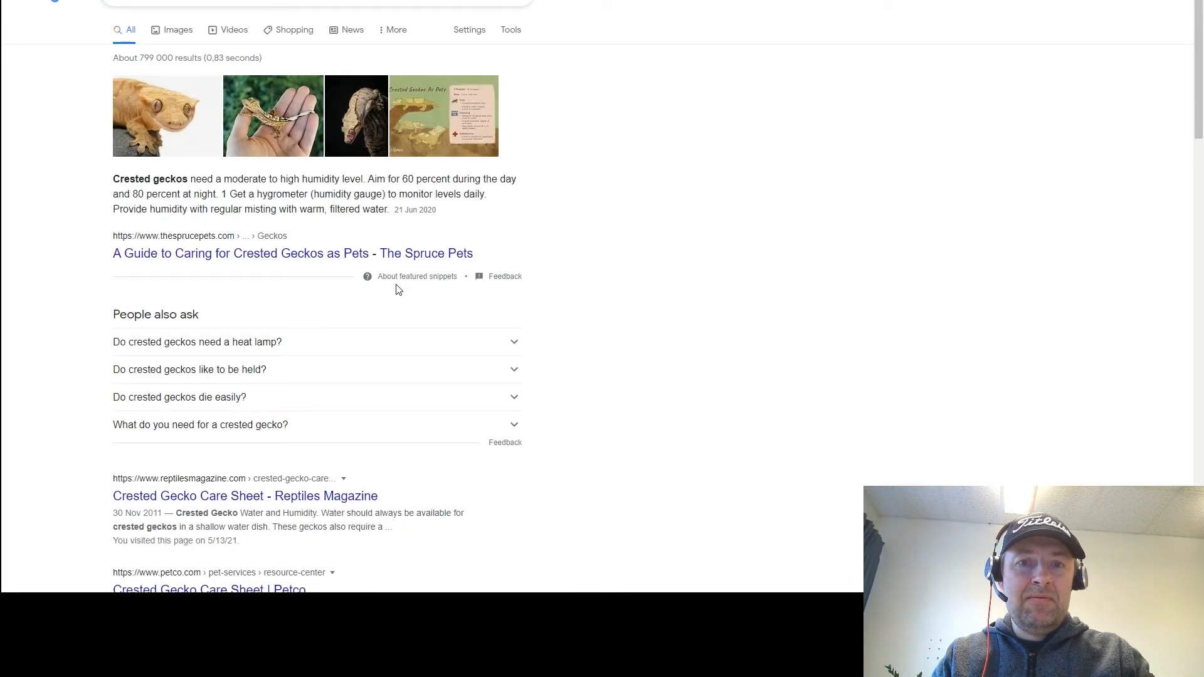
scroll(397, 289, "down", 6)
scroll(317, 295, "down", 10)
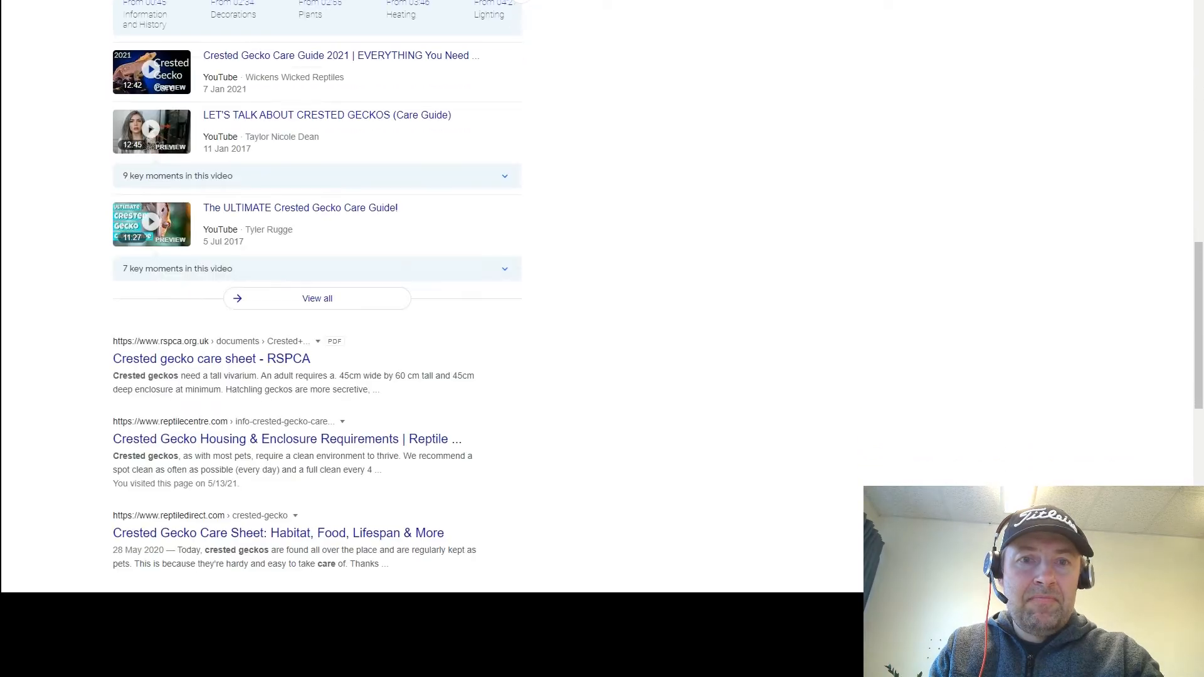
scroll(317, 295, "down", 7)
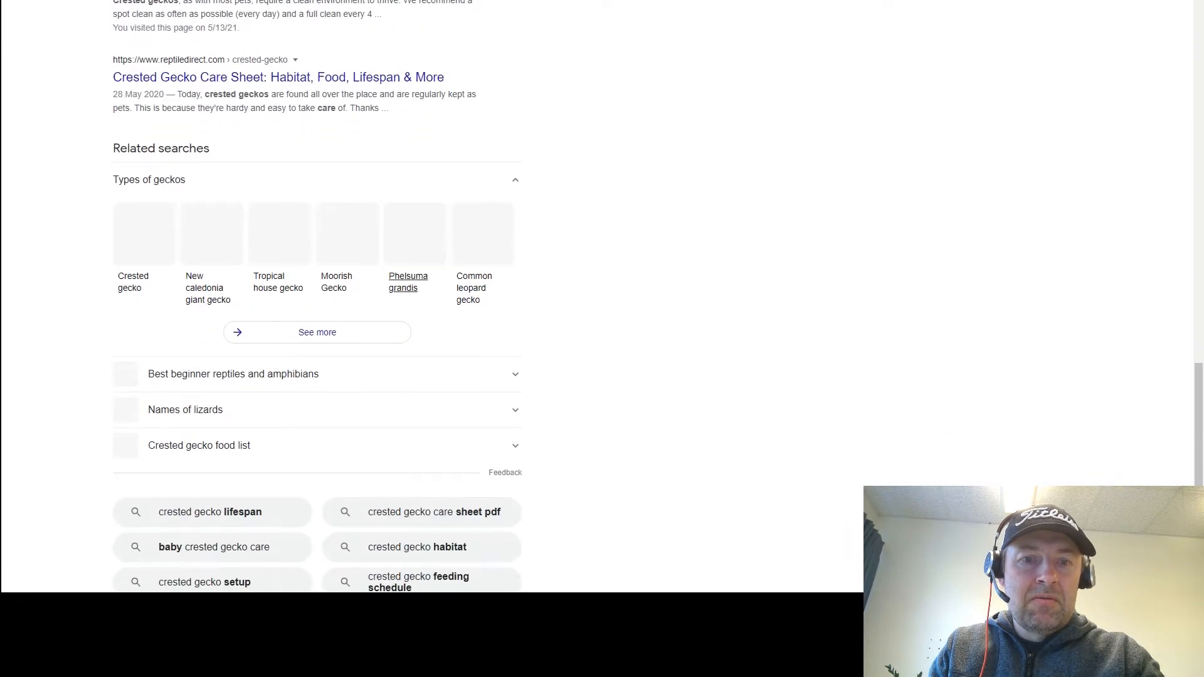
scroll(317, 294, "down", 3)
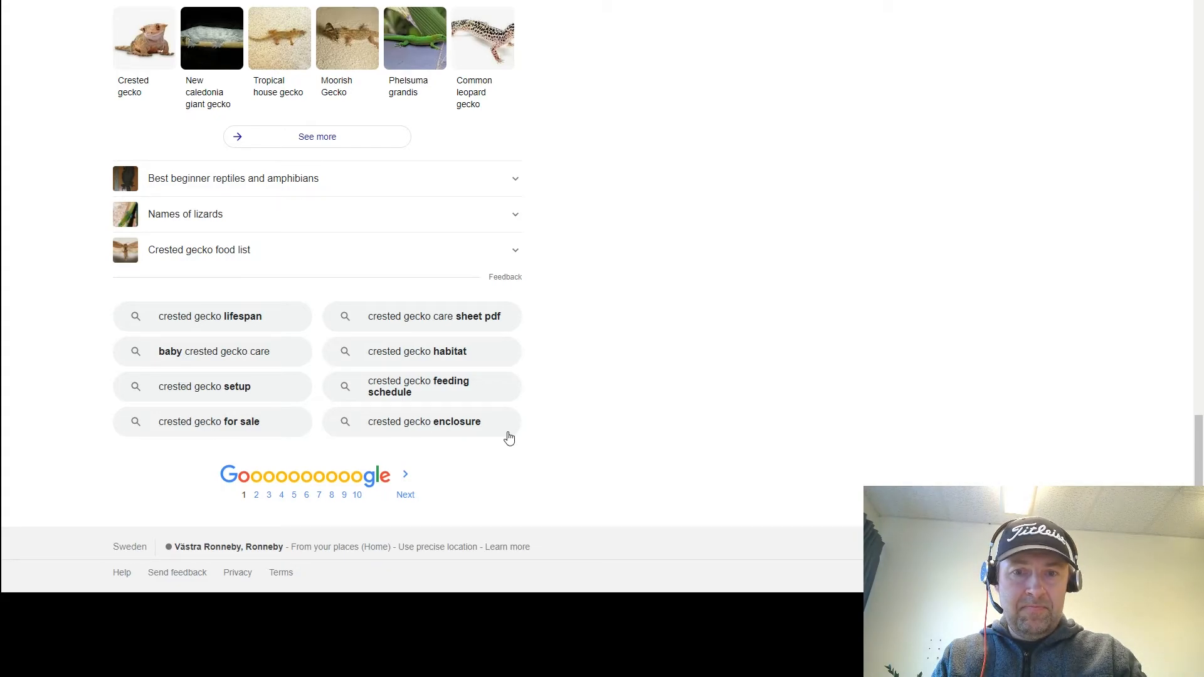
- Copy all eight related searches, from "crested gecko lifespan" to "crested gecko enclosure", into Google Docs beneath the "People also ask" questions
left_click_drag(510, 434, 566, 462)
left_click_drag(495, 424, 93, 333)
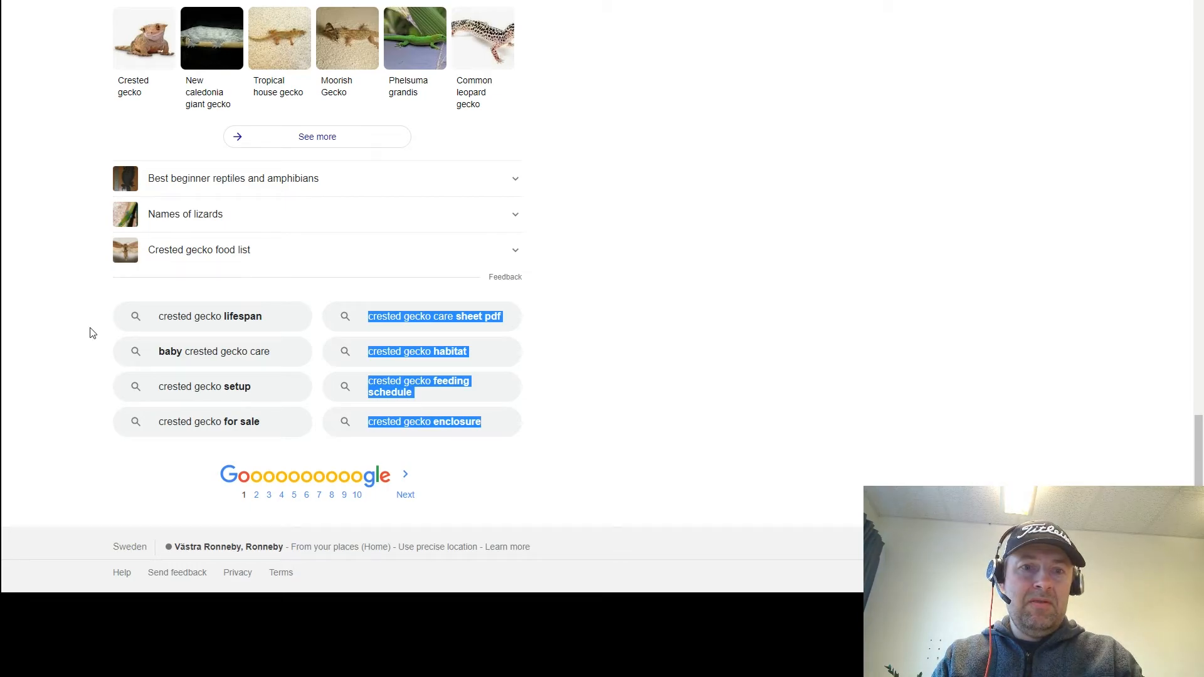
left_click(113, 300)
left_click_drag(114, 301, 489, 430)
key("ctrl+c")
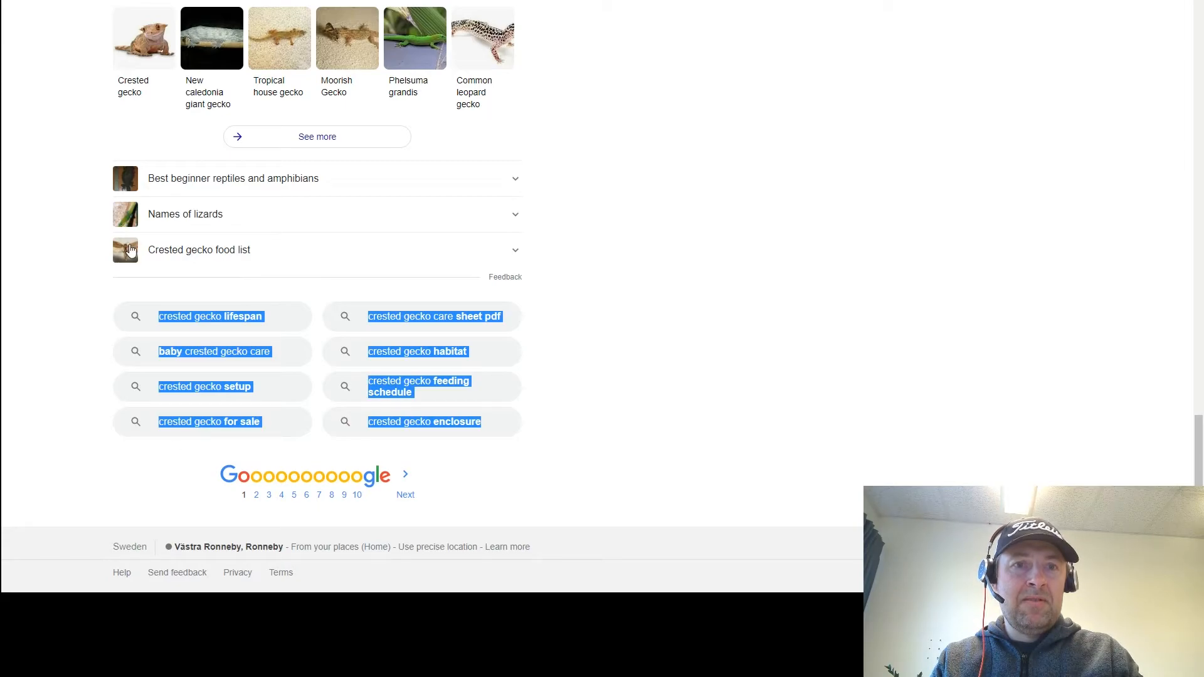
key("ctrl+Tab")
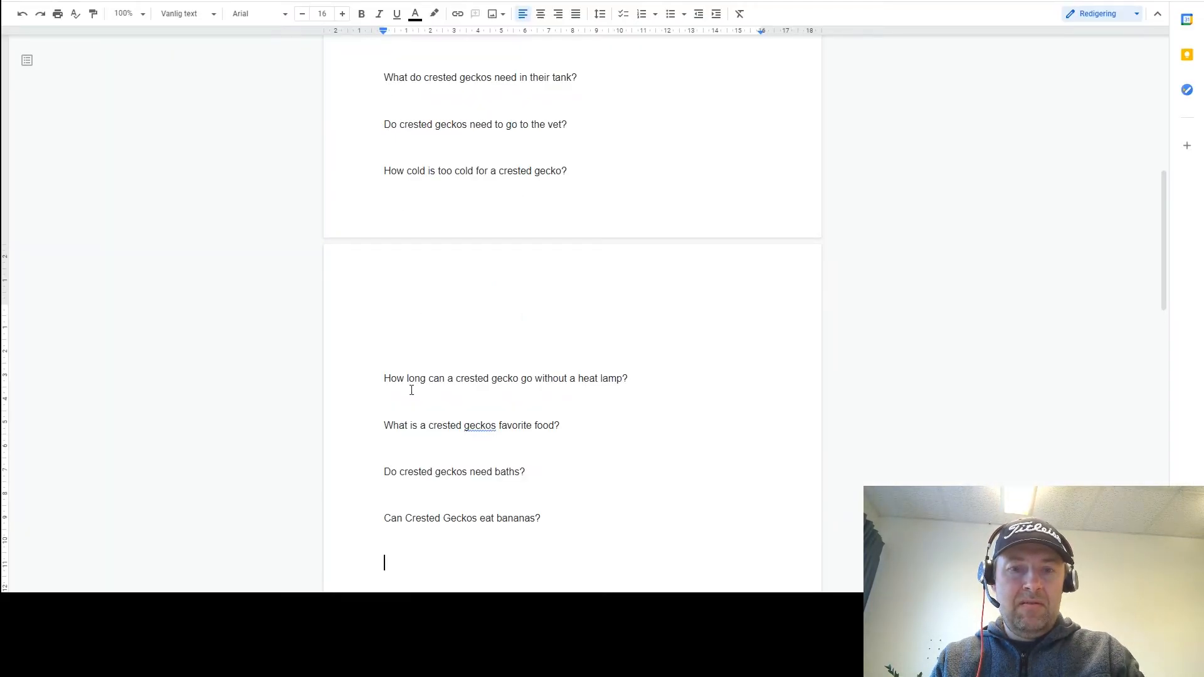
key("ctrl+v")
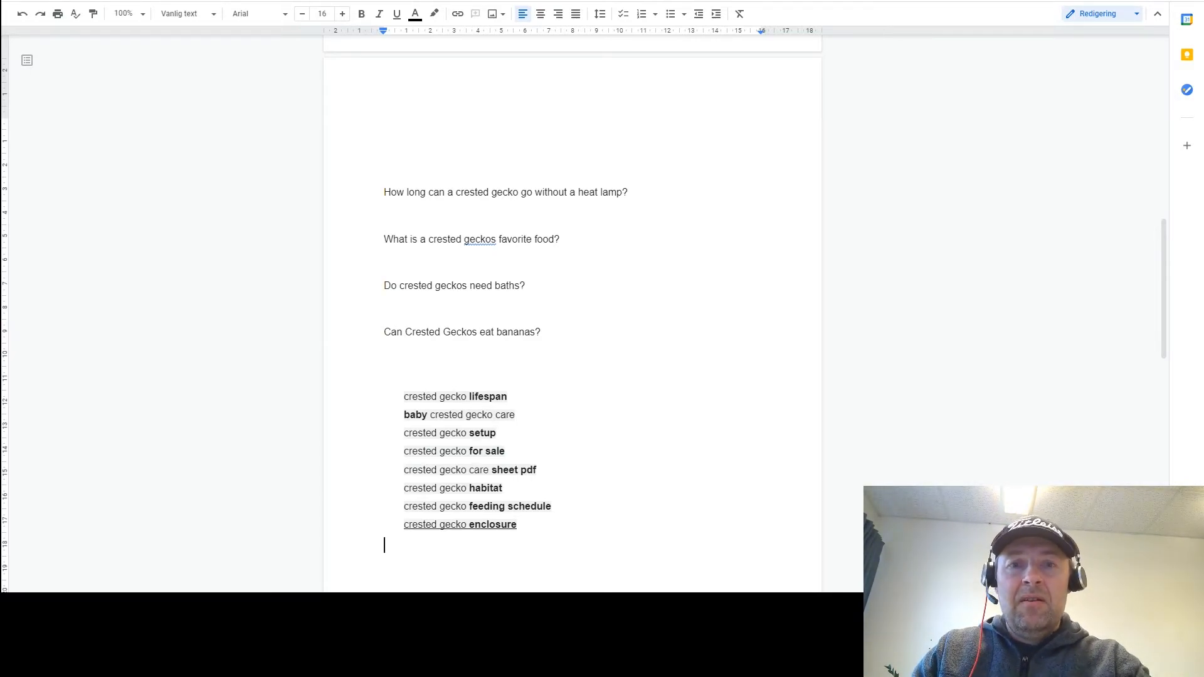
- Review the document's gecko keyword outline, the "People also ask" questions and the pasted related searches
scroll(572, 314, "up", 7)
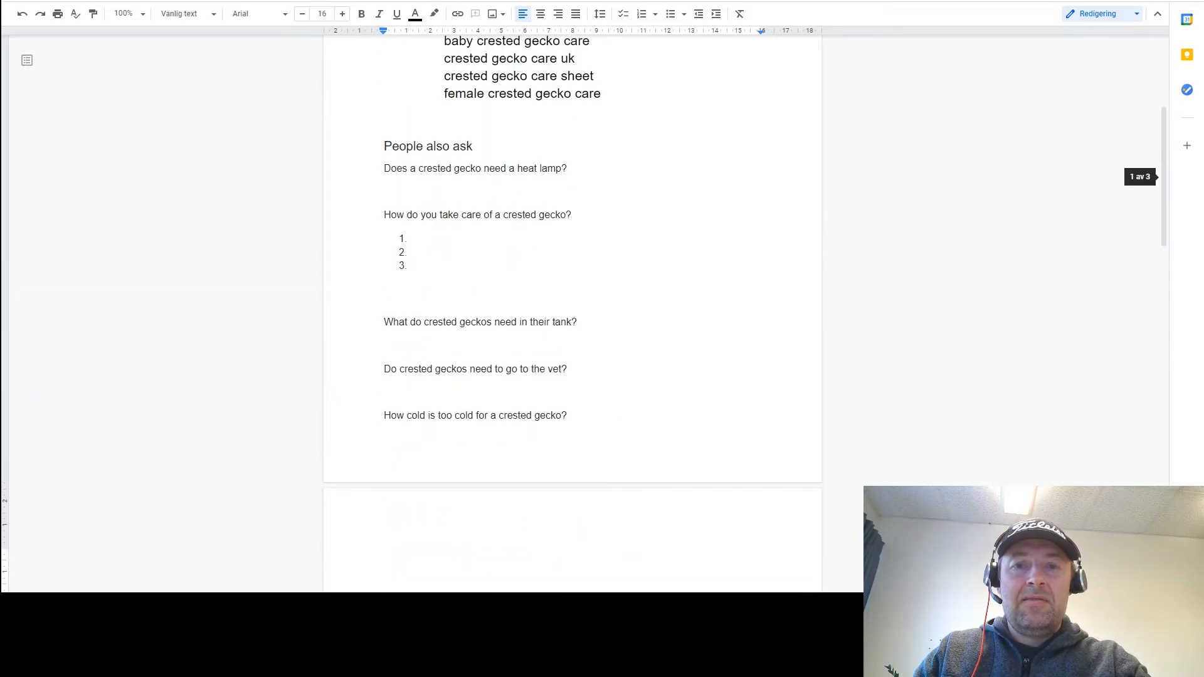
scroll(572, 314, "up", 4)
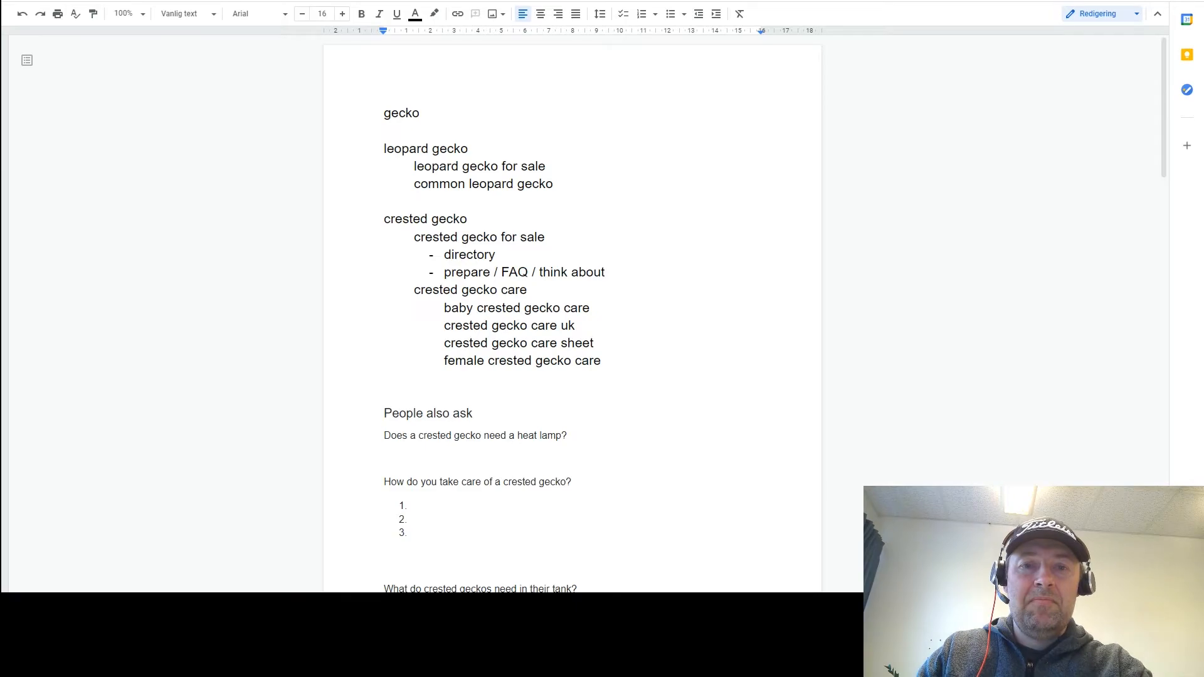
scroll(572, 313, "down", 3)
scroll(571, 301, "down", 2)
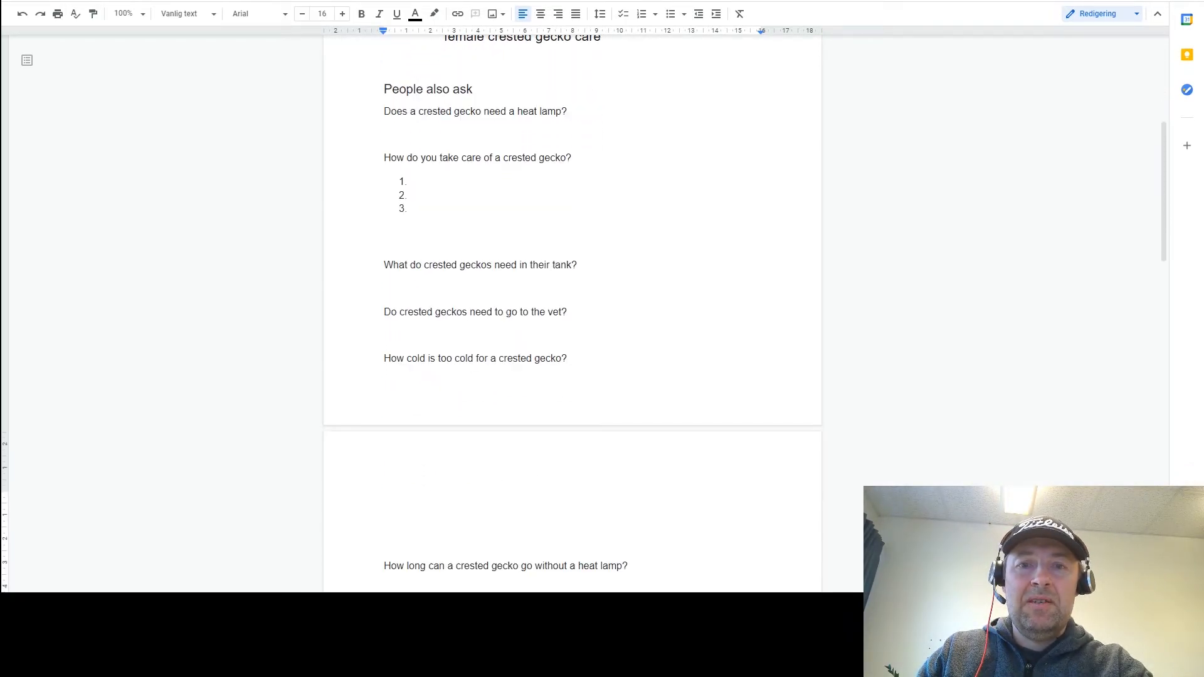
scroll(571, 301, "up", 3)
scroll(572, 301, "up", 2)
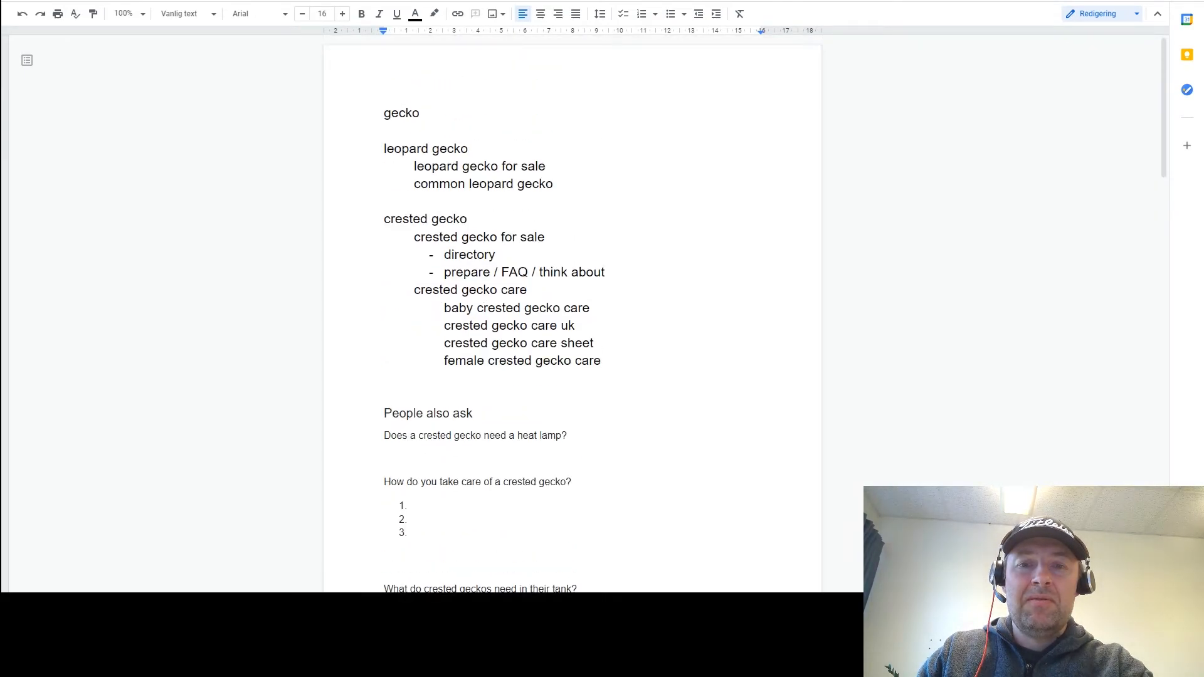
scroll(571, 300, "down", 3)
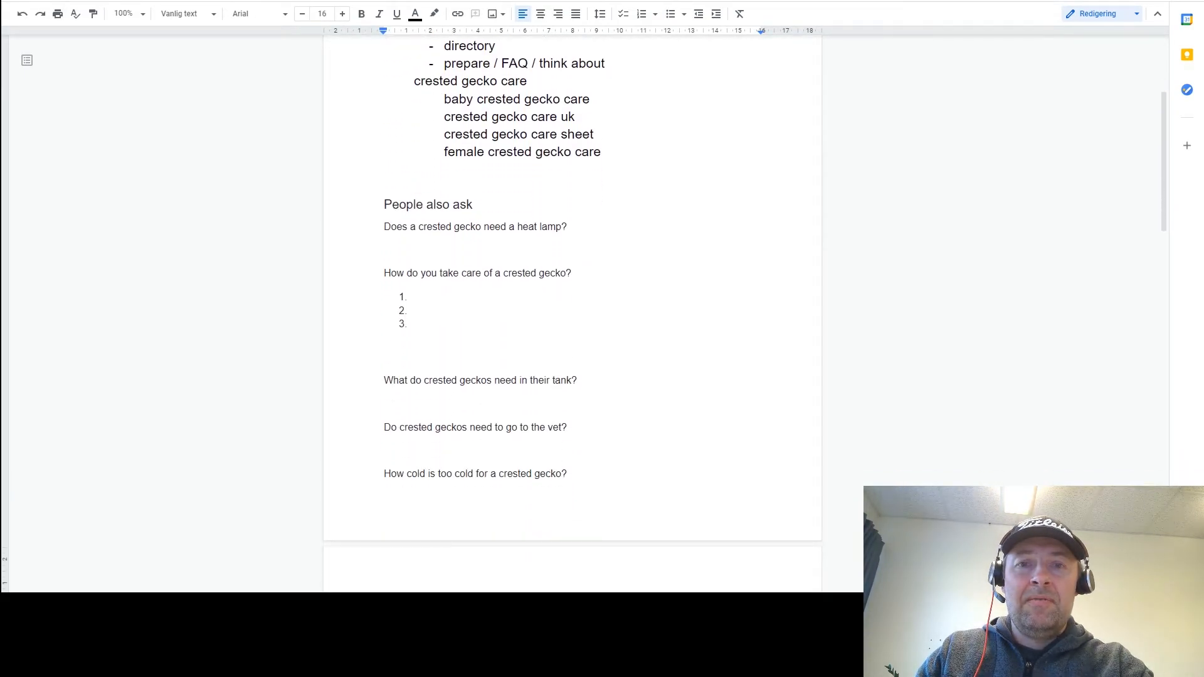
scroll(572, 301, "down", 1)
scroll(572, 301, "up", 4)
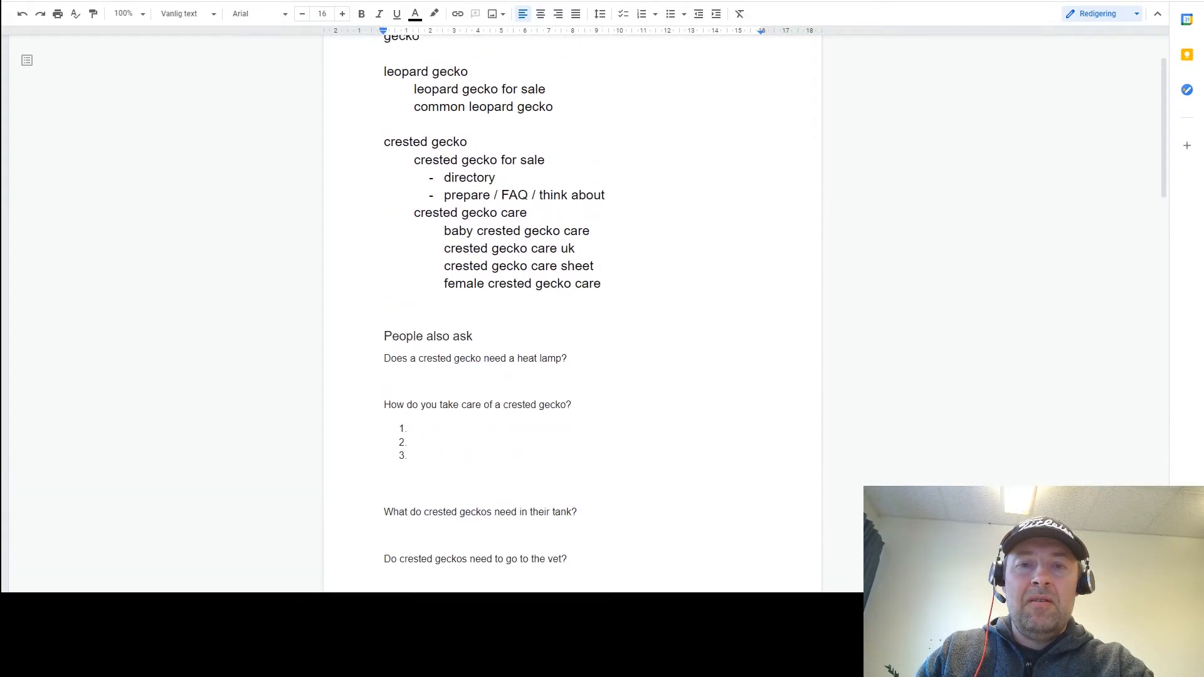
scroll(572, 301, "down", 4)
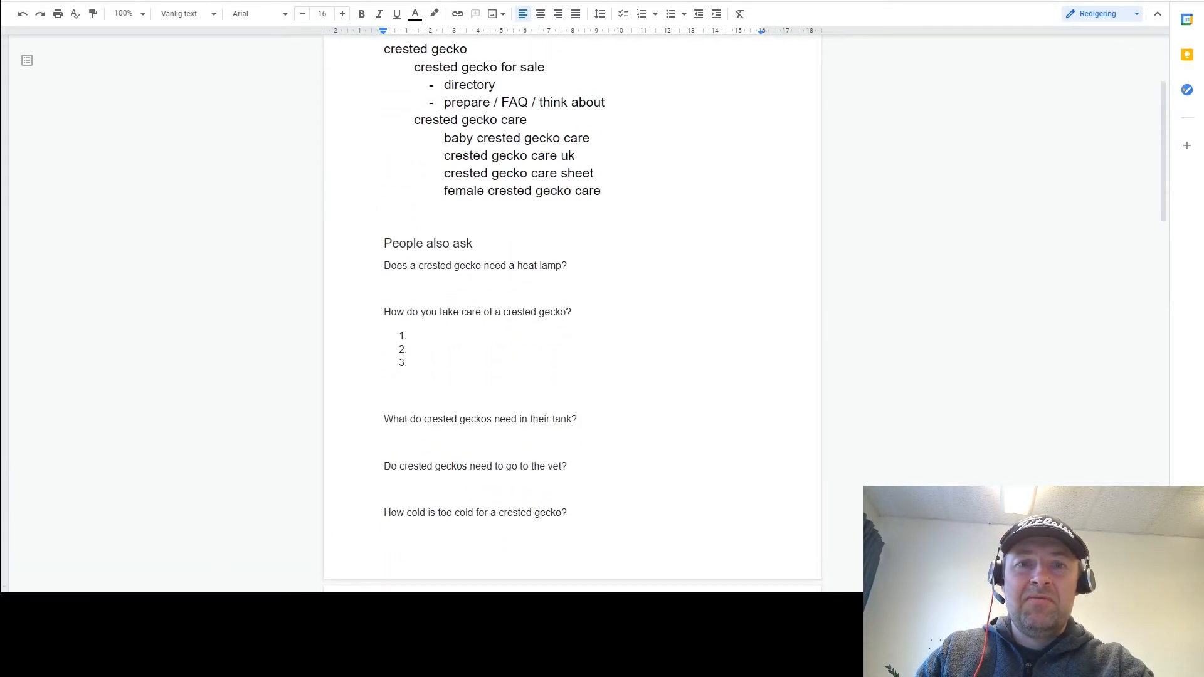
scroll(572, 301, "down", 2)
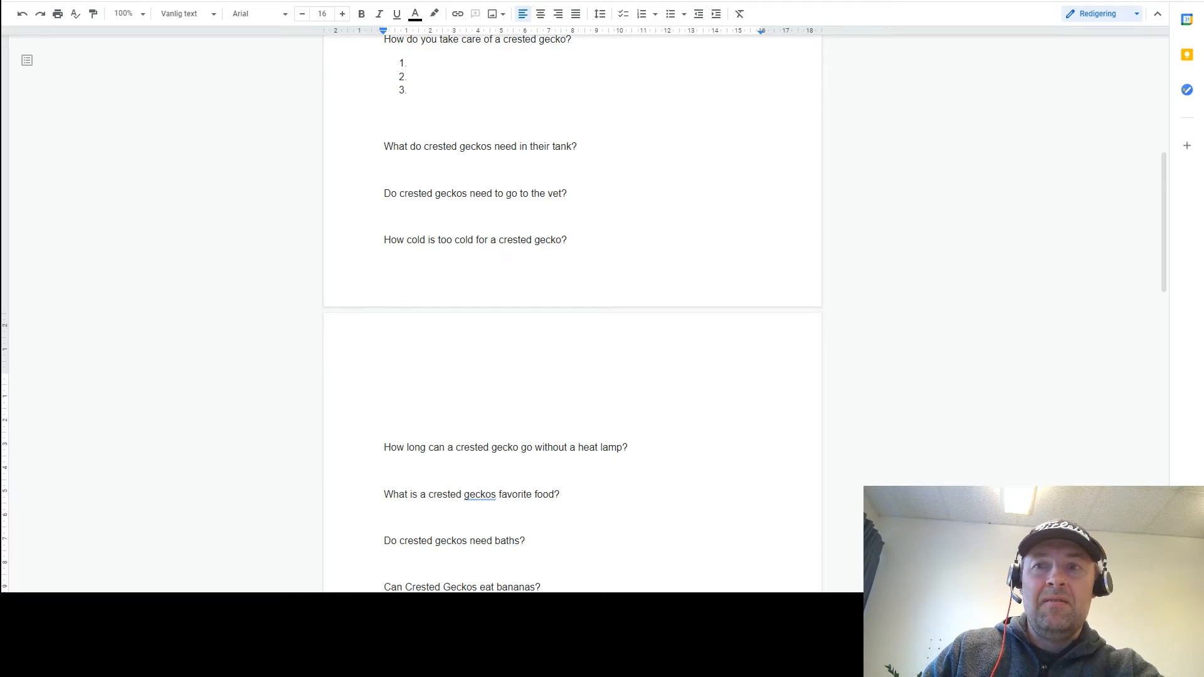
scroll(572, 301, "down", 8)
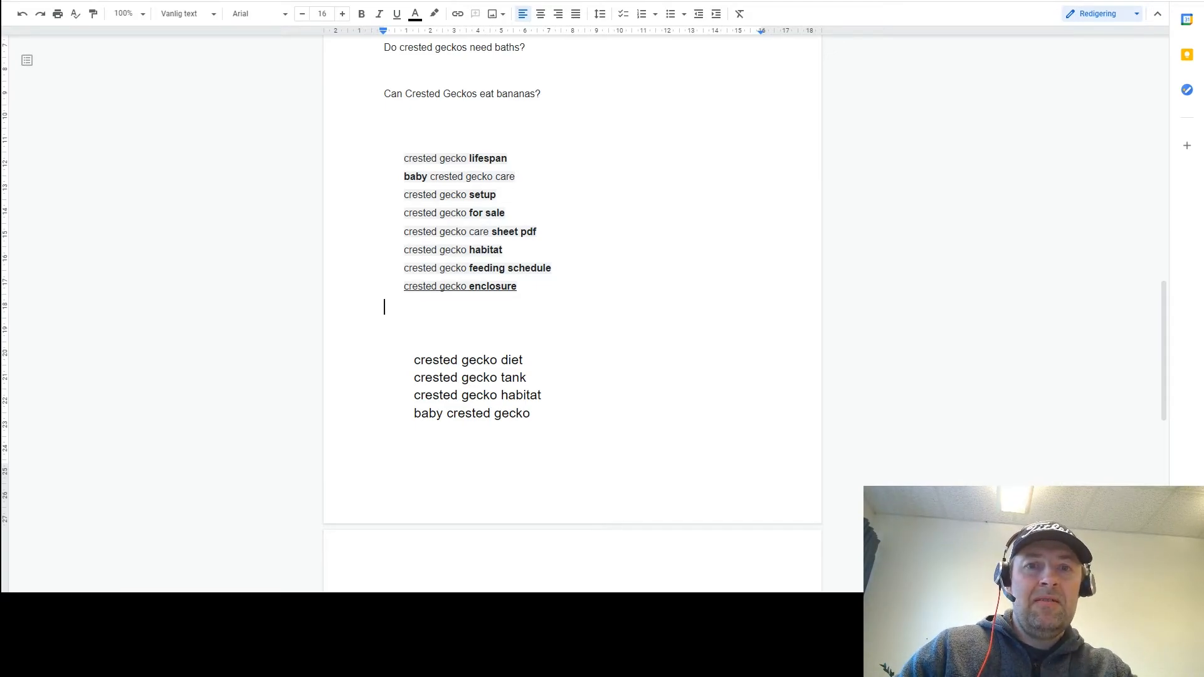
scroll(265, 390, "up", 4)
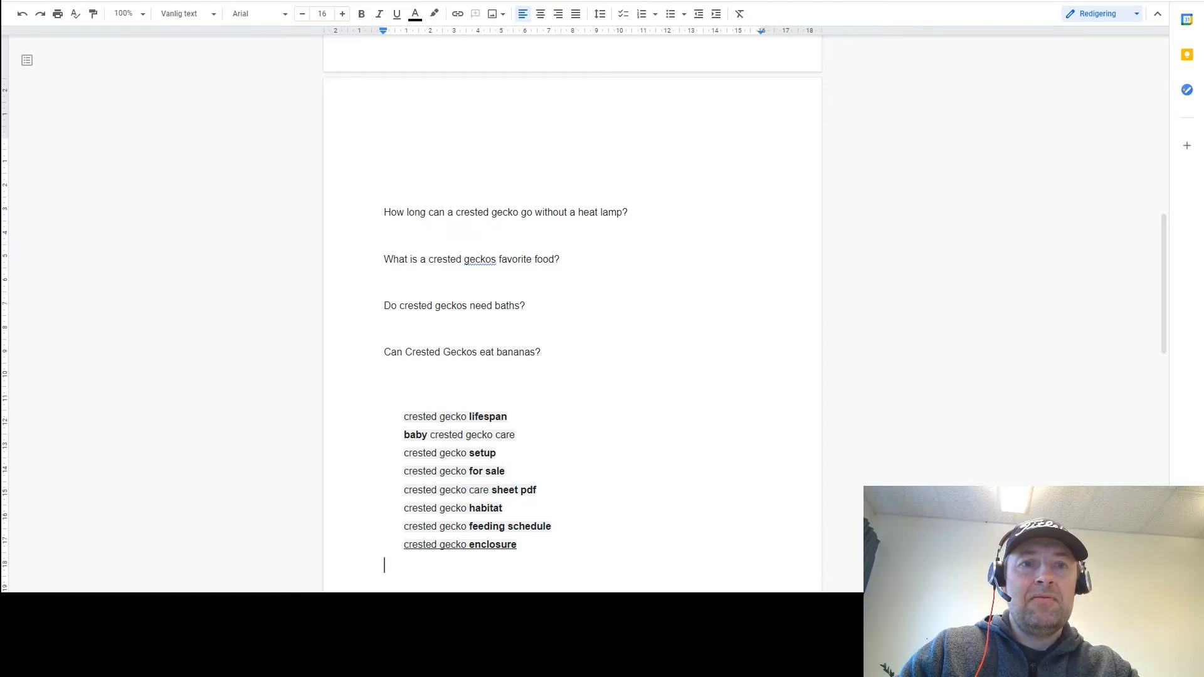
- Check the crested gecko keyword ideas in Keyword Planner and the related searches in Google Search, and return to the Google Docs outline's beginning
left_click(128, 1)
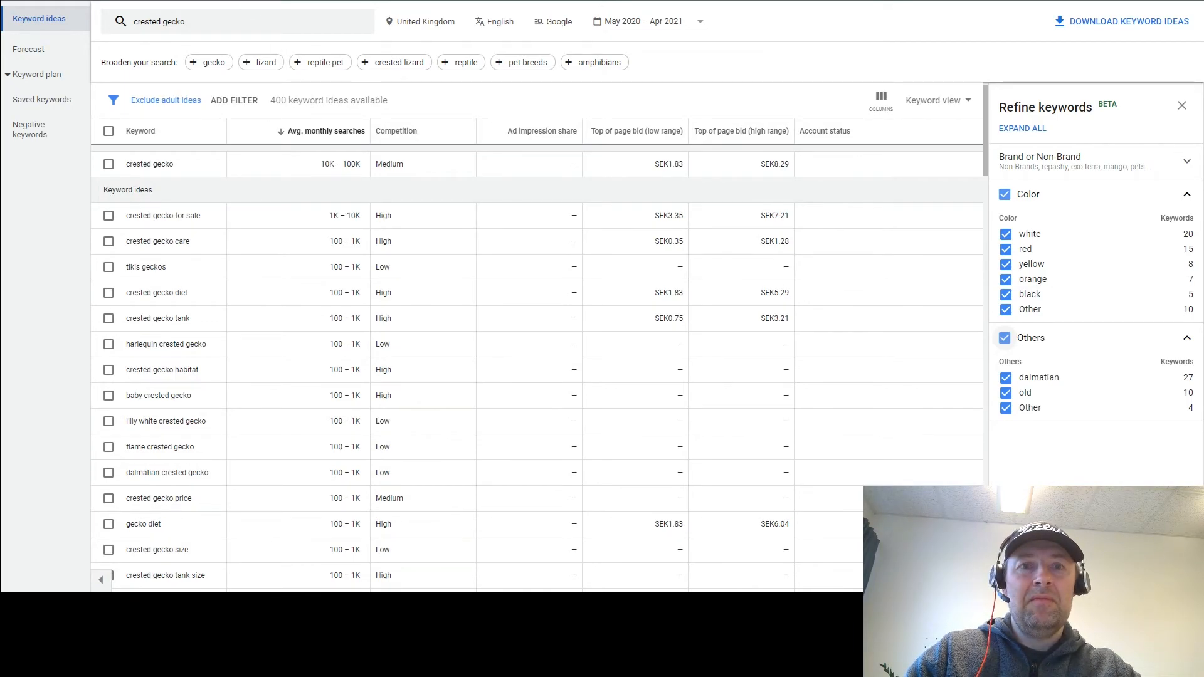
key("ctrl+Tab")
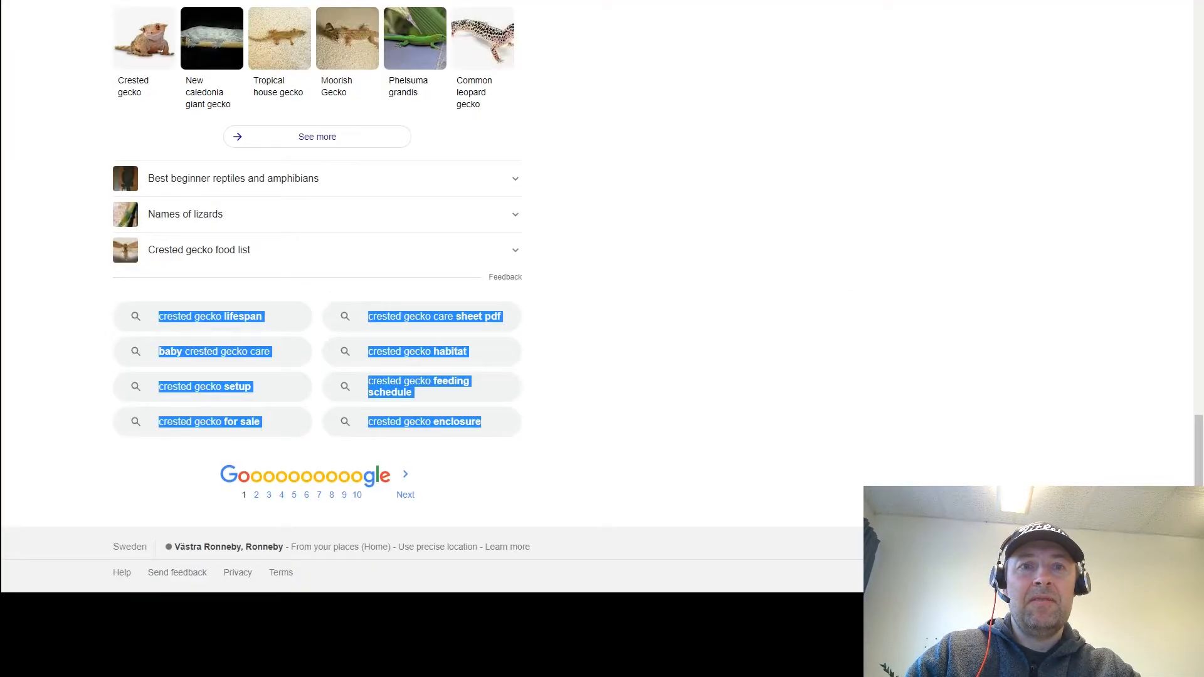
key("ctrl+Tab")
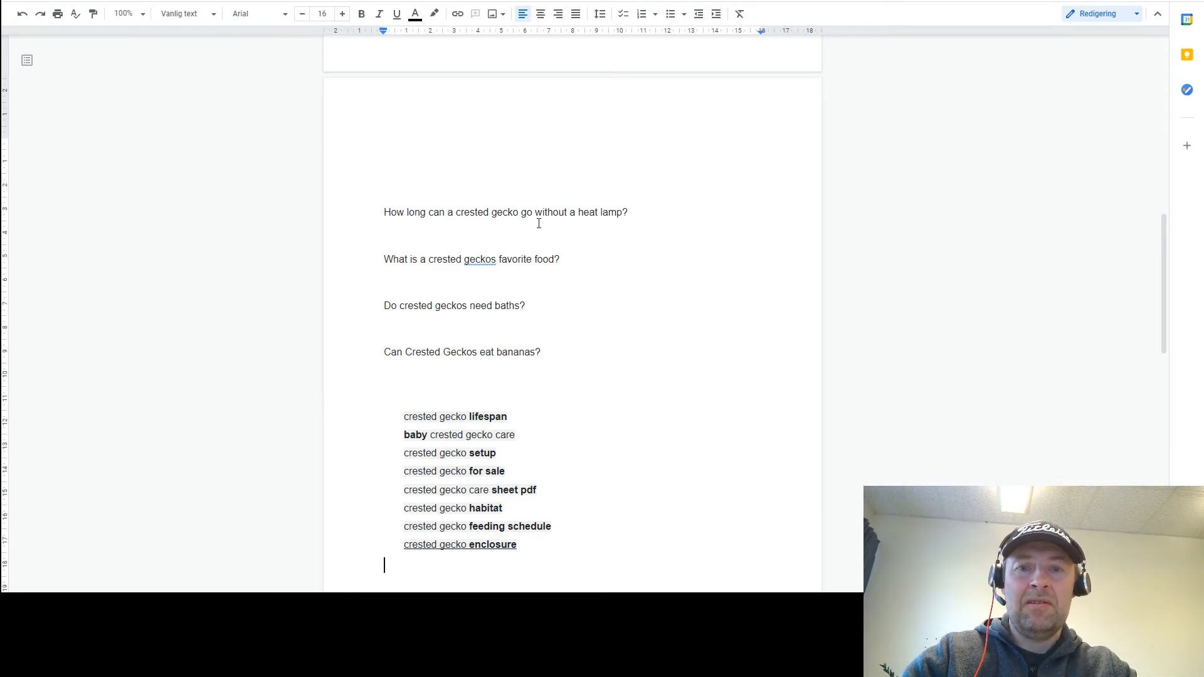
scroll(538, 223, "up", 2)
scroll(537, 223, "up", 8)
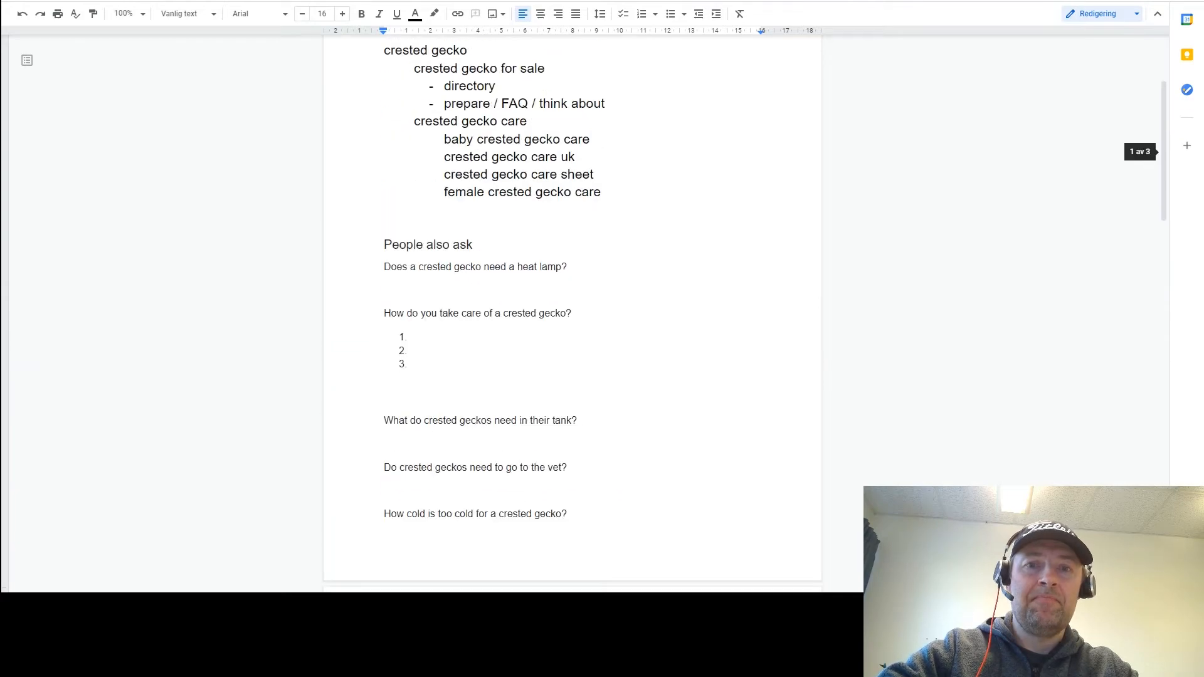
scroll(537, 224, "up", 2)
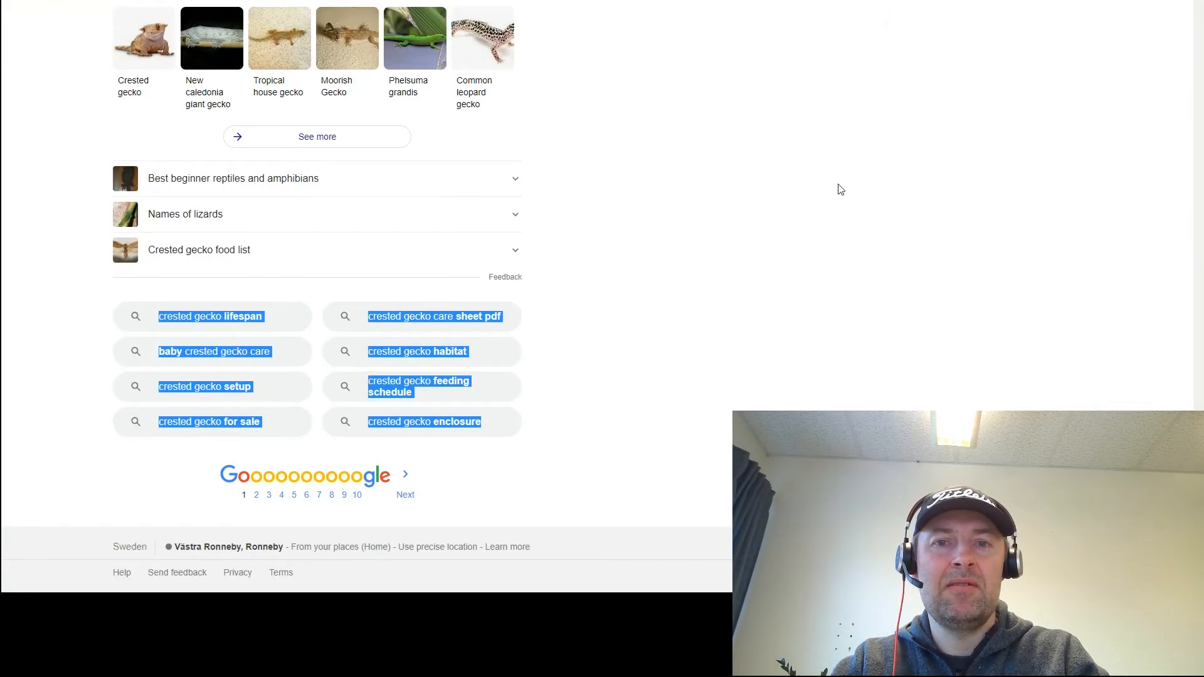
- Switch to Google Search, review the "crested gecko care" snippet, "People also ask" questions and videos, and return to the Google Docs outline
left_click(839, 188)
scroll(840, 190, "up", 20)
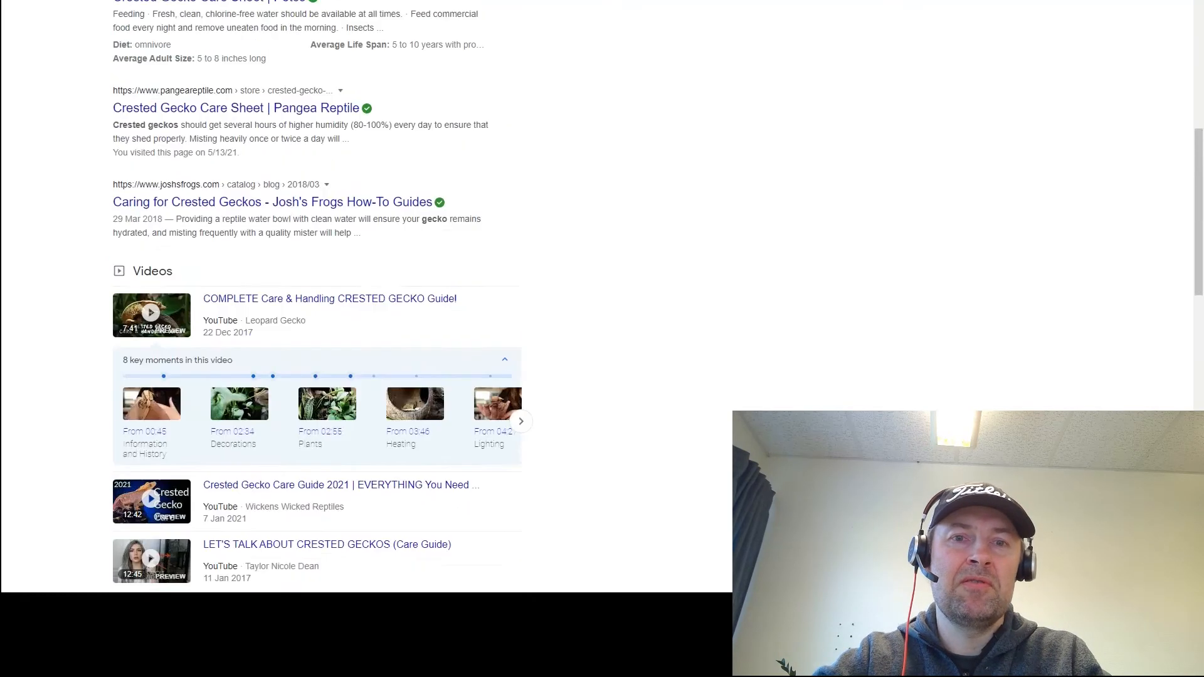
scroll(595, 295, "up", 1)
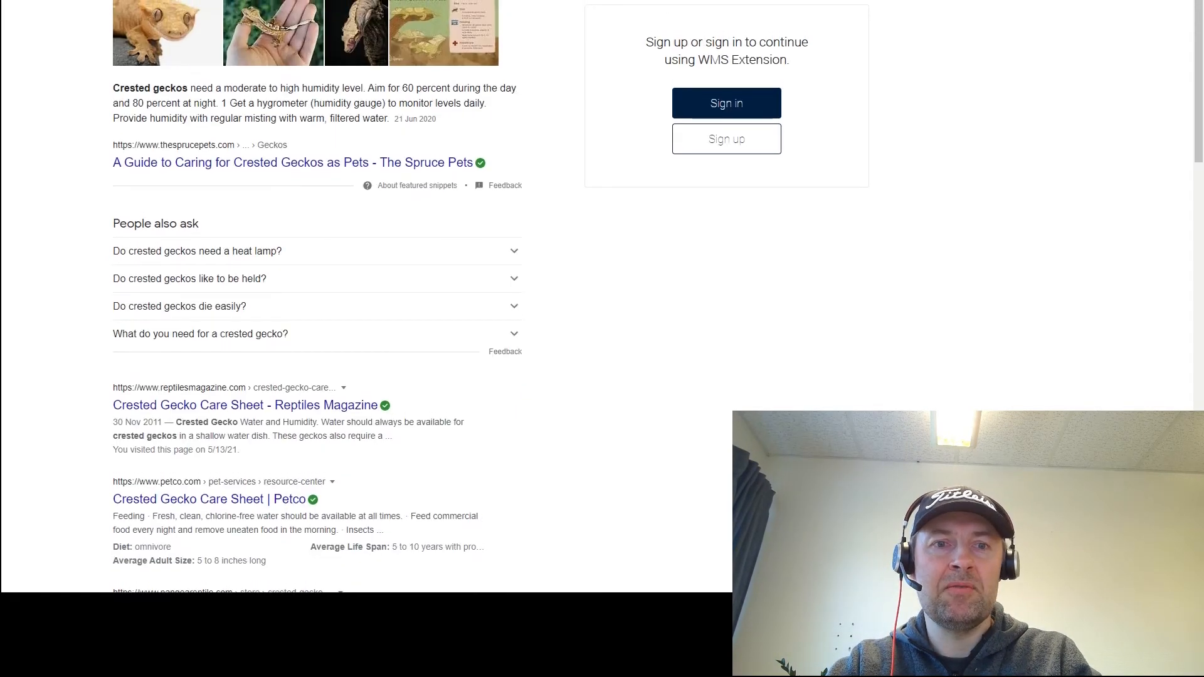
scroll(596, 295, "up", 2)
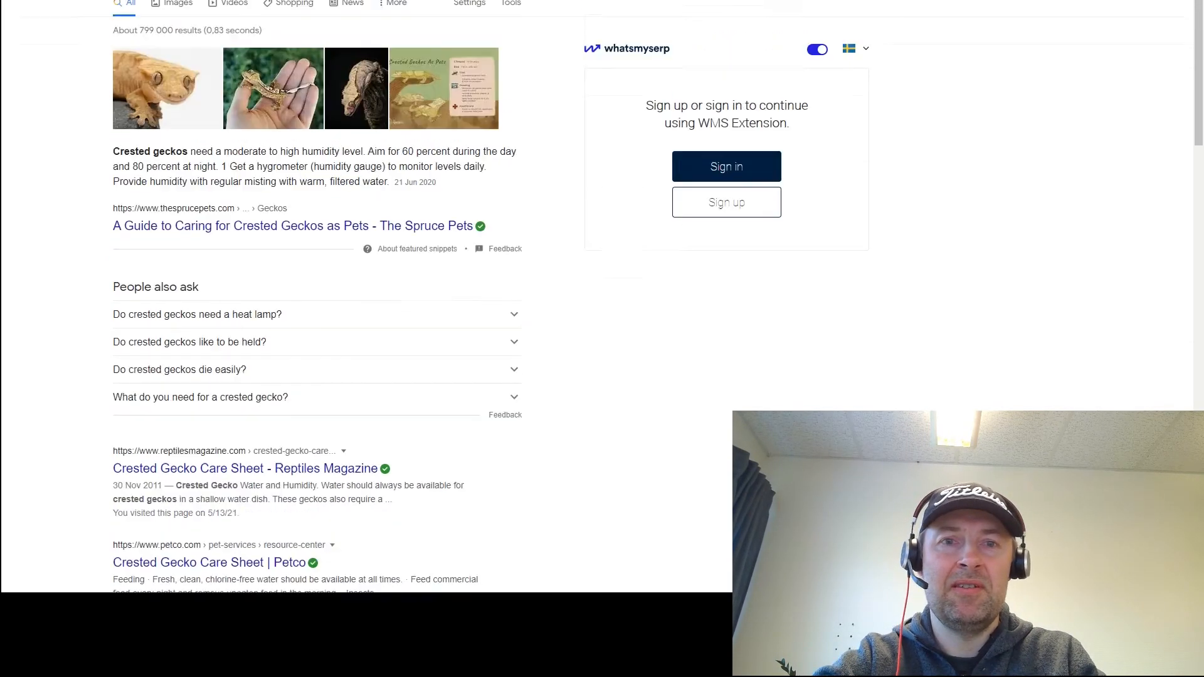
scroll(315, 197, "down", 13)
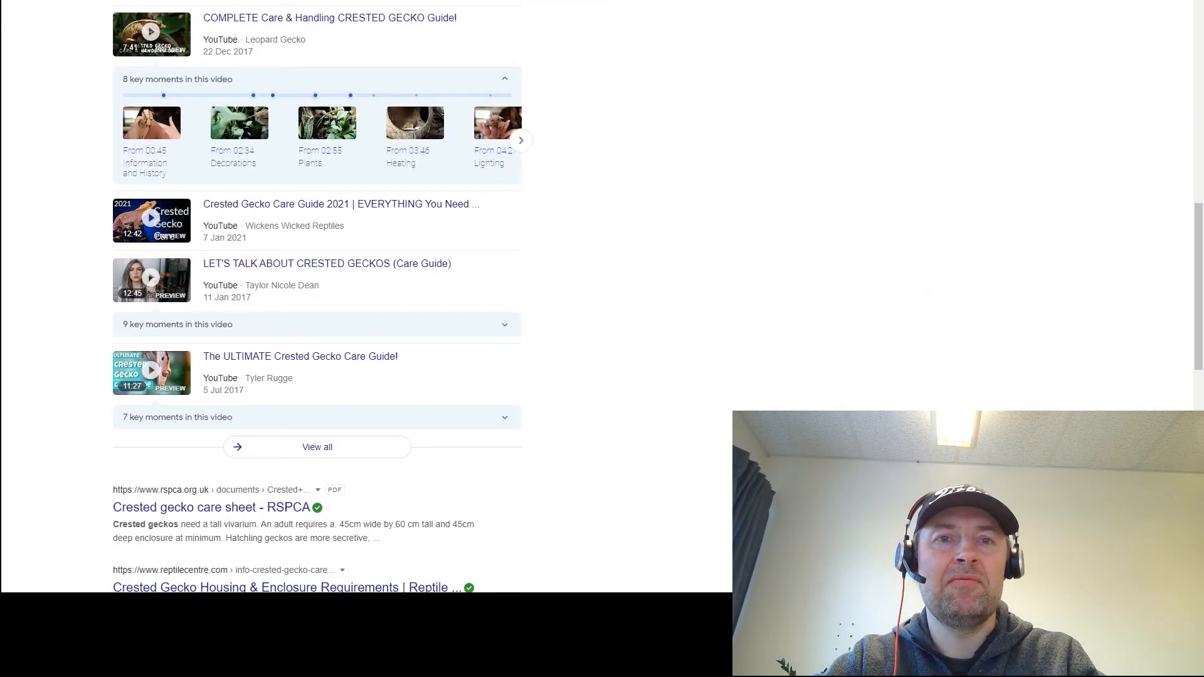
key("ctrl+Tab")
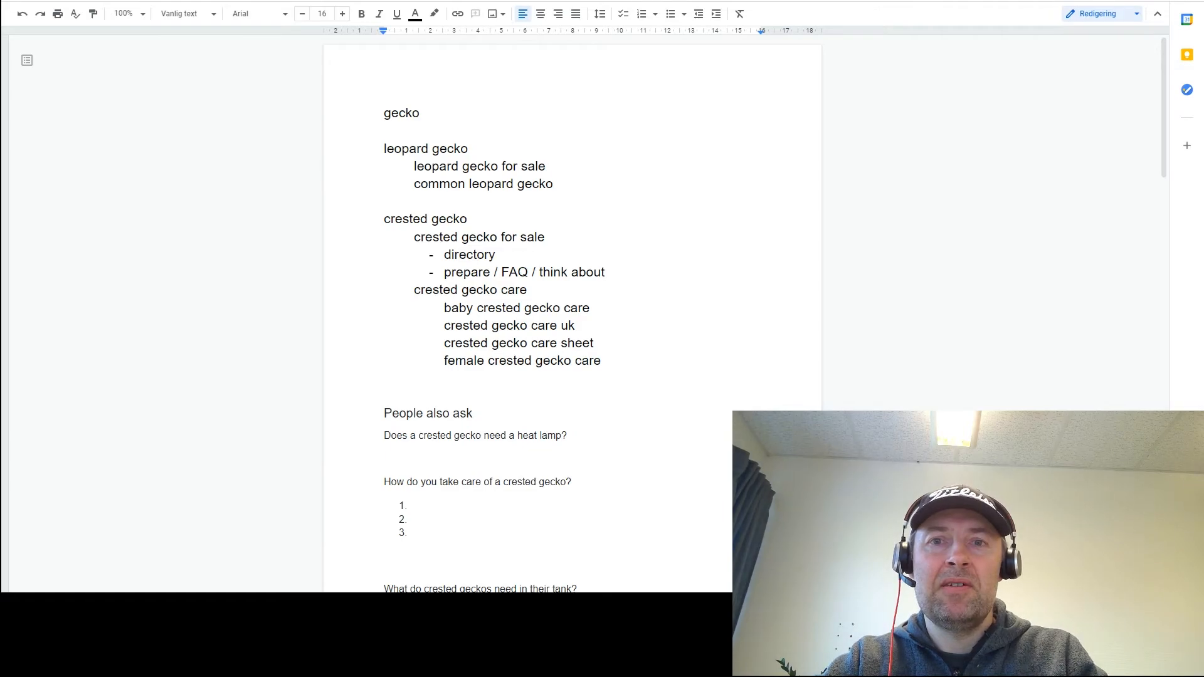
- Switch to Google Sheets and view the "gecko" sheet, returning to the "crested gecko" sheet
key("ctrl+Tab")
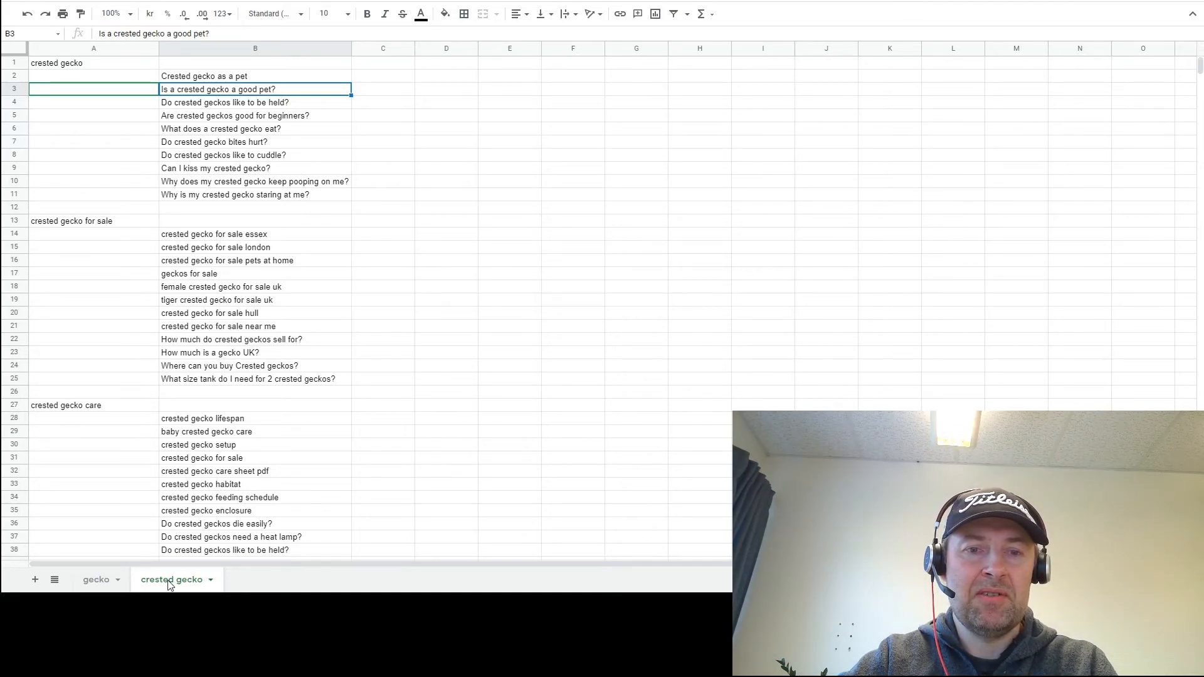
left_click(103, 583)
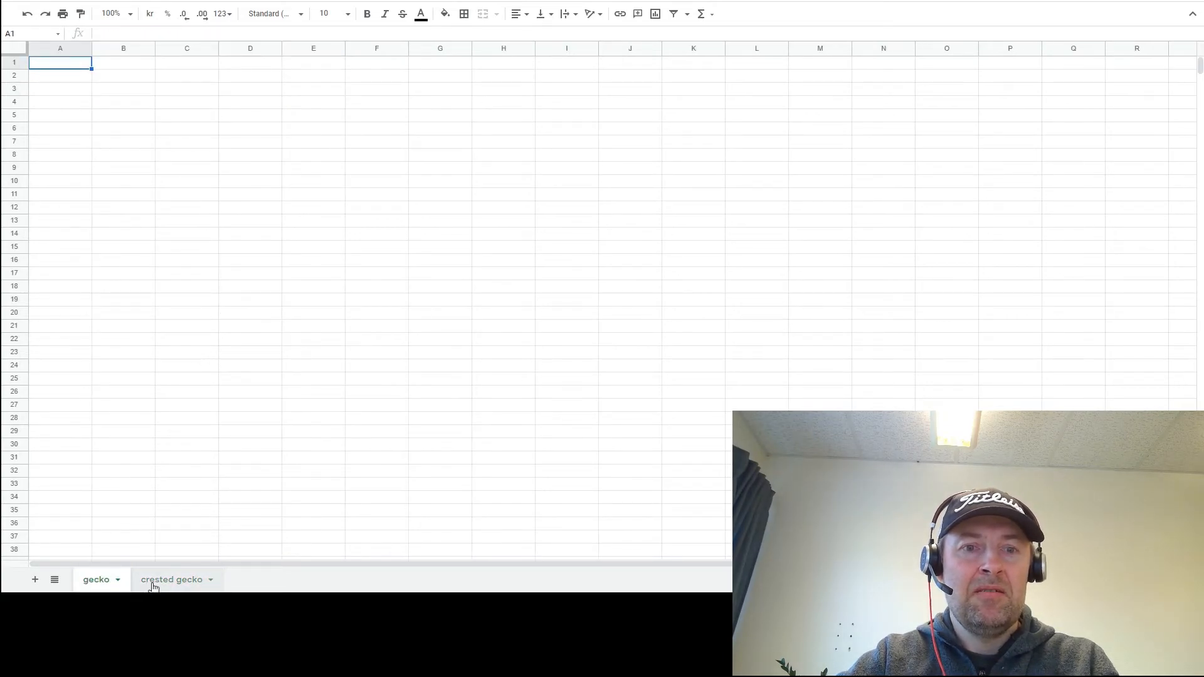
left_click(153, 583)
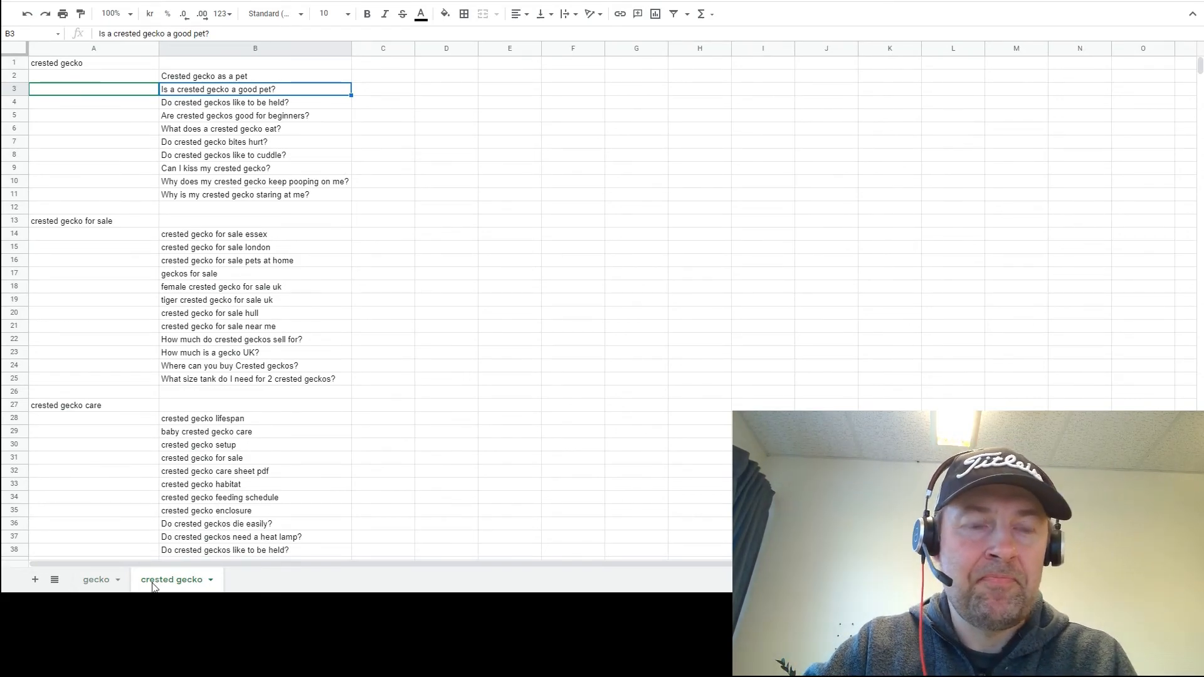
- Examine the "crested gecko" topic in cell A1 and go through its questions in column B, starting at "Is a crested gecko a good pet?"
left_click(65, 67)
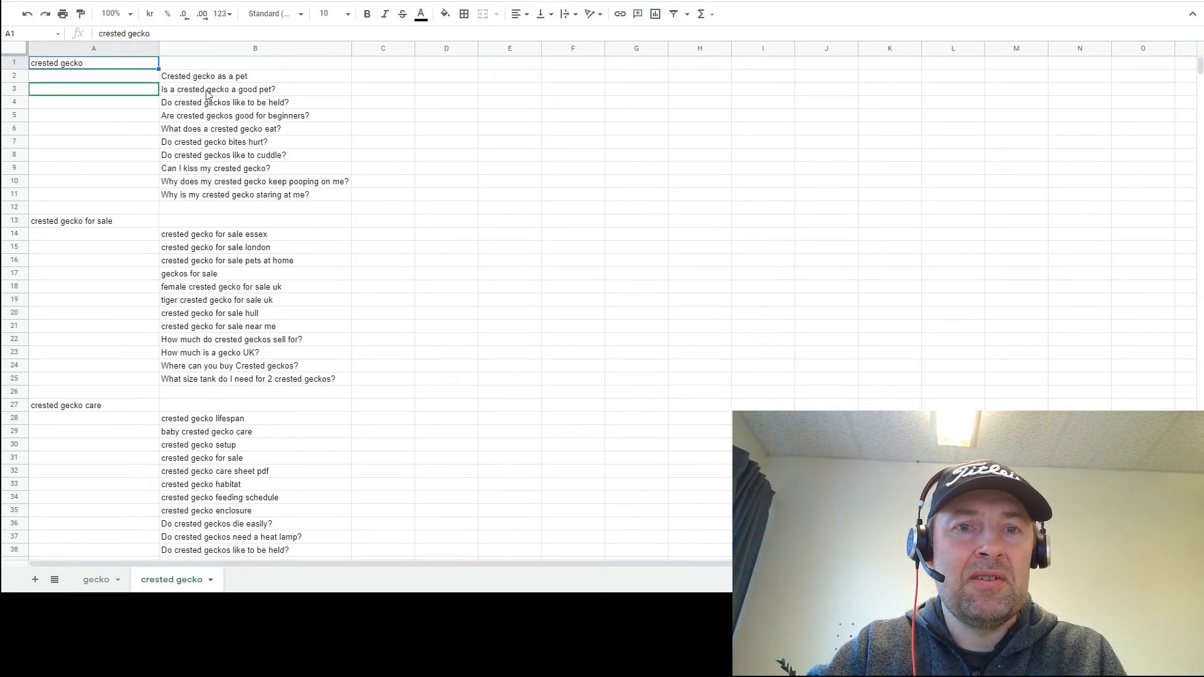
left_click(248, 92)
key("Down")
key("Down")
key("Down")
key("Down")
key("Down")
key("Down")
key("Down")
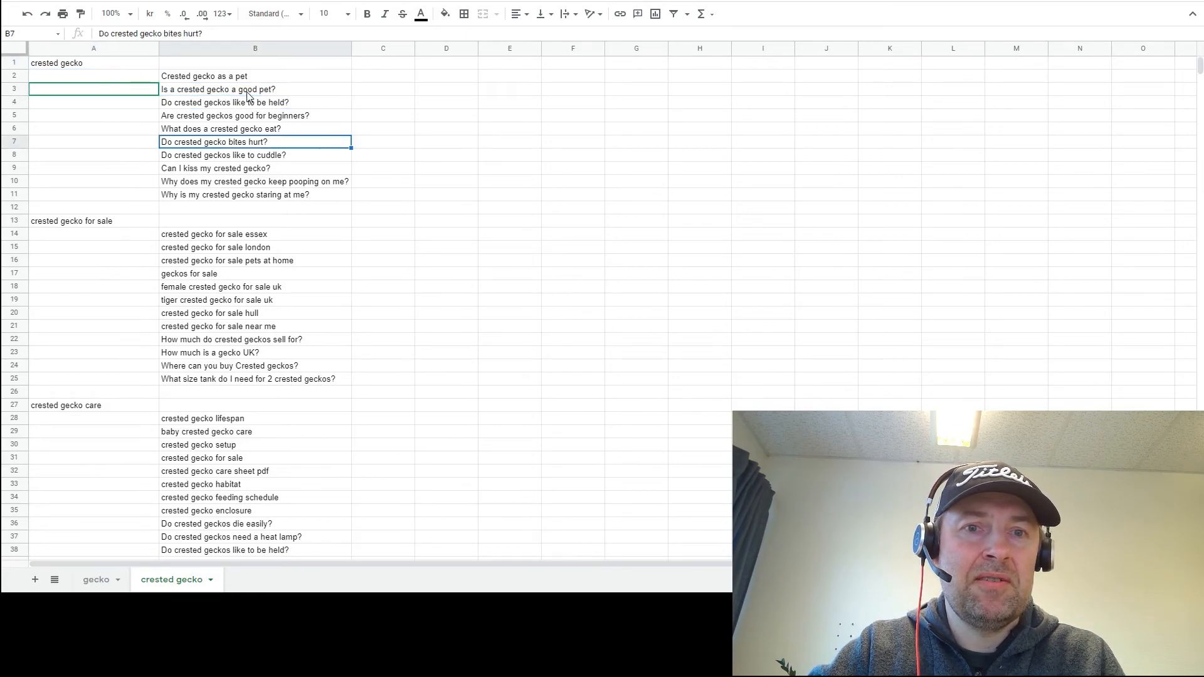
- Go through the remaining "crested gecko" questions to B11 and return to "Crested gecko as a pet" in B2
key("Down")
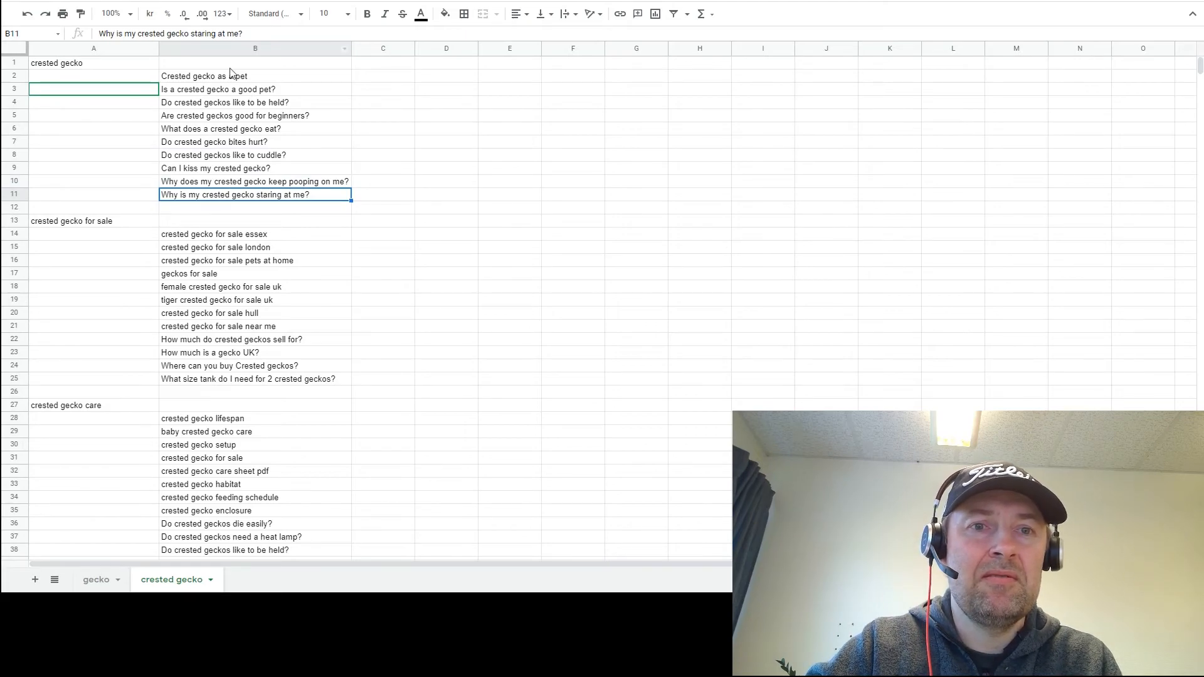
left_click(209, 78)
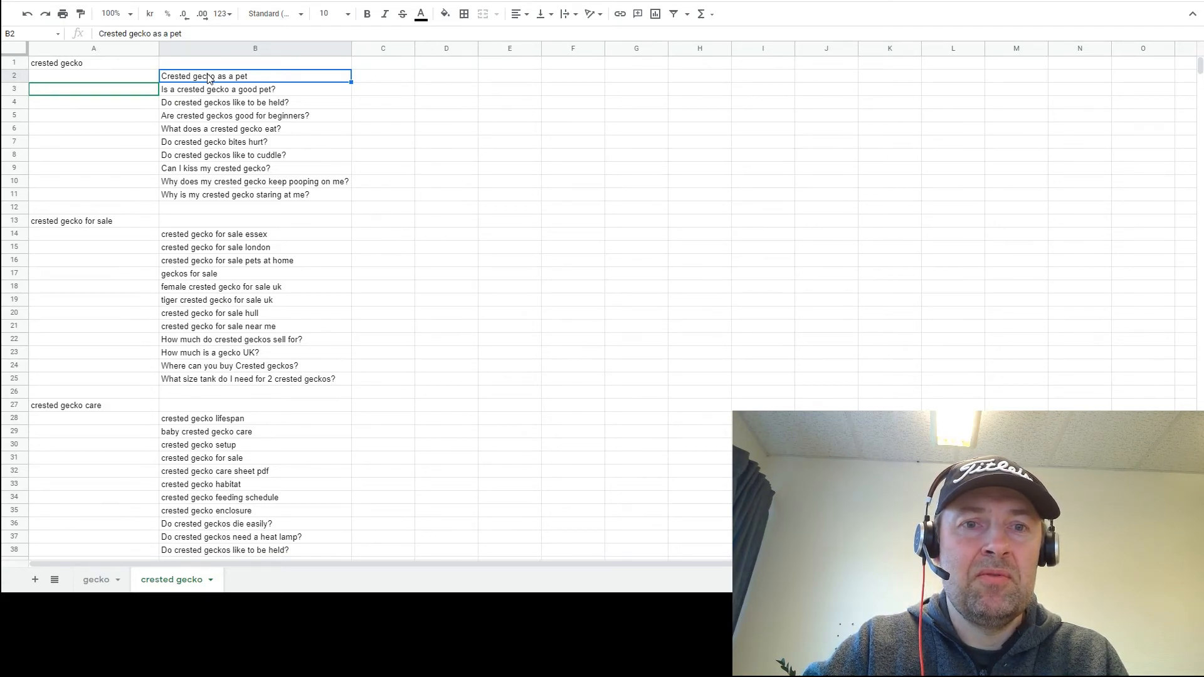
key("Down")
key("Up")
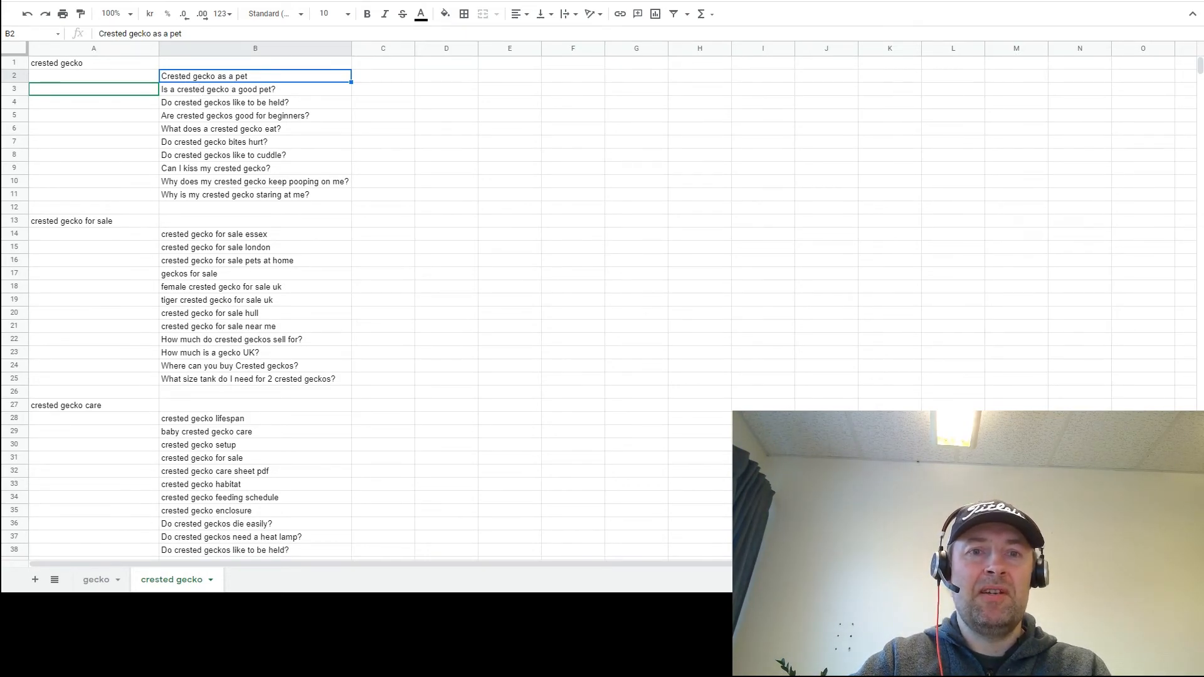
- Select the questions in B3:B11 beneath "Crested gecko as a pet" to review them as one group
key("Down")
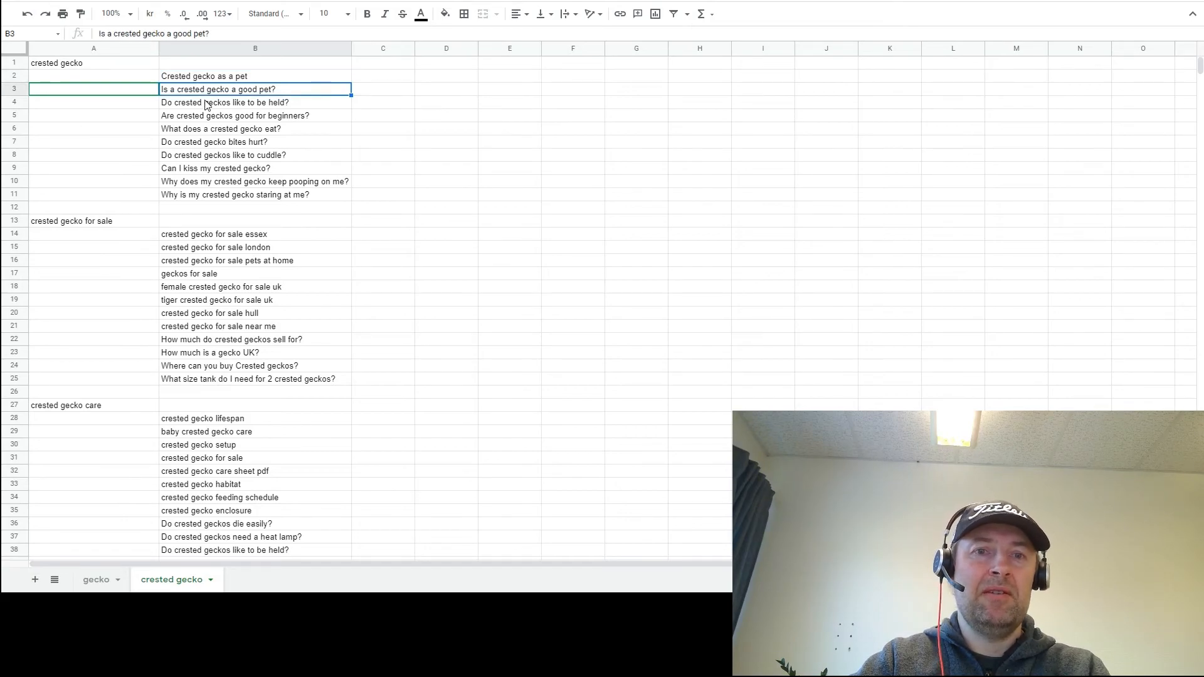
key("shift+Down")
key("shift+Down")
key("shift+Down")
key("shift+Down")
key("shift+Down")
key("shift+Down")
key("shift+Down")
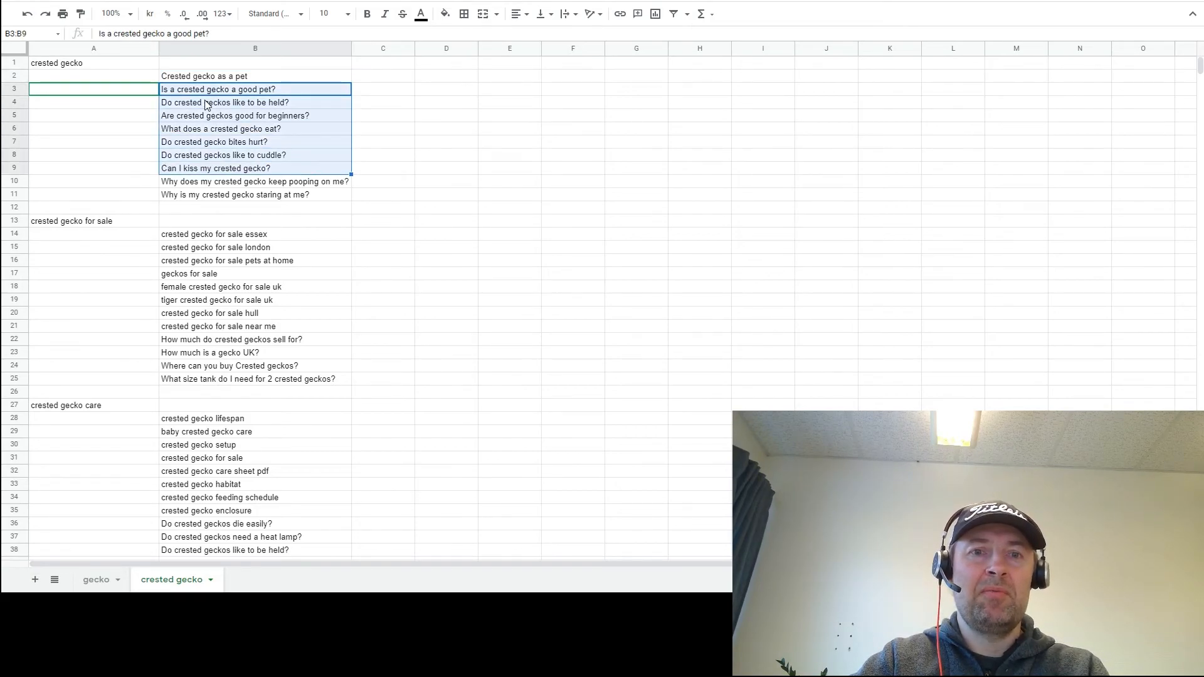
key("shift+Down")
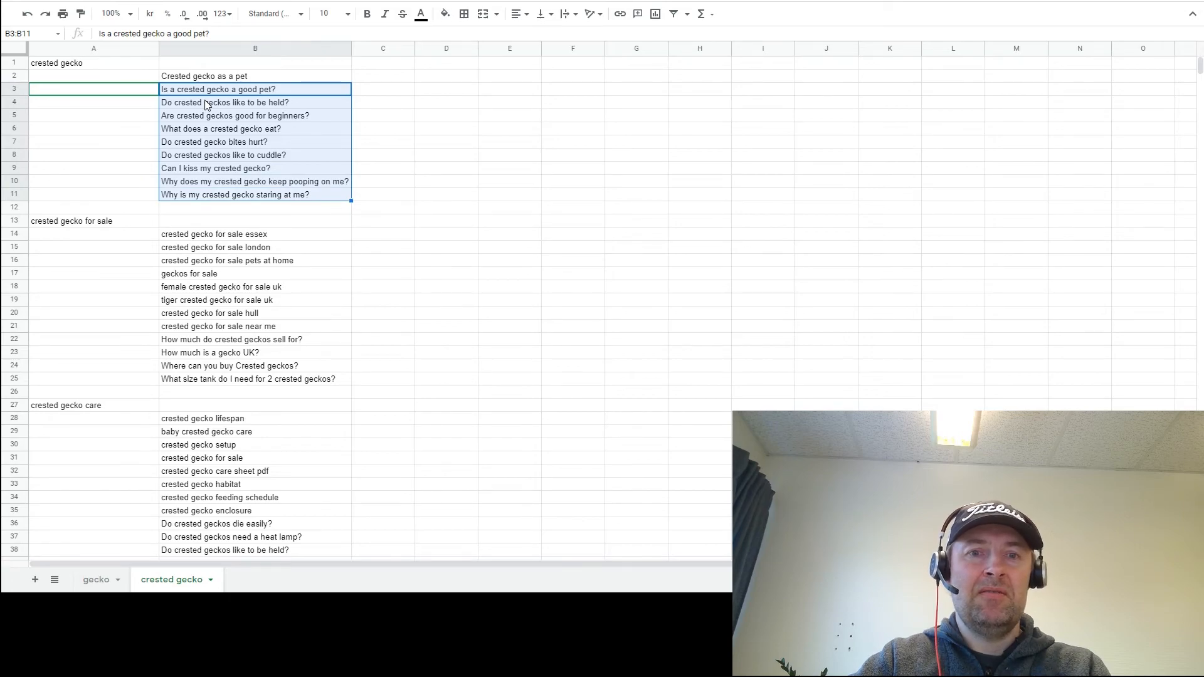
left_click(206, 105)
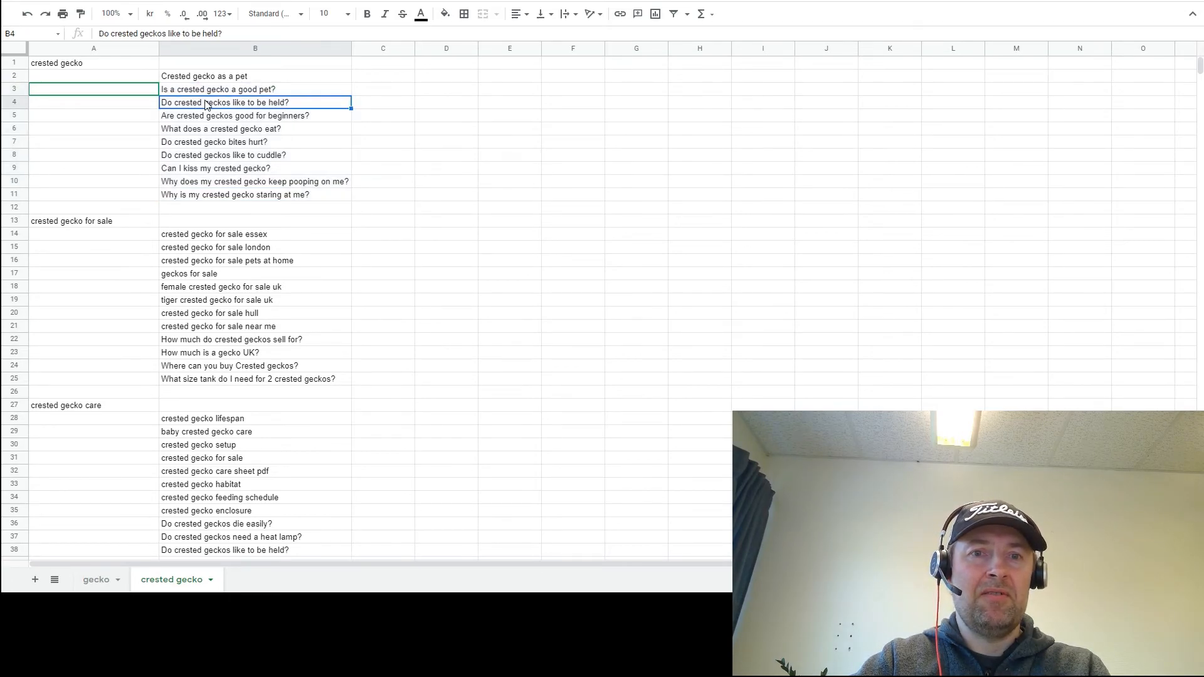
- Go down past the remaining pet questions to the "crested gecko for sale" topic in A13
key("Down")
key("Down")
key("Down")
key("Down")
key("Down")
key("Down")
key("Down")
key("Down")
key("Down")
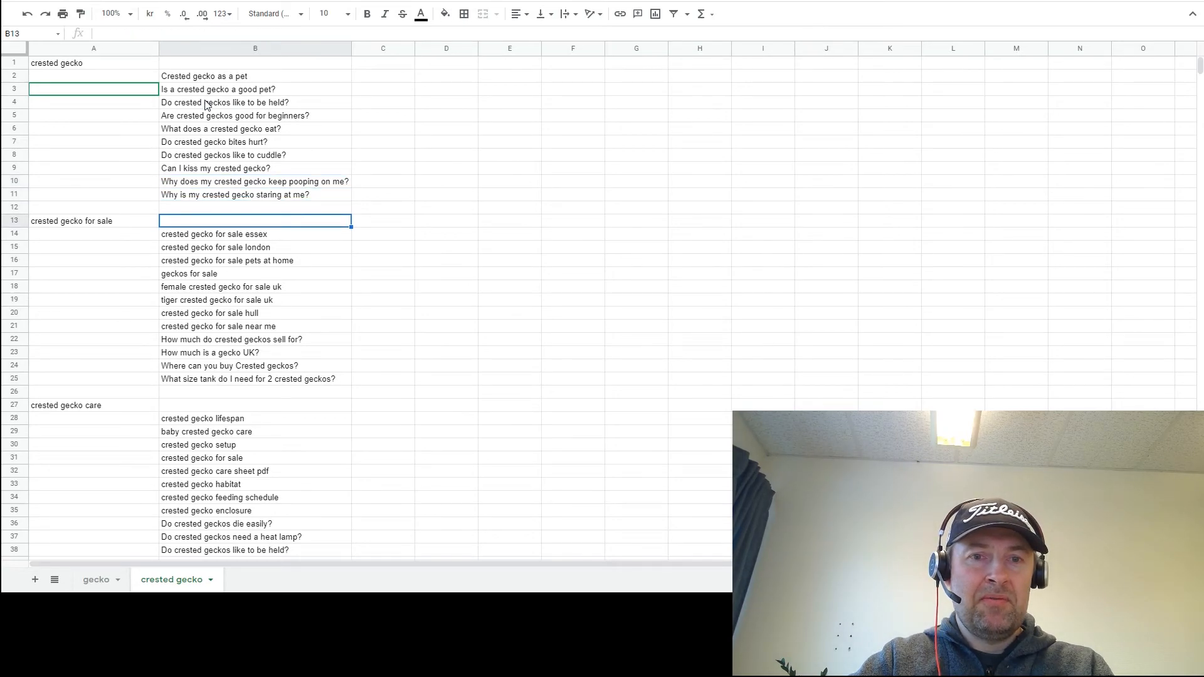
key("Left")
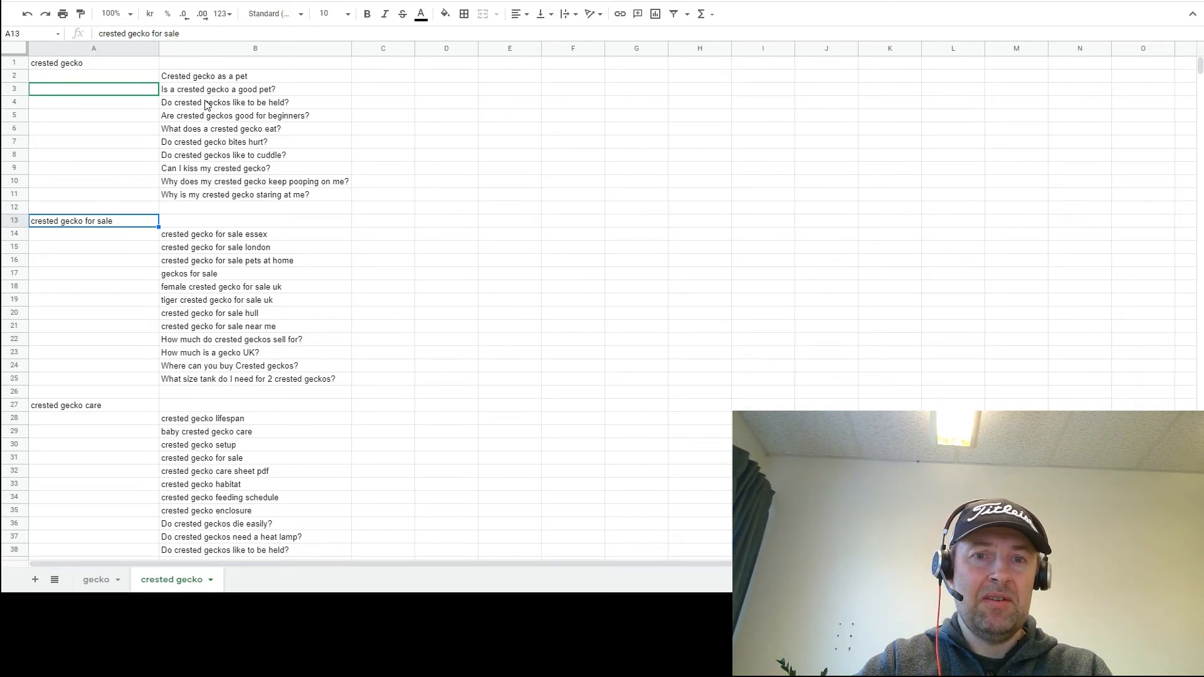
- Examine the "crested gecko for sale" keywords and questions in column B, from "crested gecko for sale essex" to "Where can you buy Crested geckos?"
key("Right")
key("Down")
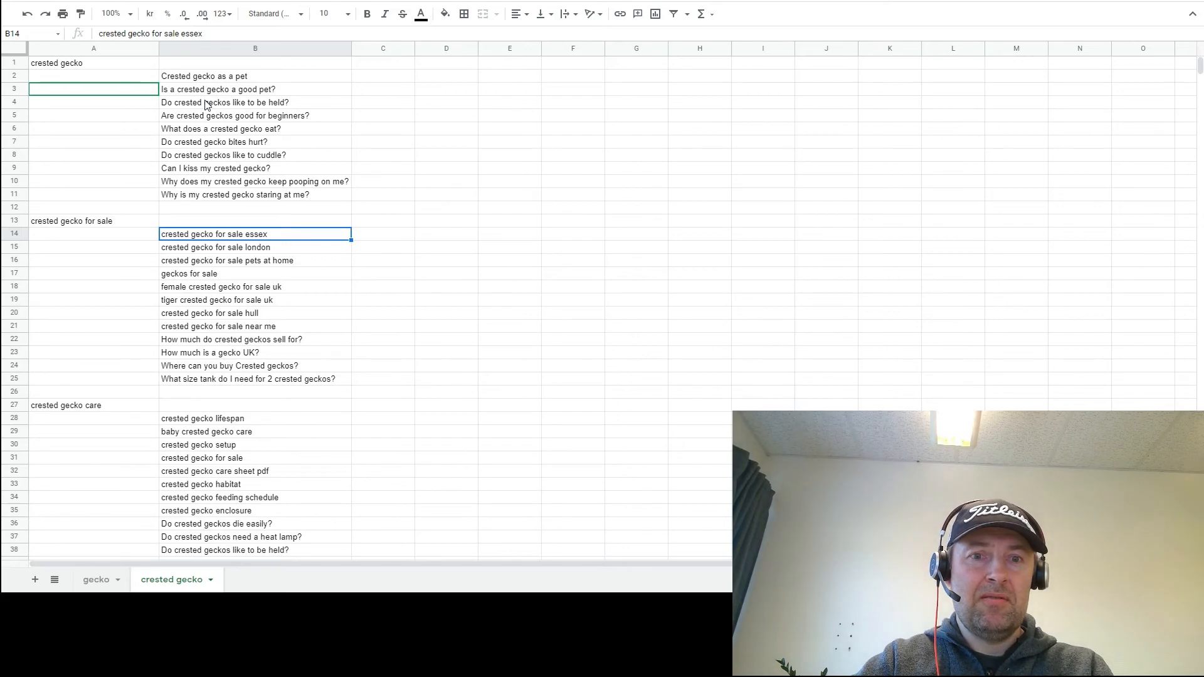
key("Down")
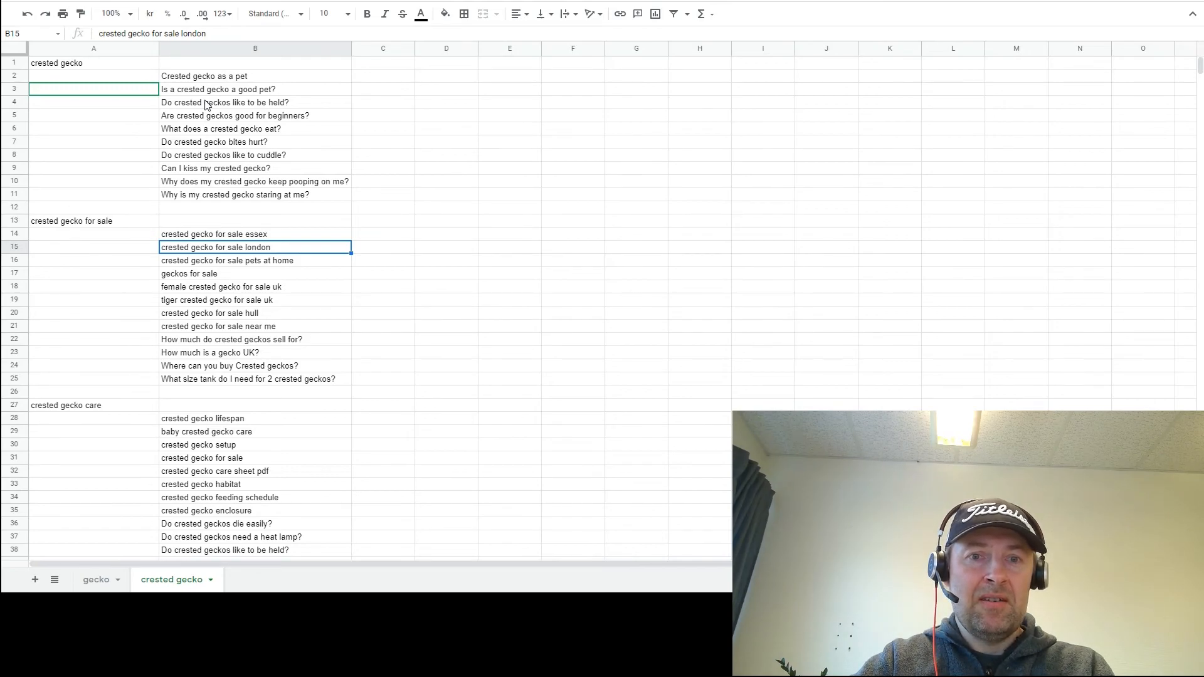
key("Down")
key("Down")
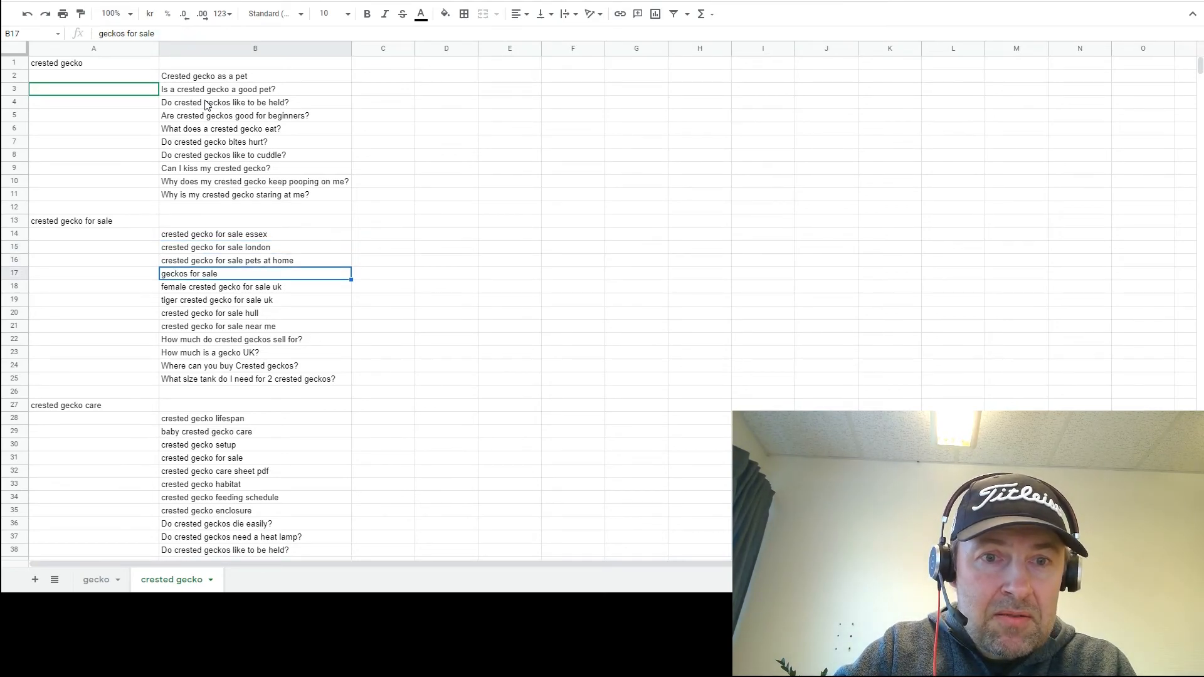
key("Down")
key("Down")
key("Down")
key("Down")
key("Down")
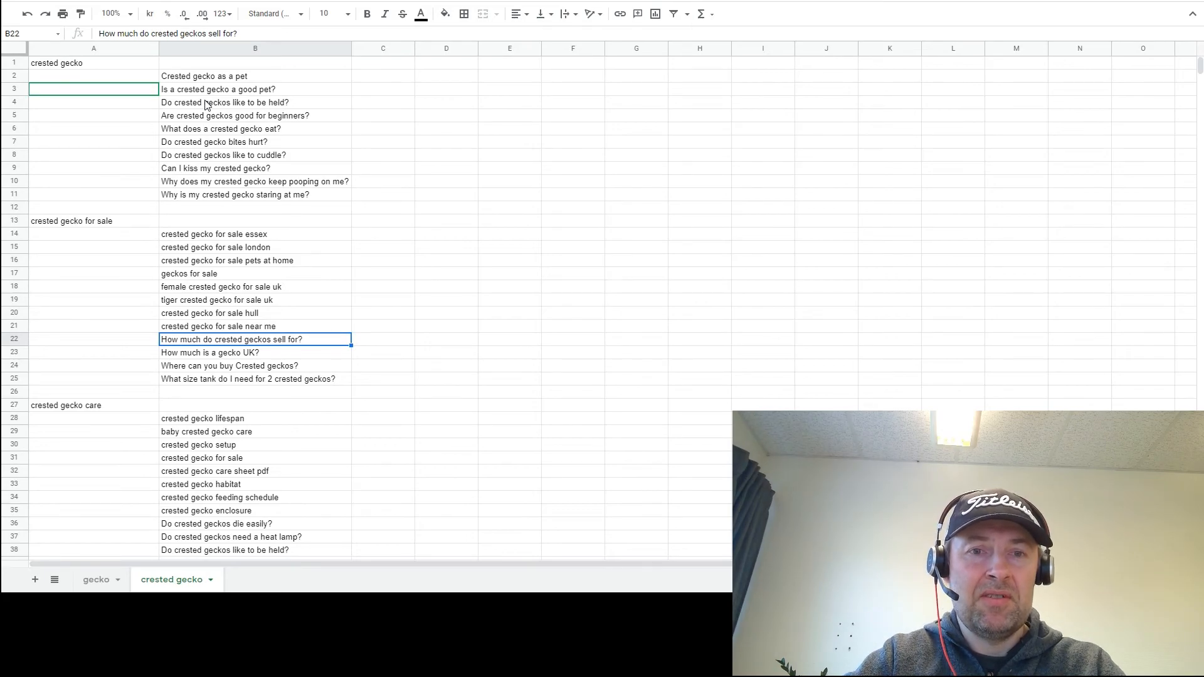
key("Down")
key("Down")
key("Down")
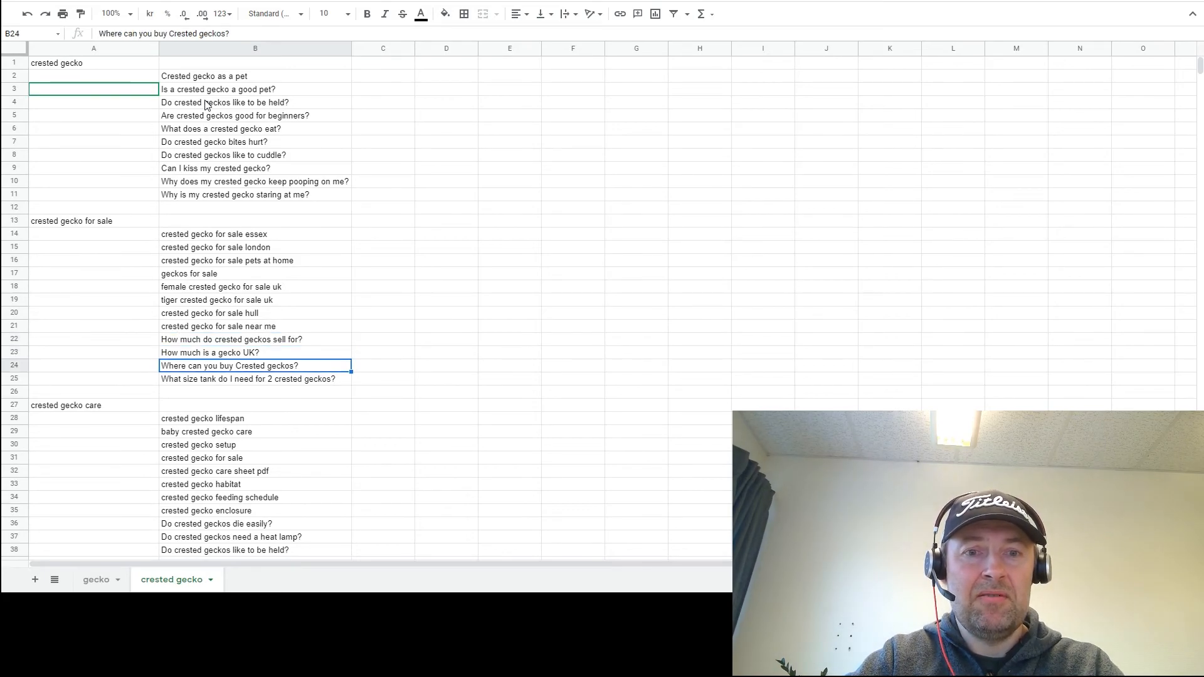
- Review the for-sale list again from B14 through "What size tank do I need for 2 crested geckos?" in B25
key("Up")
key("Up")
key("Up")
key("Up")
key("Up")
key("Up")
key("Up")
key("Up")
key("Up")
key("Up")
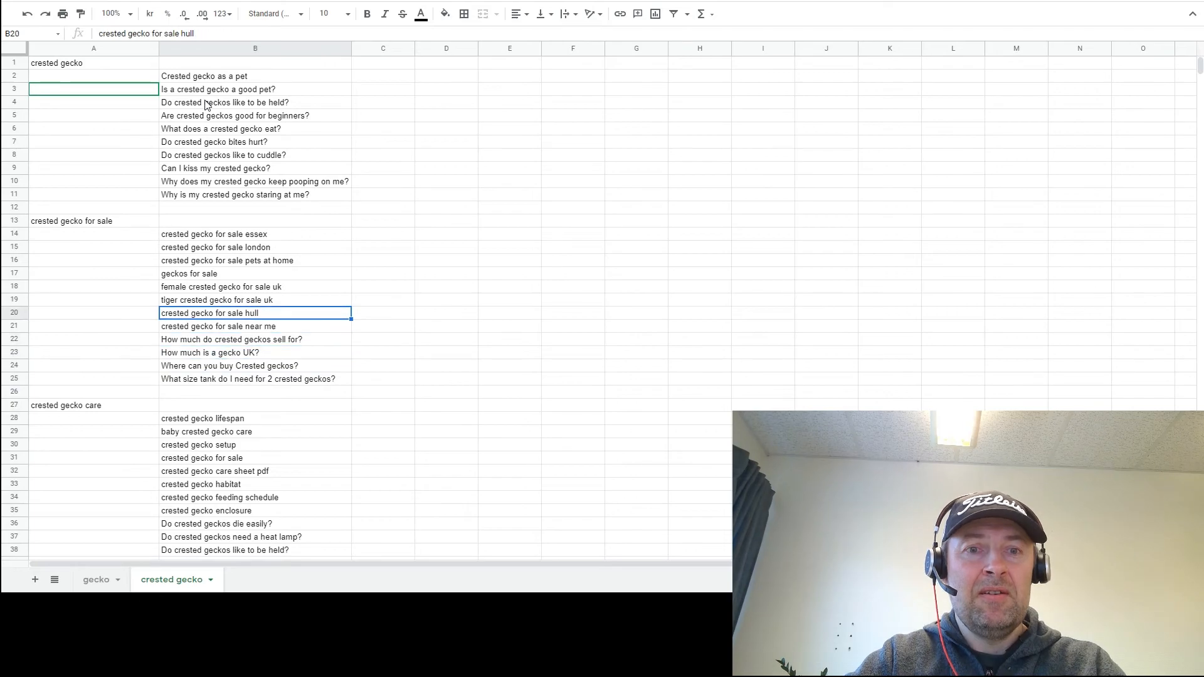
key("Up")
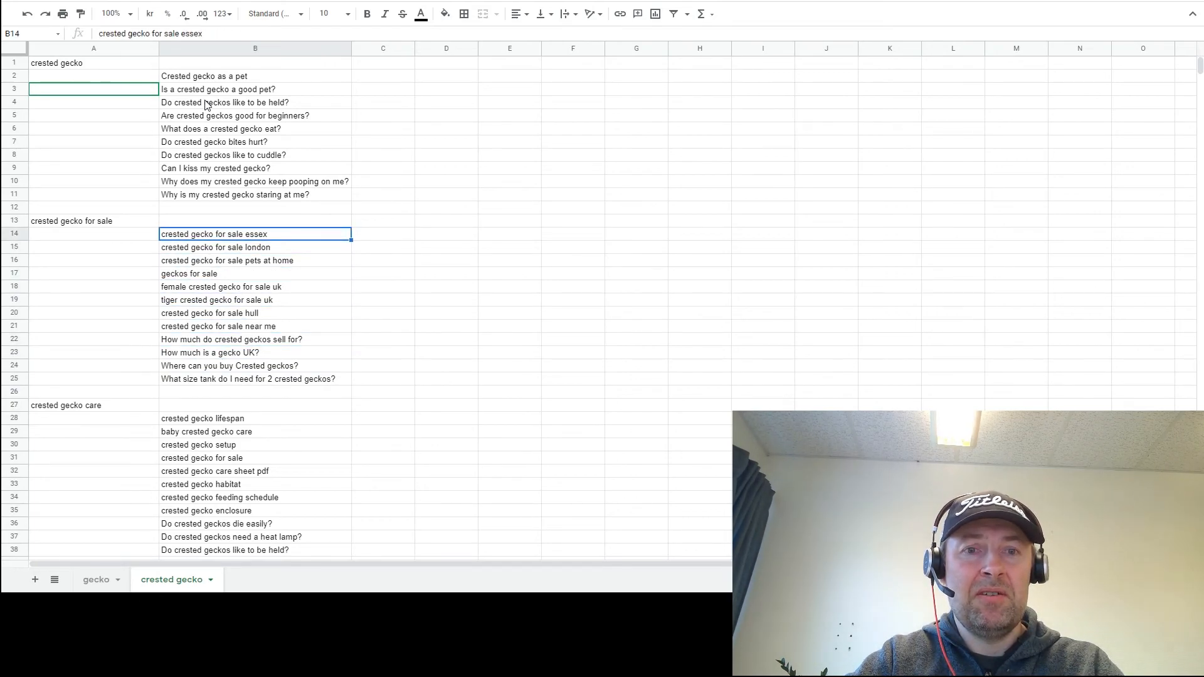
key("Down")
key("Down")
key("Down")
key("Down")
key("Down")
key("Down")
key("Down")
key("Down")
key("Down")
key("Down")
key("Down")
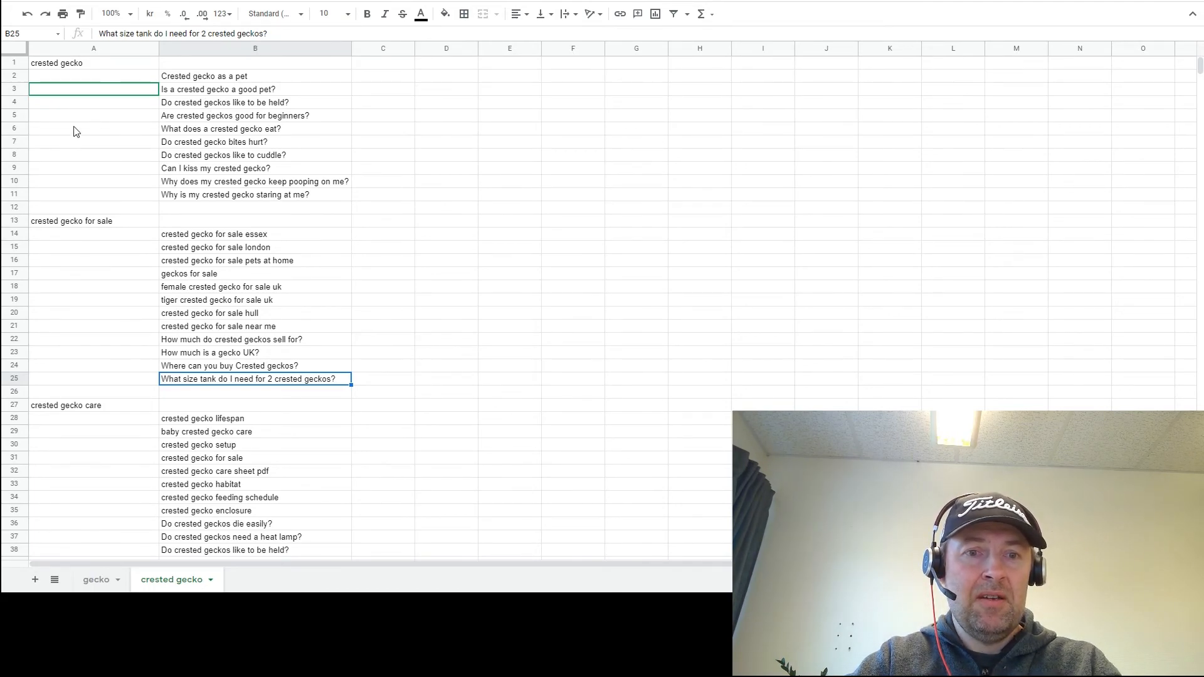
- Examine the "crested gecko care" topic in A27 and its related keywords in B28:B35
left_click(68, 409)
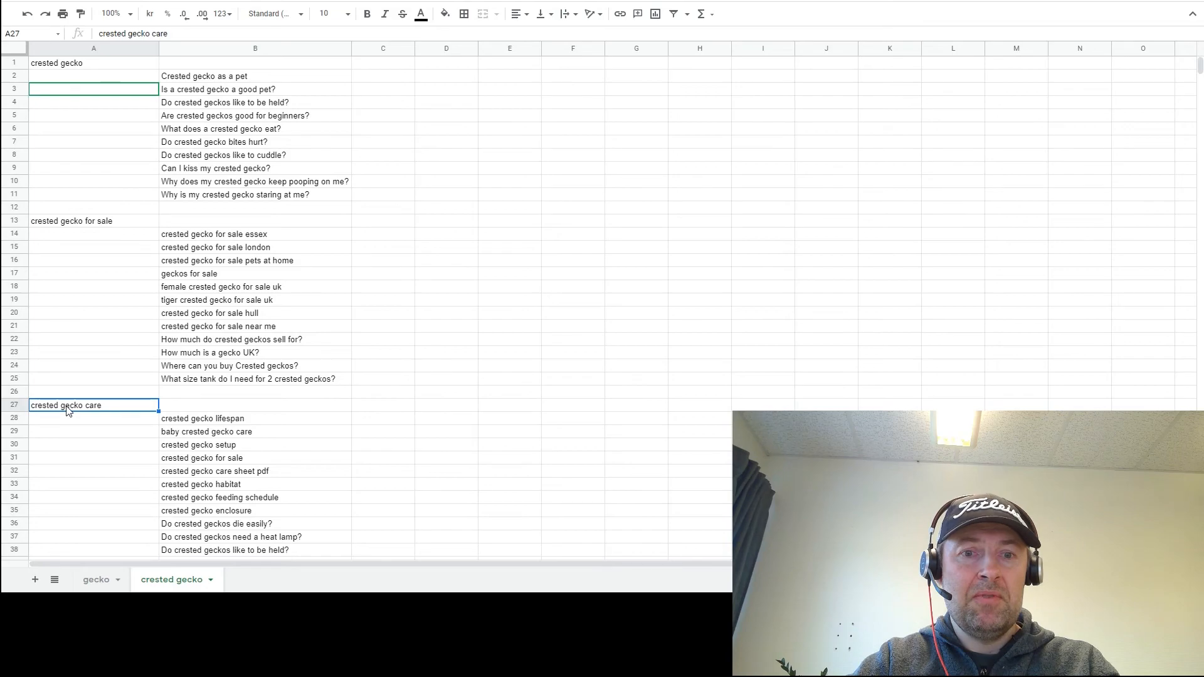
key("Down")
key("Right")
key("Down")
key("Down")
key("Down")
key("Down")
key("Down")
key("Down")
key("Down")
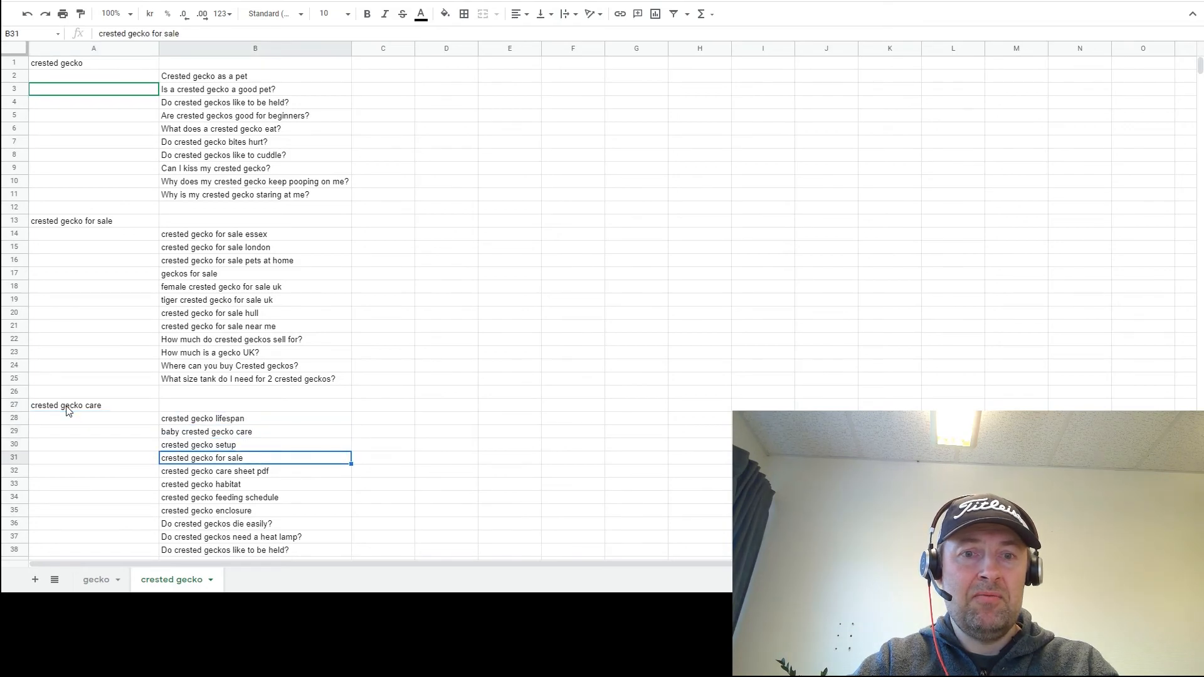
key("Up")
key("Up")
key("Up")
key("Up")
key("Up")
key("Up")
key("Up")
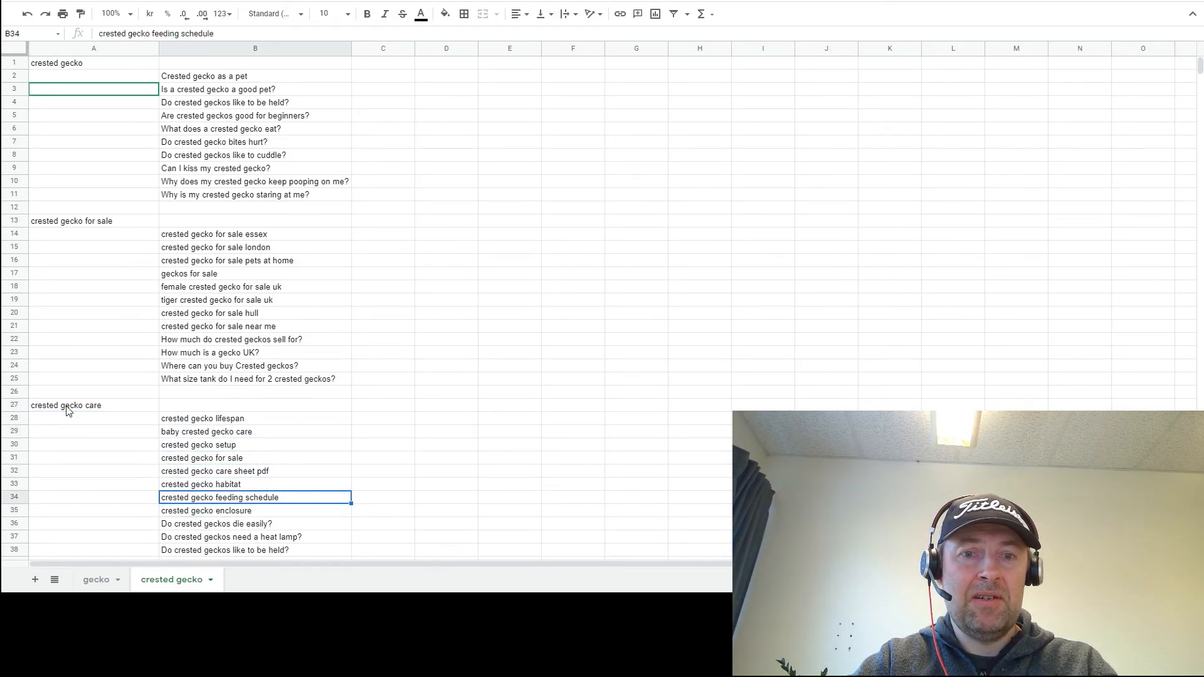
key("Down")
key("Down")
key("Down")
key("Down")
key("Down")
key("Down")
key("Down")
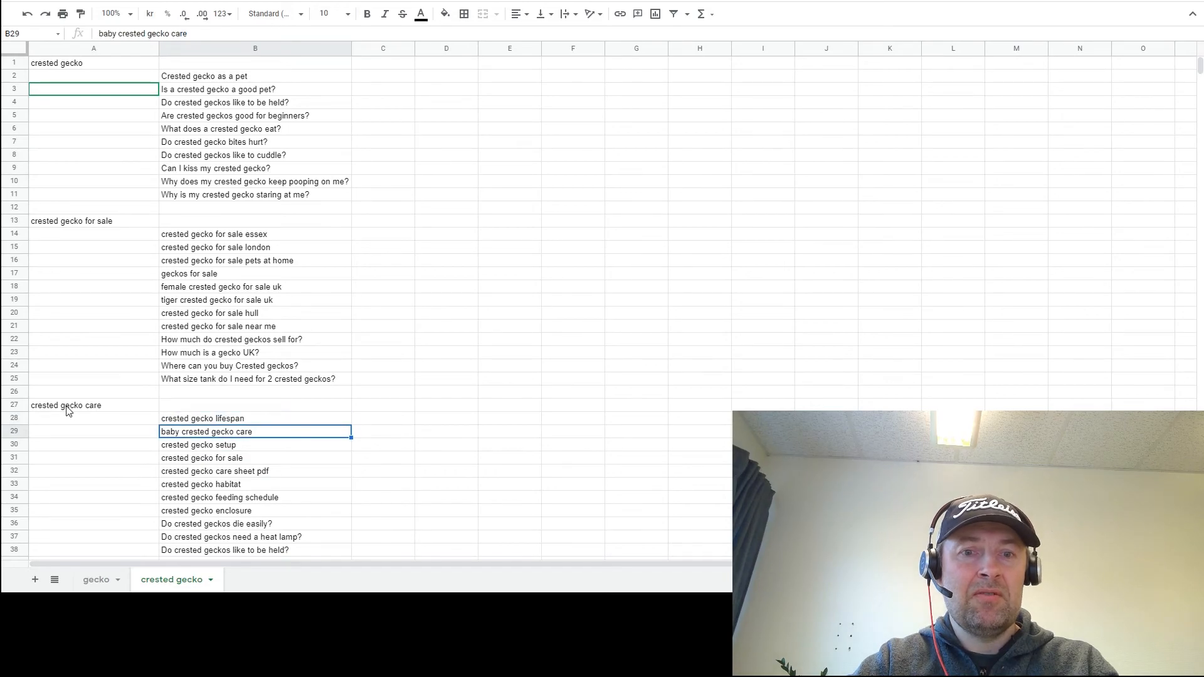
- Go through the care list from "baby crested gecko care" to "What is the lifespan of a crested gecko?" in B44
key("Down")
key("Down")
key("Down")
key("Down")
key("Down")
key("Down")
key("Down")
key("Down")
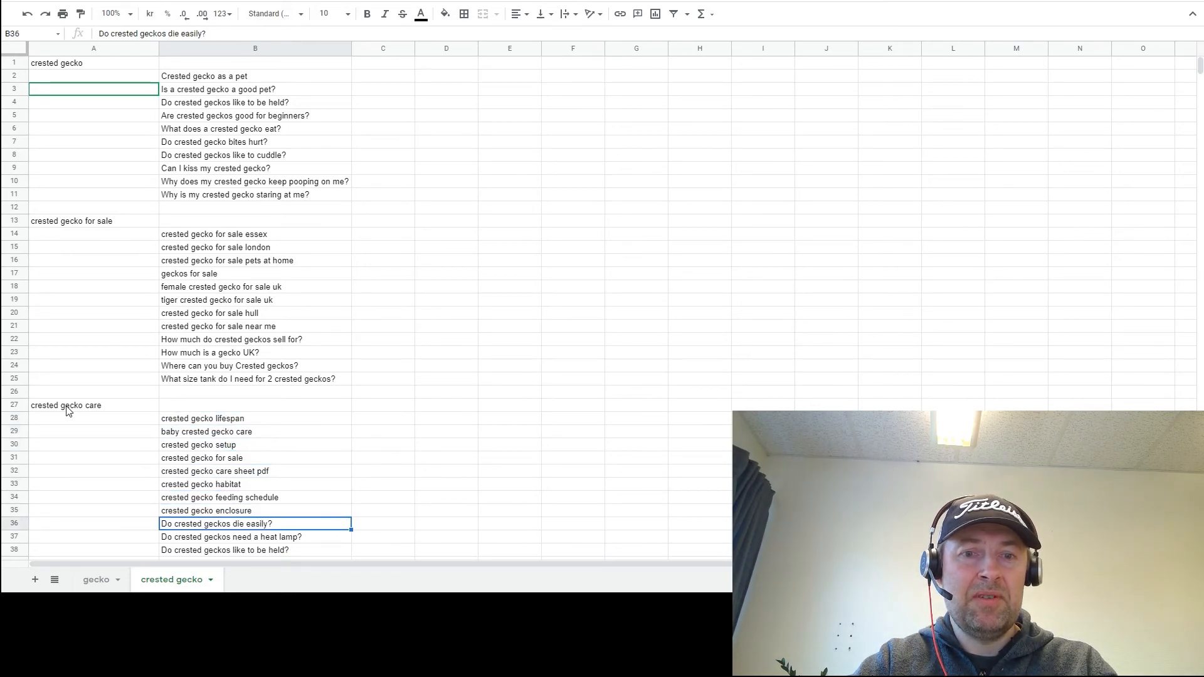
key("Down")
key("Down")
key("Down")
key("Down")
key("Down")
key("Down")
key("Down")
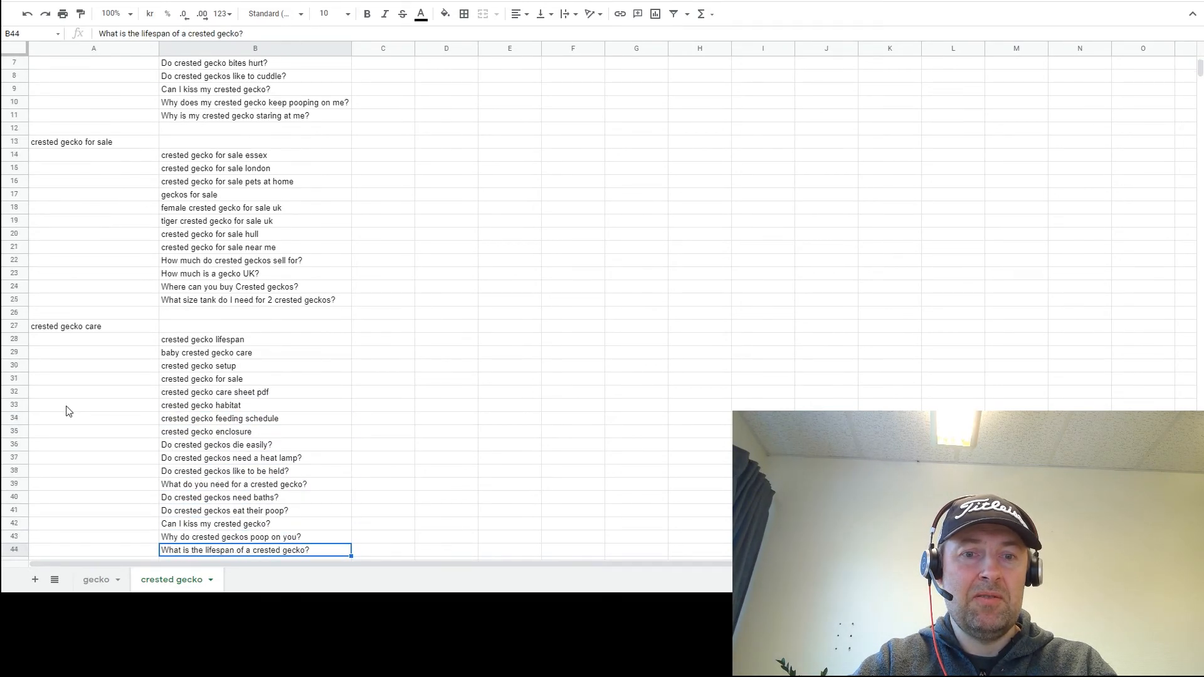
- Return to "Do crested geckos die easily?" in B36 and go through the care questions down to the "crested gecko diet" section
key("Up")
key("Up")
key("Up")
key("Up")
key("Up")
key("Up")
key("Up")
key("Up")
key("Up")
key("Up")
key("Up")
key("Up")
key("Up")
key("Up")
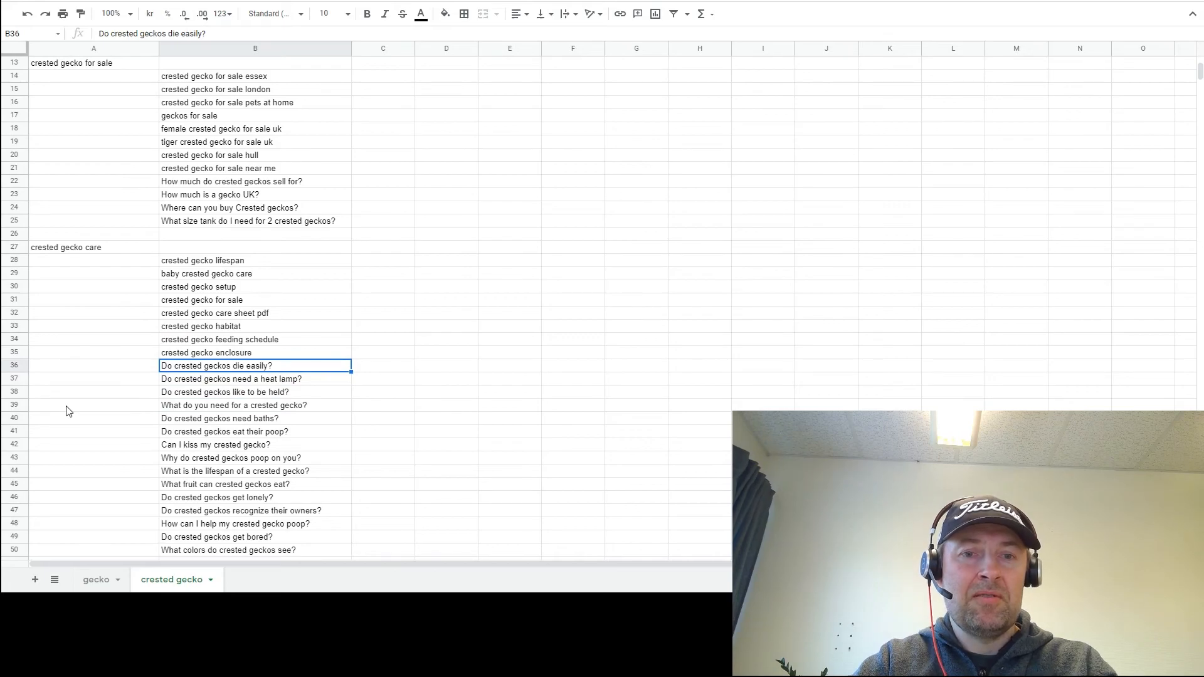
key("Down")
key("Down")
key("Down")
key("Down")
key("Down")
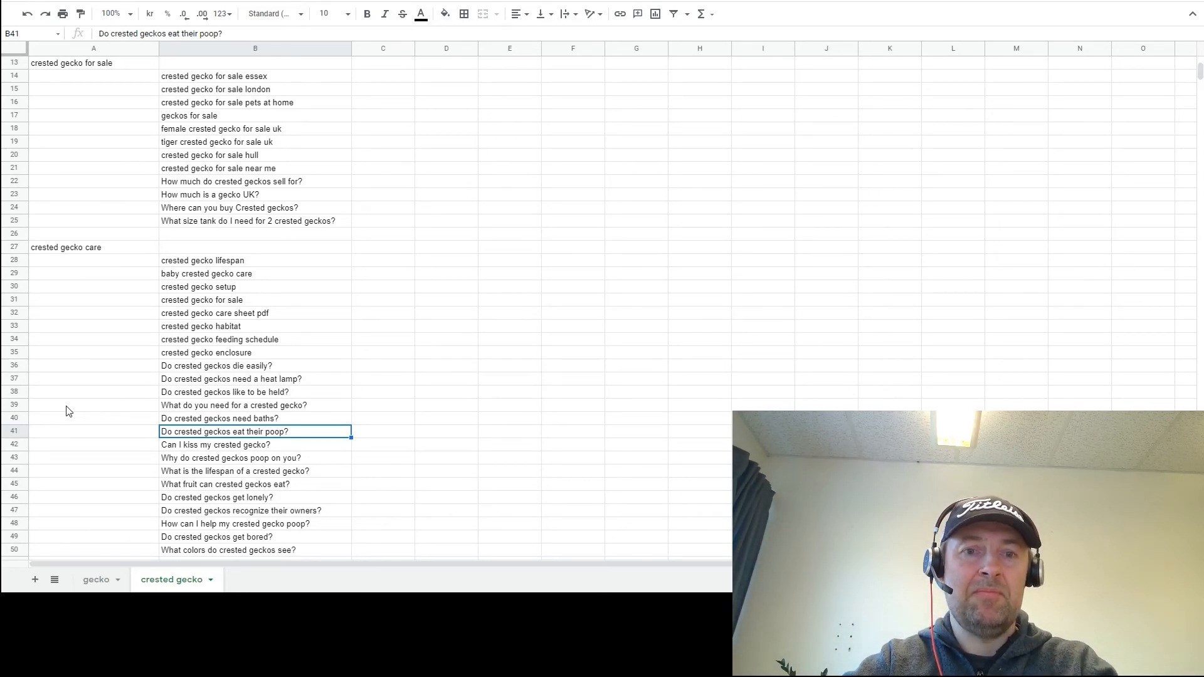
key("Down")
key("Down")
key("Down")
key("Down")
key("Down")
key("Down")
key("Down")
key("Down")
key("Down")
key("Down")
key("Down")
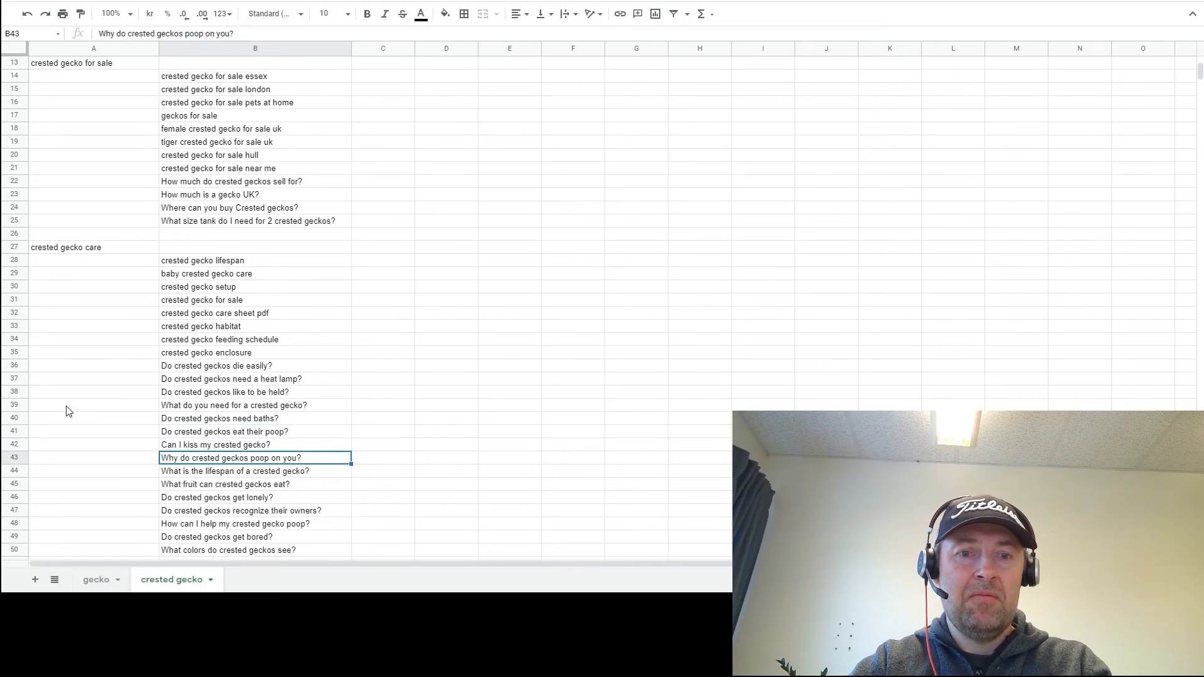
key("Down")
key("Down")
key("Down")
key("Down")
key("Down")
key("Down")
key("Down")
key("Down")
key("Down")
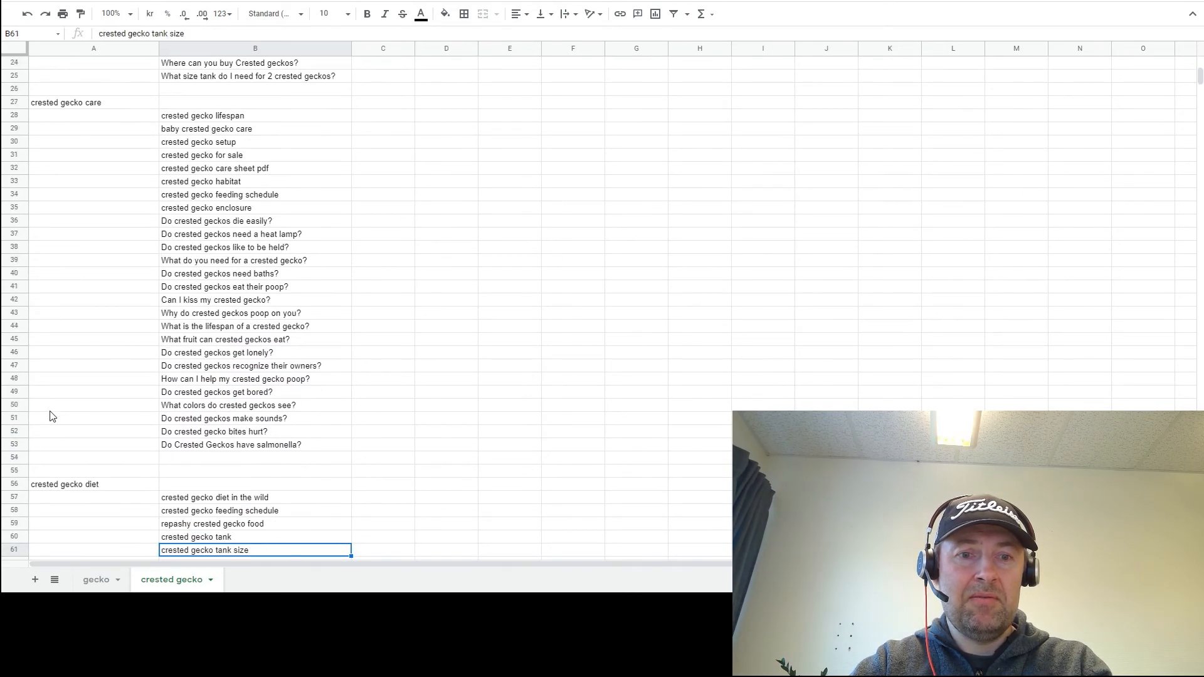
- Examine the "crested gecko diet" topic in A56 and its keywords and questions down to "What fruit can crested geckos eat?" in B71
left_click(70, 487)
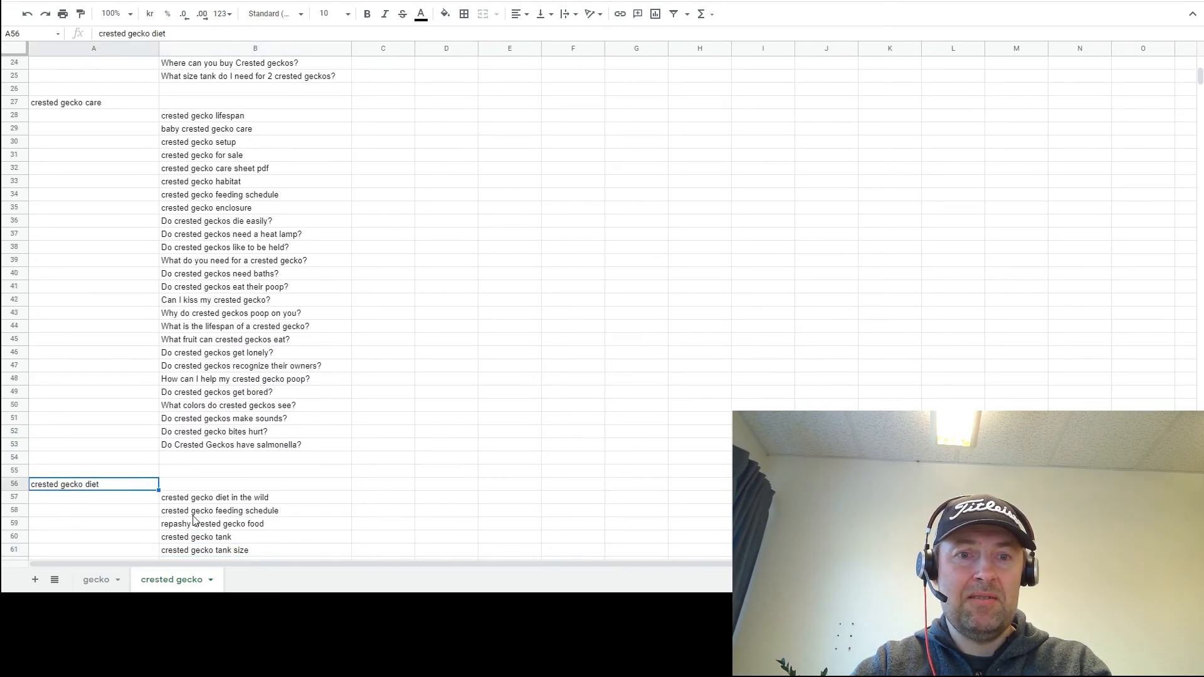
key("Down")
key("Right")
key("Down")
key("Down")
key("Down")
key("Down")
key("Down")
key("Down")
key("Down")
key("Down")
key("Down")
key("Down")
key("Down")
key("Down")
key("Down")
key("Down")
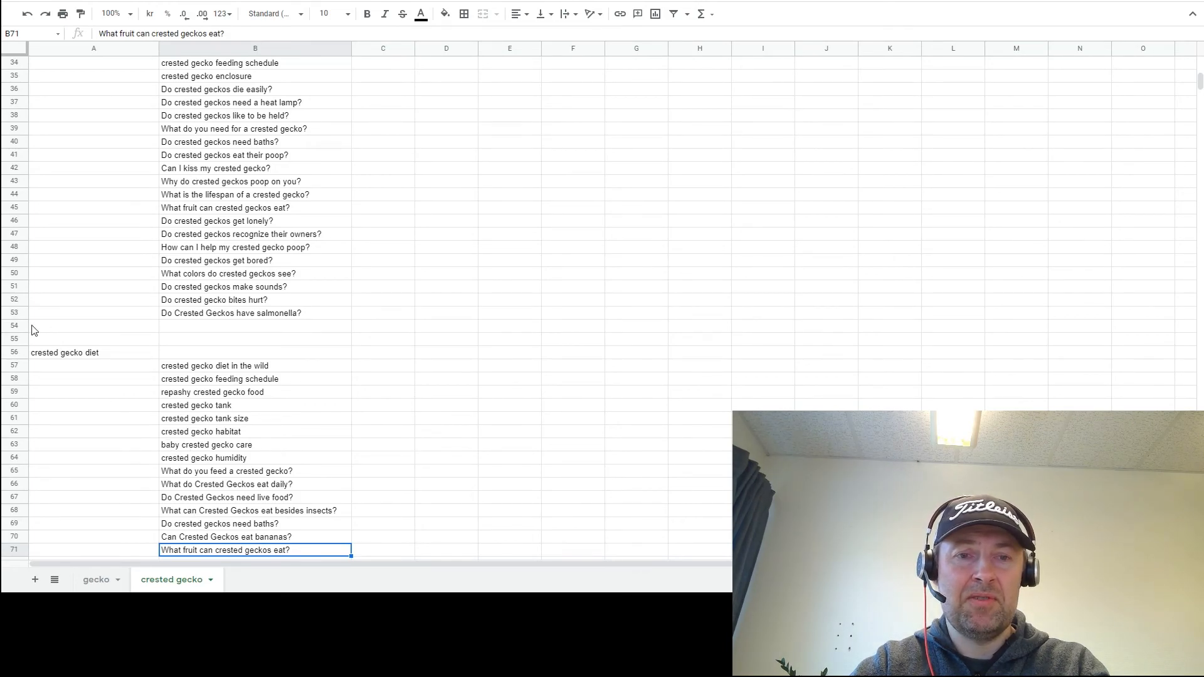
- Go through the remaining "crested gecko diet" questions from B72 to the end of the list at "Can Crested Geckos eat carrots?" in B79
key("Down")
key("Down")
key("Down")
key("Down")
key("Down")
key("Down")
key("Down")
key("Down")
key("Down")
key("Down")
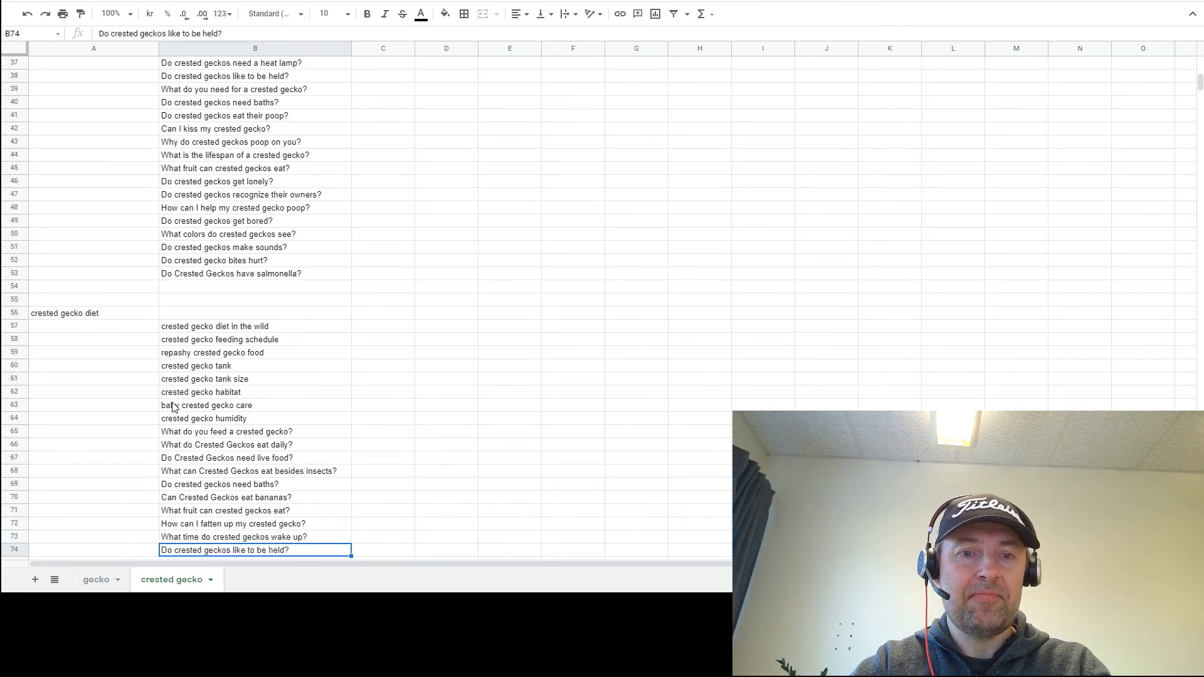
key("Down")
key("Down")
key("Down")
key("Down")
key("Down")
key("Down")
key("Down")
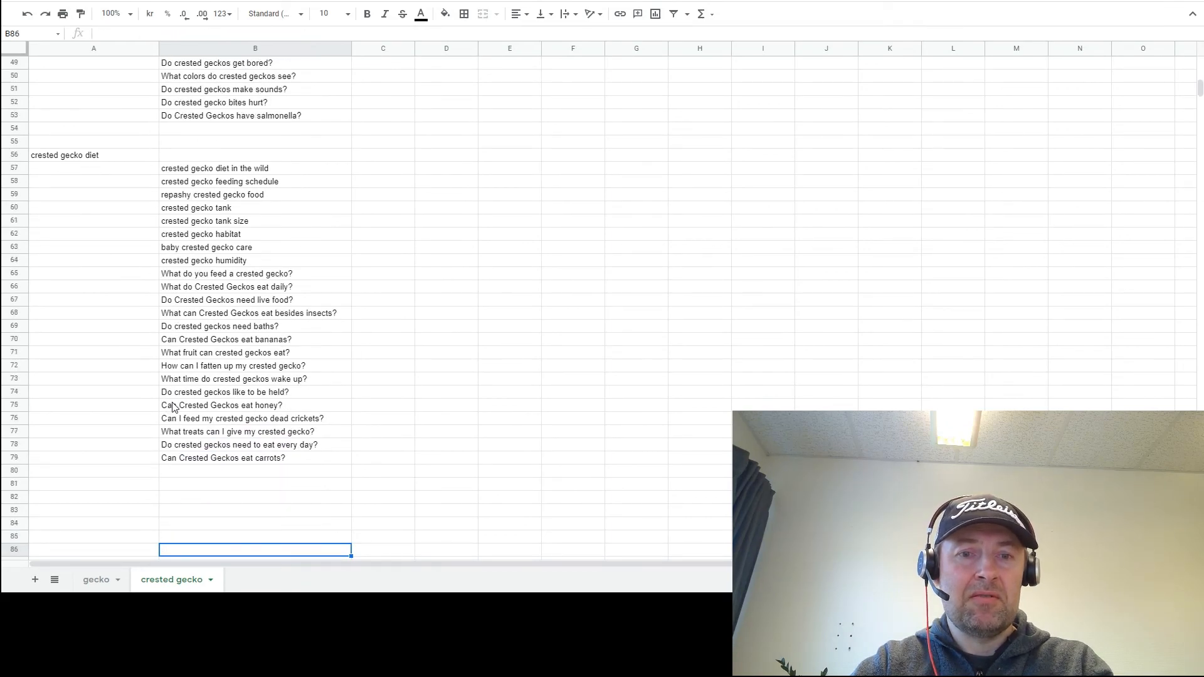
key("Up")
left_click(174, 404)
key("Up")
key("Up")
key("Down")
key("Down")
key("Down")
key("Down")
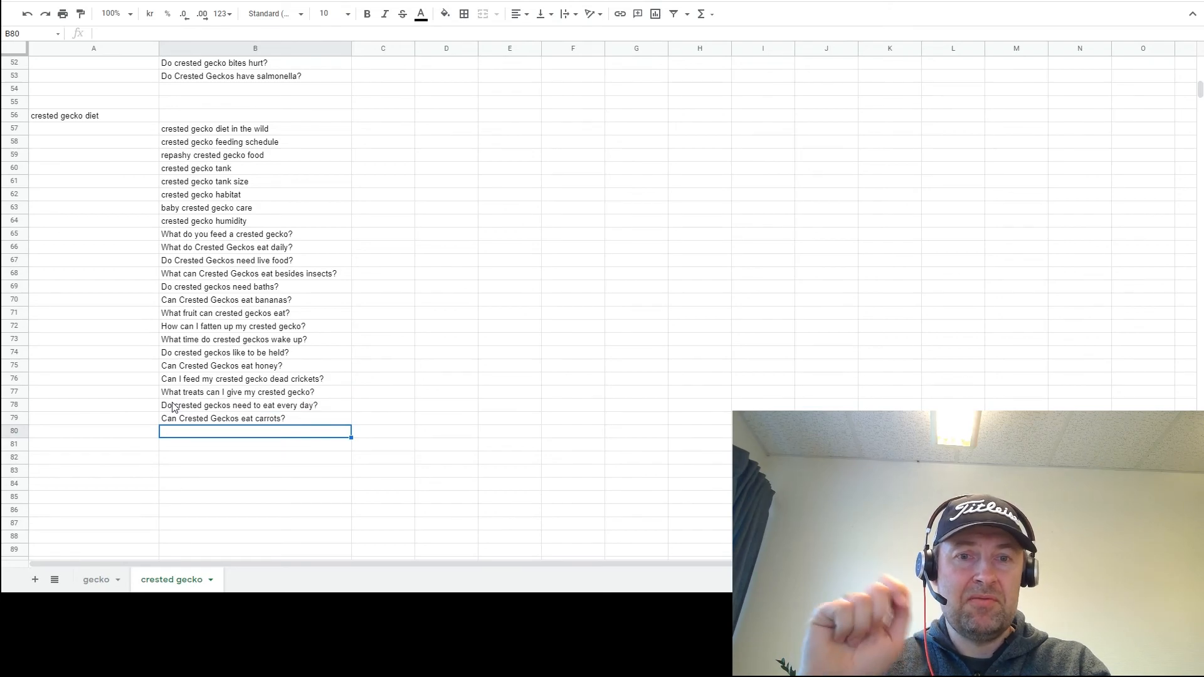
key("Down")
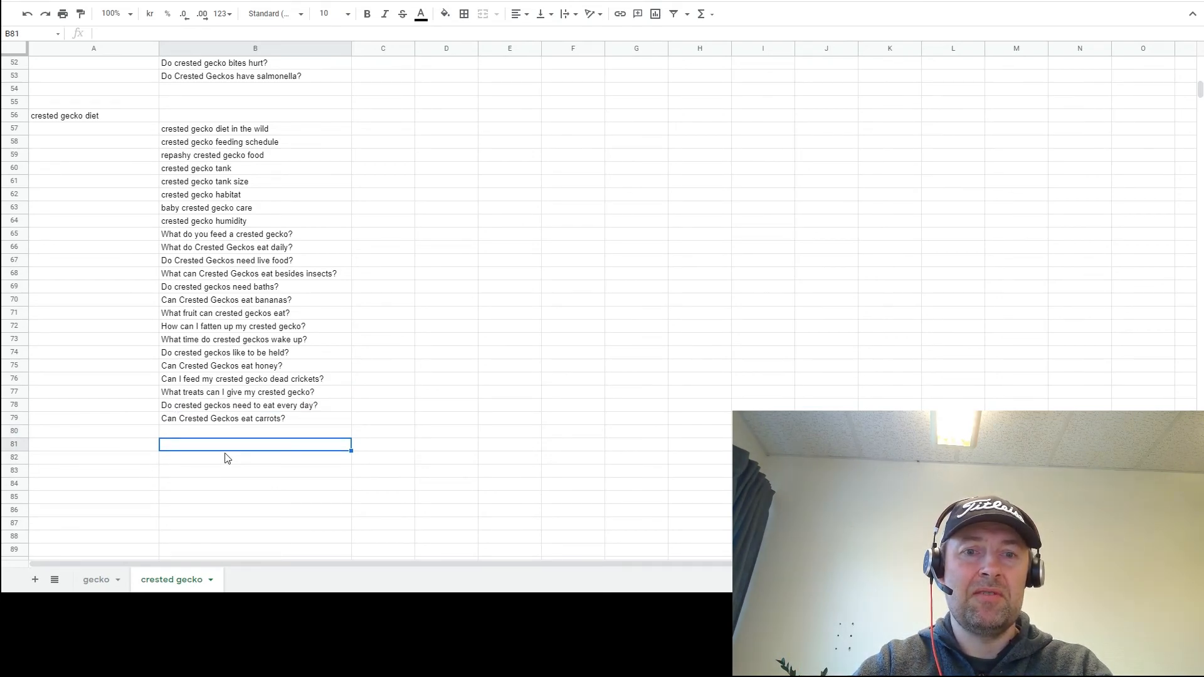
- Return through the care and for-sale groups to the first "crested gecko" topic and select "Crested gecko as a pet" in B2
key("Up")
key("Up")
key("Up")
key("Up")
key("Up")
key("Up")
key("Up")
key("Up")
key("Up")
key("Up")
key("Up")
key("Up")
key("Up")
key("Up")
key("Up")
key("Up")
key("Up")
key("Up")
key("Up")
key("Up")
key("Up")
key("Up")
key("Up")
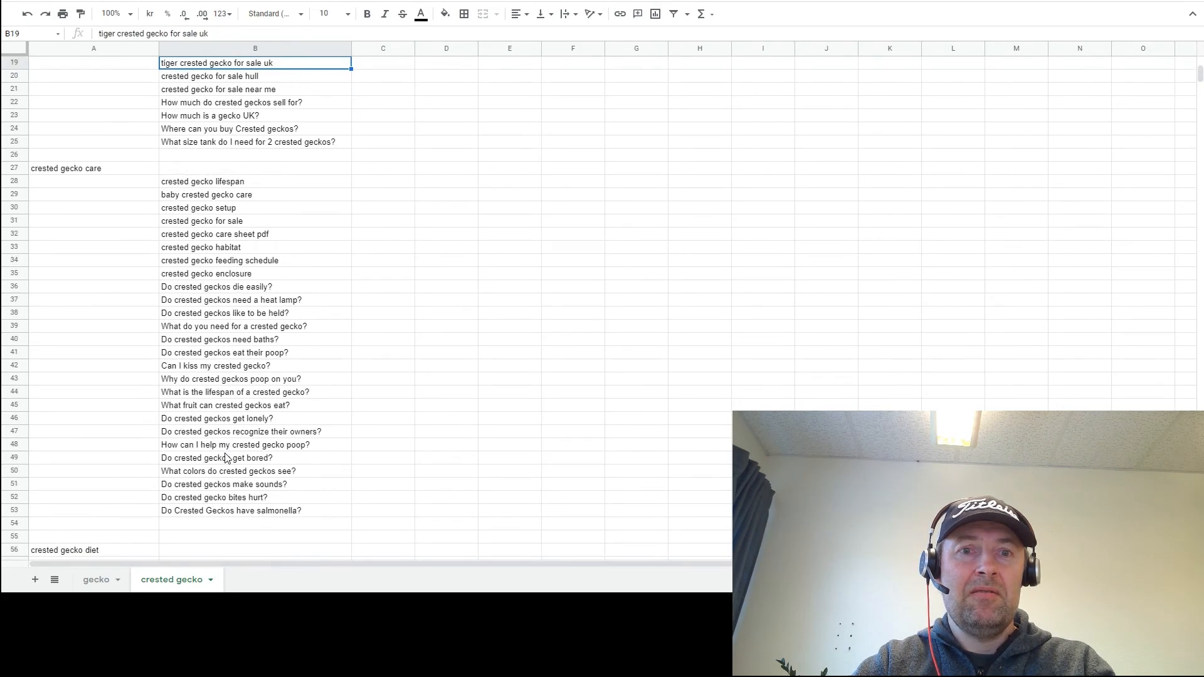
key("Up")
key("Up")
key("Up")
key("Up")
key("Up")
key("Up")
key("Up")
key("Up")
key("Up")
key("Up")
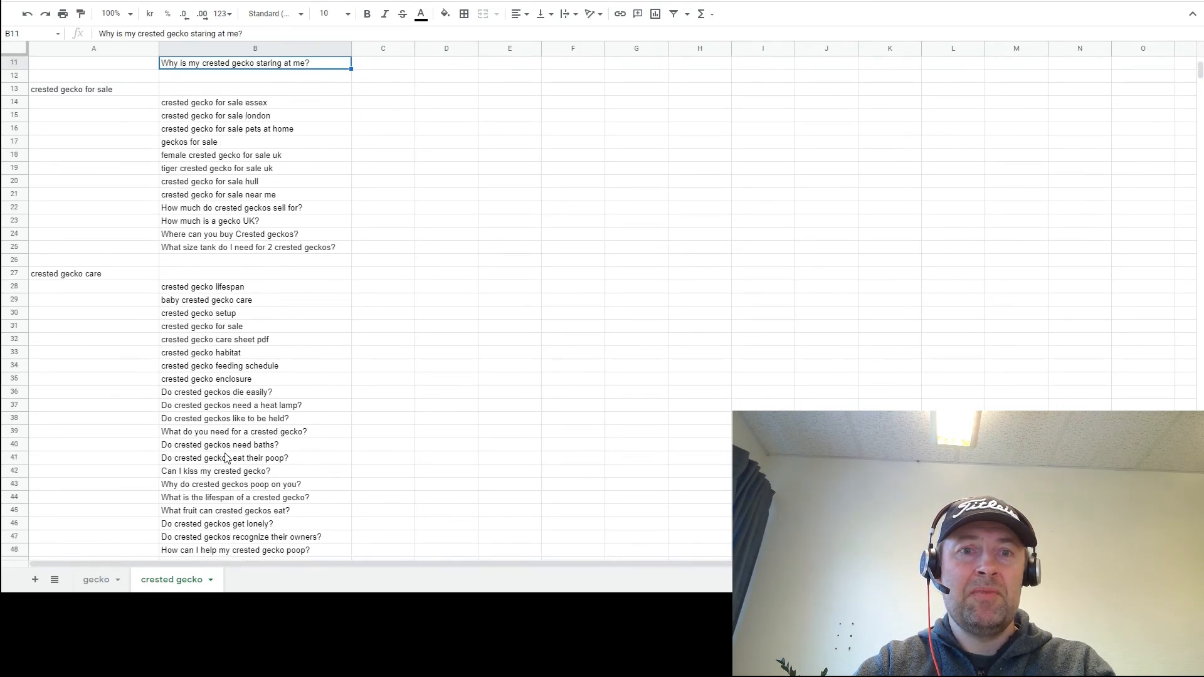
key("Up")
key("Up")
key("Up")
key("Up")
key("Up")
key("Up")
key("Up")
key("Up")
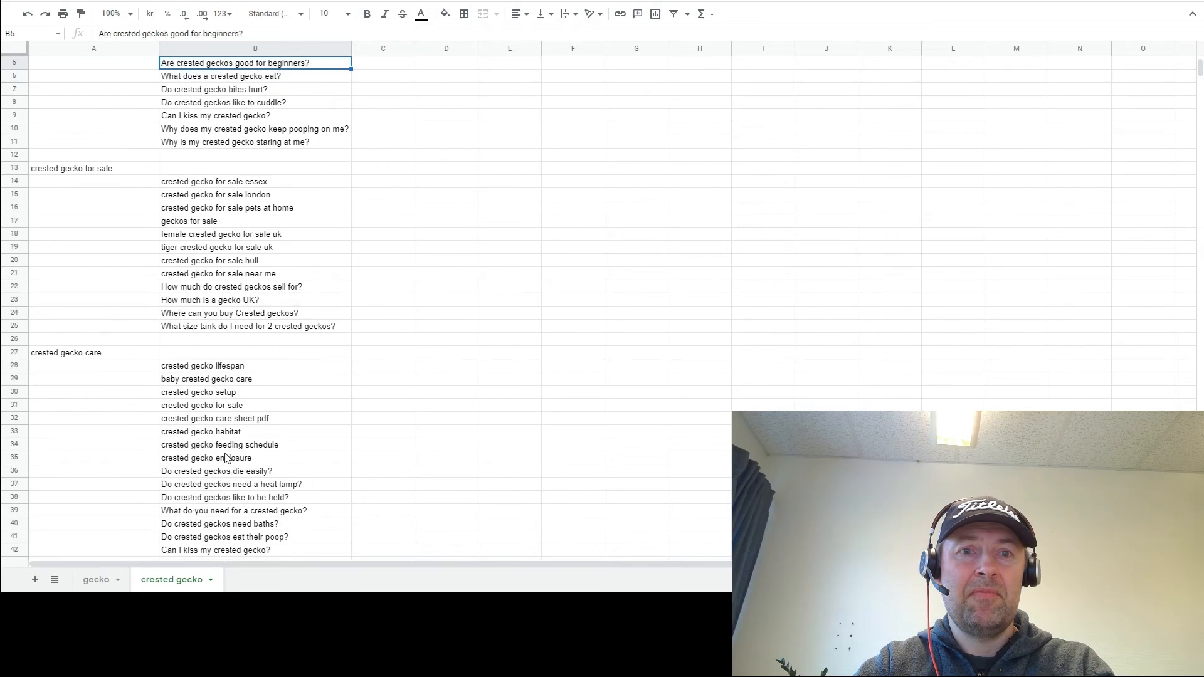
key("Down")
key("Down")
key("Down")
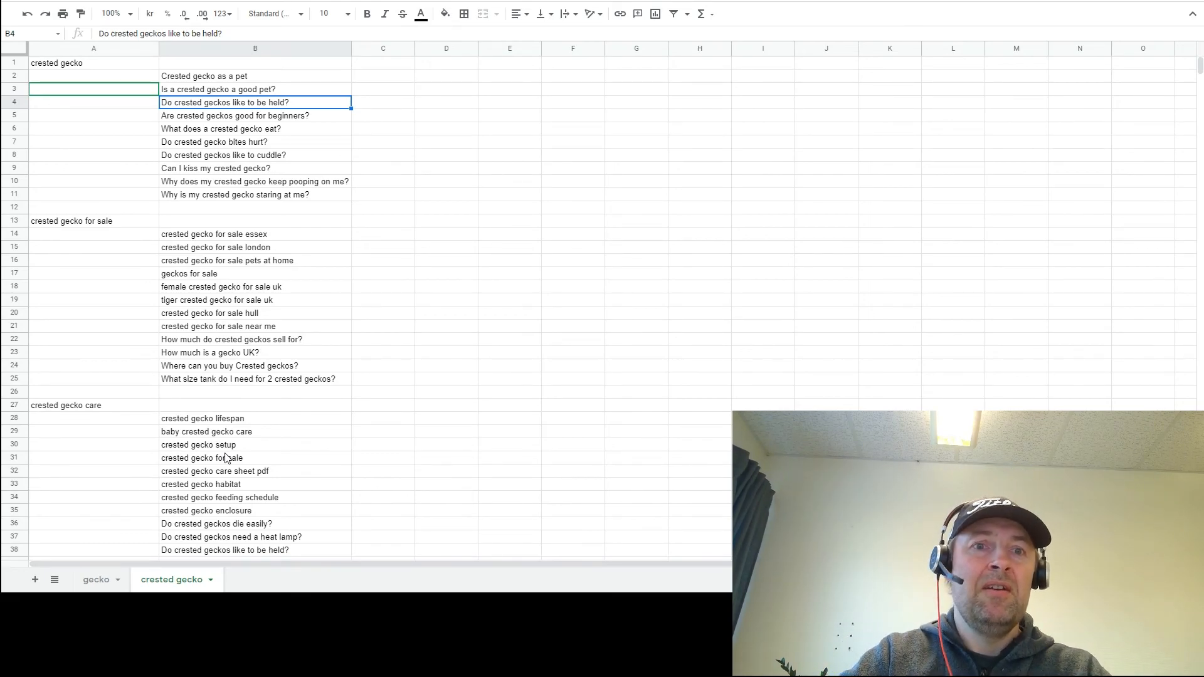
left_click(194, 81)
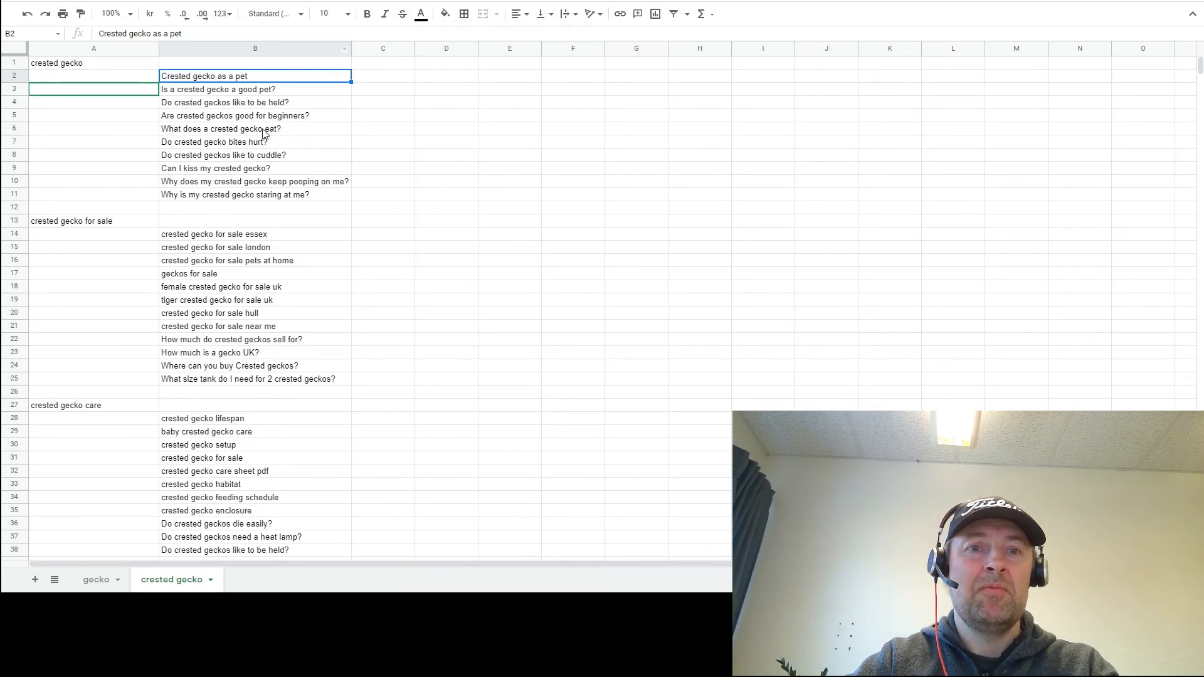
- Examine the "crested gecko for sale" keywords from "crested gecko for sale essex" in B14 to "crested gecko for sale near me" in B21
key("ctrl+Up")
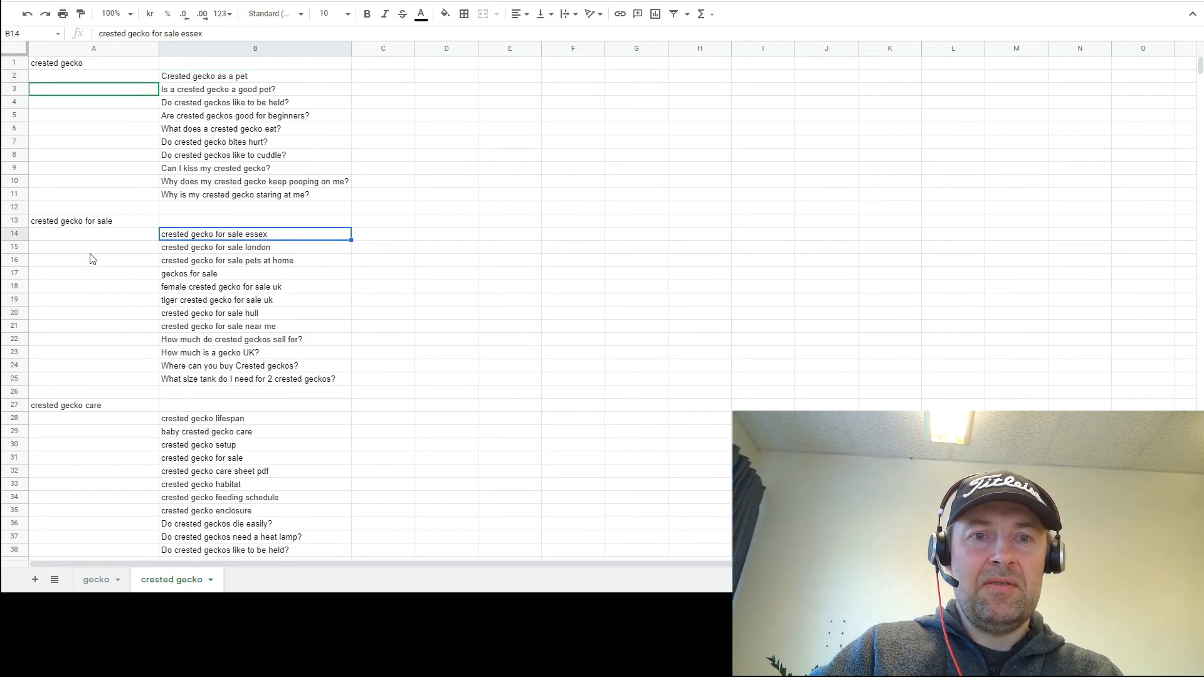
key("Down")
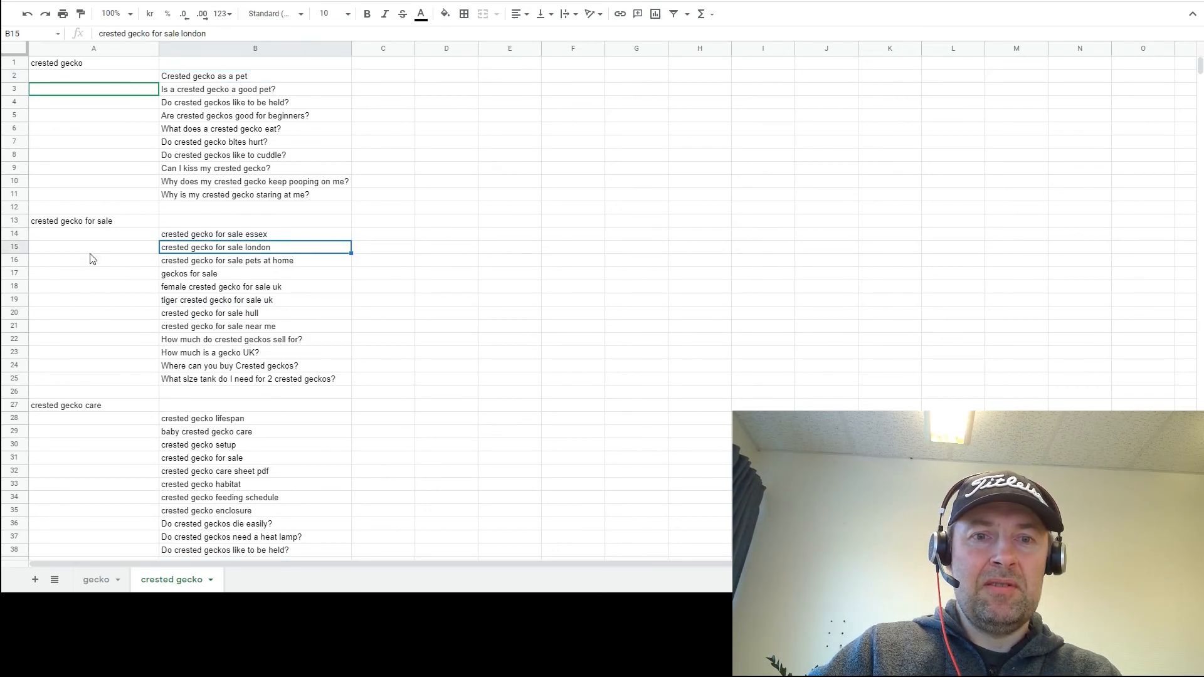
key("Down")
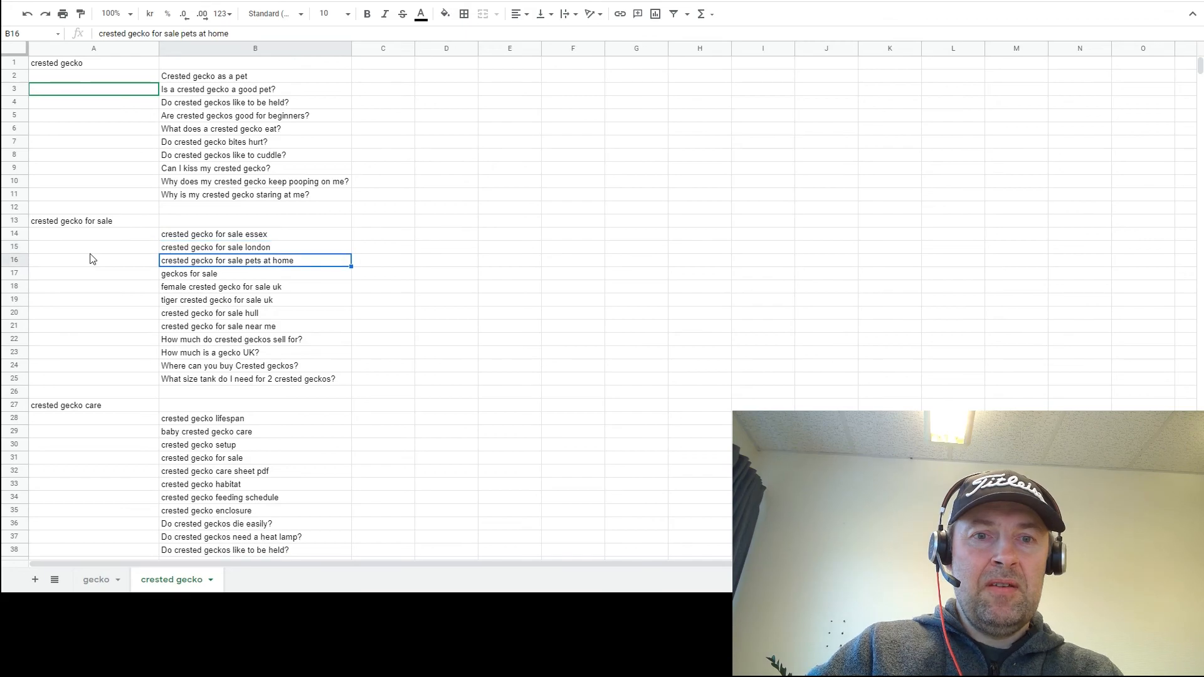
key("Down")
key("Down")
key("Down")
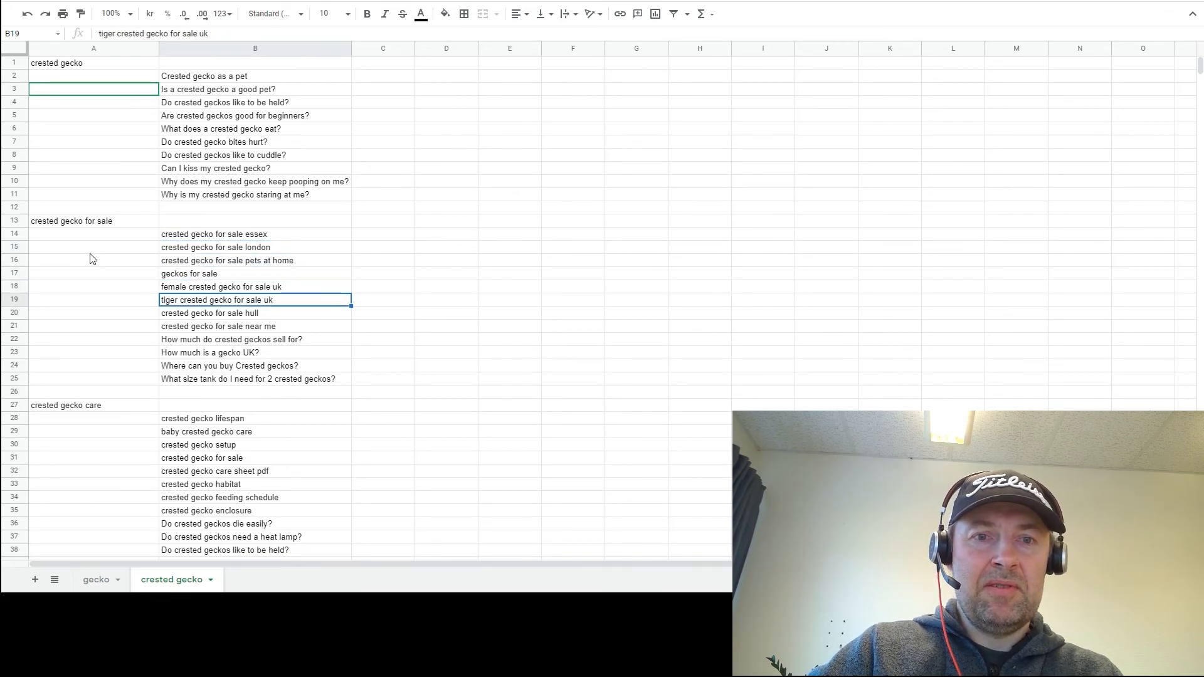
key("Up")
key("Down")
key("Up")
key("Down")
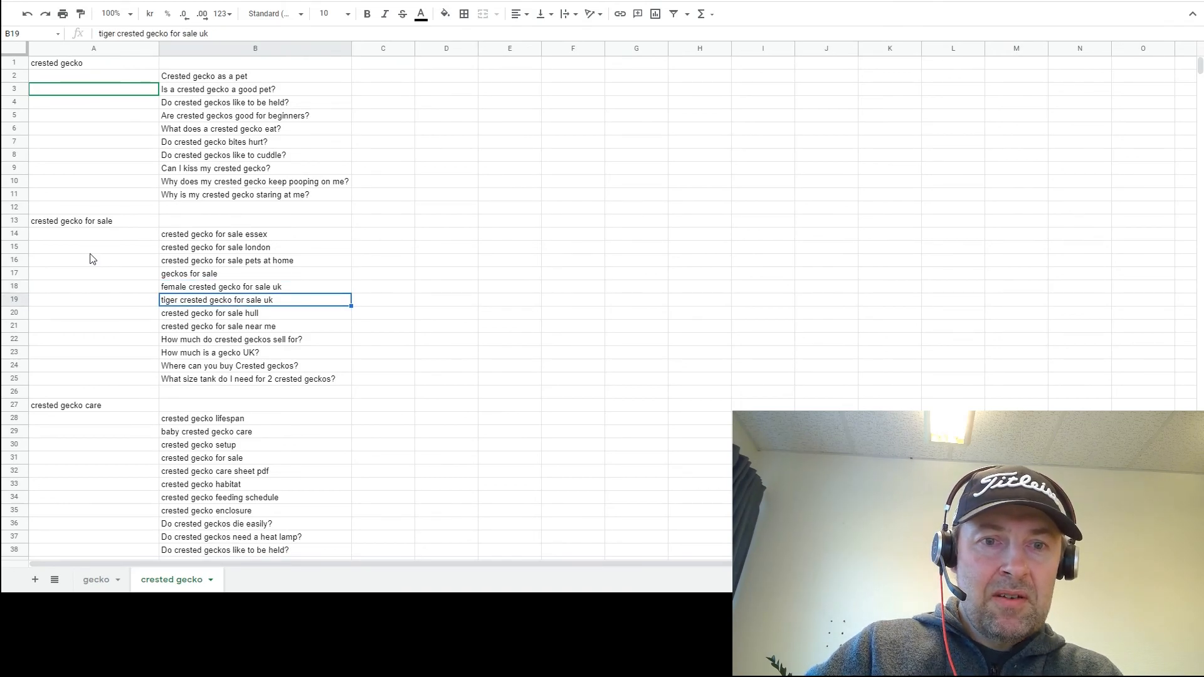
key("Down")
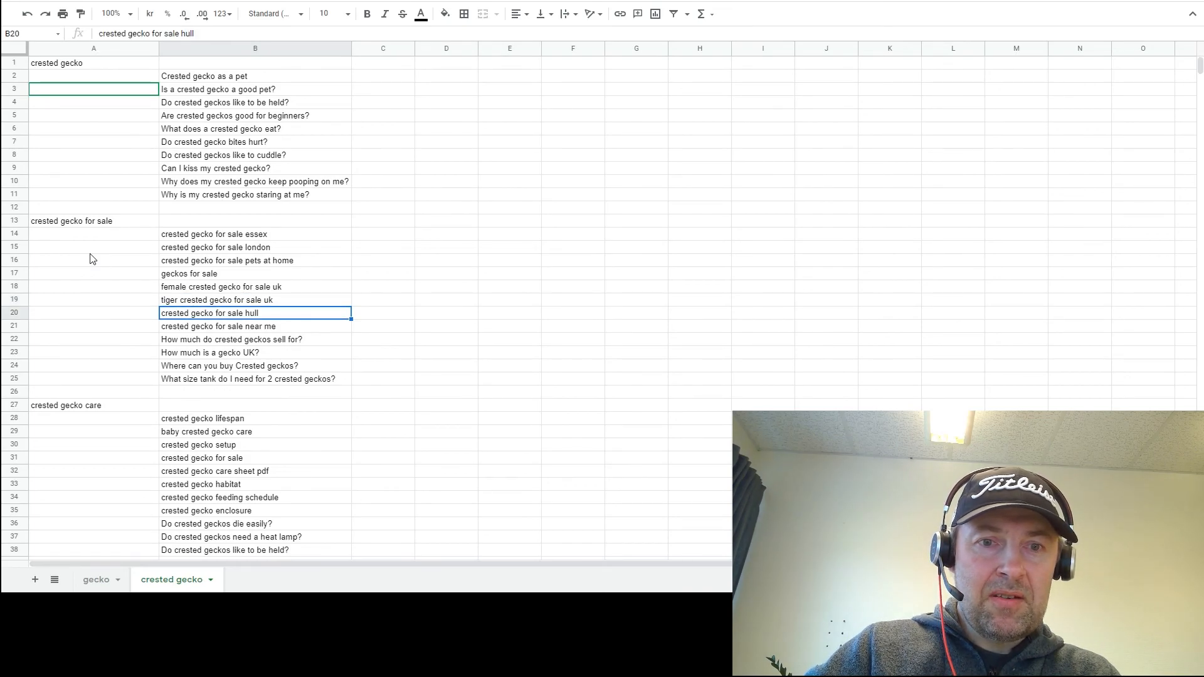
key("Down")
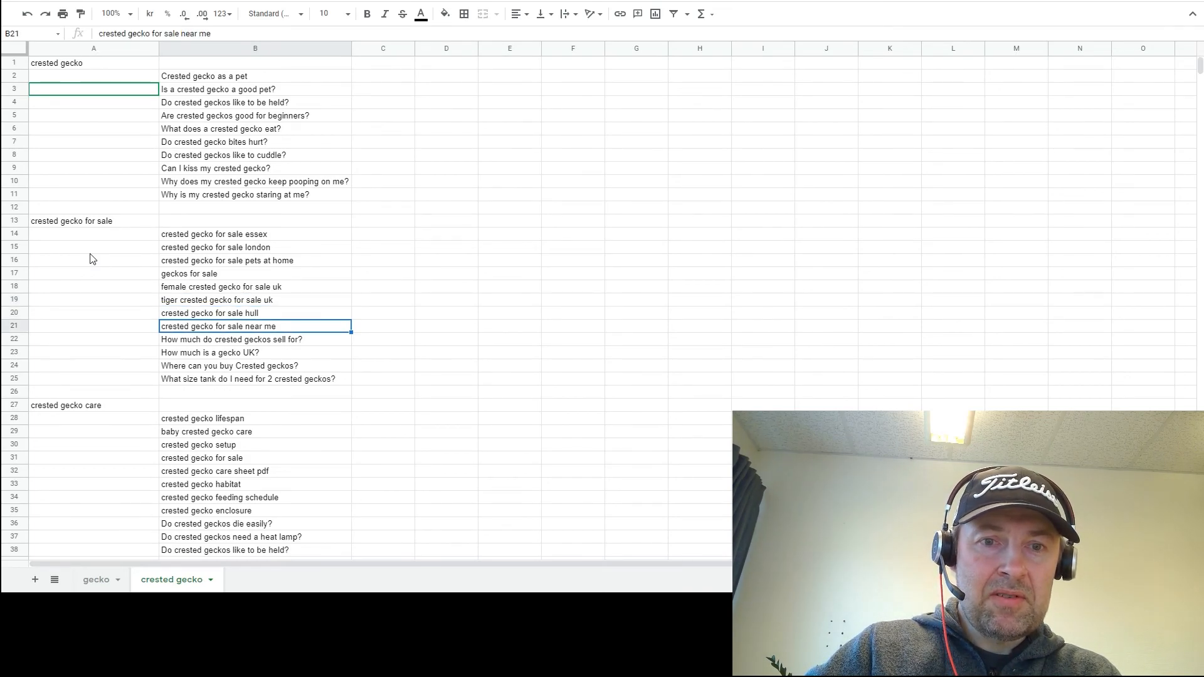
- Select the four questions in B22:B25 under the "crested gecko for sale" topic and examine them
left_click(193, 343)
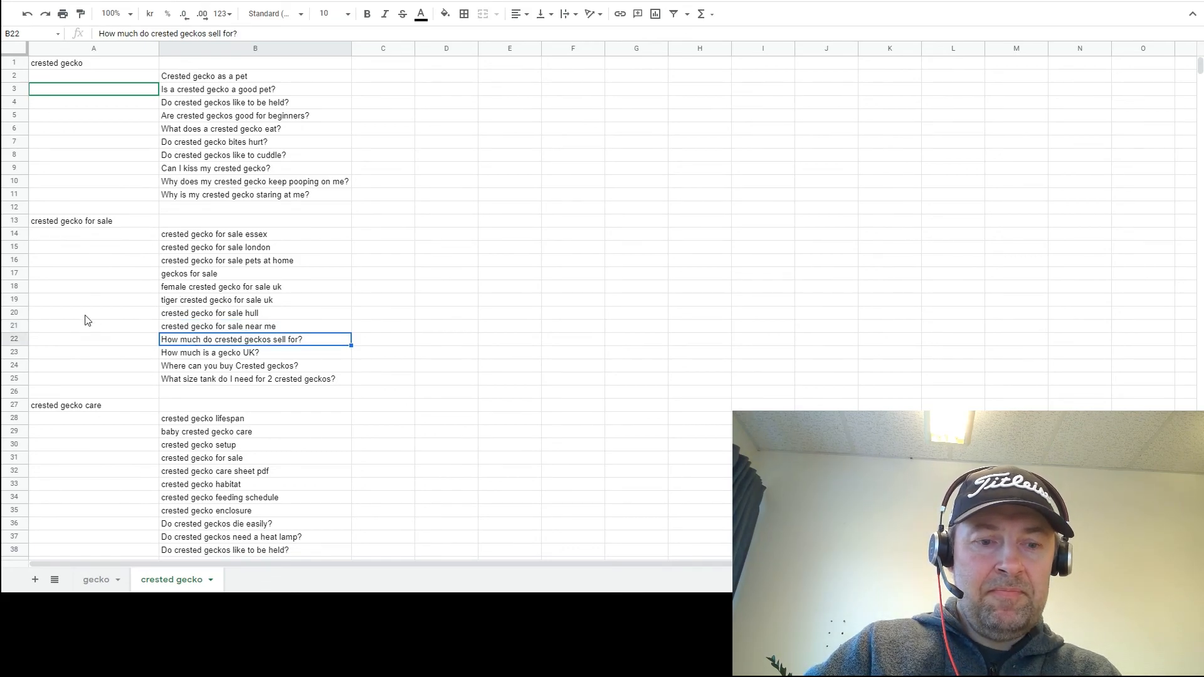
key("shift+Down")
key("shift+Down")
key("shift+Down")
key("shift+Down")
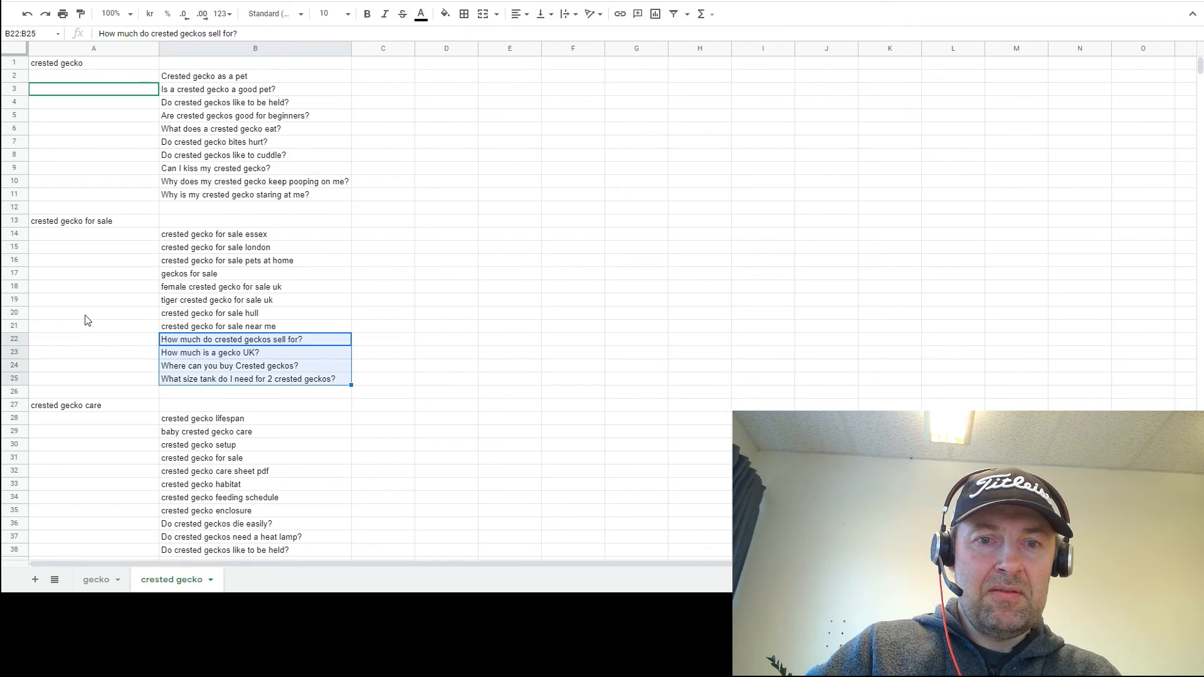
key("shift+Up")
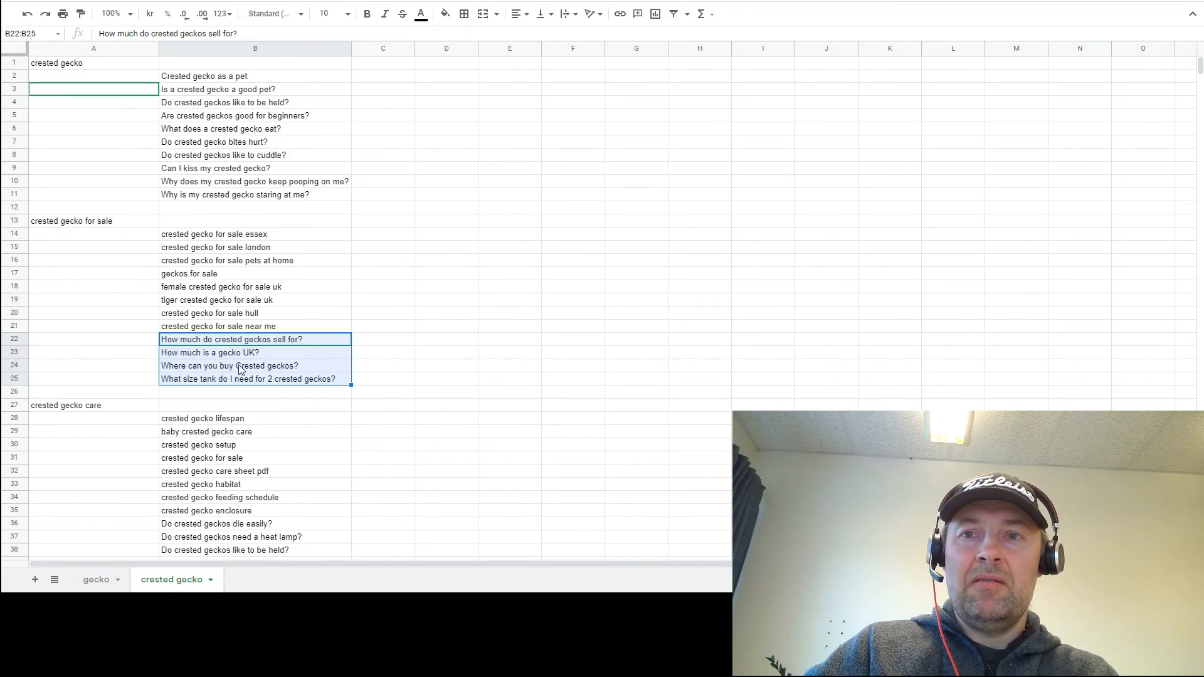
- Highlight the beginning of the "crested gecko care" group from A26 through B32
left_click(55, 396)
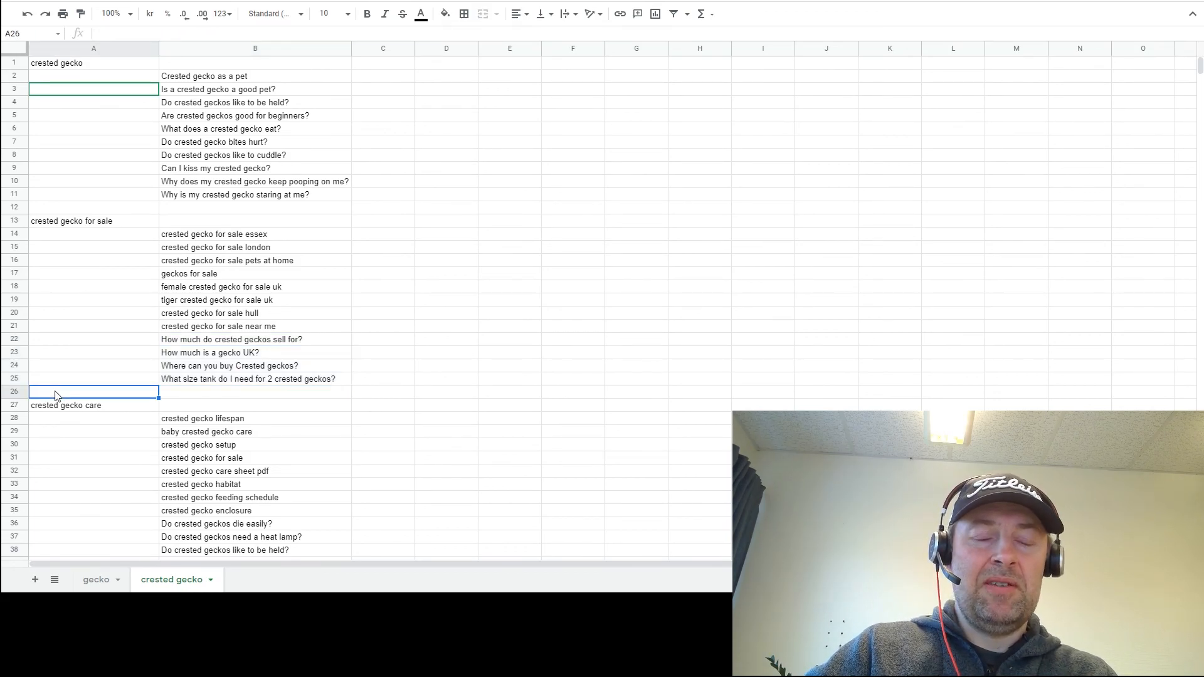
key("shift+Right")
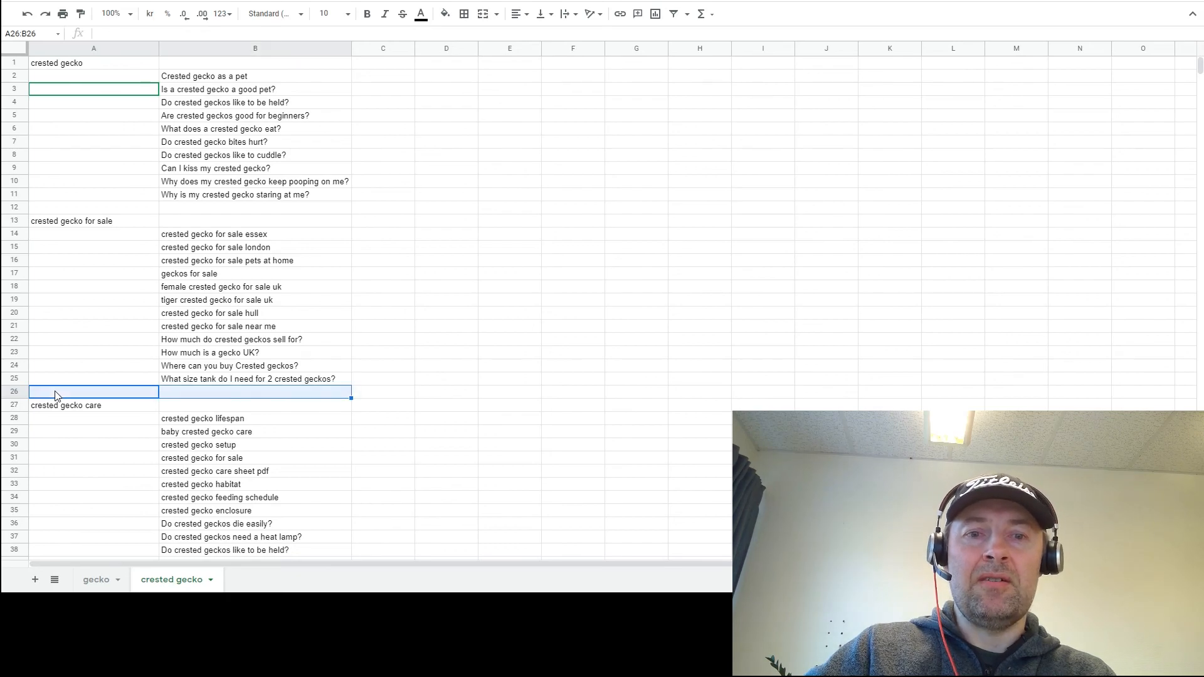
key("shift+Down")
key("shift+Down")
key("shift+Down")
key("shift+Down")
key("shift+Down")
key("shift+Down")
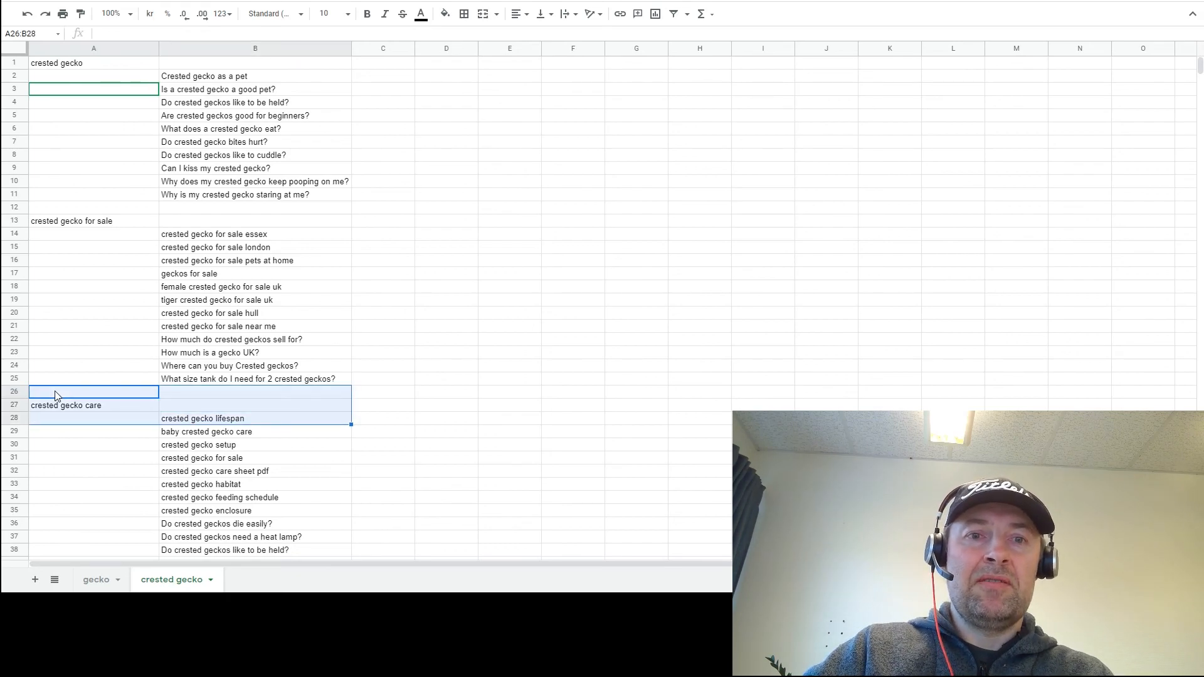
scroll(56, 396, "down", 1)
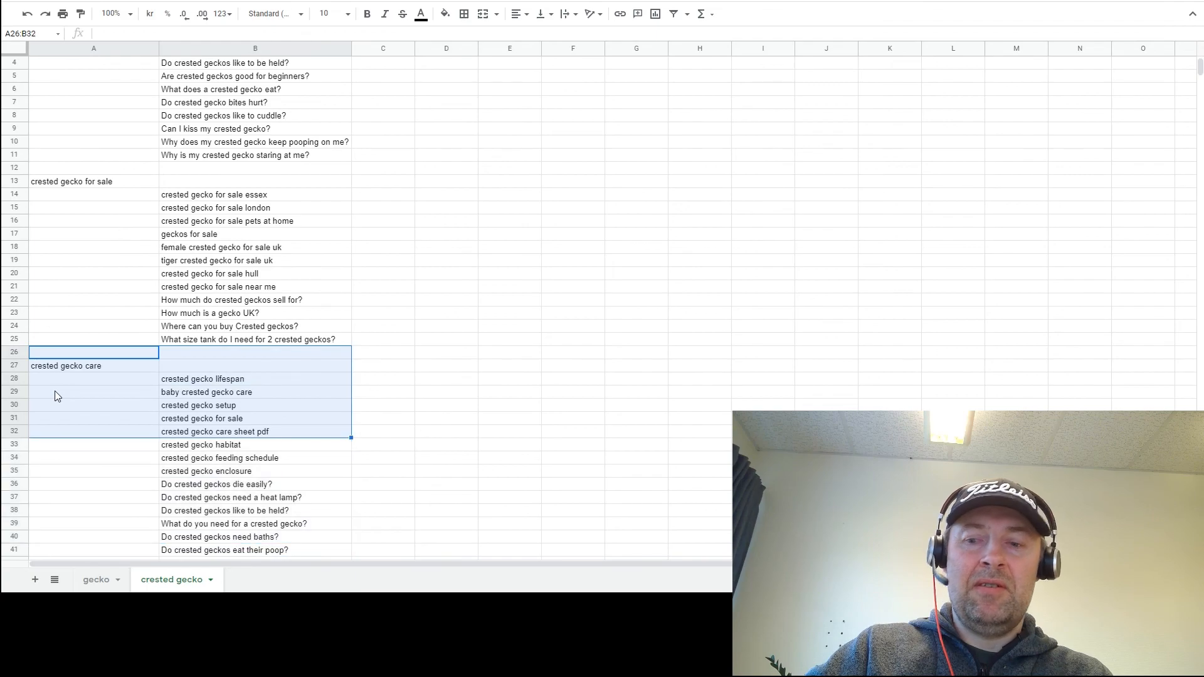
- Change the highlighted range to A2:B26, covering the entries of the "crested gecko" and "crested gecko for sale" groups
key("shift+Up")
key("shift+Up")
key("shift+Up")
key("shift+Up")
key("shift+Up")
key("shift+Up")
key("shift+Up")
key("shift+Up")
key("shift+Up")
key("shift+Up")
key("shift+Up")
key("shift+Up")
key("shift+Up")
key("shift+Up")
key("shift+Up")
key("shift+Up")
key("shift+Up")
key("shift+Up")
key("shift+Up")
key("shift+Up")
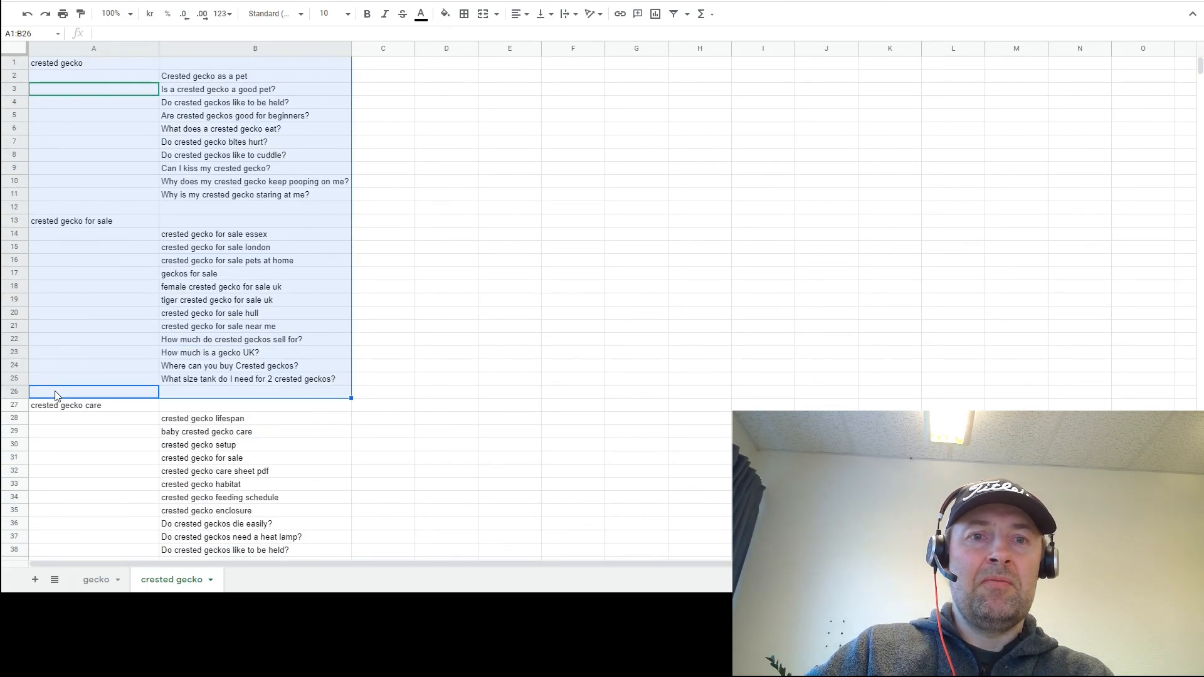
key("shift+Down")
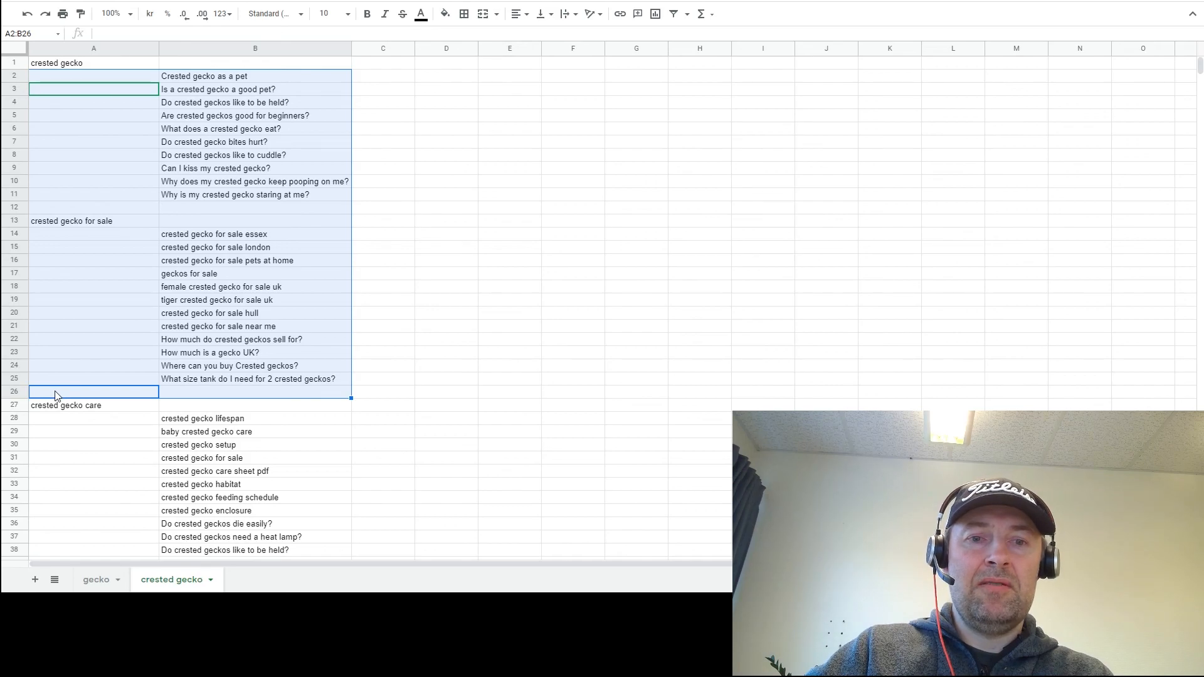